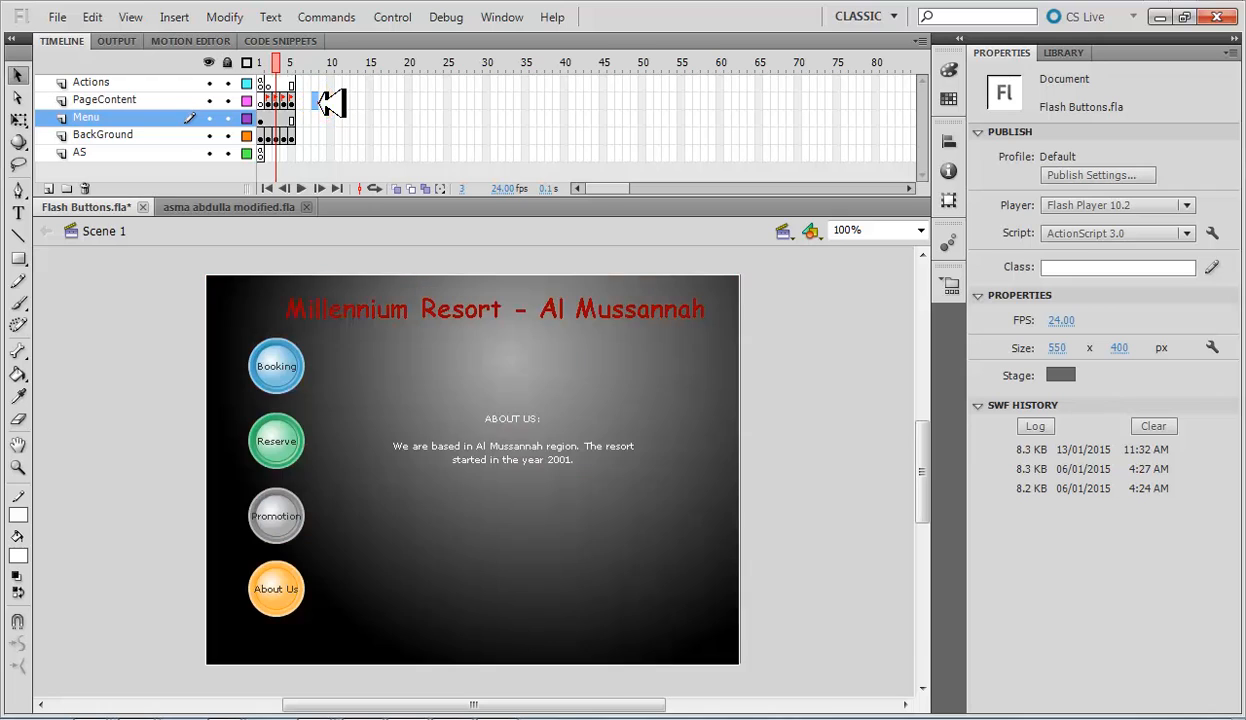
Step: Test the movie from frame 1, try the Booking, Reserve, Promotion and About Us buttons, and close the preview
left_click_drag(297, 50, 254, 57)
key("ctrl+Return")
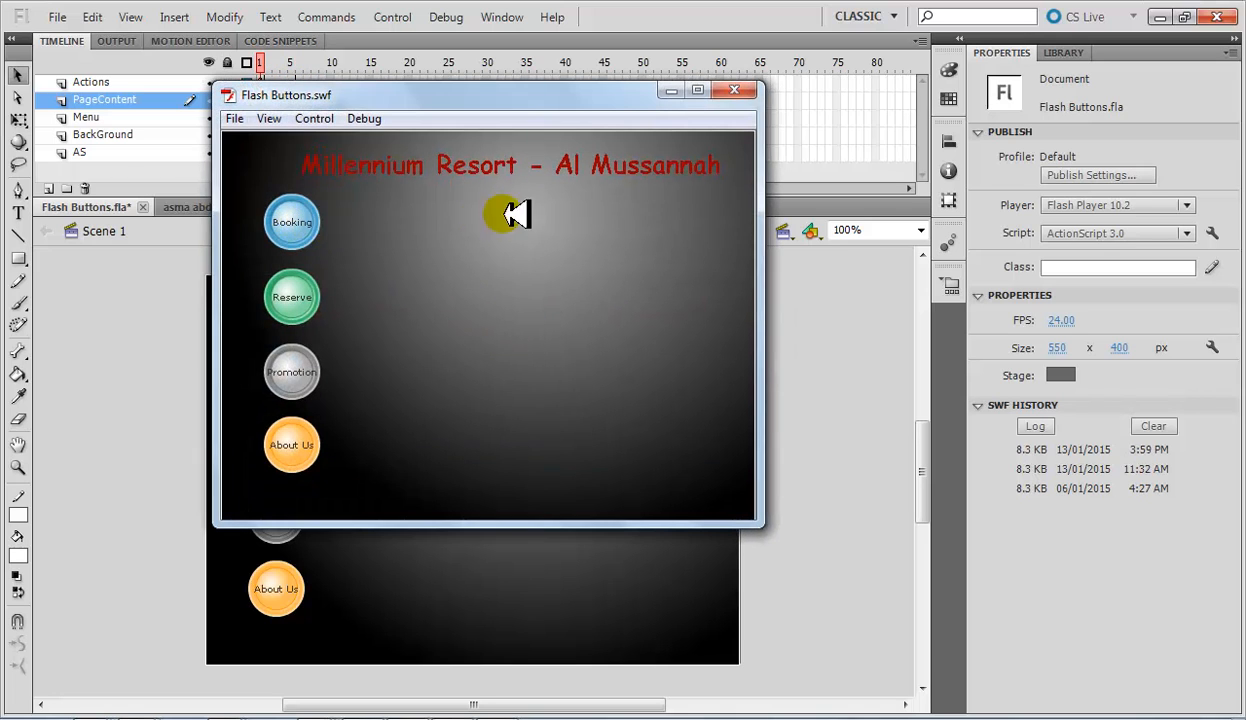
left_click(294, 220)
left_click(282, 296)
left_click(284, 376)
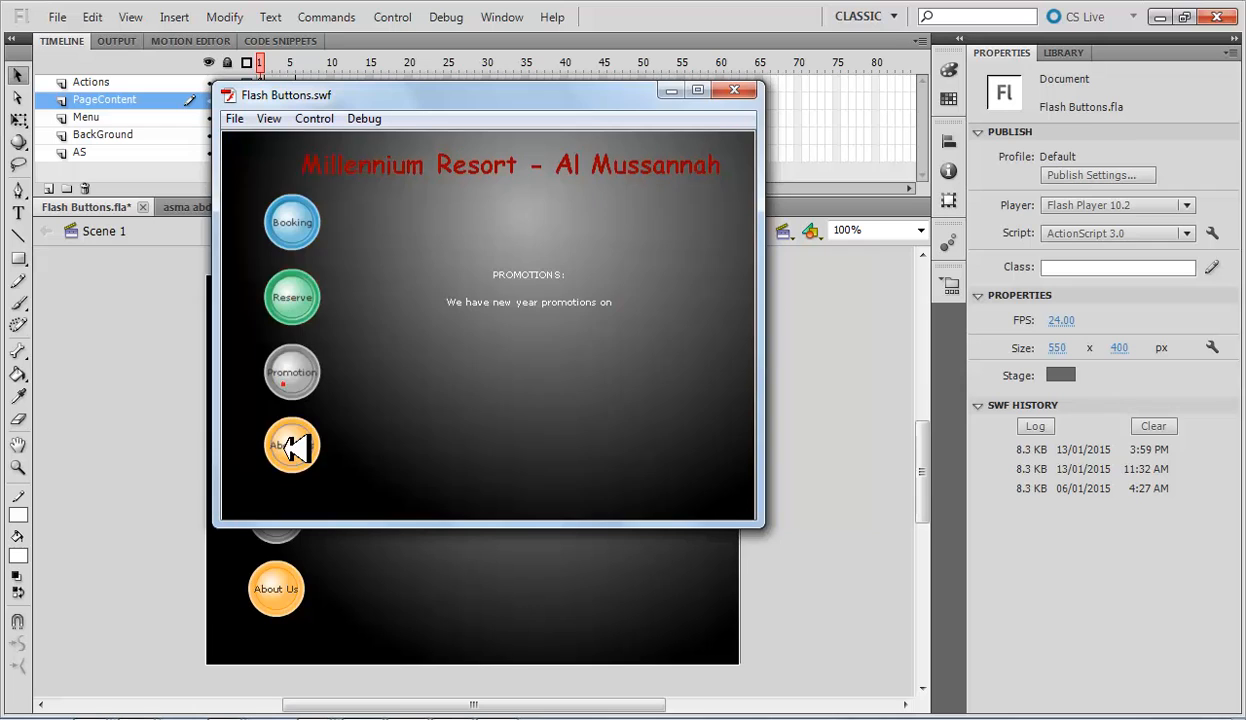
left_click(293, 448)
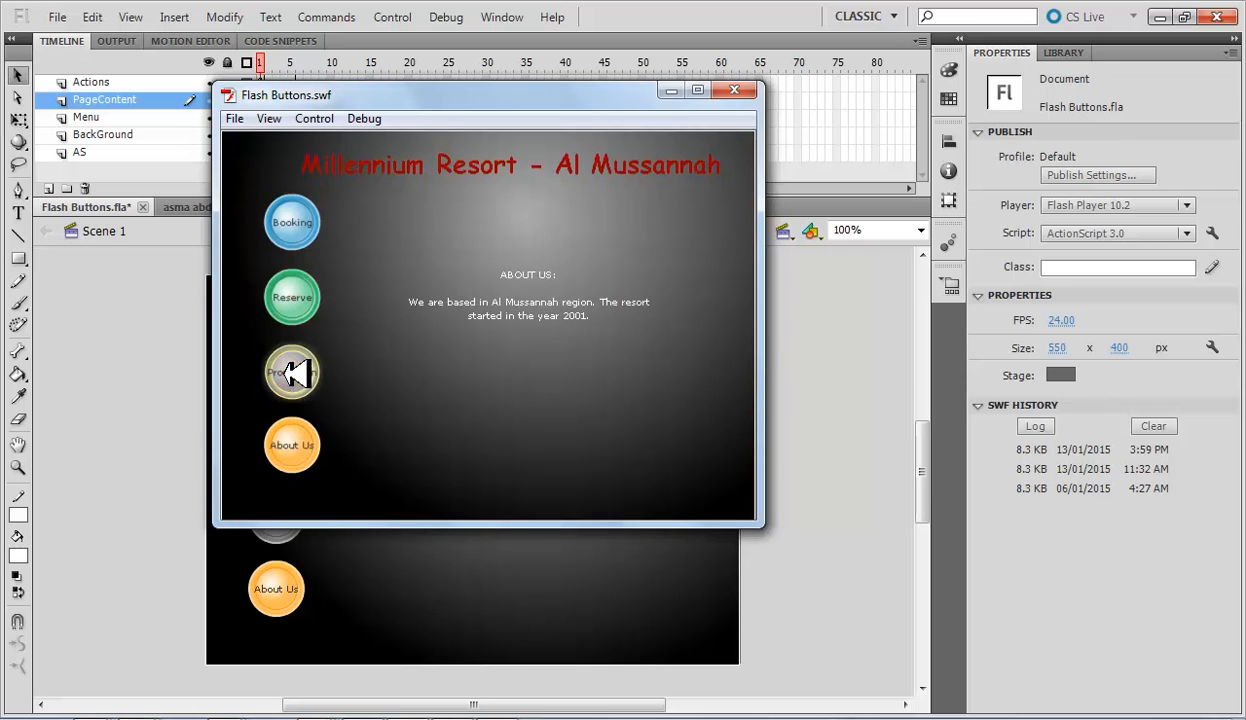
left_click(292, 210)
left_click(740, 92)
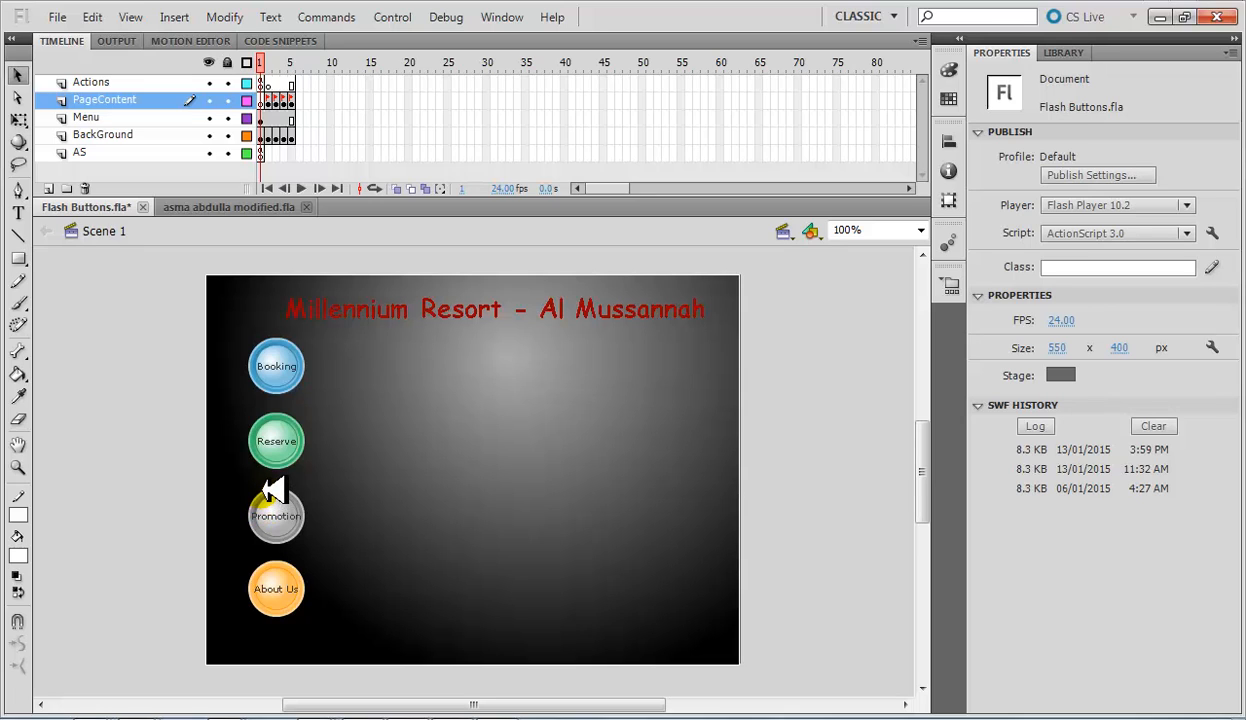
Step: Delete Symbol 2 from the document's library
key("q")
key("ctrl+l")
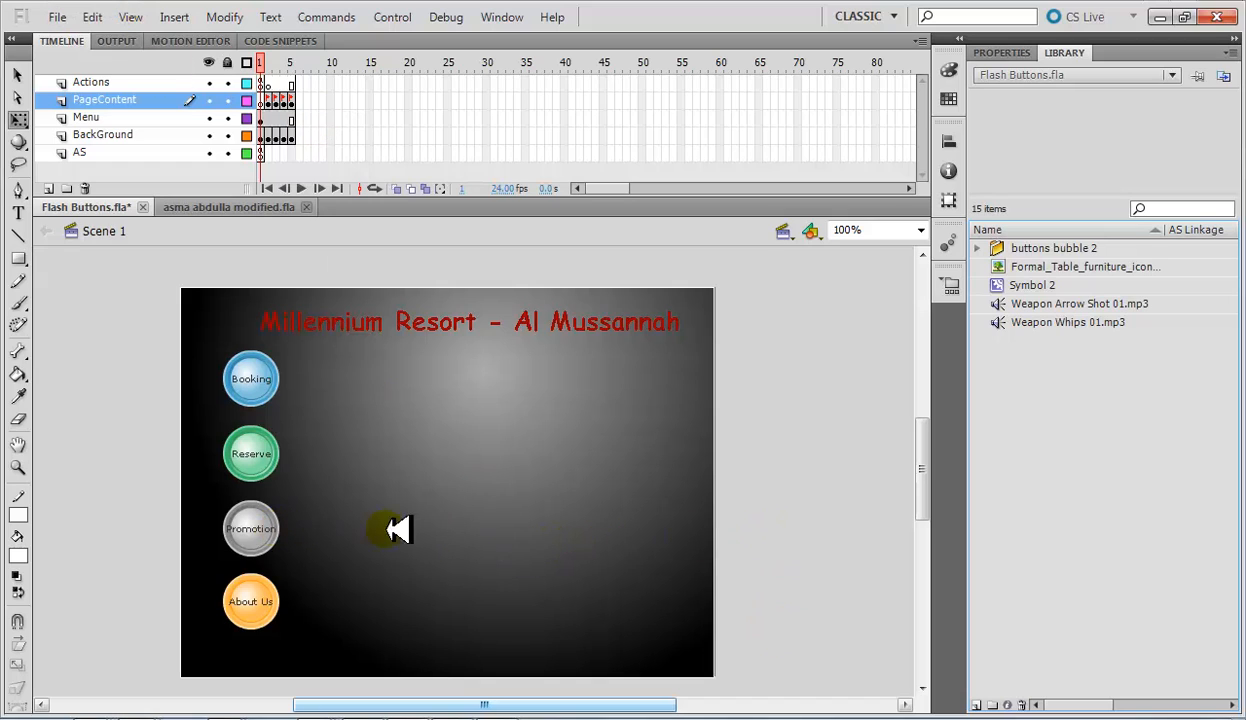
left_click(1063, 287)
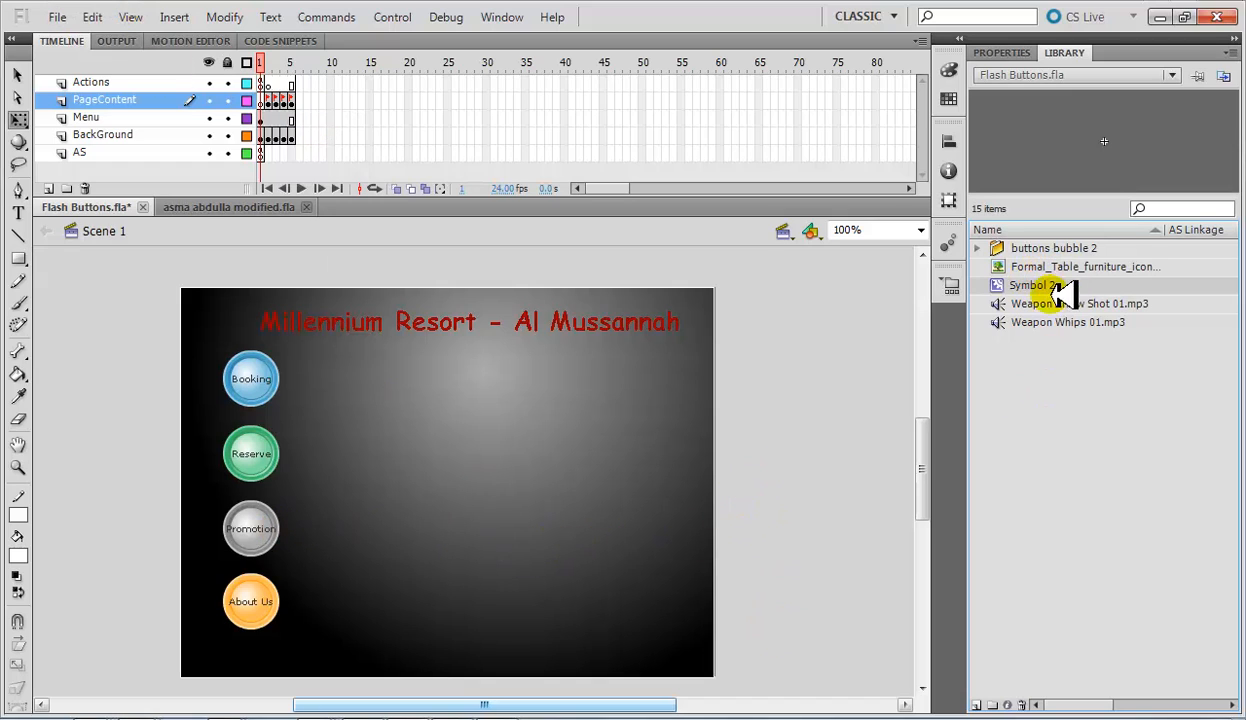
left_click_drag(645, 448, 619, 454)
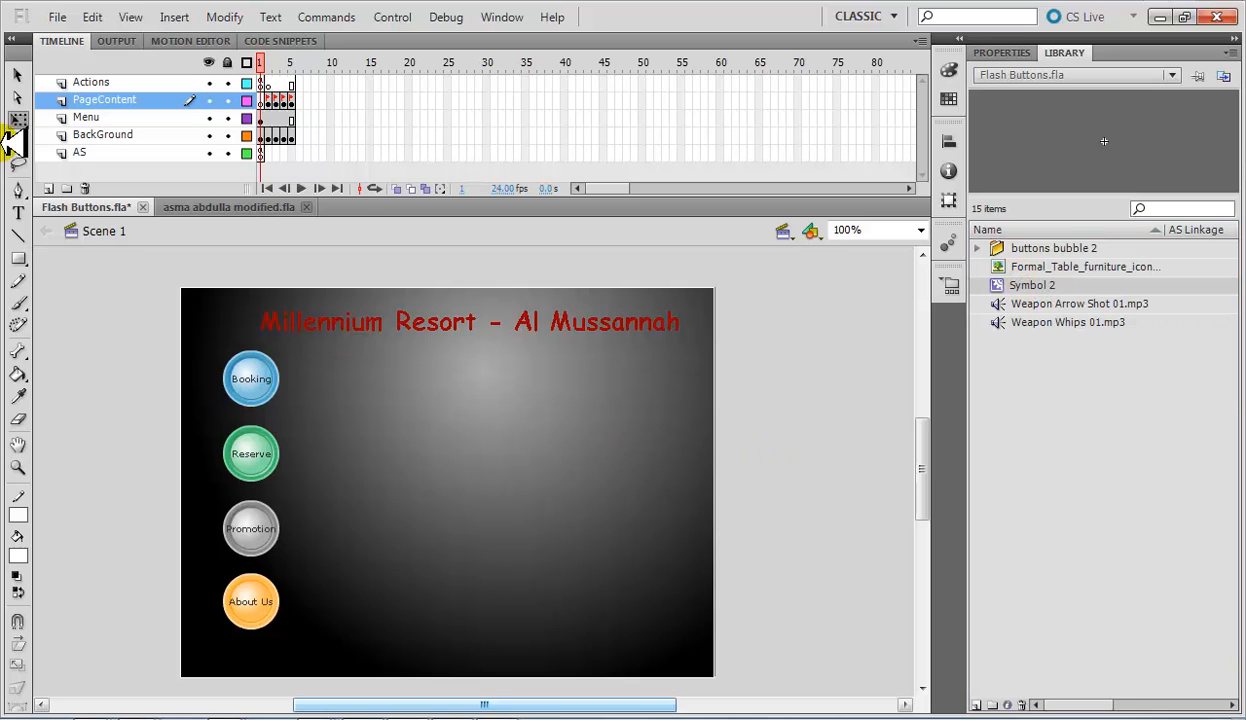
left_click(1075, 385)
left_click(1025, 286)
key("Delete")
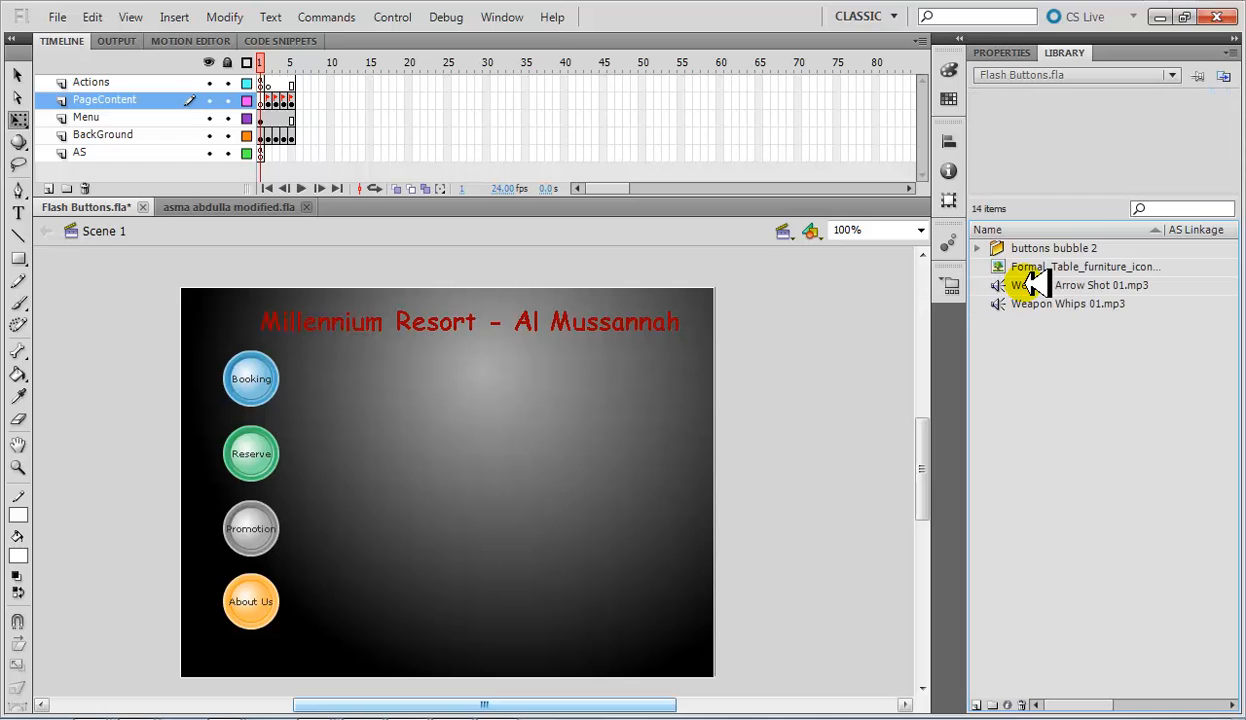
Step: Import Formal_Table_furniture_icon.png and Untitled-3.jpg into the library, replacing the existing items
left_click(56, 17)
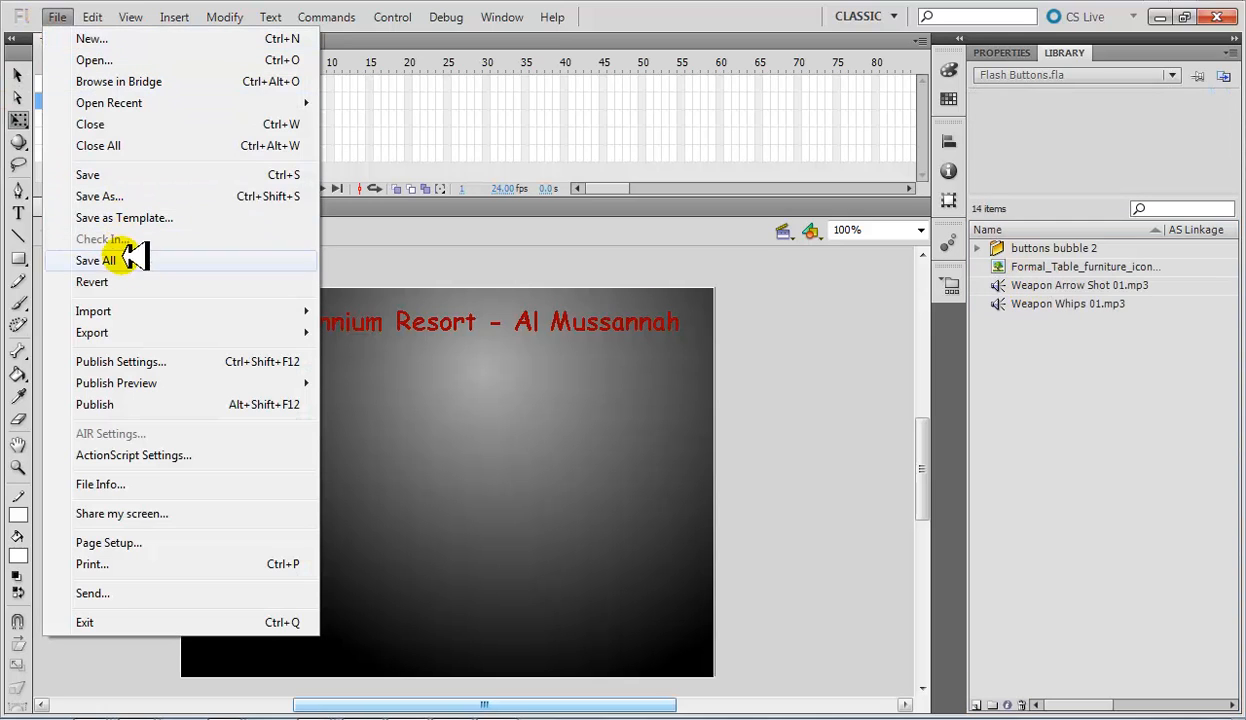
mouse_move(139, 311)
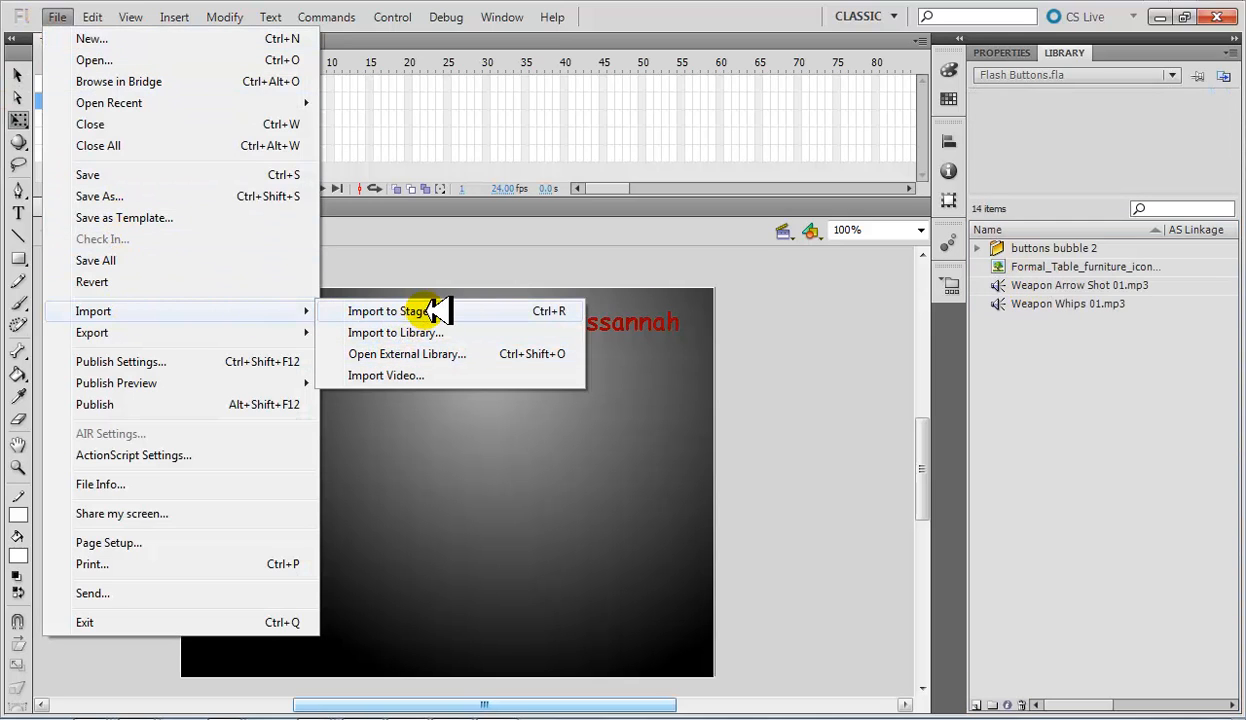
left_click(431, 333)
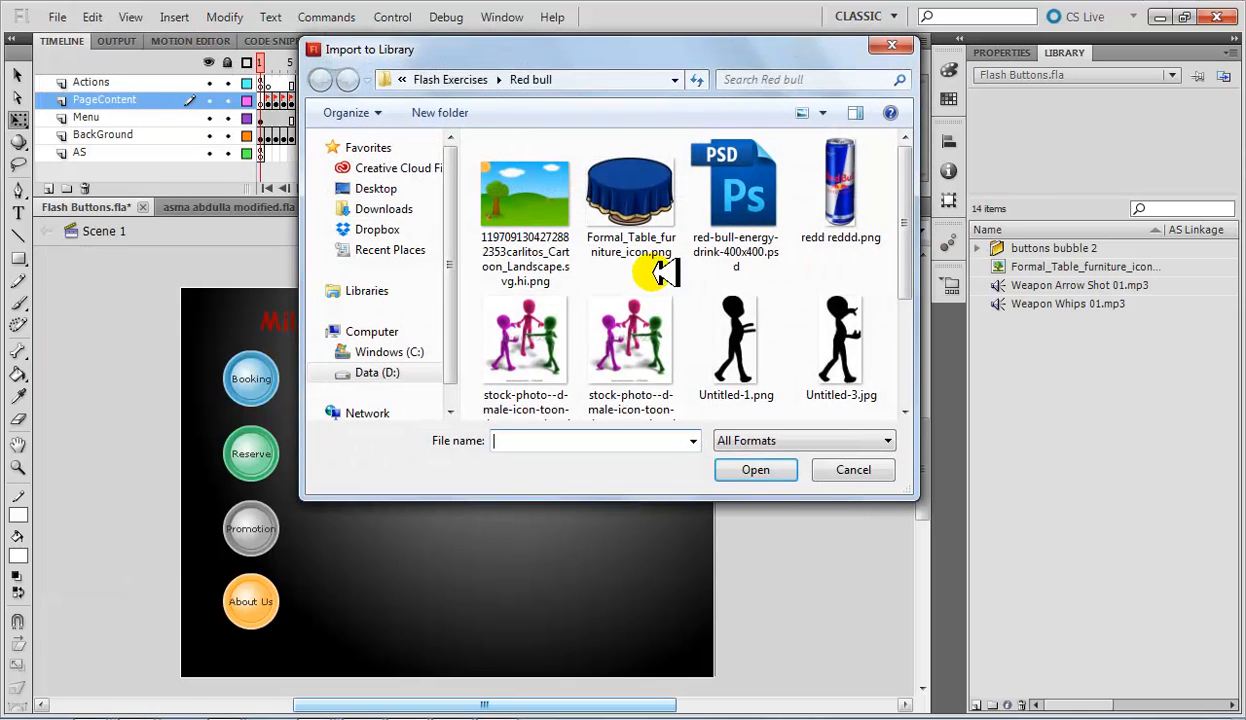
left_click(840, 340)
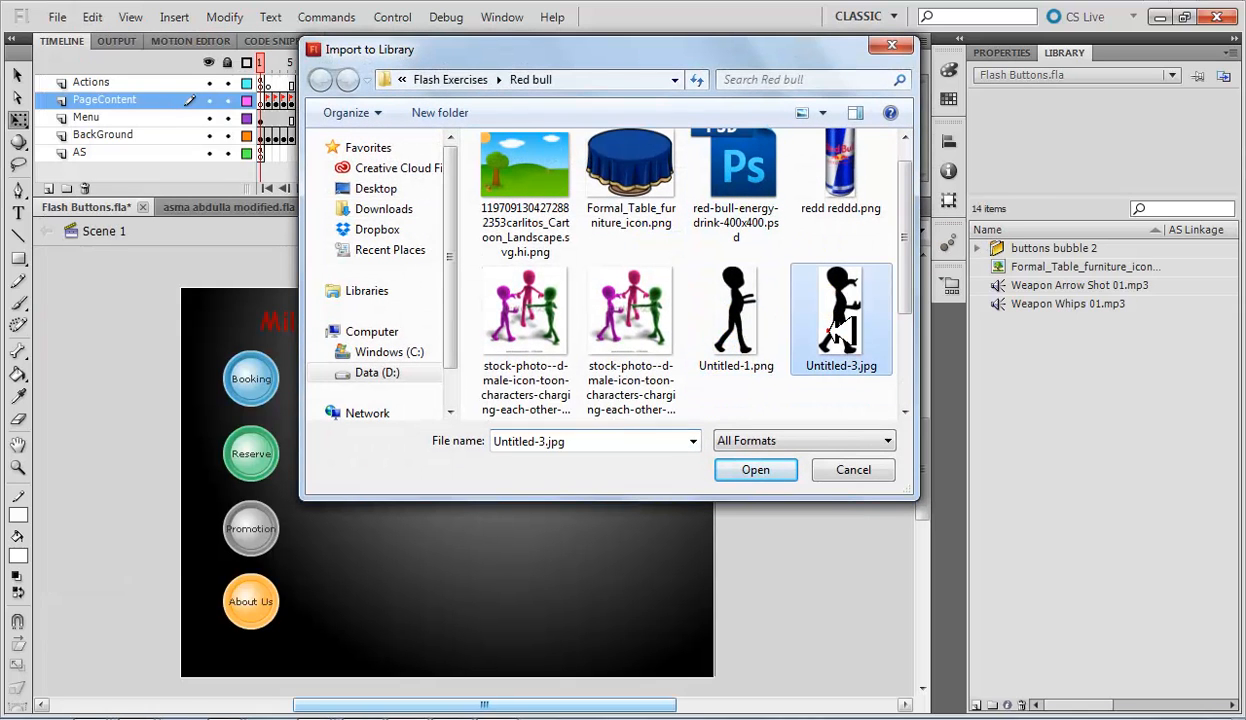
left_click(628, 155, "ctrl")
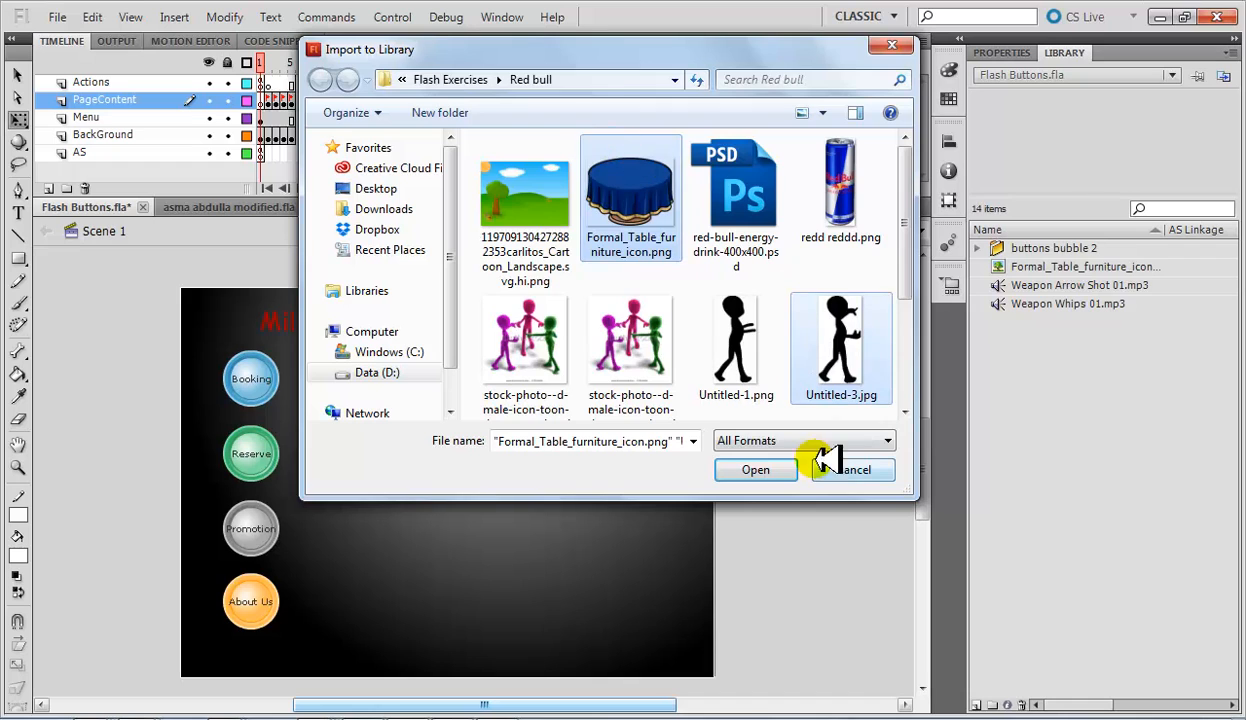
left_click(755, 469)
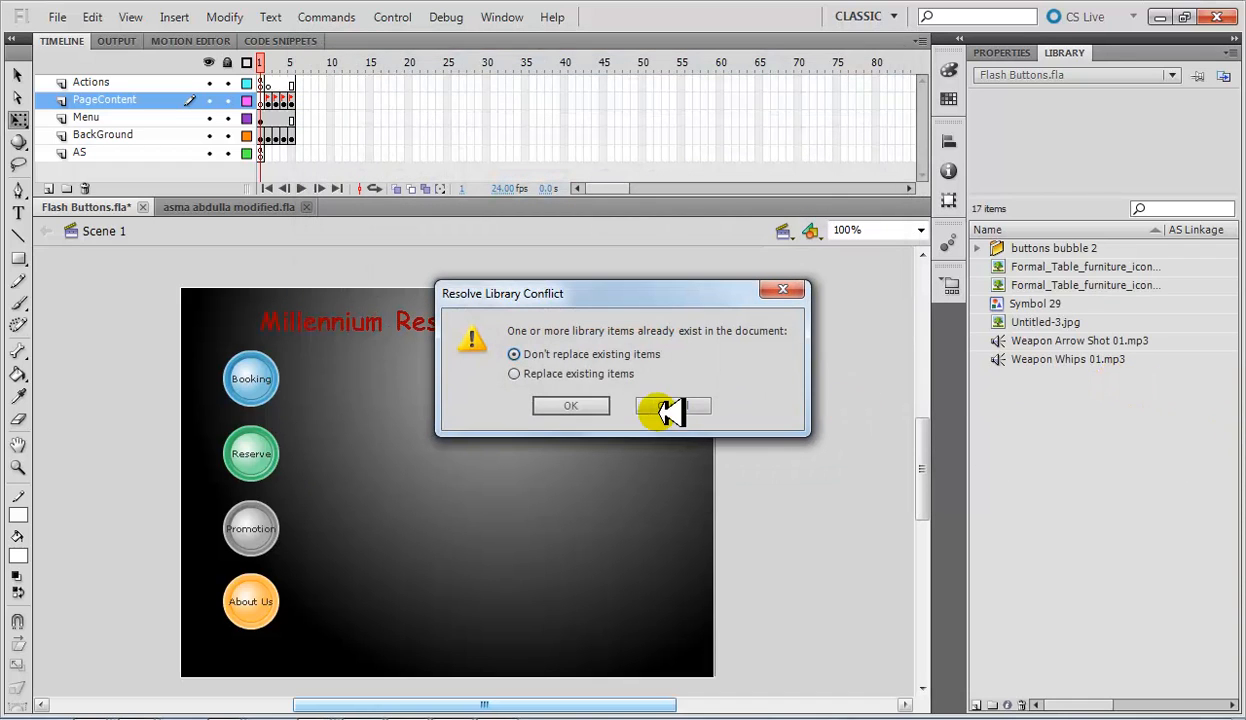
left_click(550, 373)
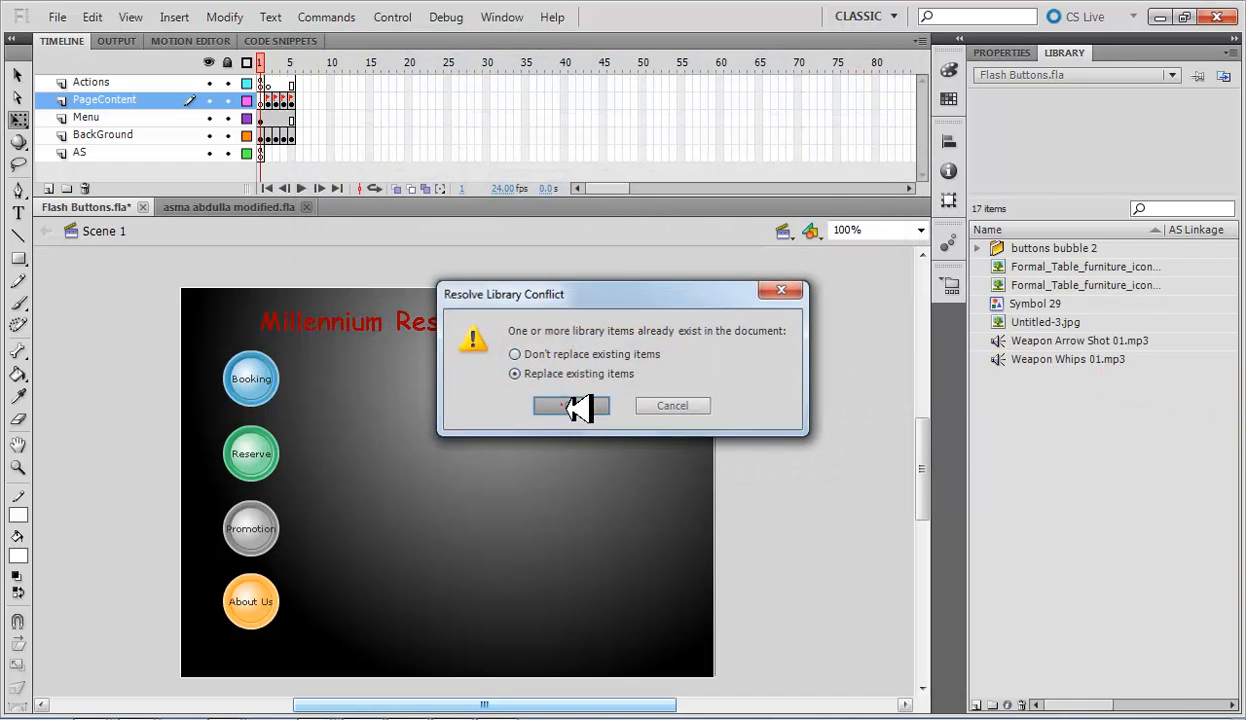
left_click(572, 405)
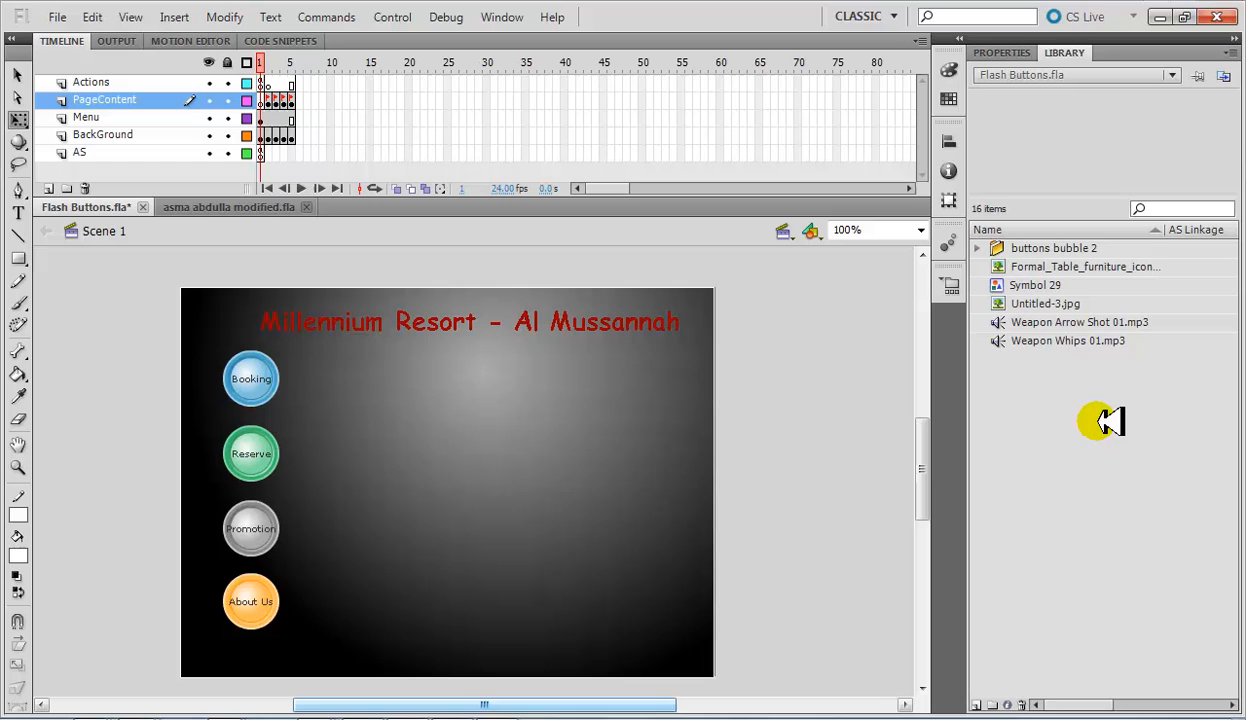
Step: Preview the imported library images and place the Formal_Table_furniture_icon image on the stage in frame 1 of the PageContent layer
left_click(1045, 285)
left_click(1048, 268)
left_click(1048, 287)
left_click(1048, 306)
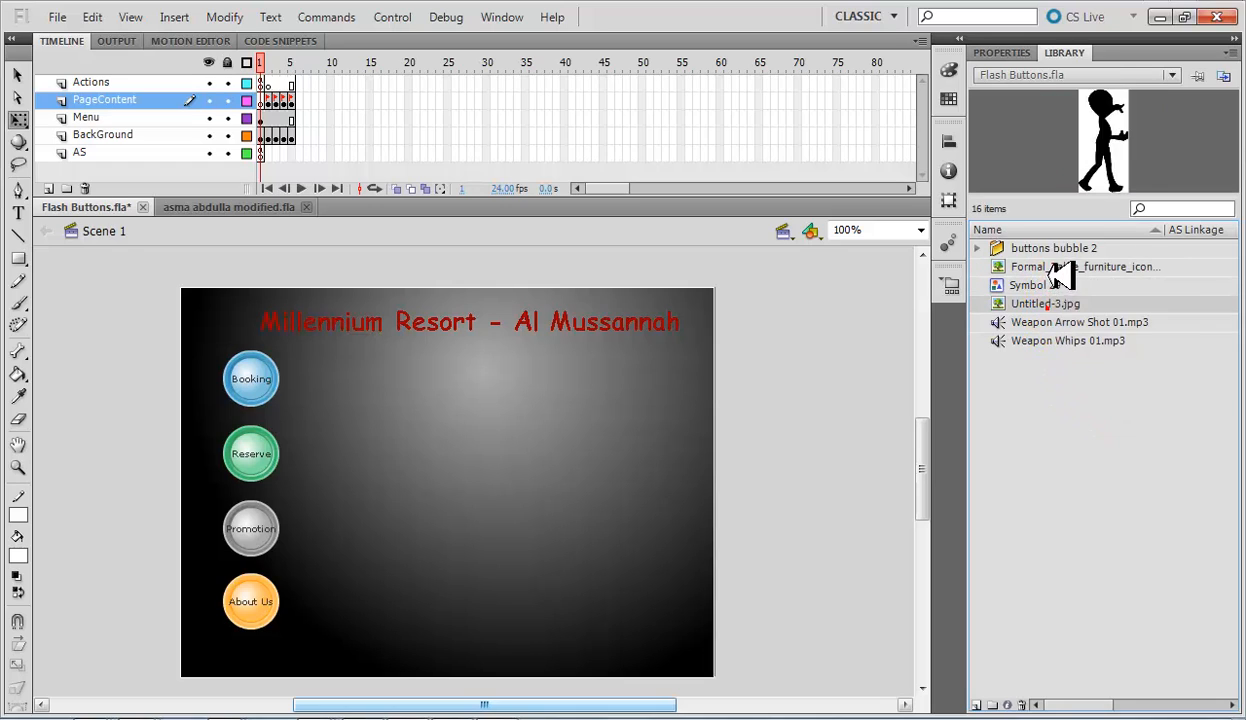
left_click(1056, 267)
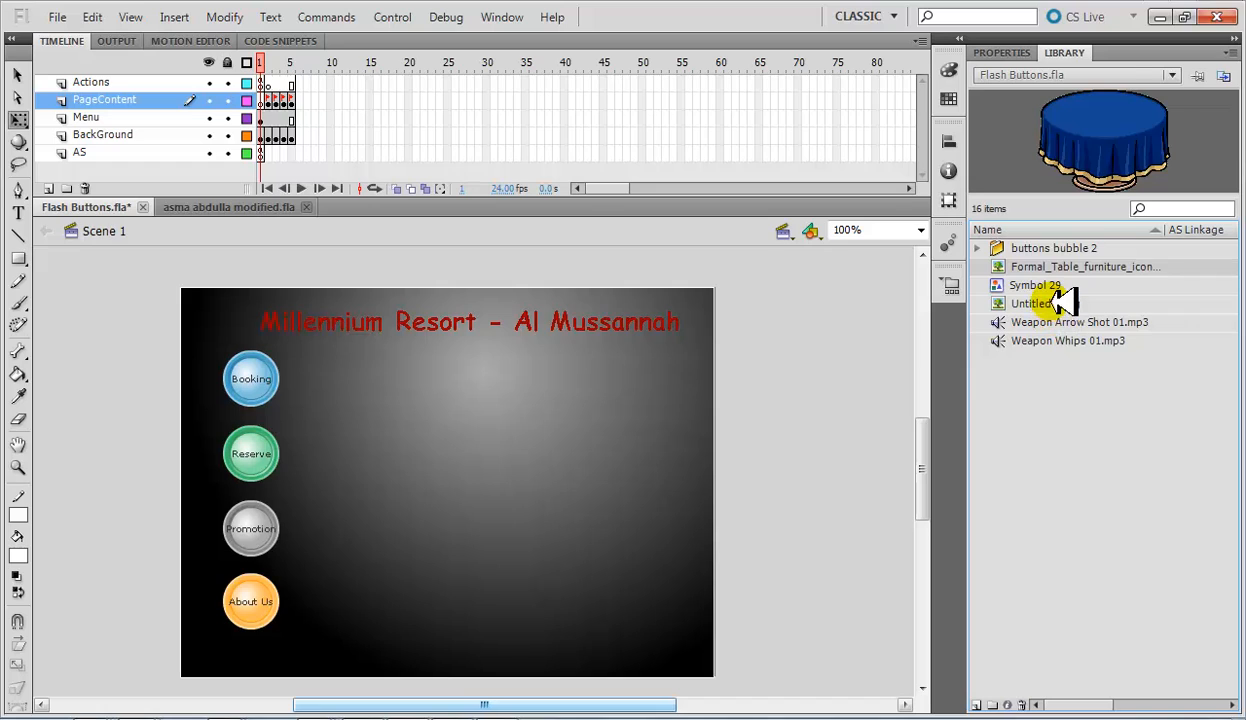
left_click(1060, 302)
left_click(1092, 267)
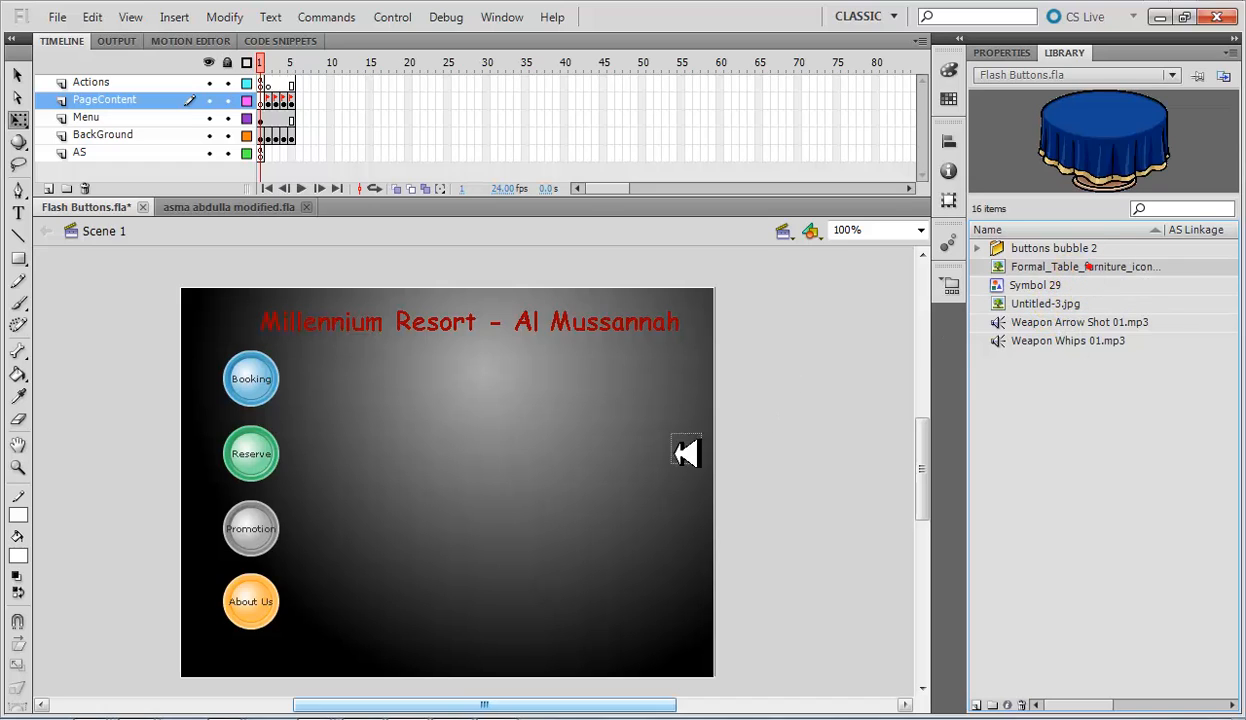
left_click_drag(686, 453, 597, 472)
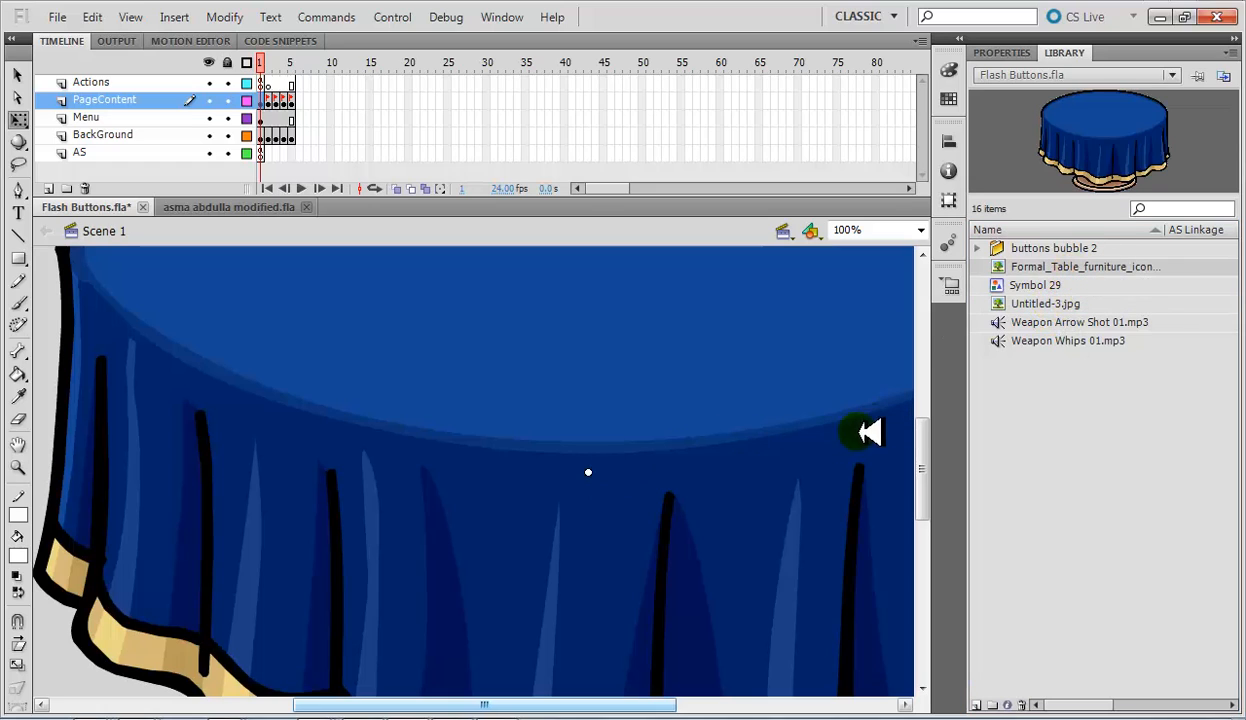
Step: Scale the table image down to about a quarter of the stage width and position it in the stage's right half
left_click_drag(928, 434, 731, 523)
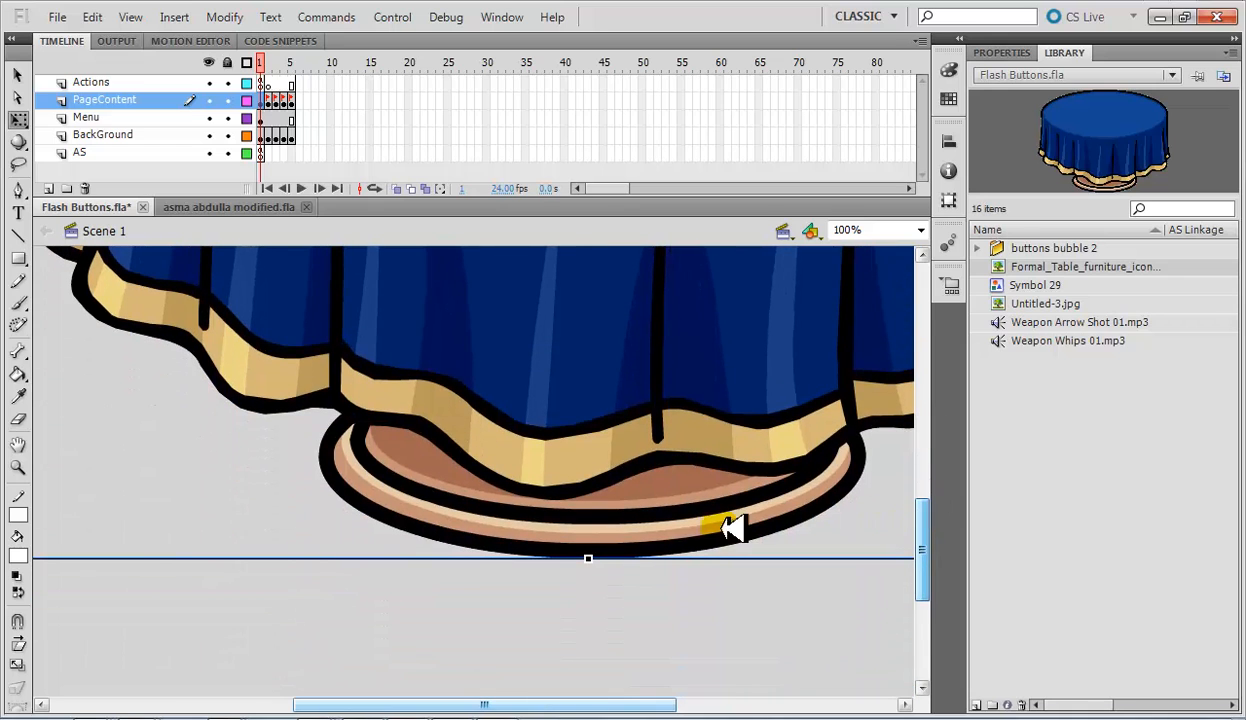
left_click_drag(594, 561, 566, 371)
right_click(558, 371)
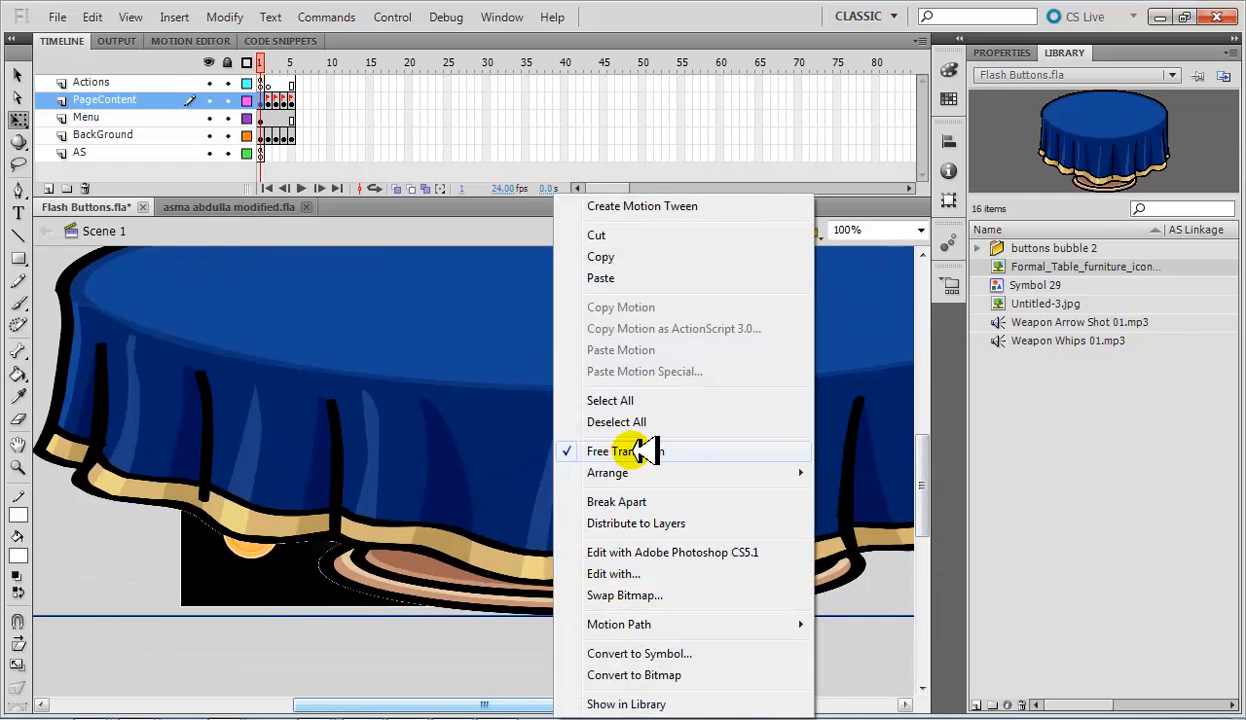
left_click_drag(928, 478, 926, 459)
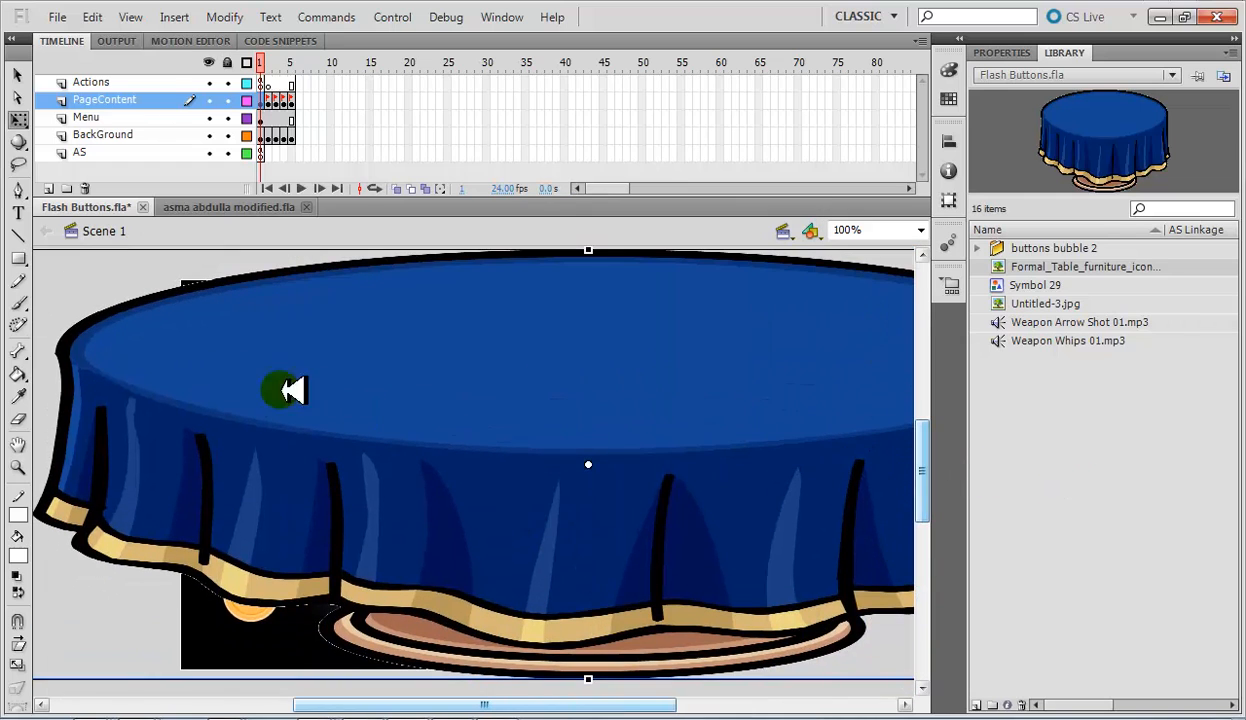
left_click_drag(497, 700, 412, 698)
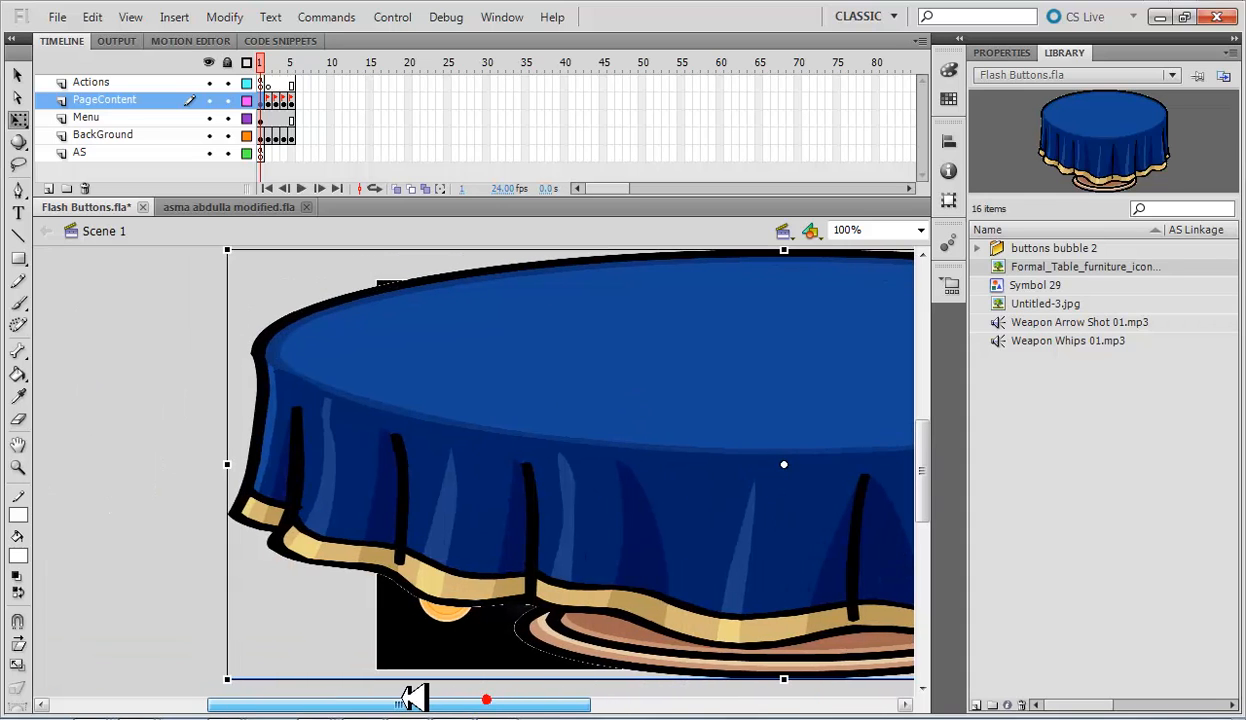
left_click_drag(238, 247, 704, 406)
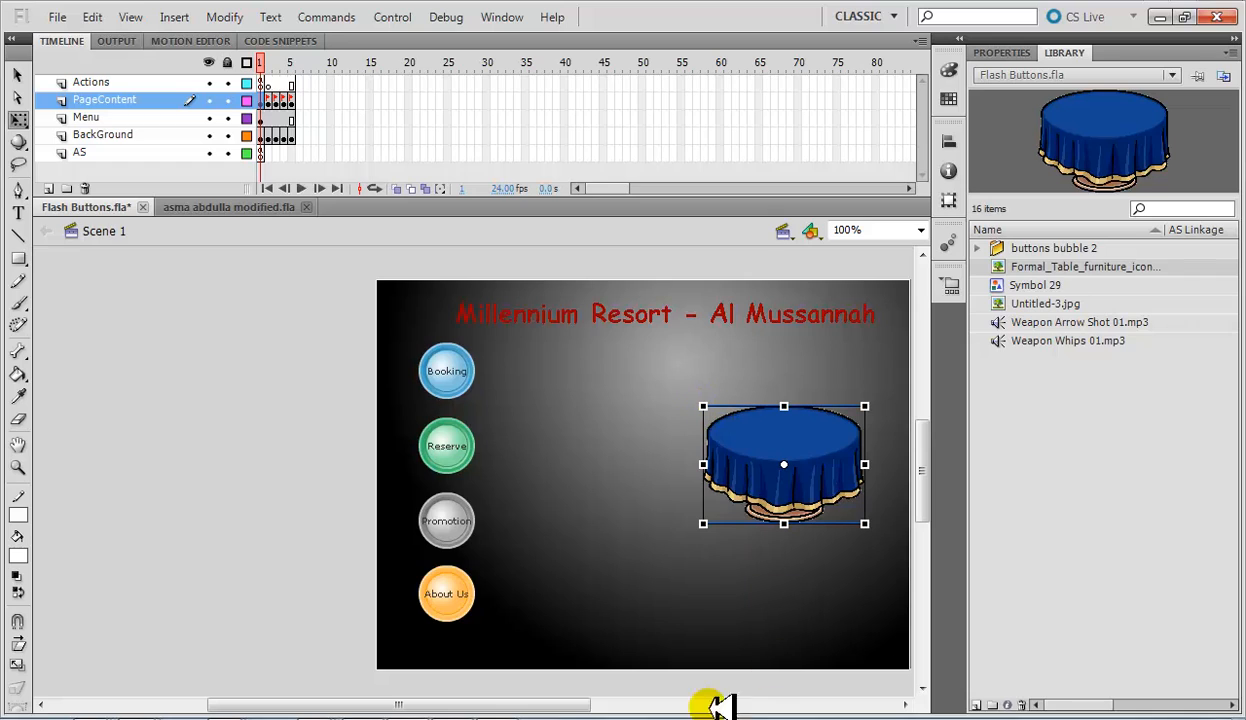
left_click_drag(530, 702, 617, 710)
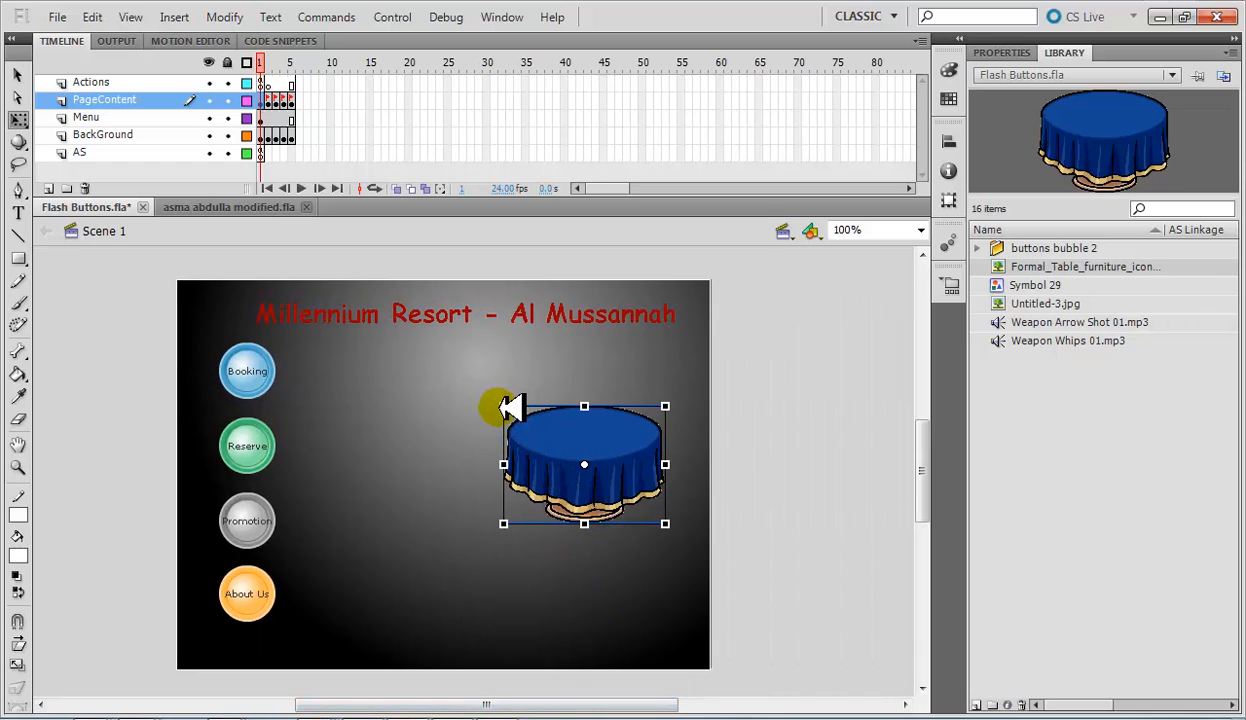
left_click_drag(504, 405, 524, 415)
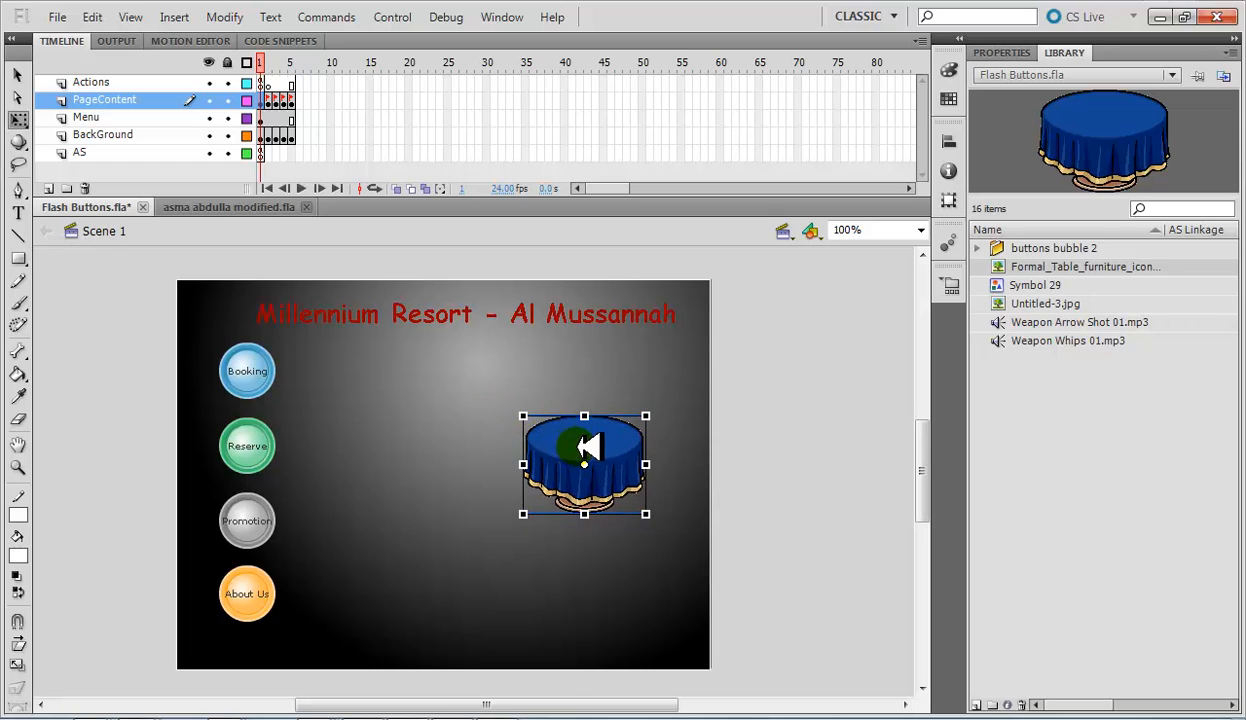
left_click_drag(585, 450, 595, 480)
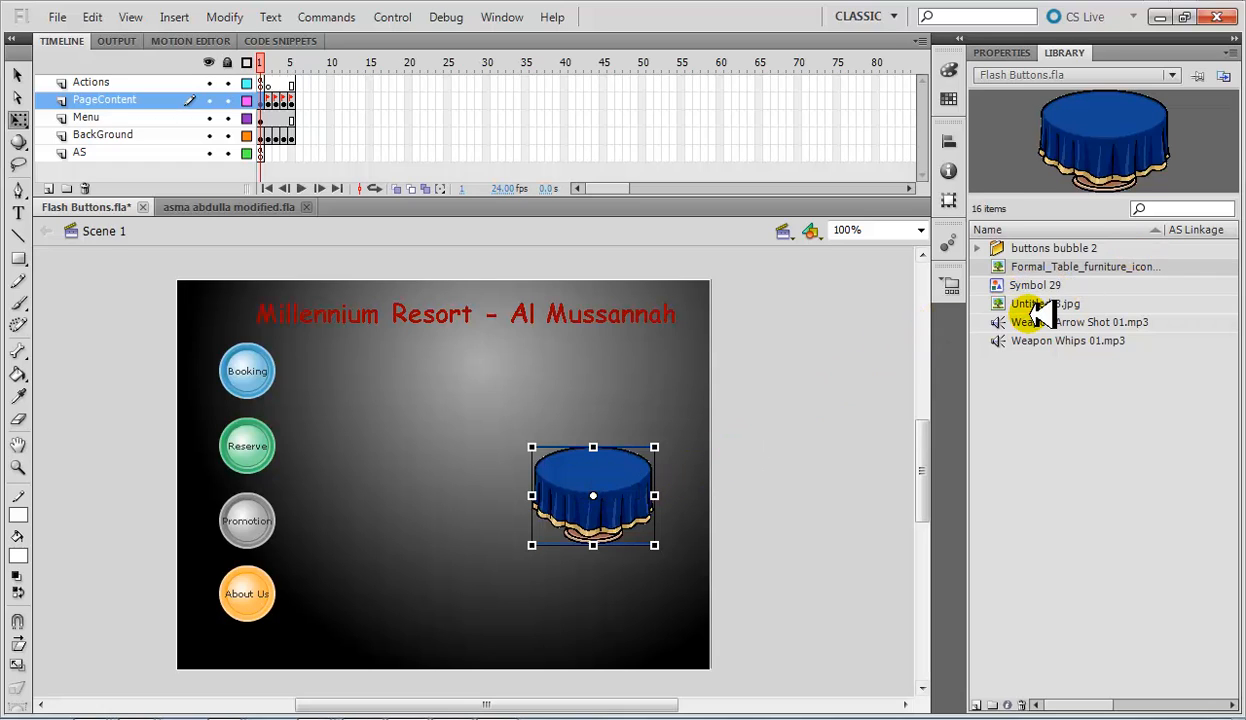
Step: Place Untitled-3.jpg beside the table, convert it to a button symbol in the library, and delete its instance from the stage
left_click_drag(1058, 300, 435, 511)
left_click_drag(365, 367, 1101, 475)
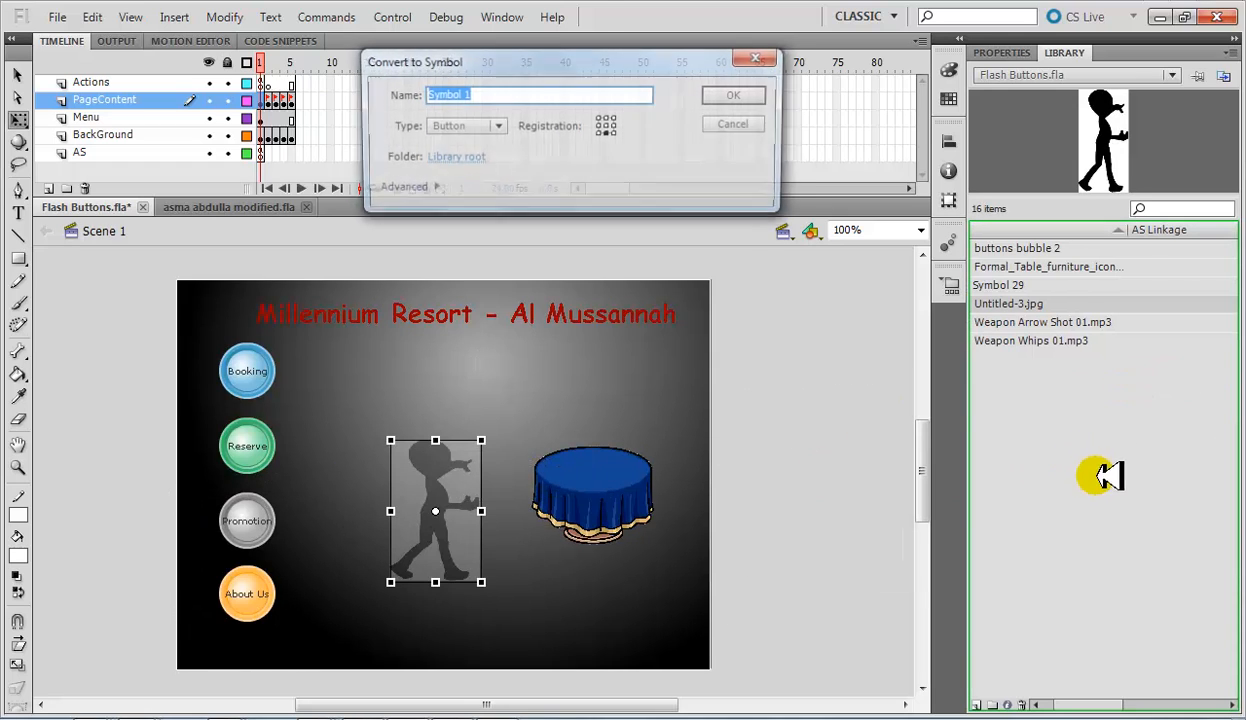
left_click(737, 96)
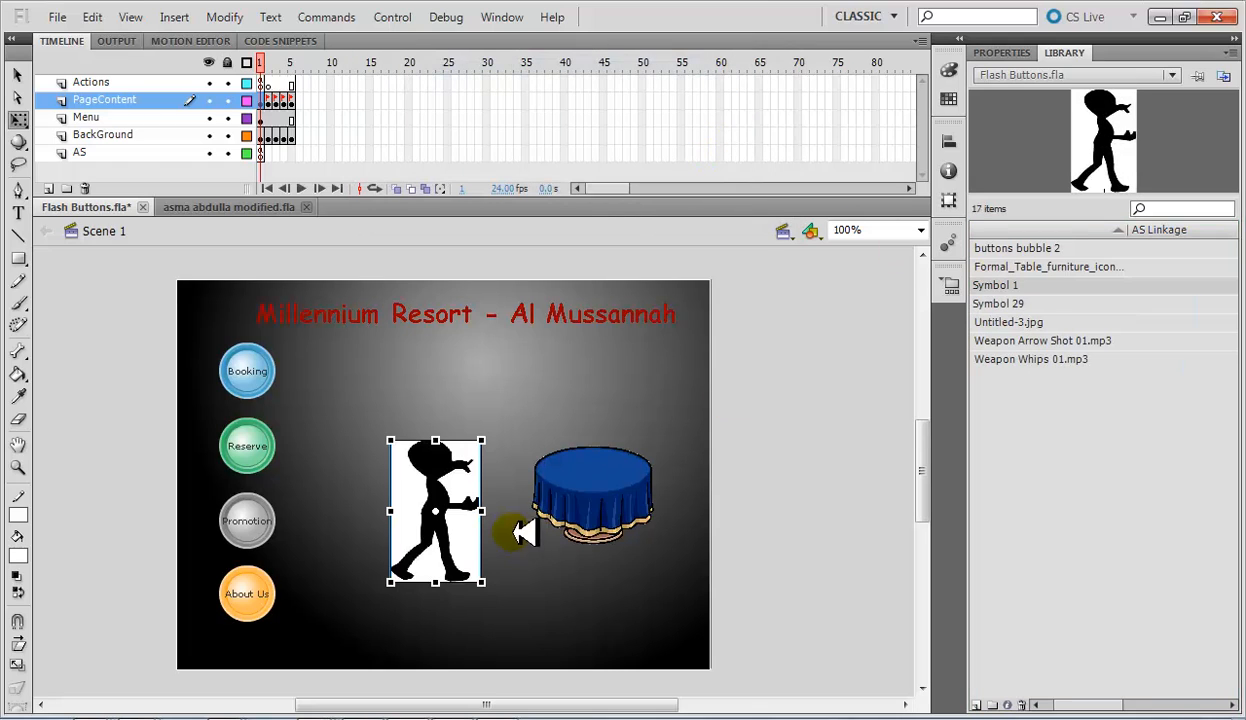
key("Delete")
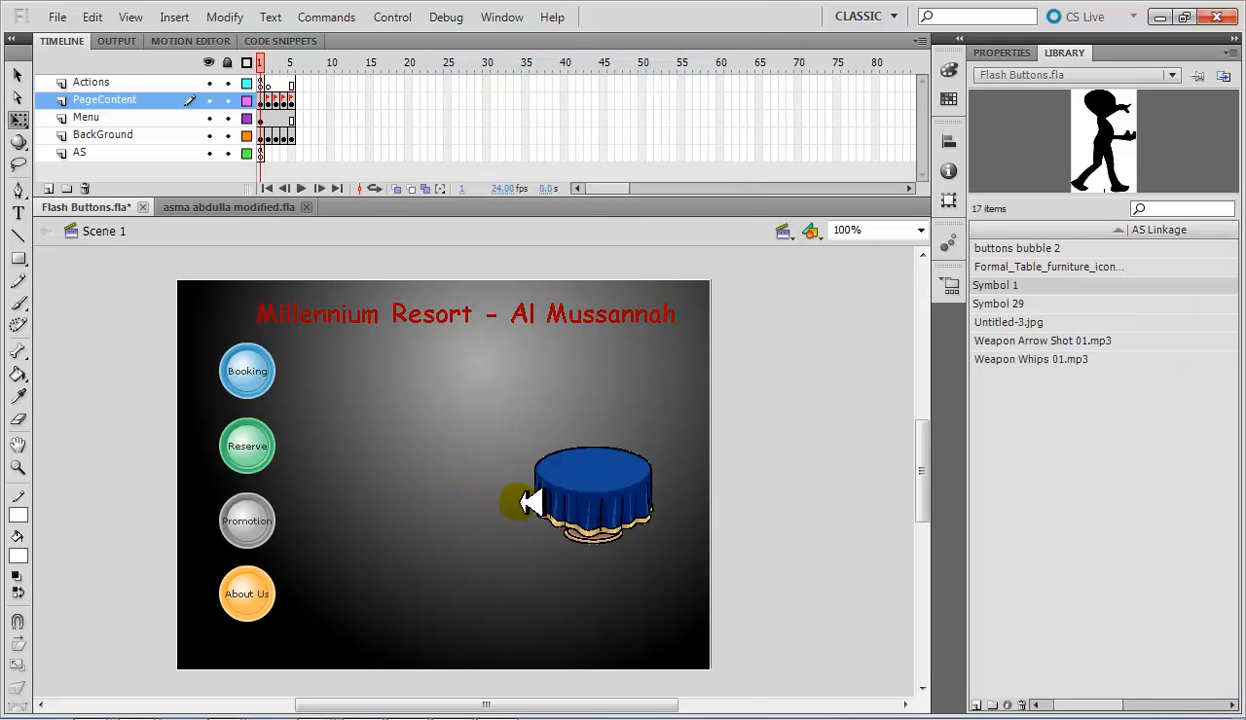
Step: Convert the table image on the stage to a movie clip symbol named table
left_click(596, 494)
left_click_drag(598, 494, 1171, 448)
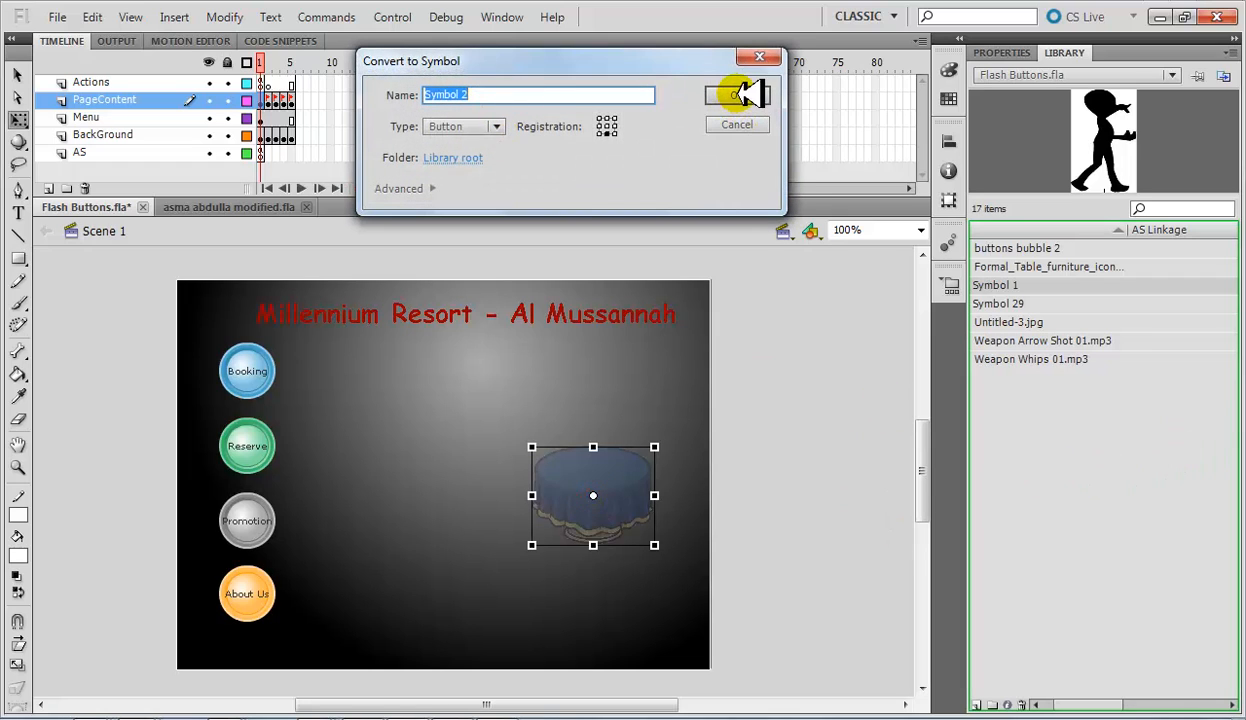
left_click(497, 127)
left_click(467, 149)
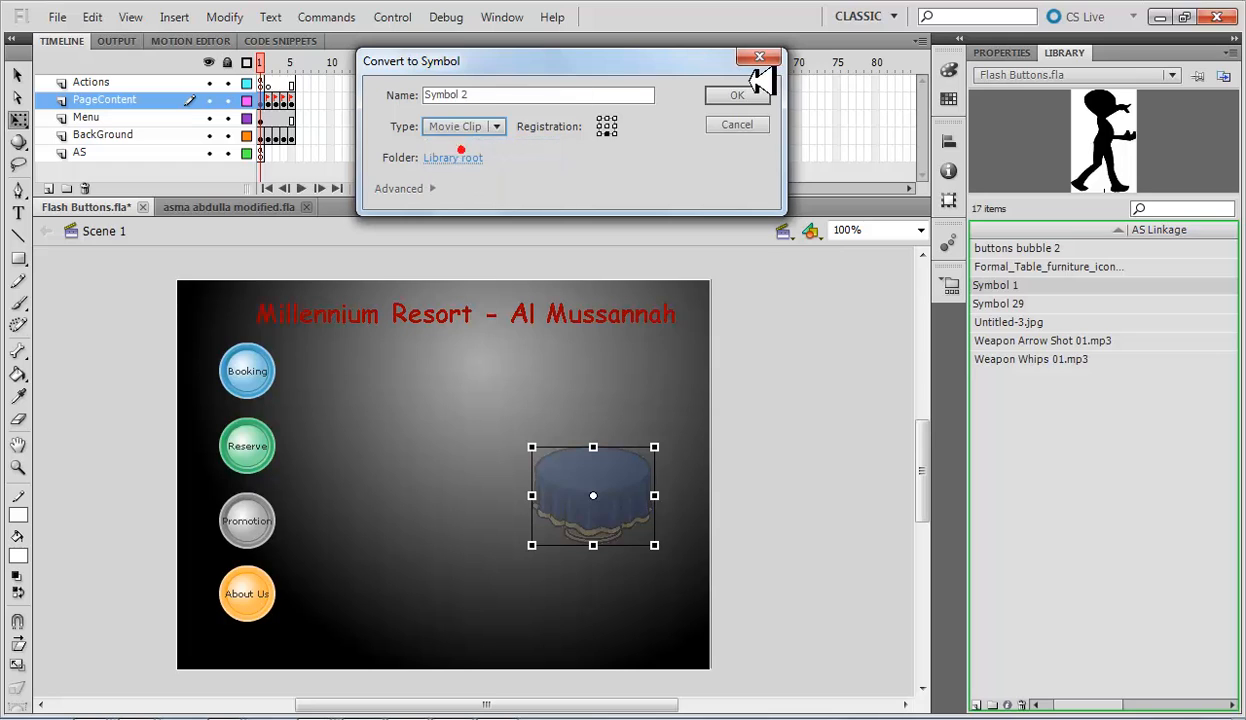
left_click_drag(485, 96, 197, 95)
type("ta")
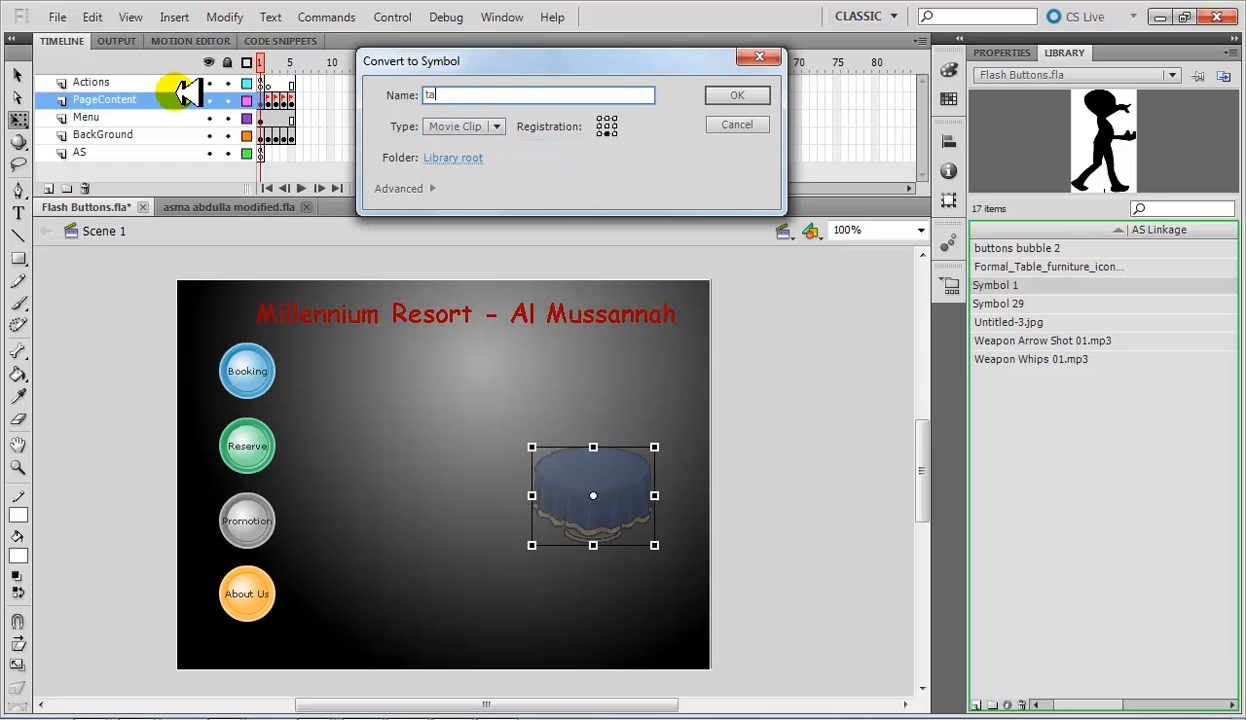
type("ble")
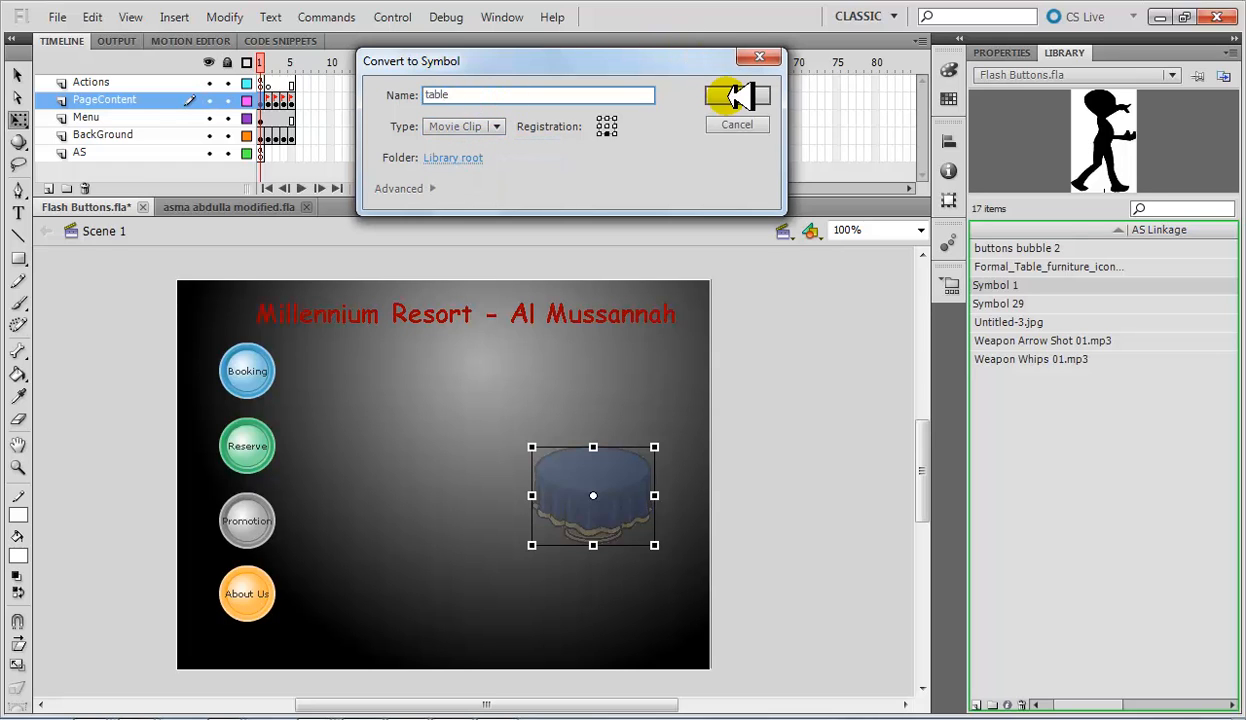
left_click(737, 95)
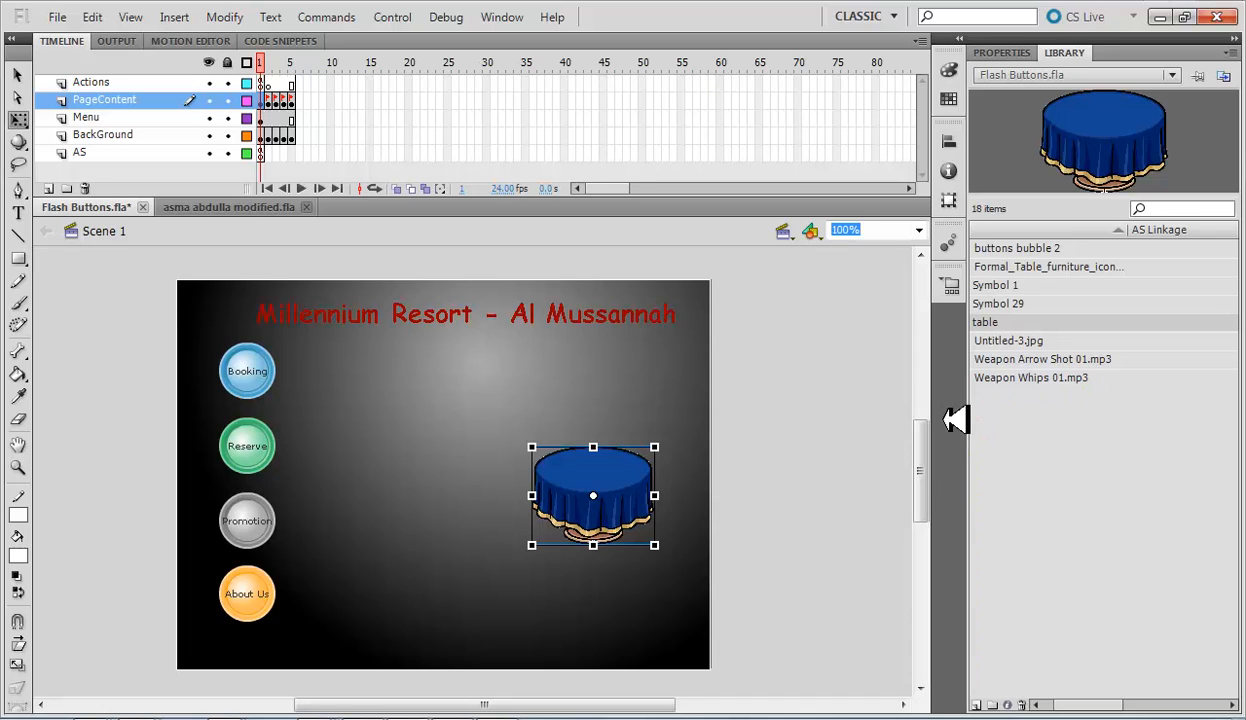
Step: Widen the library area and delete Symbol 29 from it
left_click_drag(962, 417, 930, 415)
left_click(962, 306)
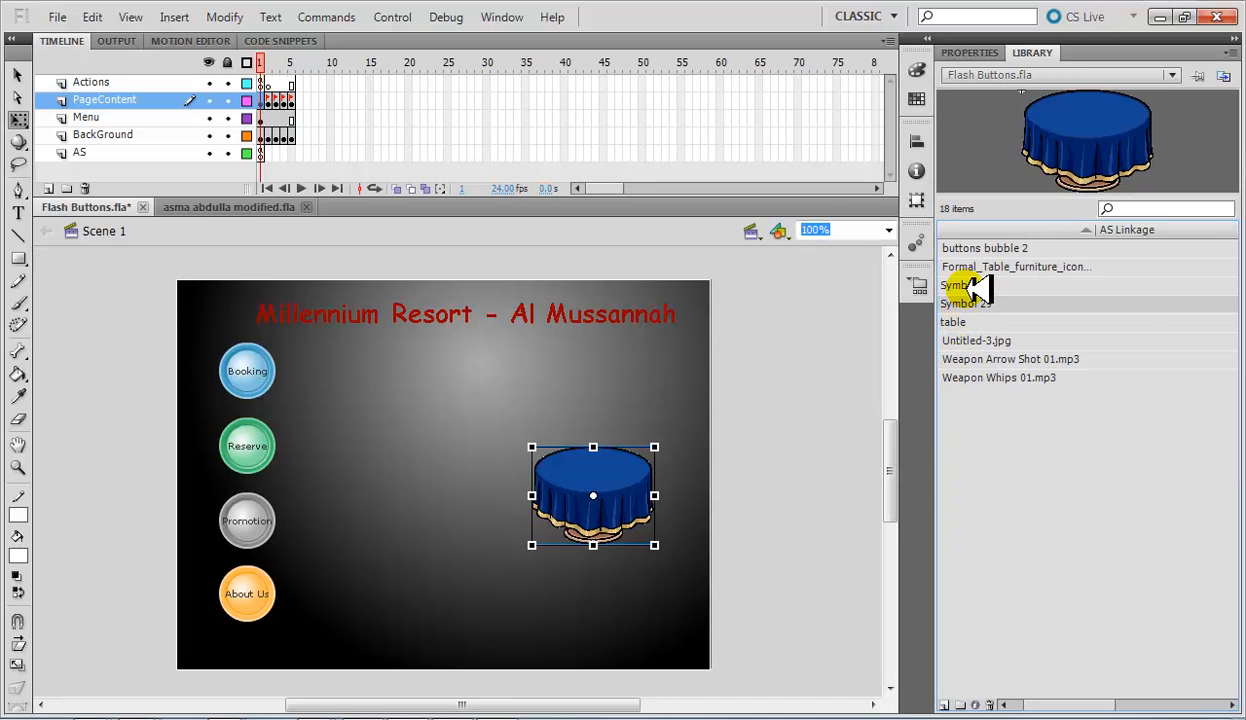
key("Delete")
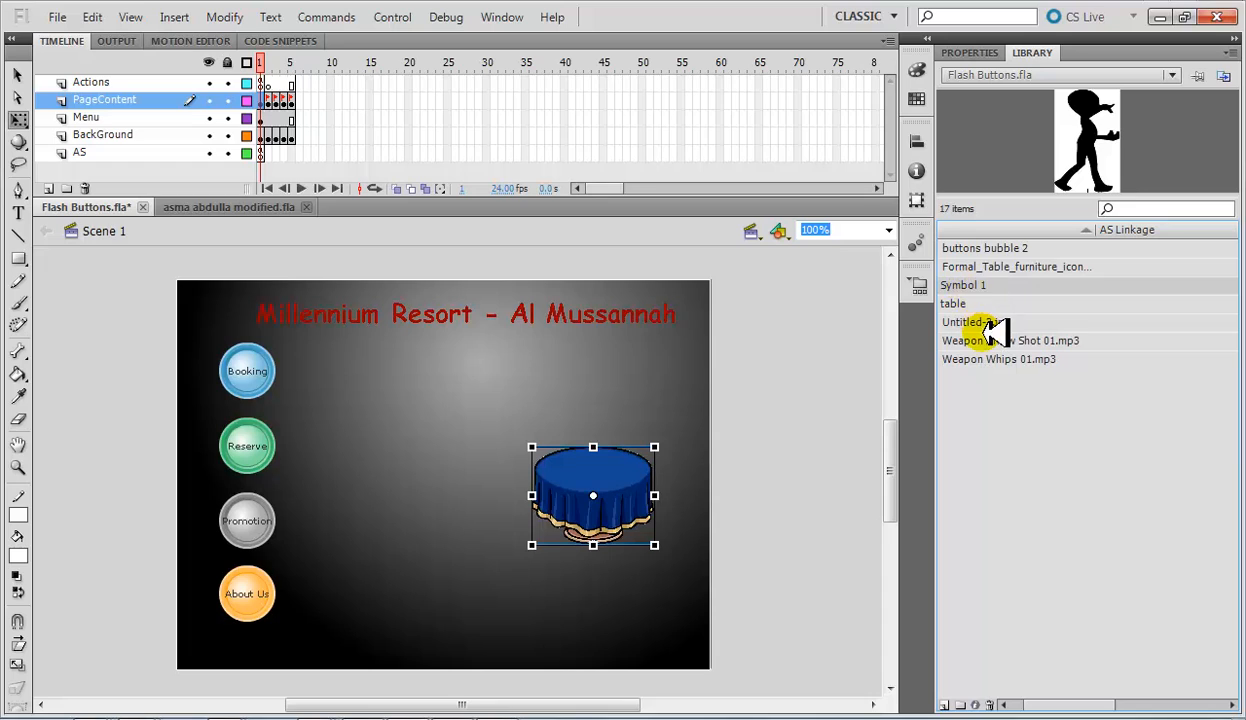
Step: Delete the Formal_Table_furniture_icon image from the library
left_click(982, 267)
left_click(982, 248)
left_click(993, 266)
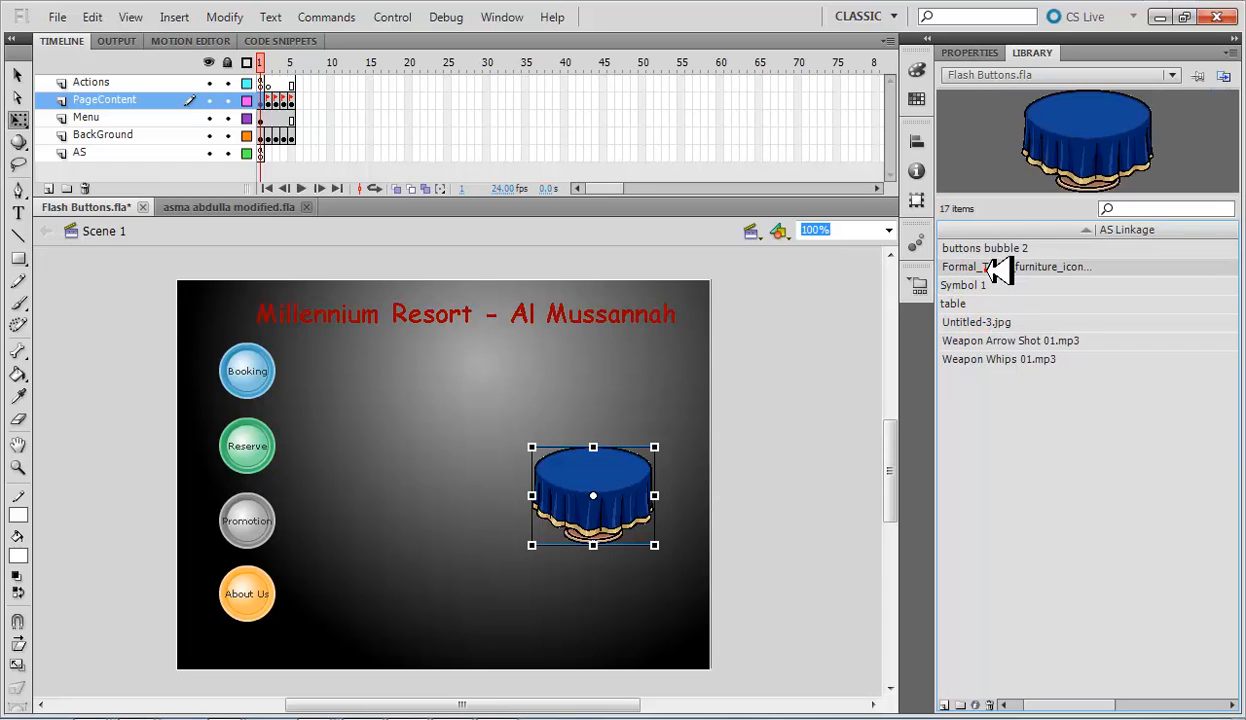
key("Delete")
left_click(1000, 266)
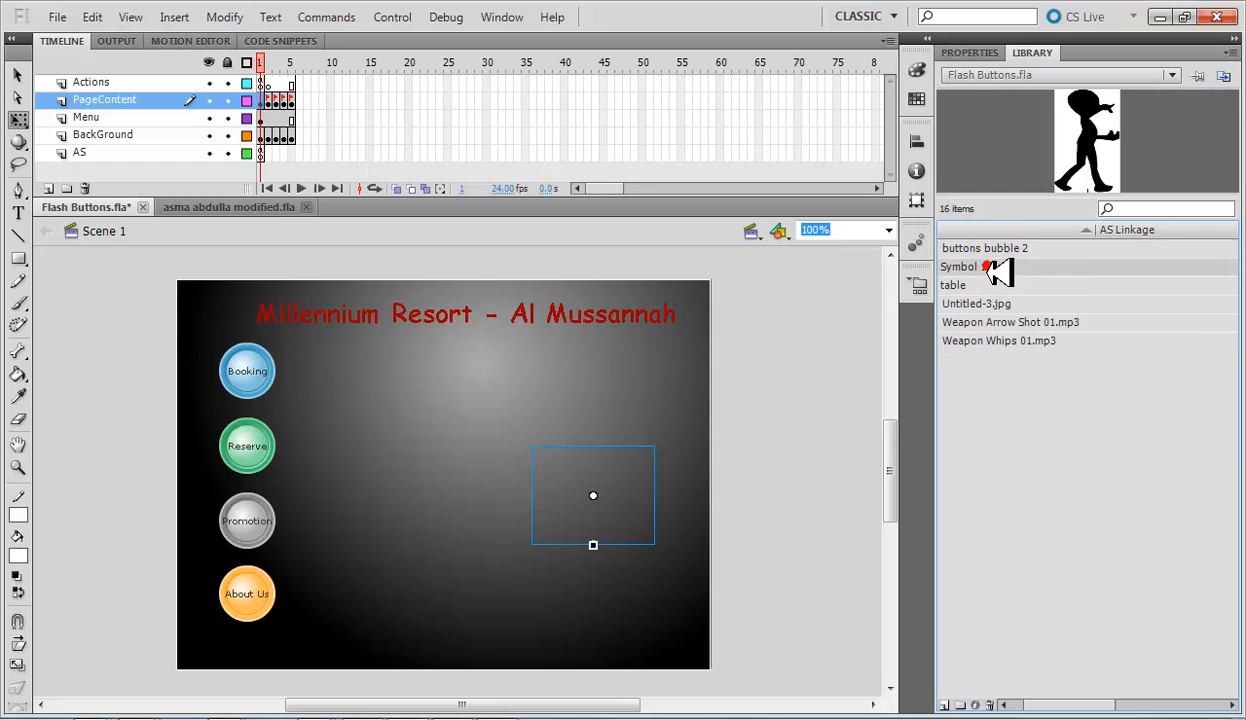
Step: Place Untitled-3.jpg in the stage's right half and scale it down to about 60 percent of its size
left_click(995, 285)
left_click(993, 302)
left_click(990, 320)
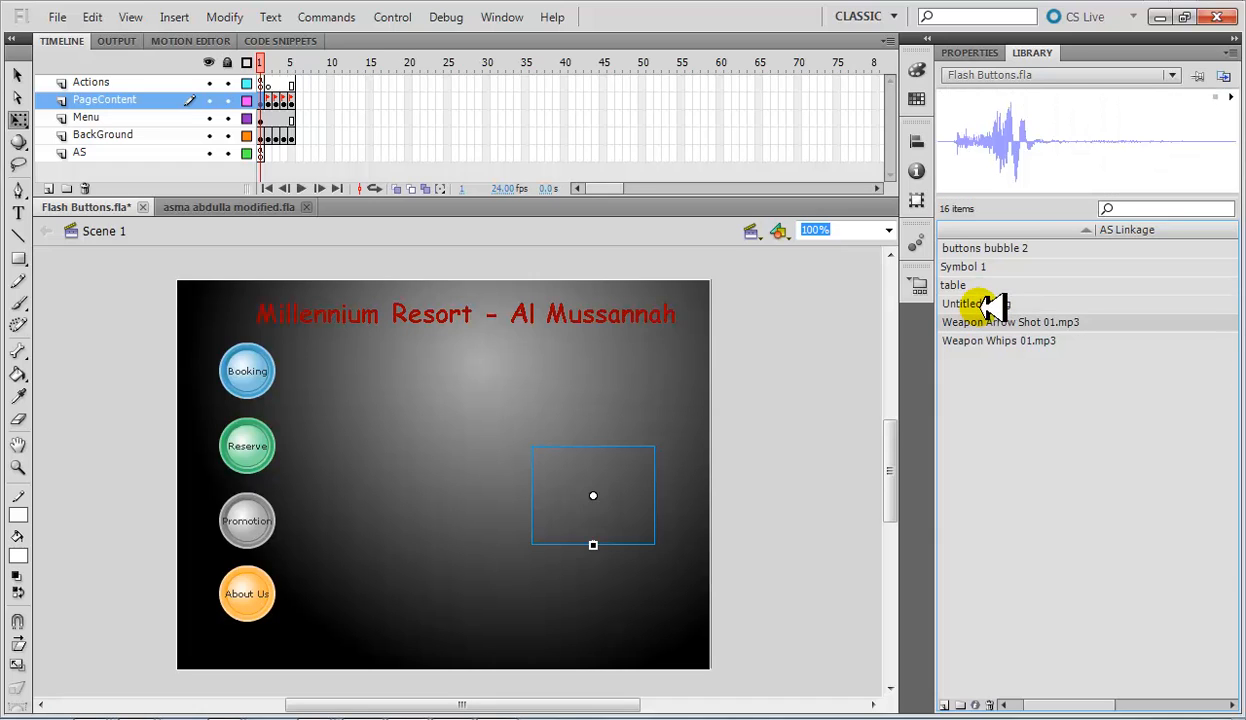
left_click(990, 303)
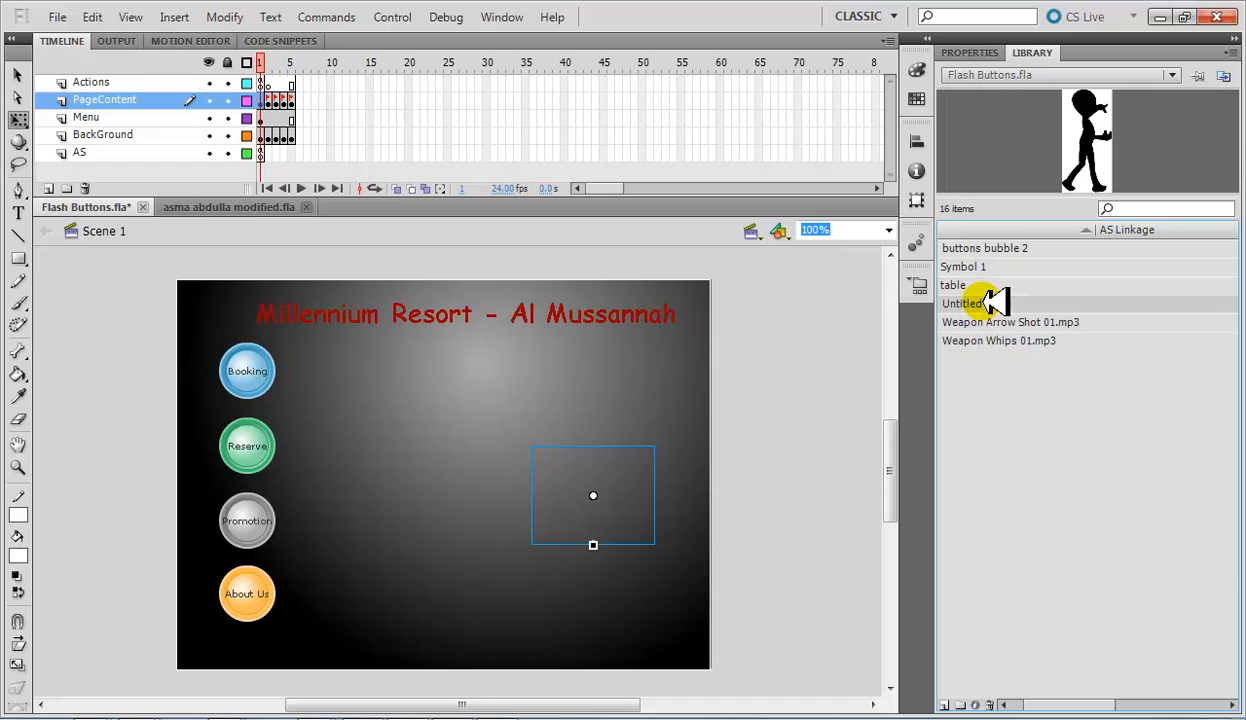
left_click_drag(993, 302, 647, 411)
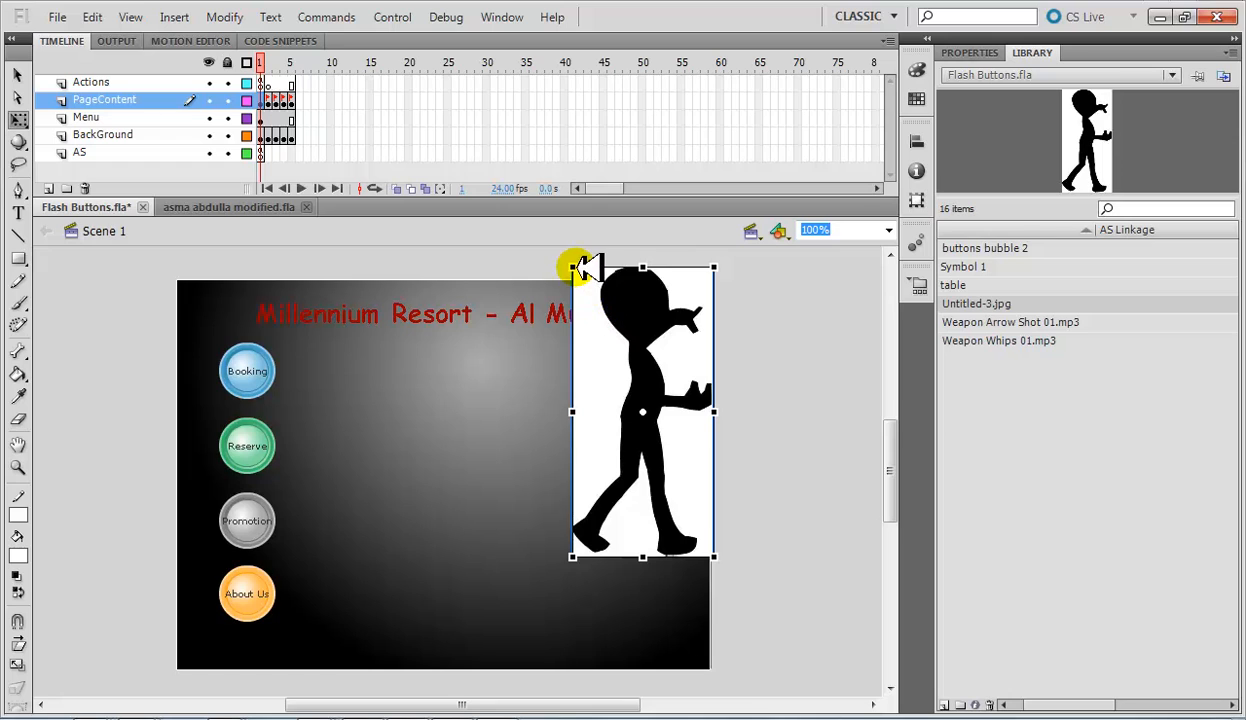
left_click_drag(583, 266, 598, 328)
Step: Convert the walking figure image to a movie clip symbol named man
left_click_drag(643, 411, 1090, 411)
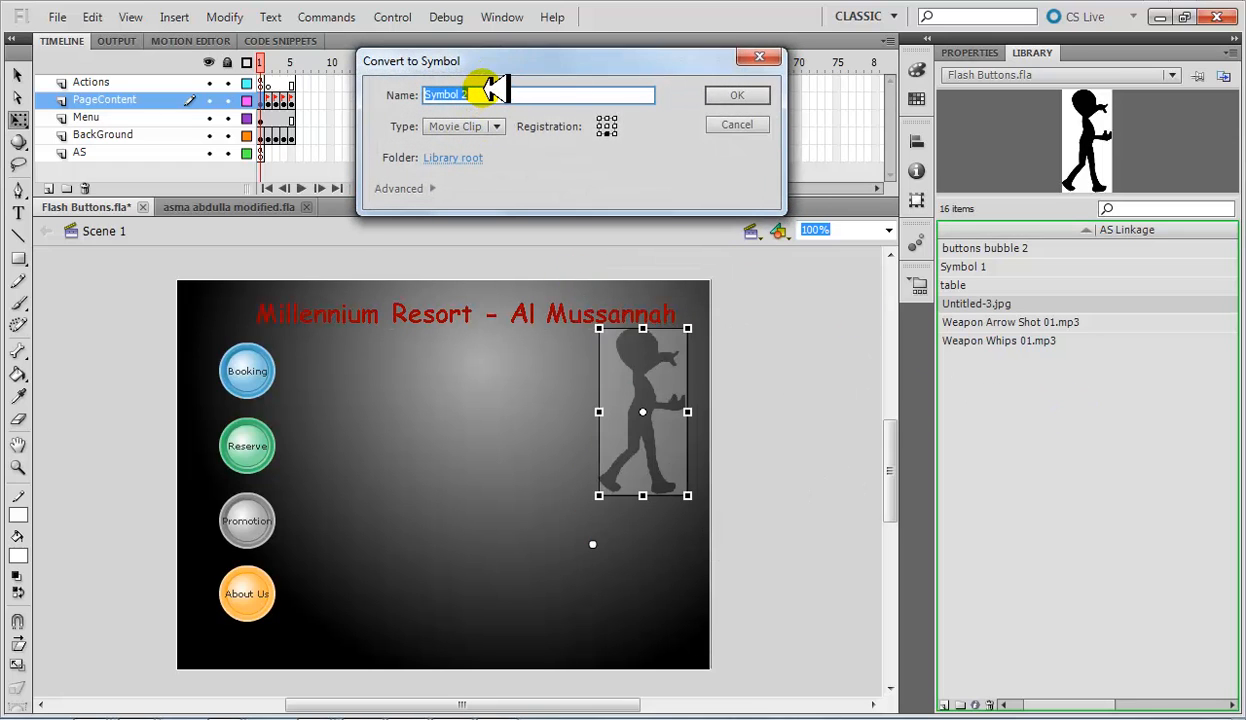
type("man")
key("Return")
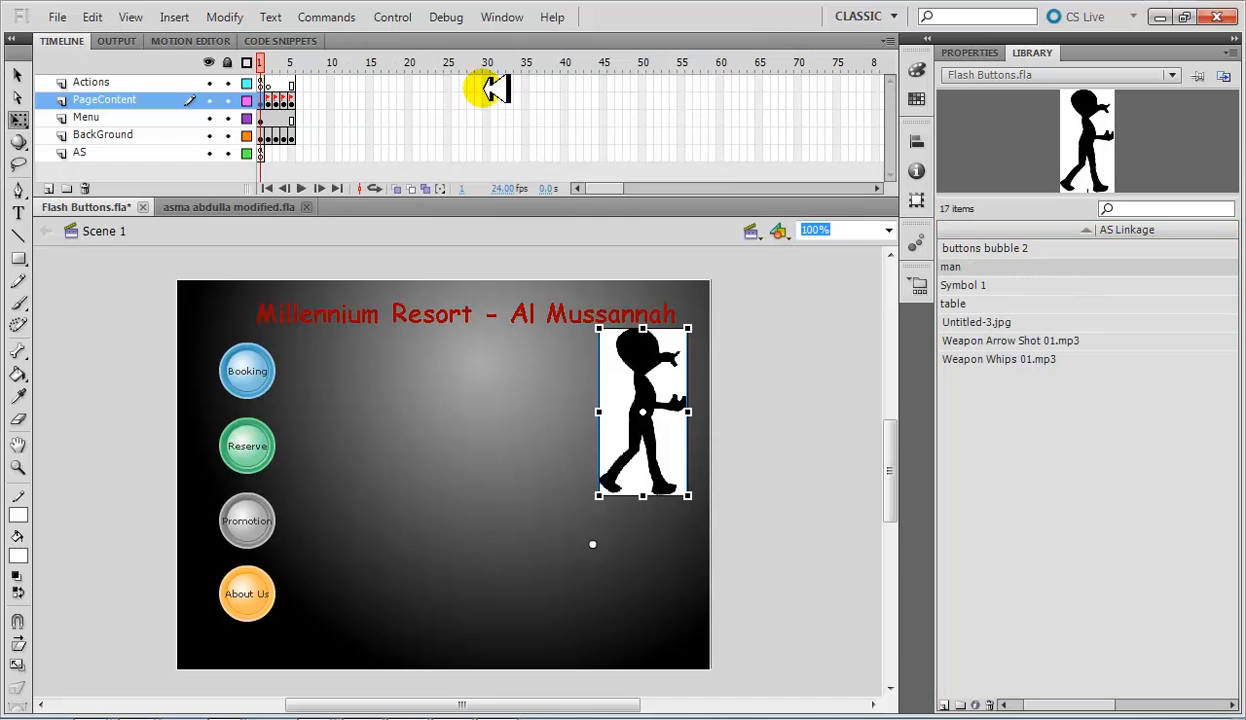
Step: Delete Symbol 1 and the Untitled-3.jpg image from the library
left_click(970, 285)
key("Delete")
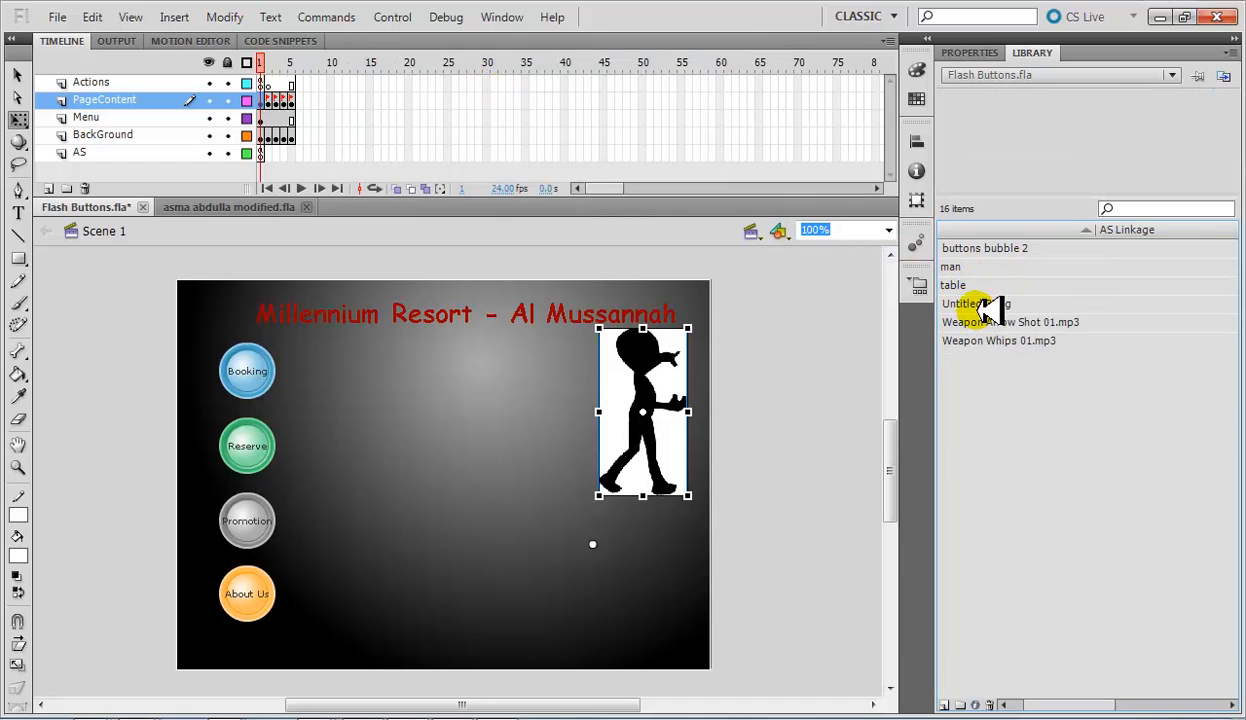
left_click(985, 303)
key("Delete")
left_click(960, 266)
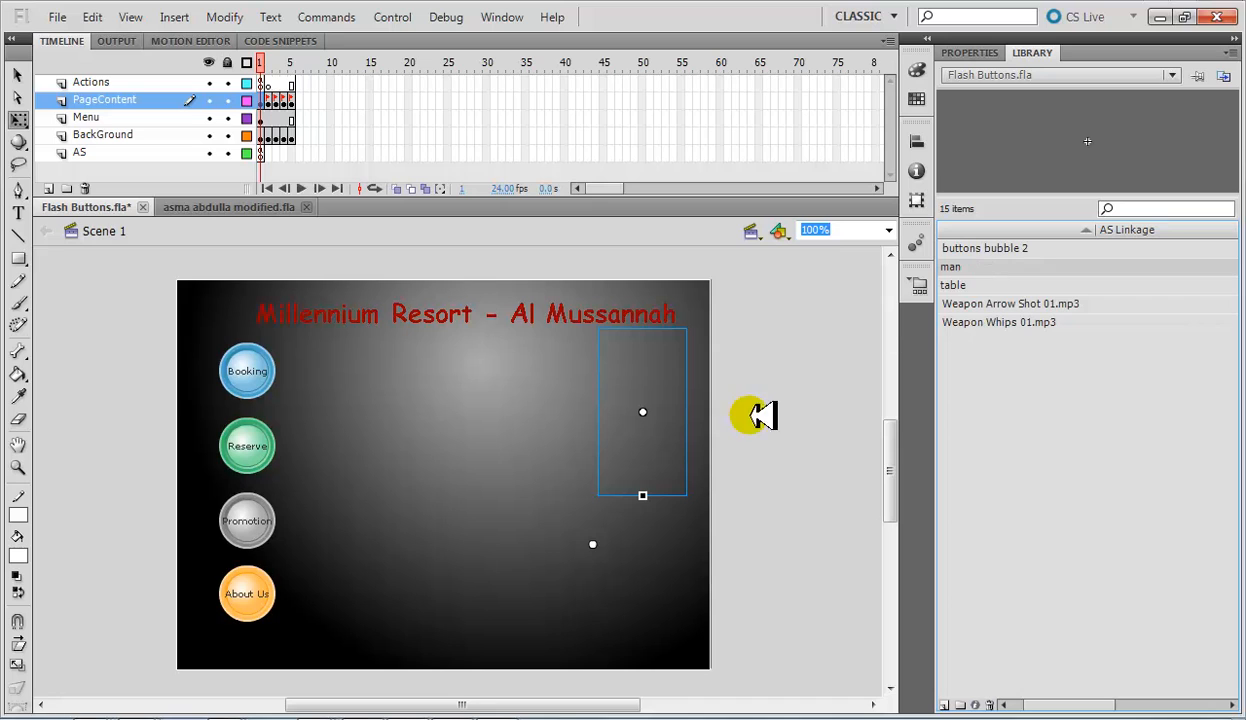
Step: Delete the leftover empty man and table instances from frame 1 of the PageContent layer
left_click(787, 536)
left_click(645, 425)
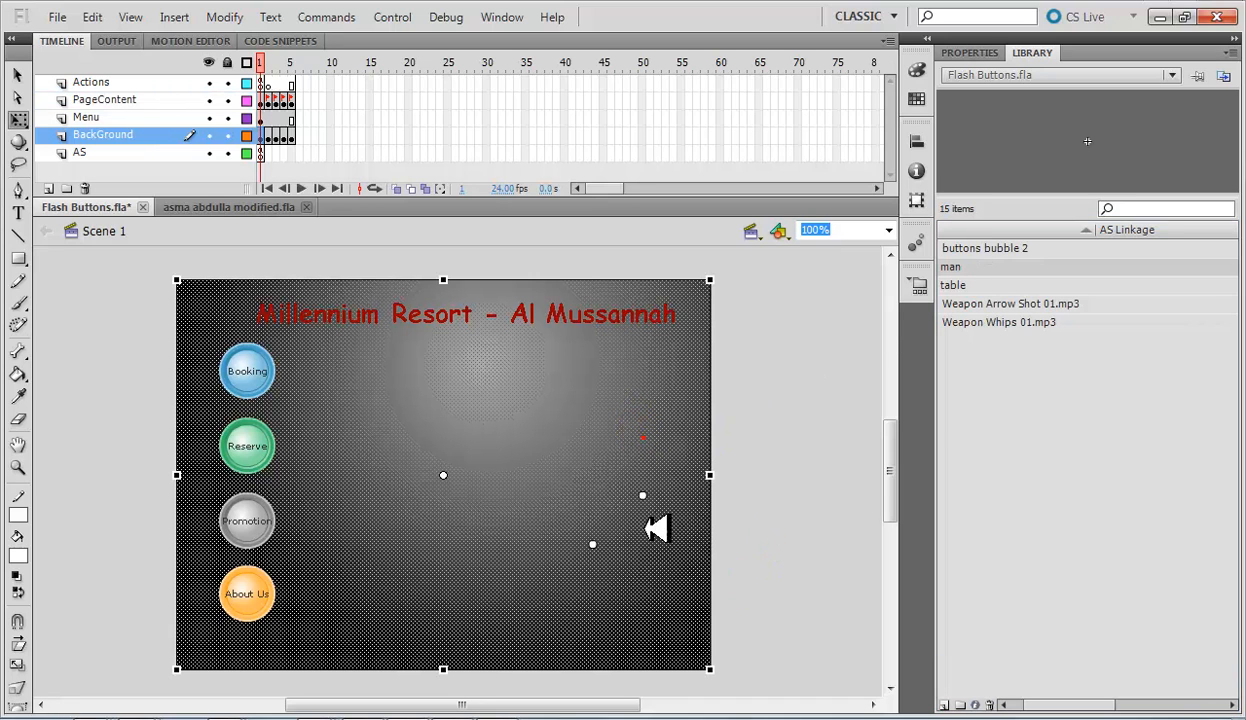
left_click(807, 452)
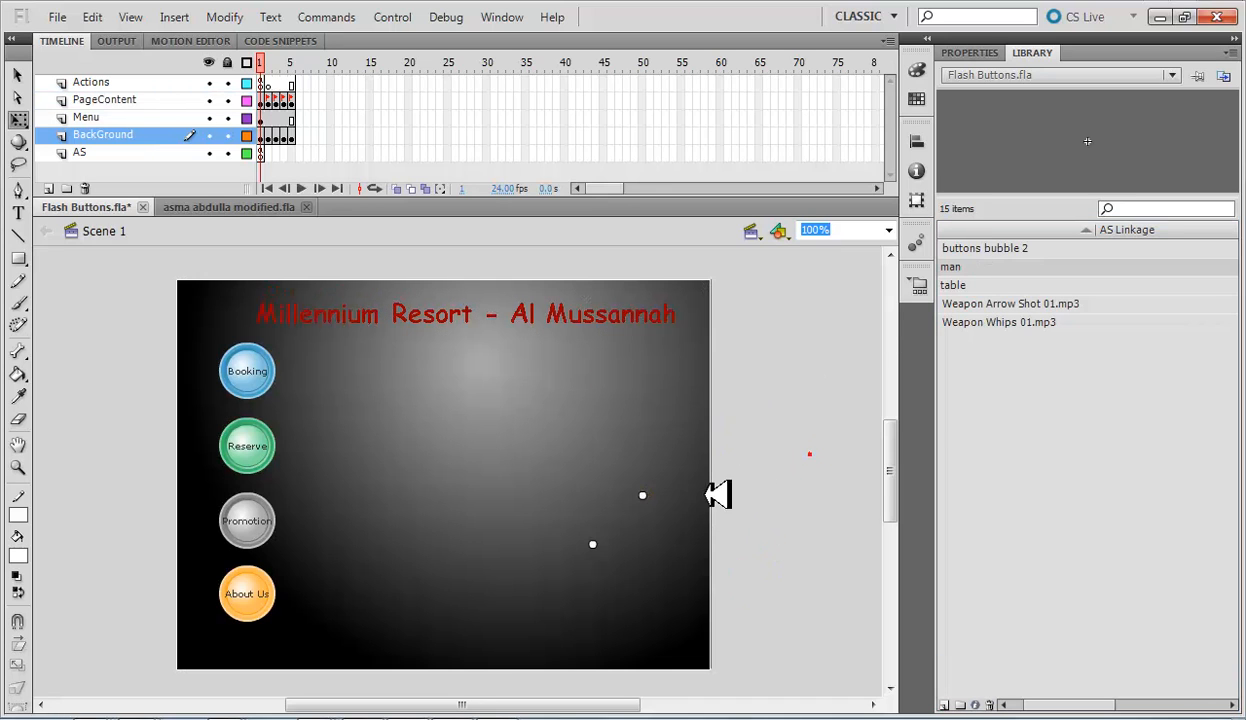
left_click(641, 495)
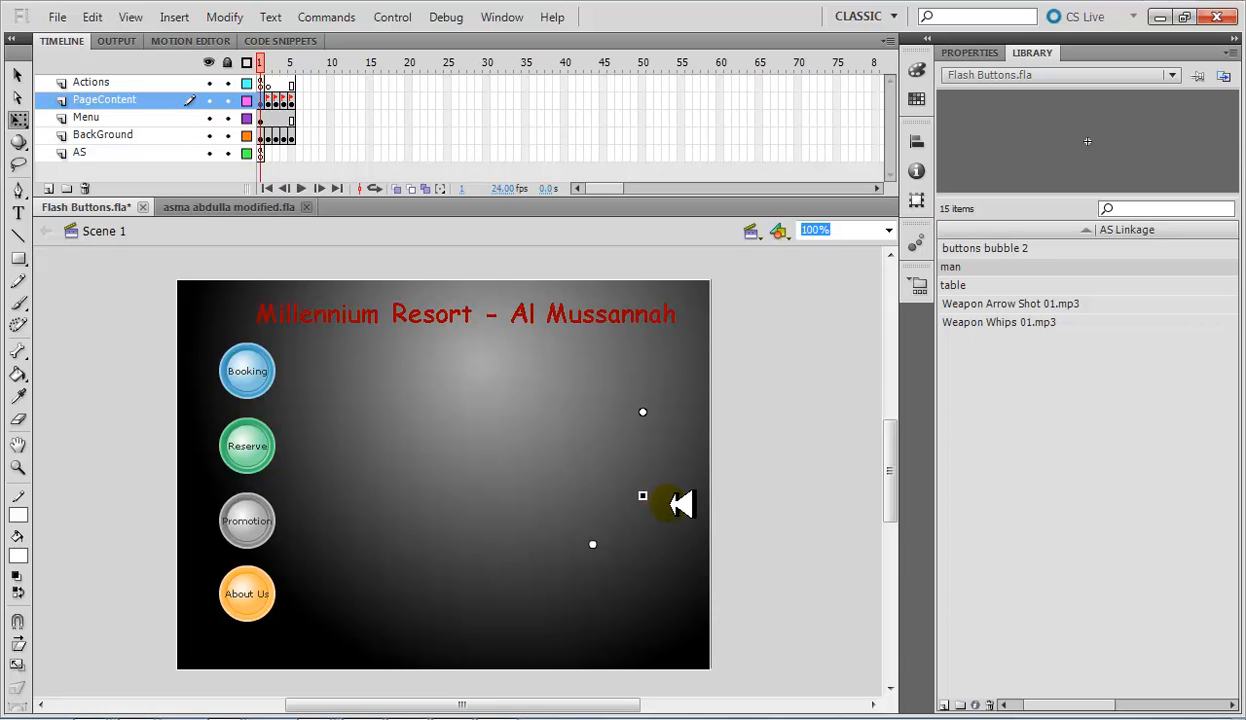
left_click(609, 538)
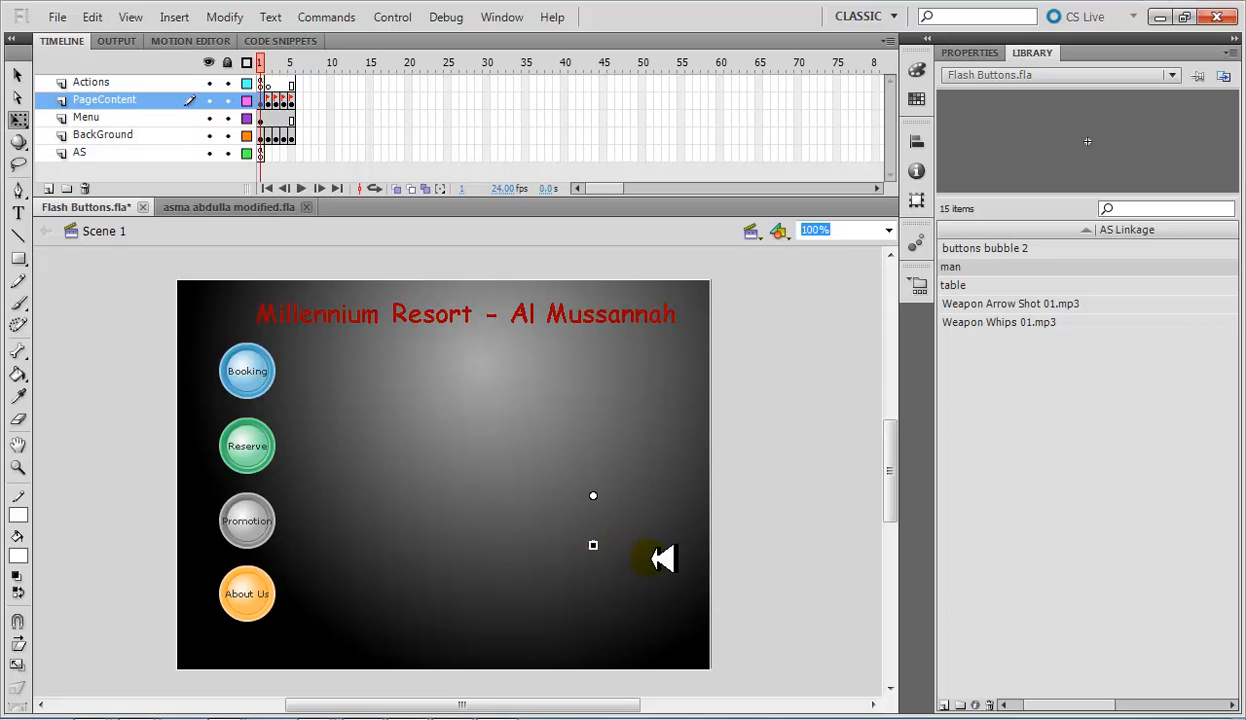
left_click(1016, 356)
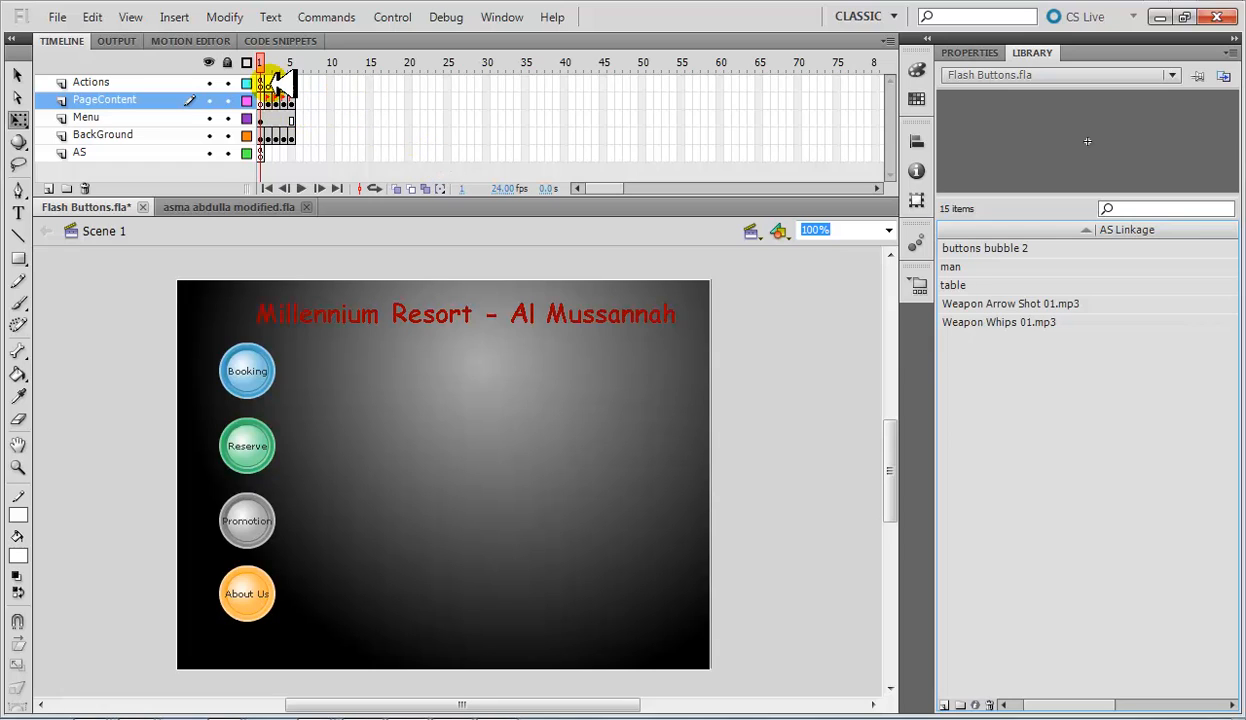
Step: Test the movie and move its preview window clear of the timeline
left_click_drag(266, 57, 265, 147)
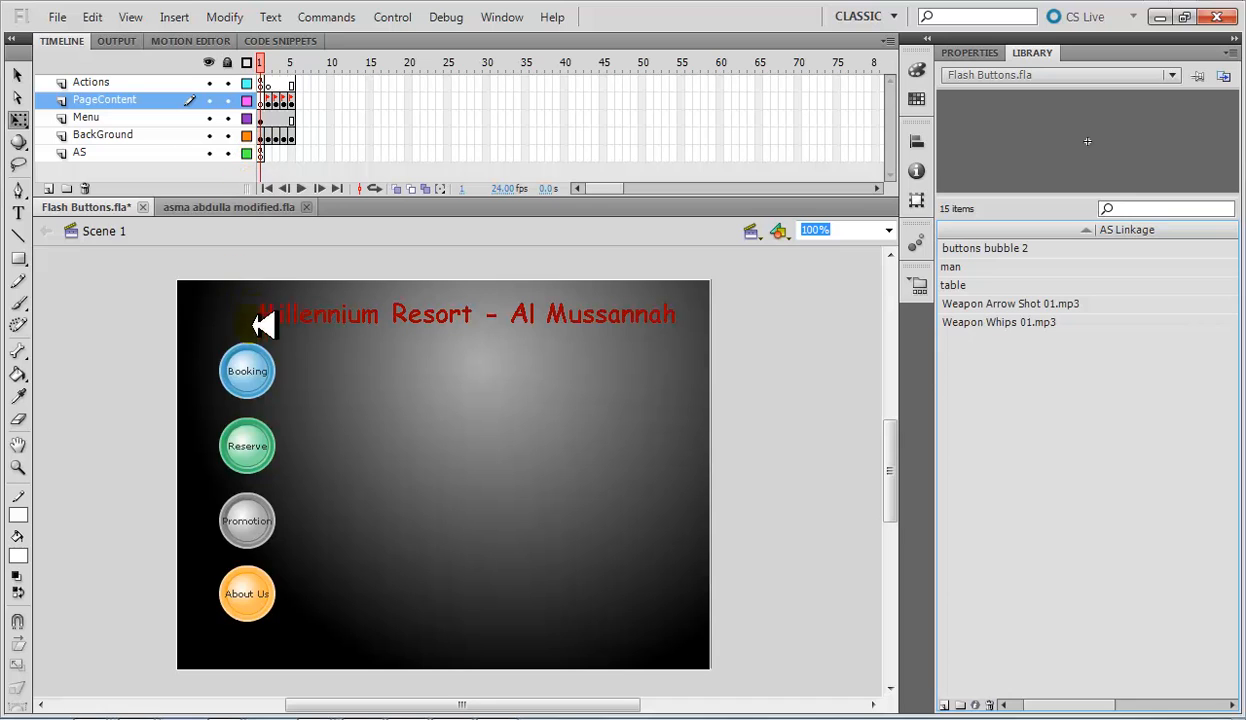
left_click(262, 368)
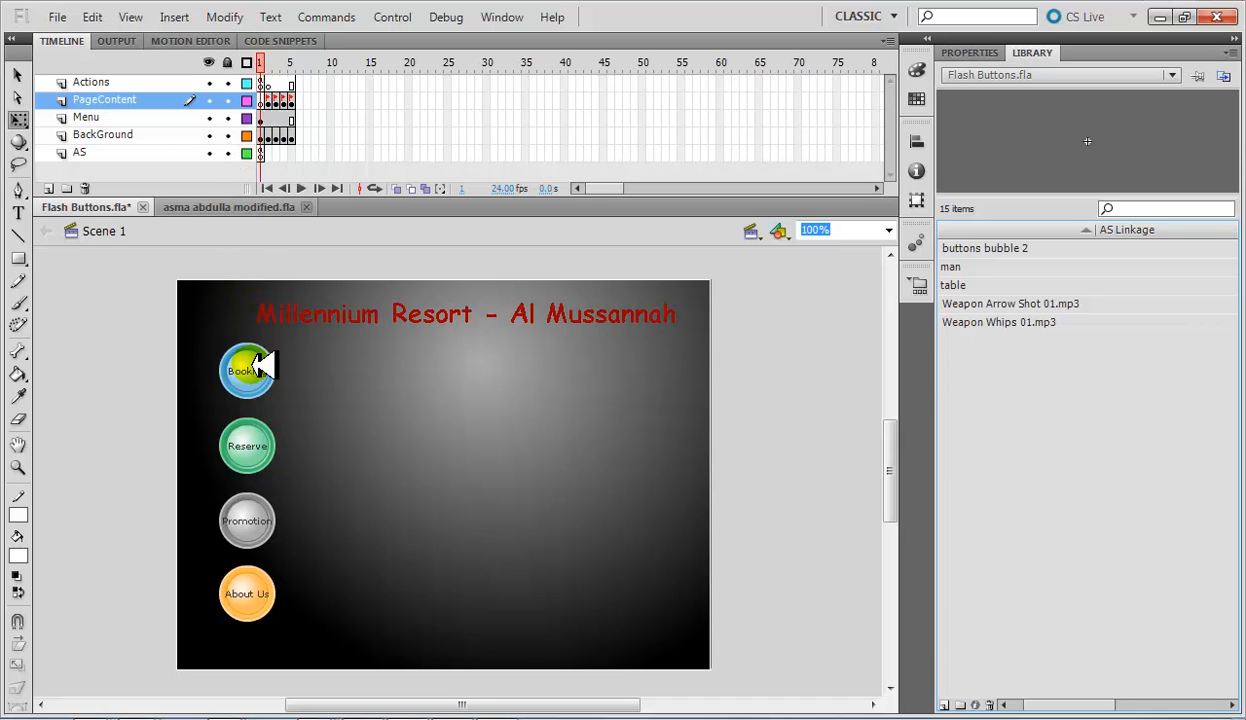
key("ctrl+Return")
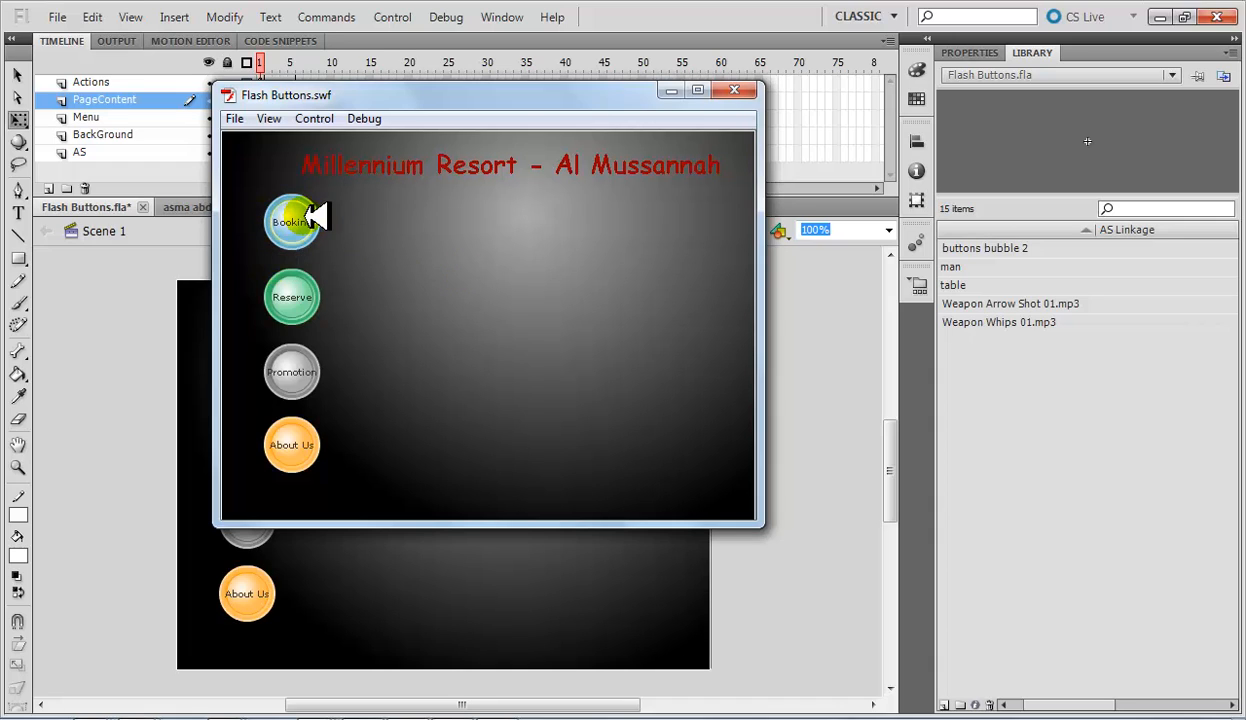
left_click_drag(348, 96, 643, 90)
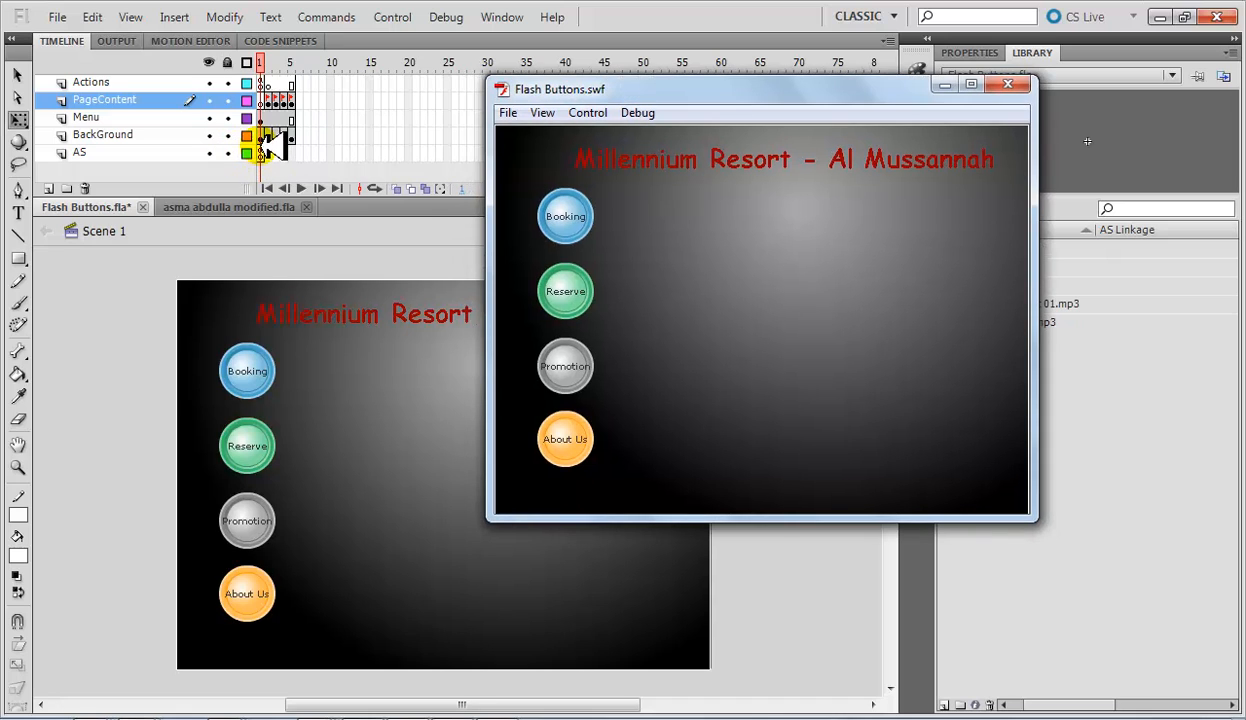
Step: Examine the script on frame 1 of the AS layer and try the Booking button in the movie preview
right_click(273, 150)
left_click(311, 659)
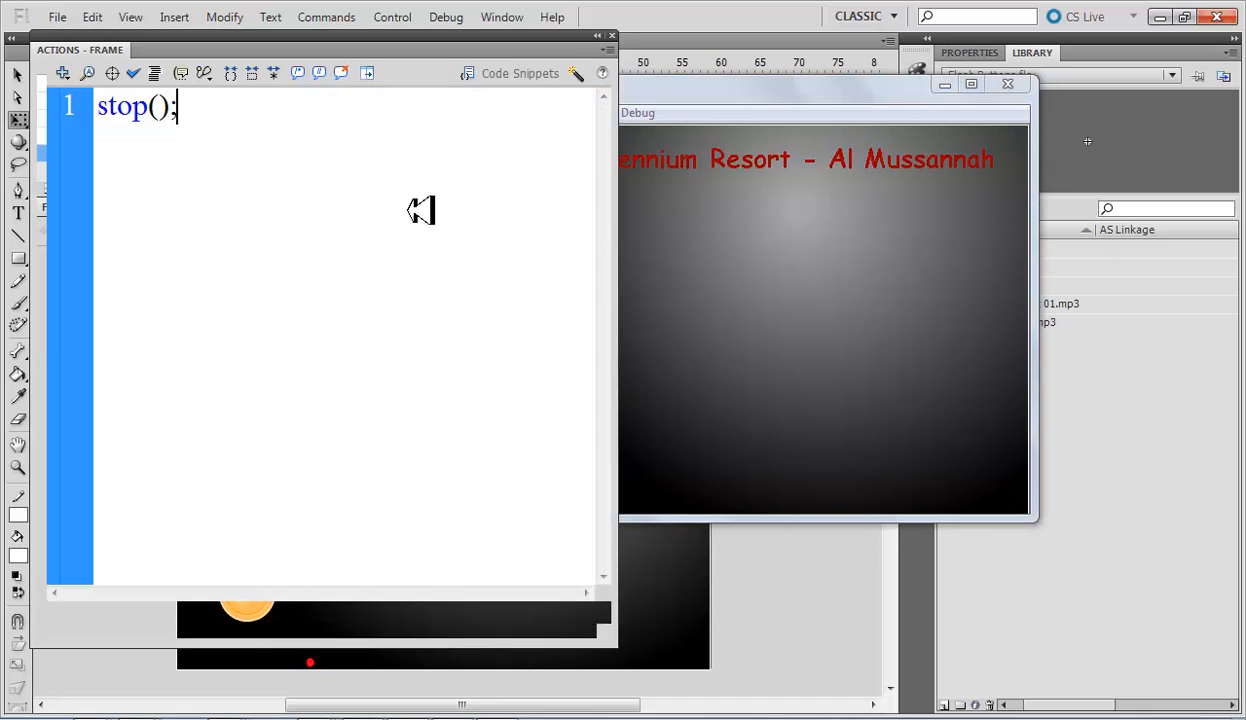
triple_click(254, 155)
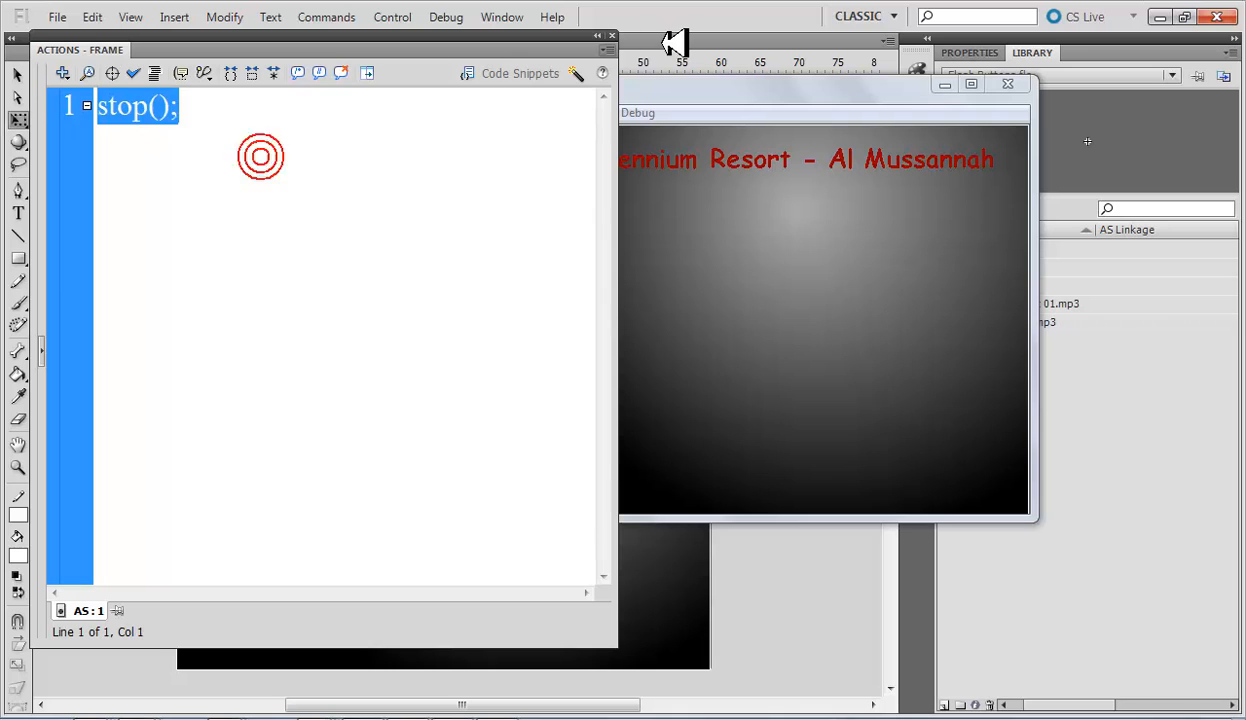
left_click(613, 36)
left_click(568, 210)
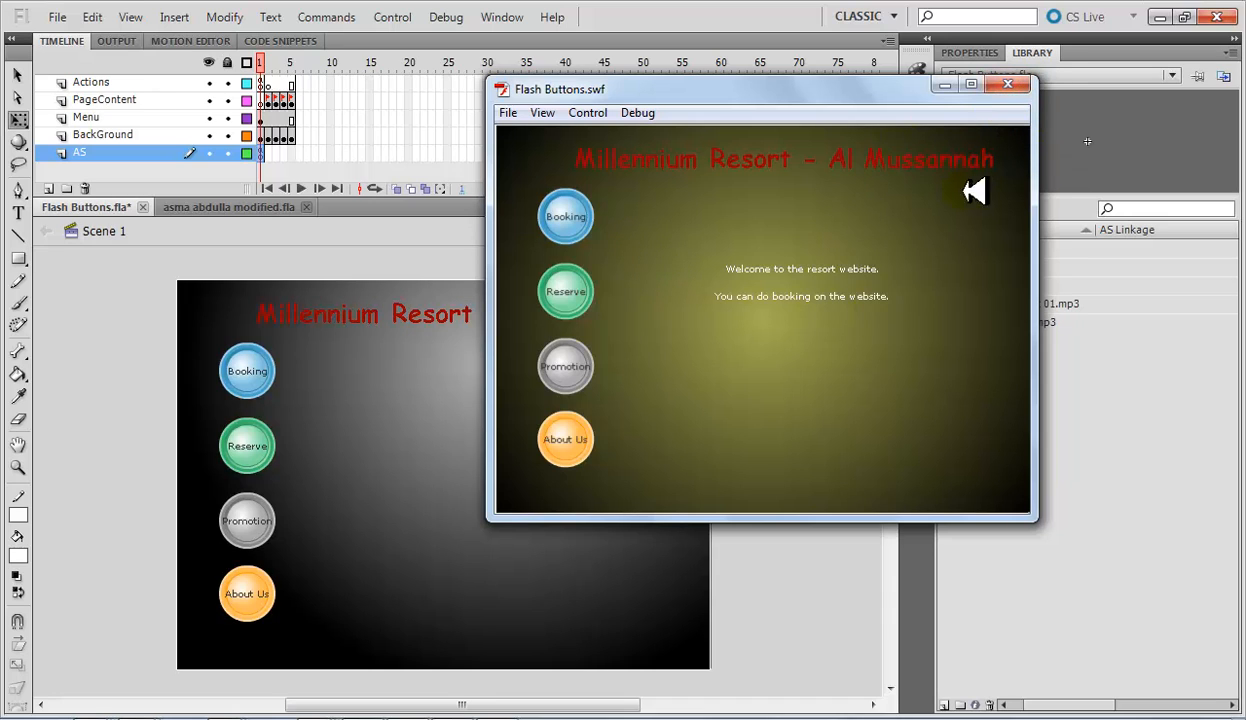
left_click(1007, 84)
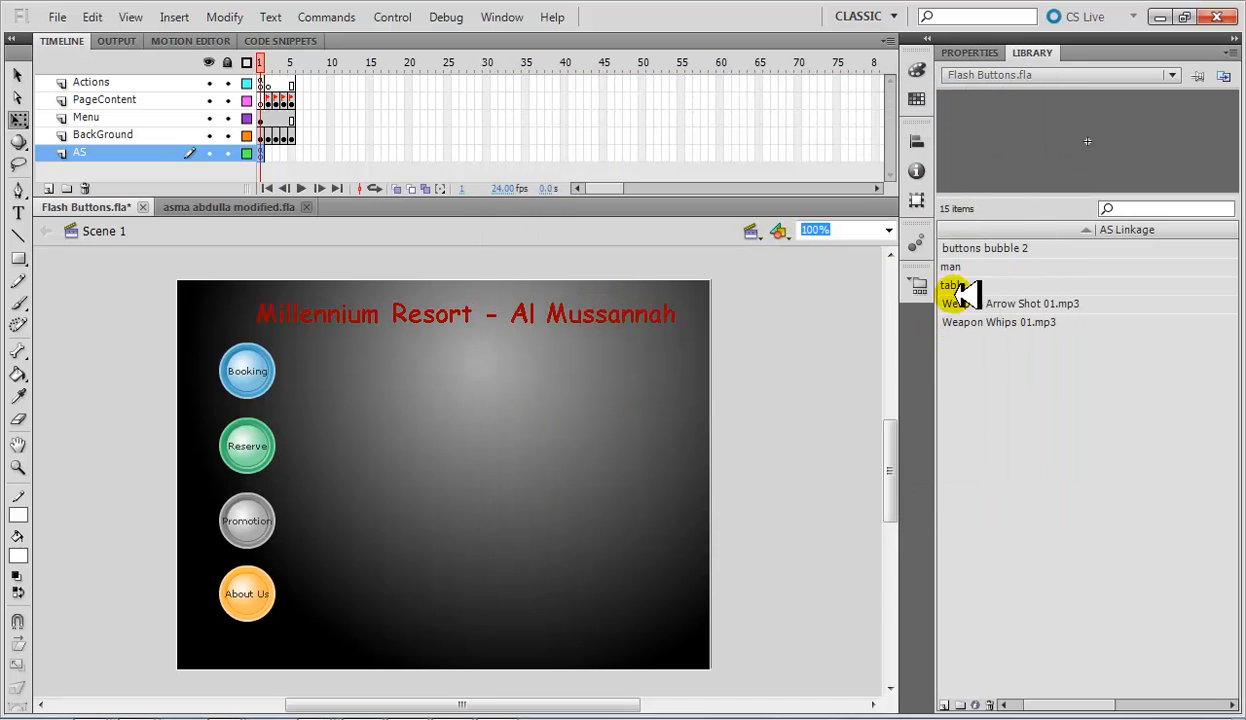
left_click(963, 267)
left_click(960, 252)
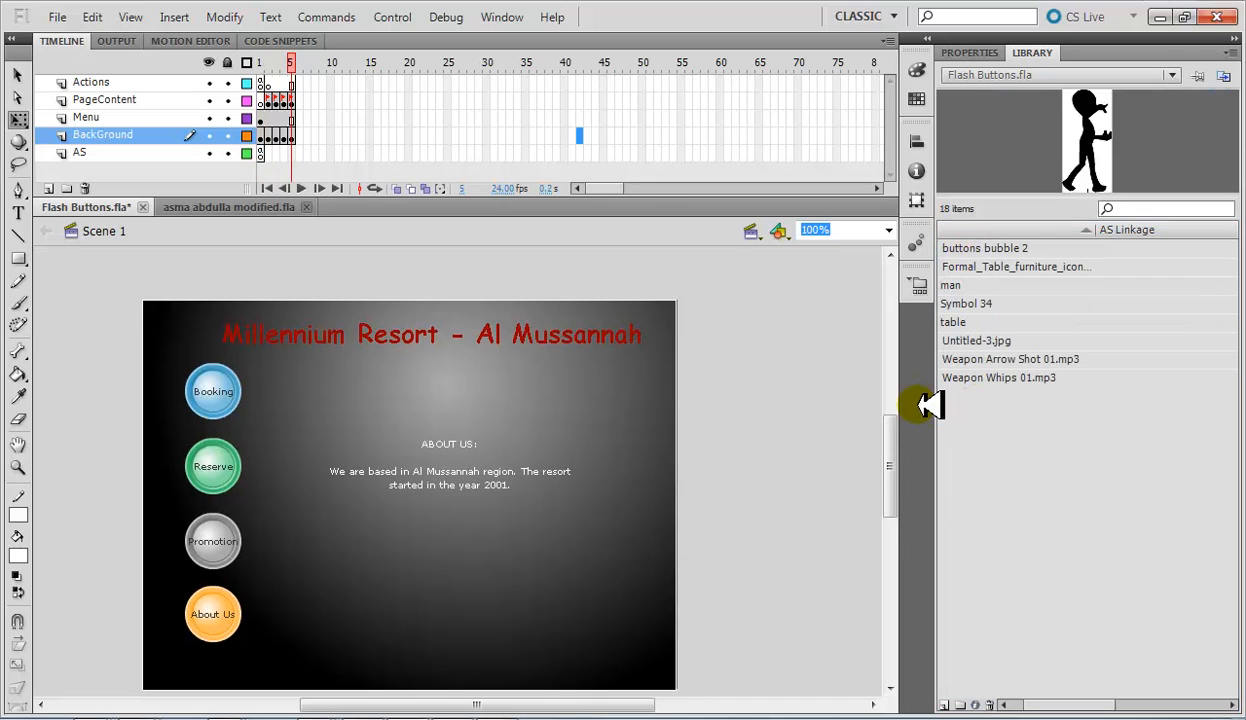
left_click(353, 118)
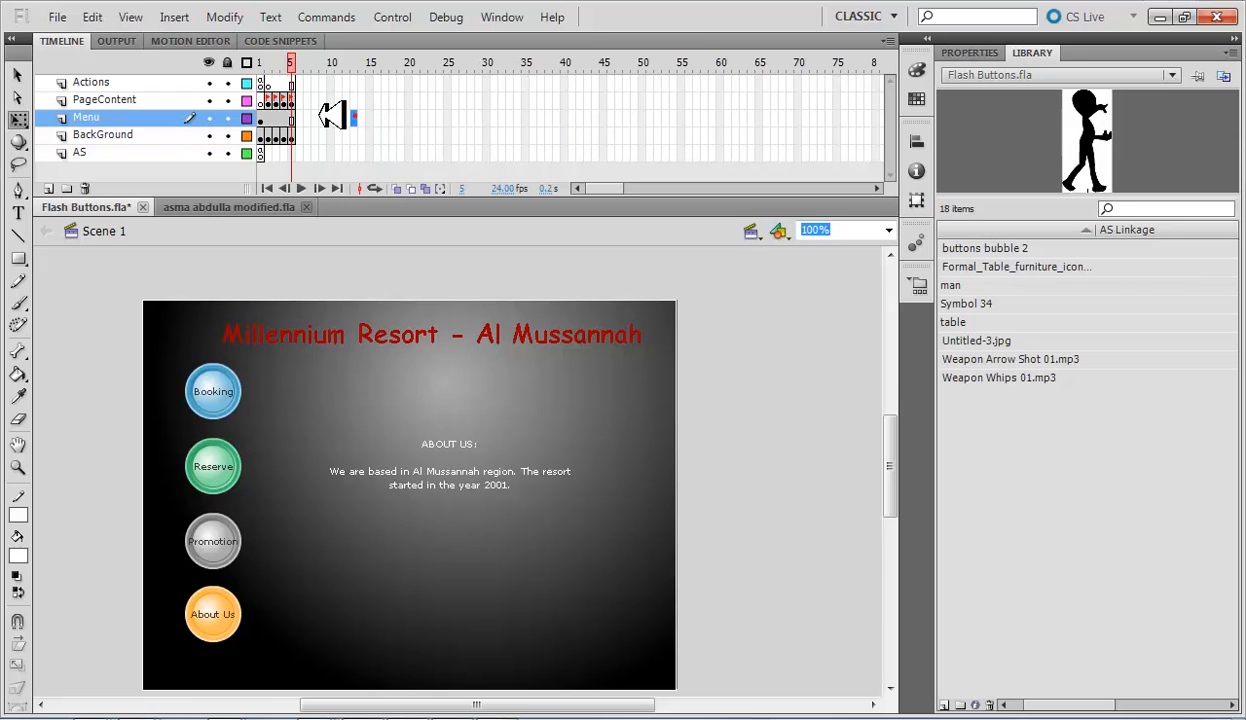
Step: Move the PageContent keyframes that follow booking so they start at frame 24, extending the booking section to frame 23
left_click(264, 99)
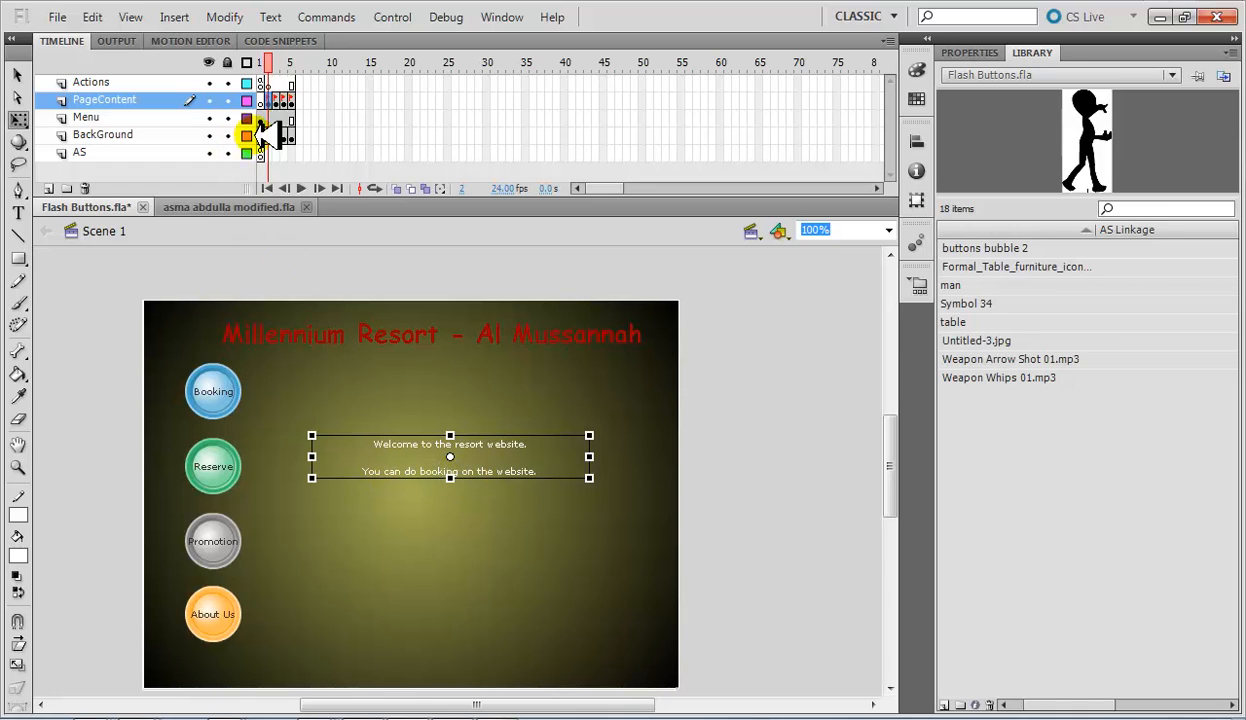
mouse_move(290, 100)
left_mouse_down()
mouse_move(348, 97)
mouse_move(270, 102)
left_mouse_up()
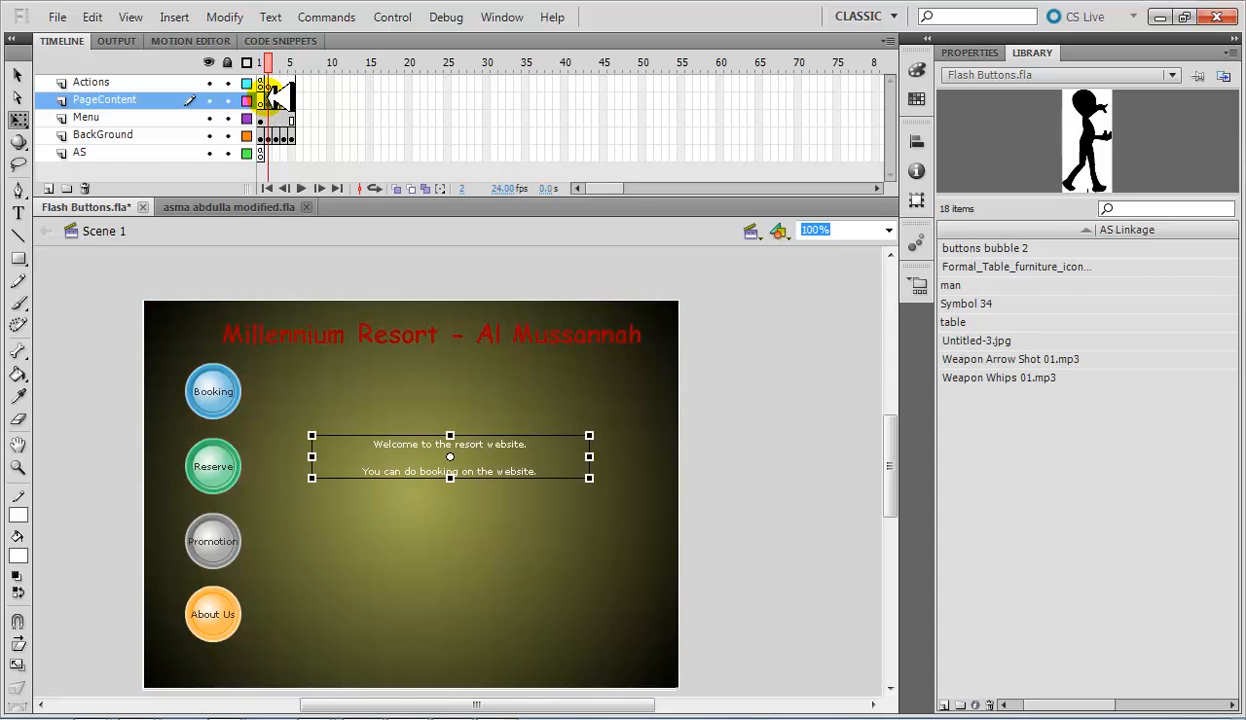
left_click_drag(278, 95, 425, 98)
left_click_drag(280, 100, 441, 103)
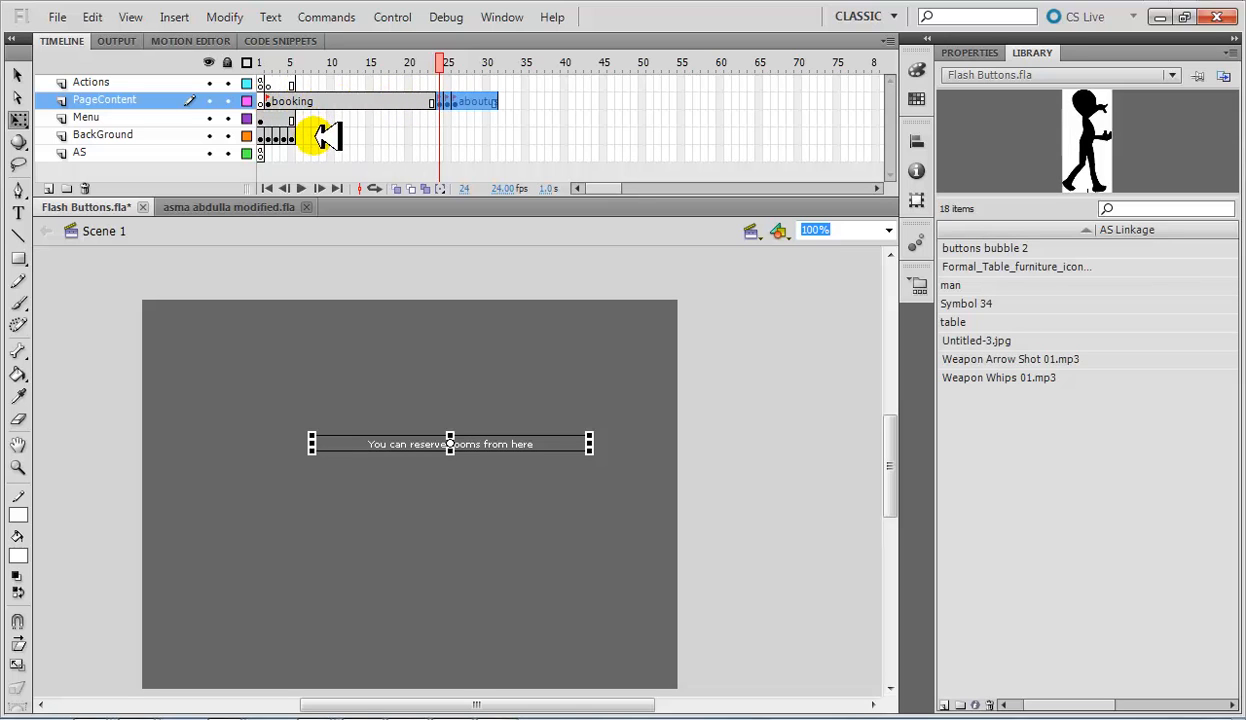
Step: Move the BackGround layer's keyframes from frame 2 onward so they start at frame 24, matching the extended booking section
left_click(276, 135)
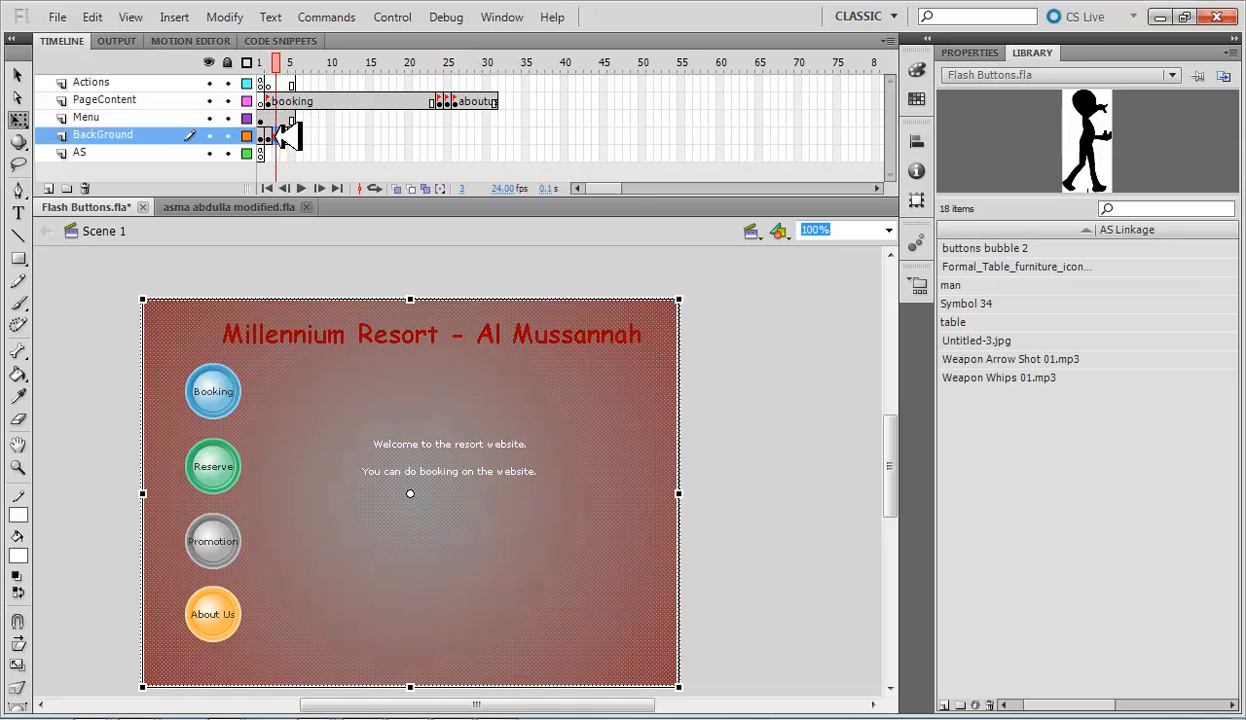
left_click(288, 136)
left_click_drag(314, 138, 355, 138)
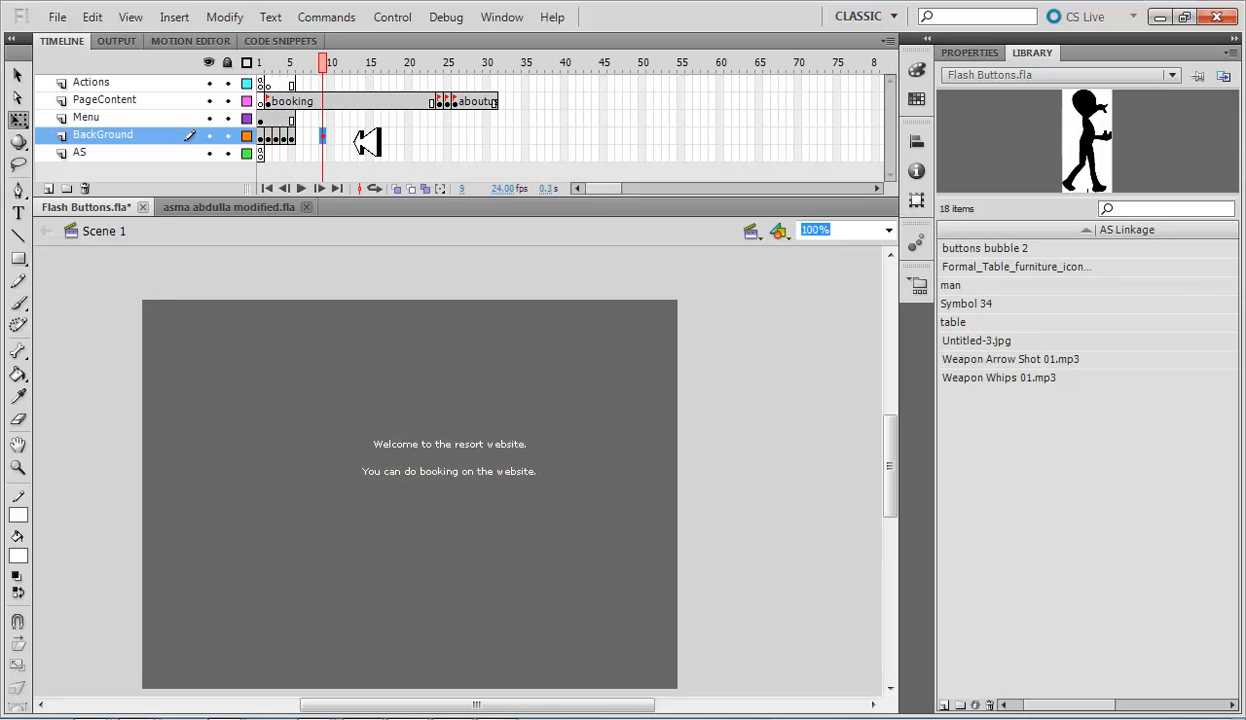
left_click(272, 135, "shift")
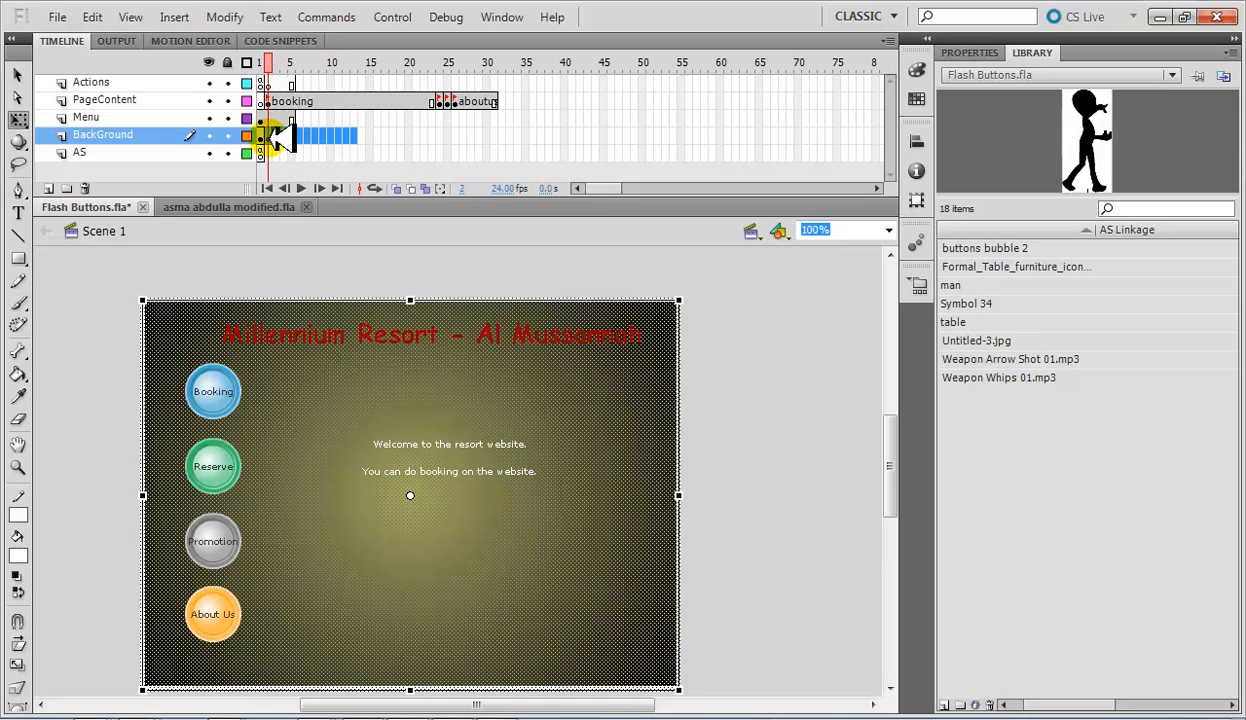
left_click_drag(272, 135, 443, 134)
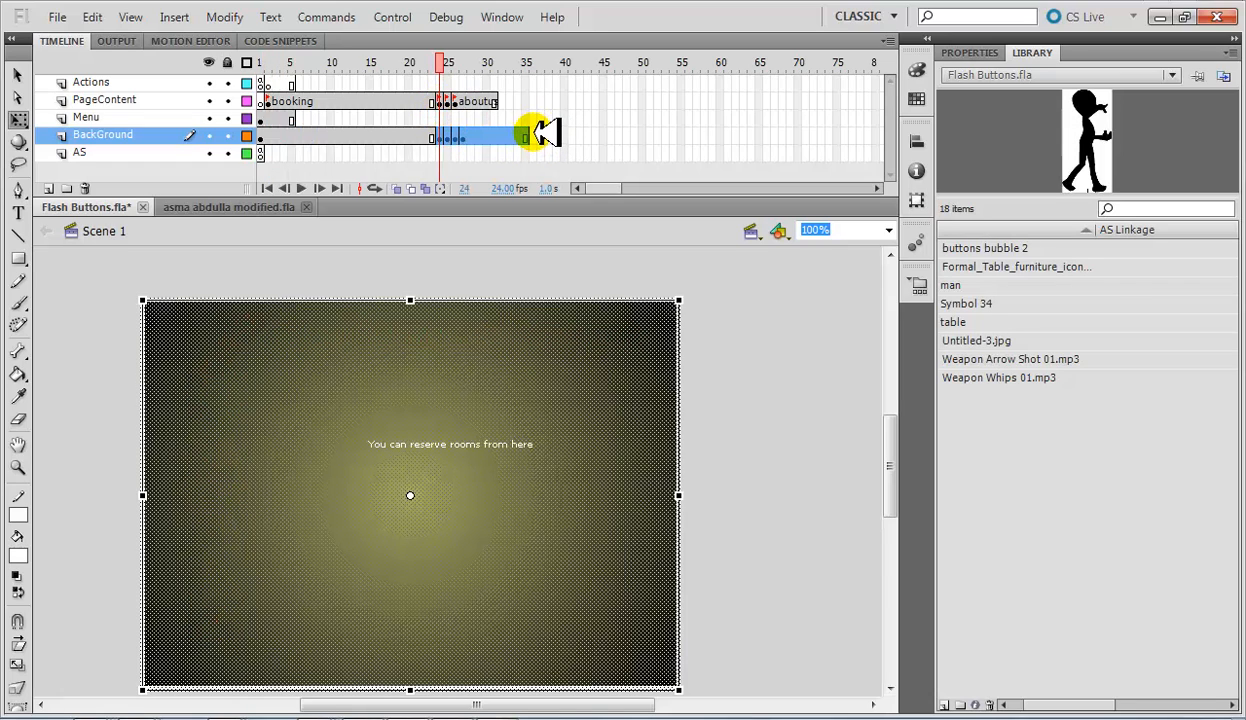
left_click(431, 62)
left_click(525, 100)
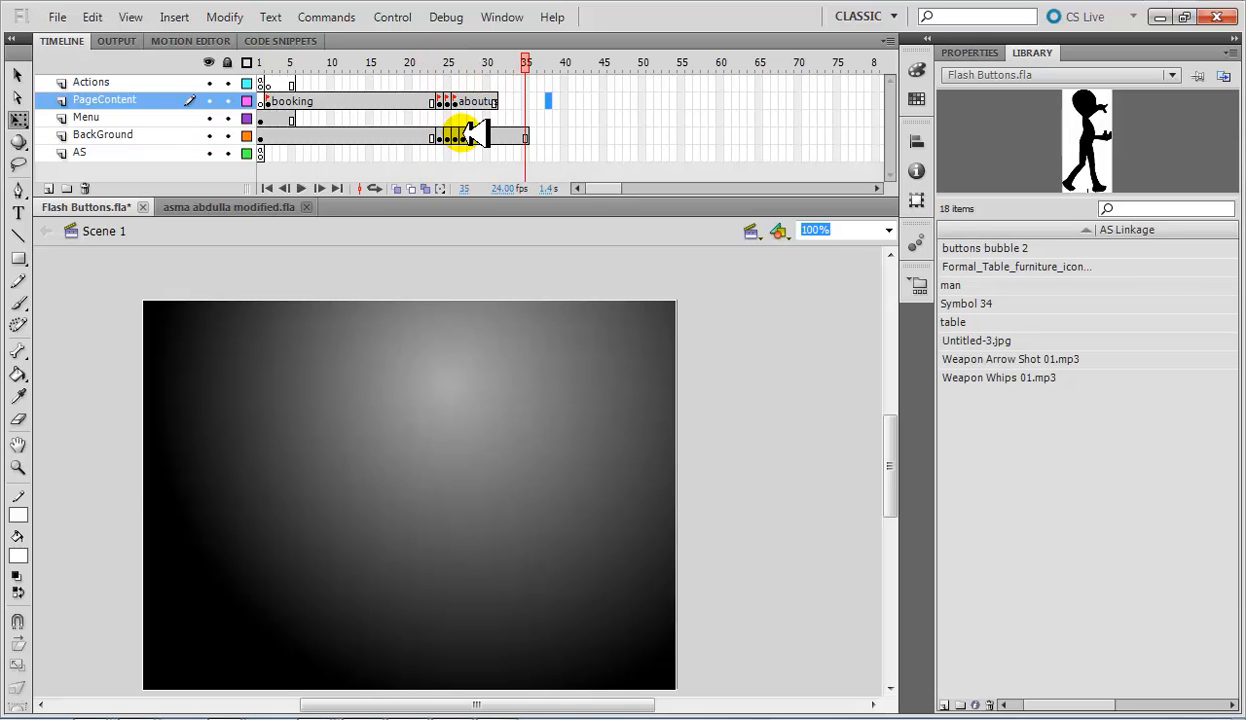
Step: Check the moved BackGround keyframes from frame 24 onward and return the playhead to the booking keyframe at frame 2
left_click(463, 135)
left_click(456, 135)
left_click(440, 135)
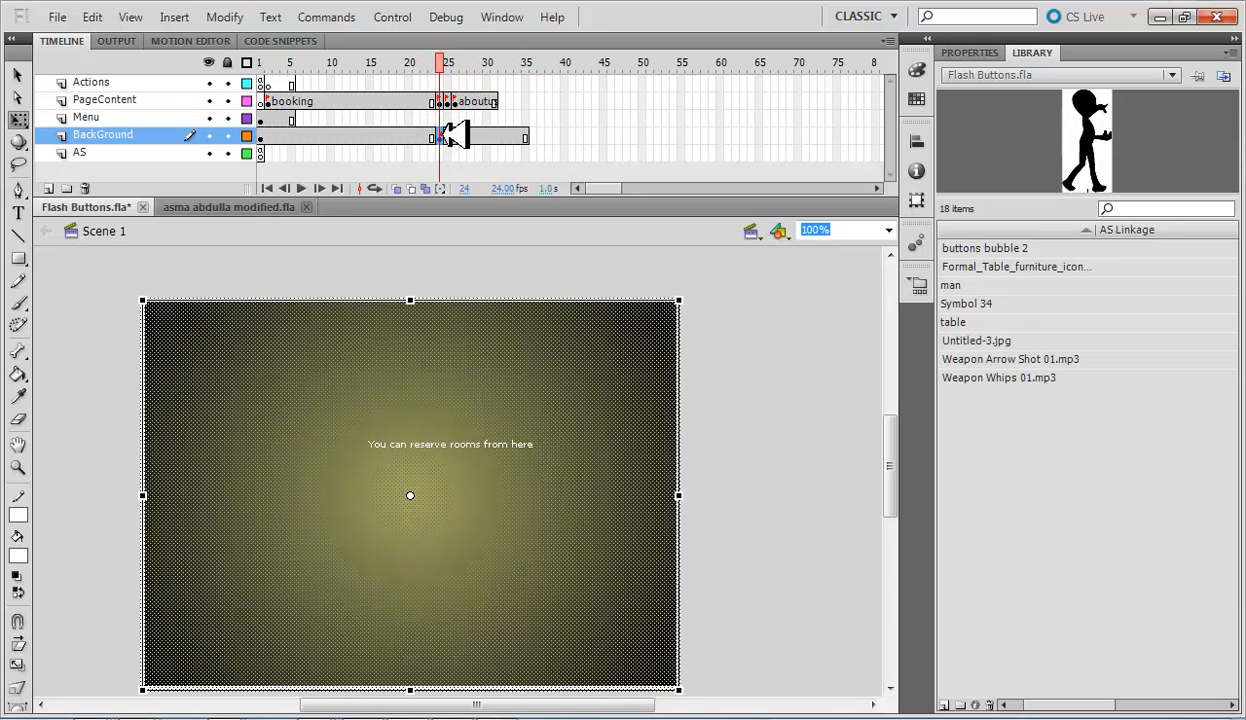
left_click(448, 135)
left_click(460, 117)
left_click_drag(456, 61, 278, 66)
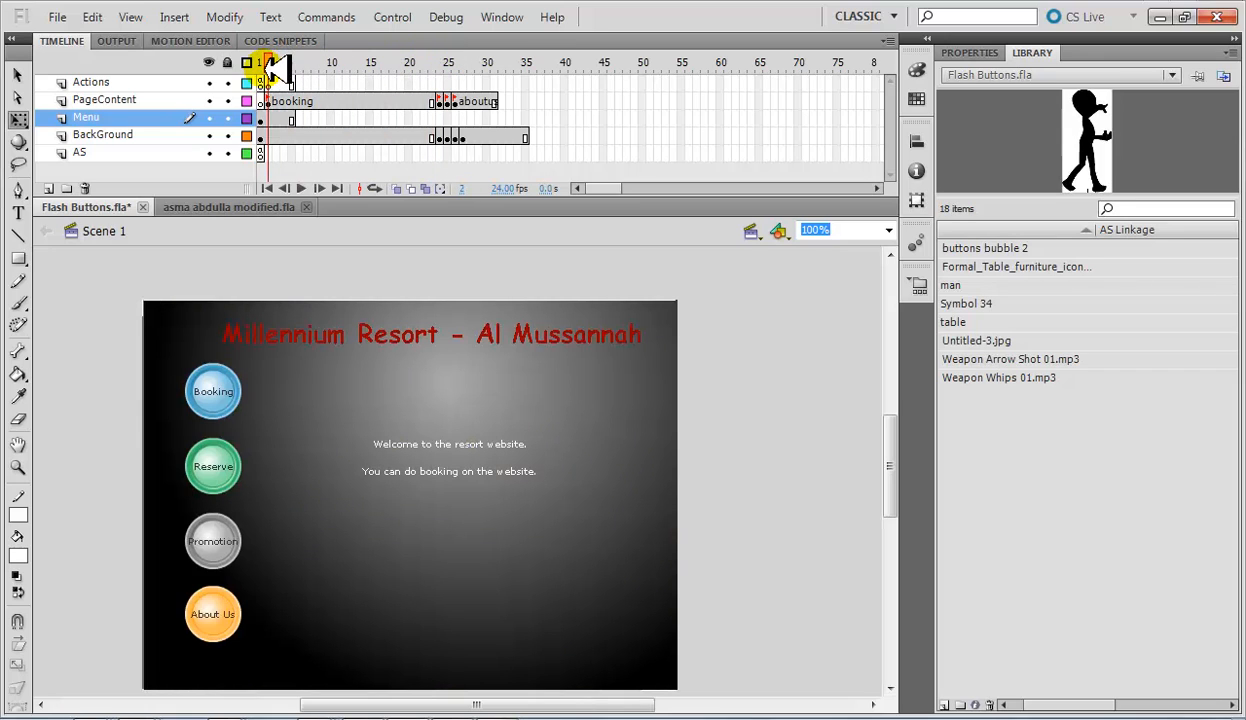
left_click_drag(276, 68, 290, 98)
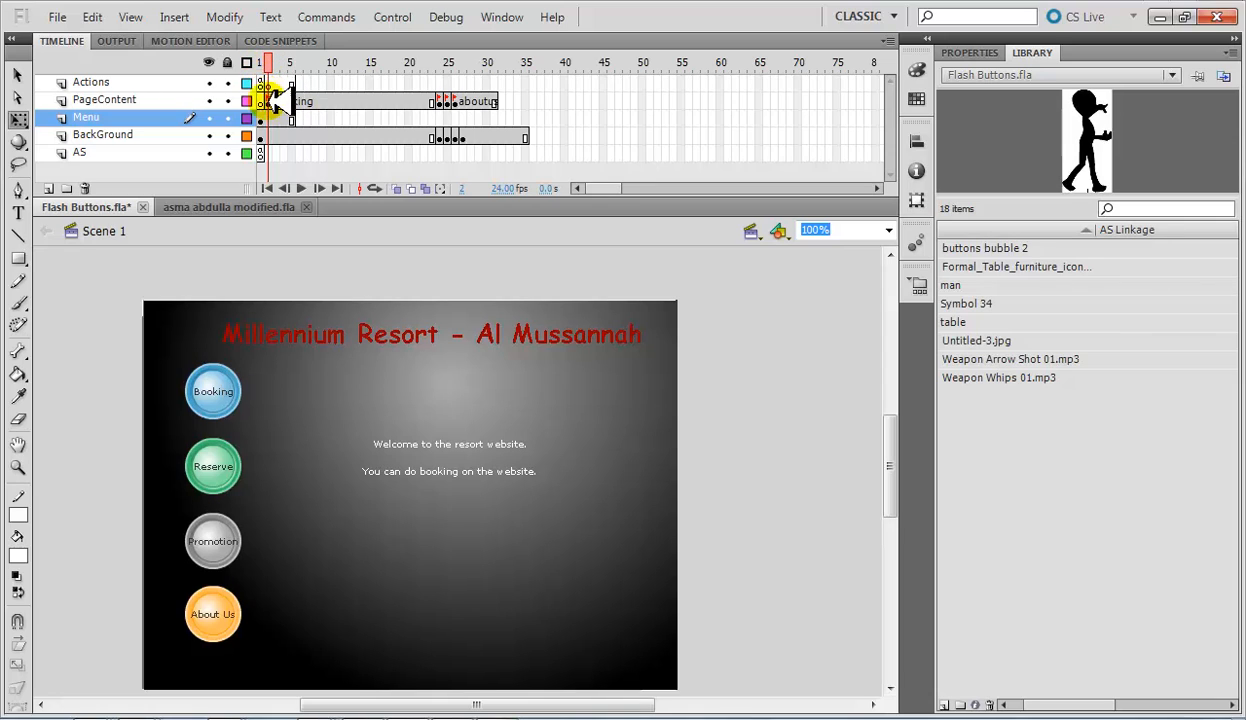
Step: Add a new layer named Animation and place it between the Actions and PageContent layers
left_click(356, 154)
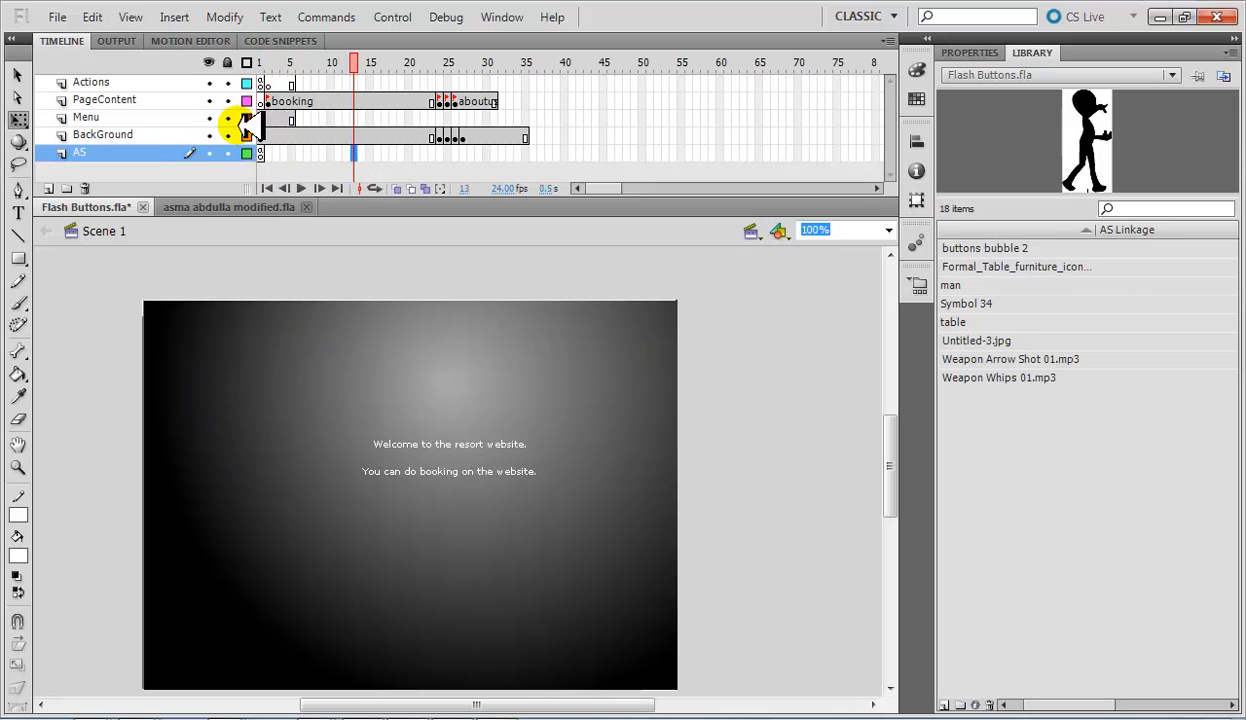
left_click(49, 189)
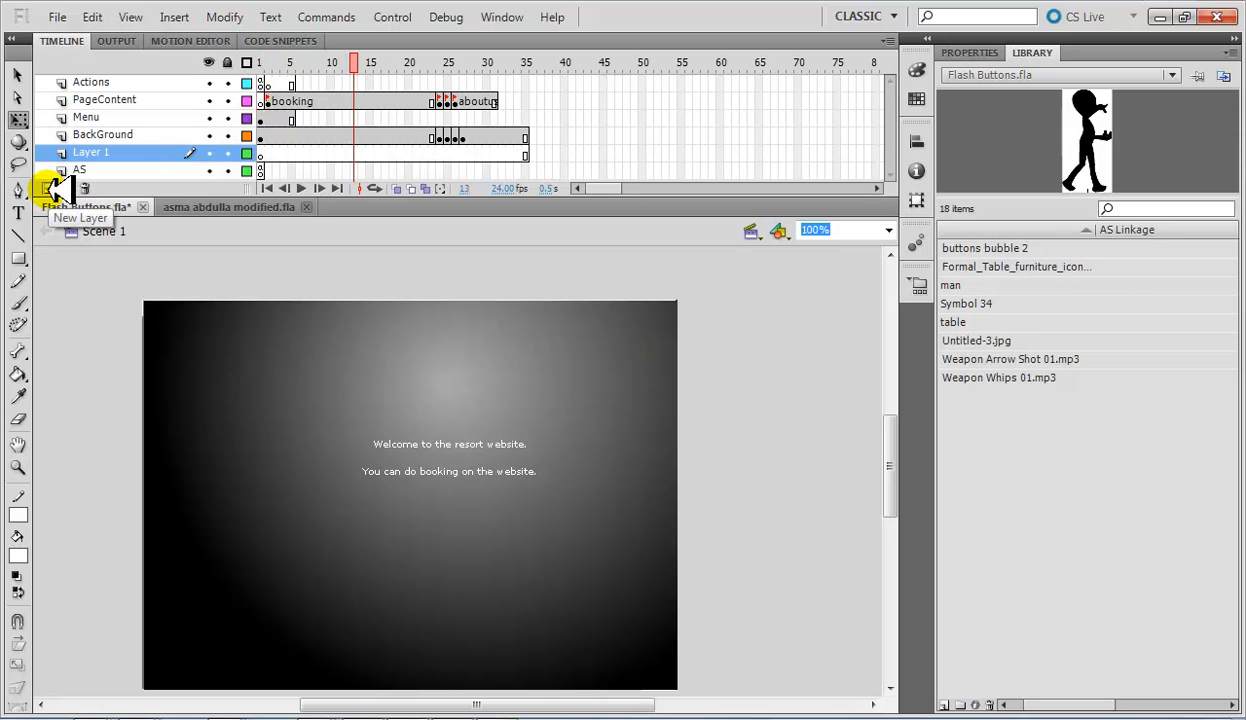
double_click(108, 152)
key("Caps_Lock")
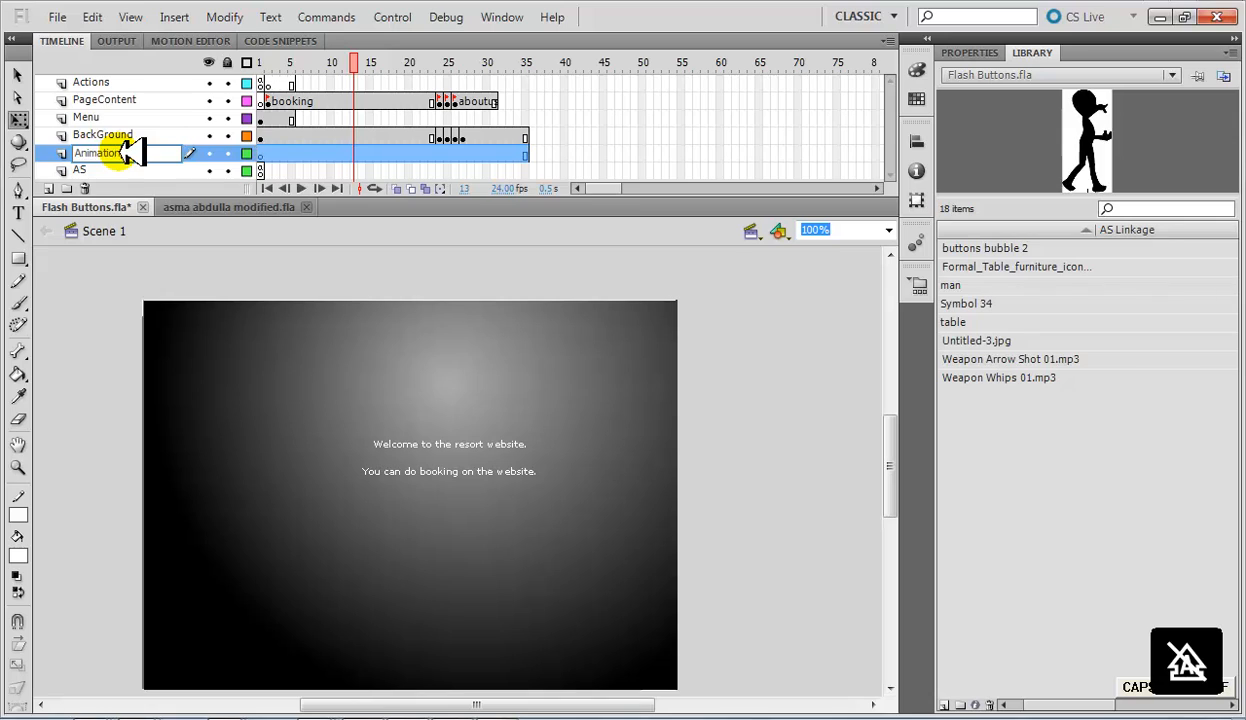
key("Return")
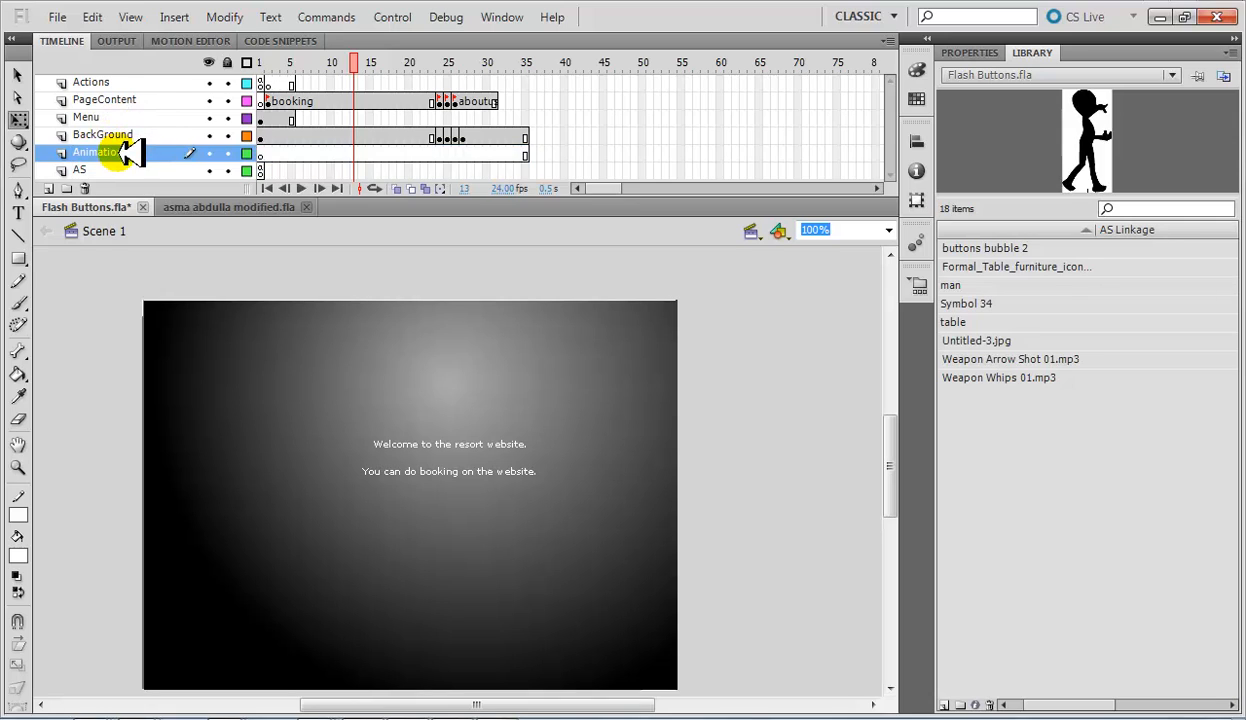
left_click_drag(118, 152, 100, 91)
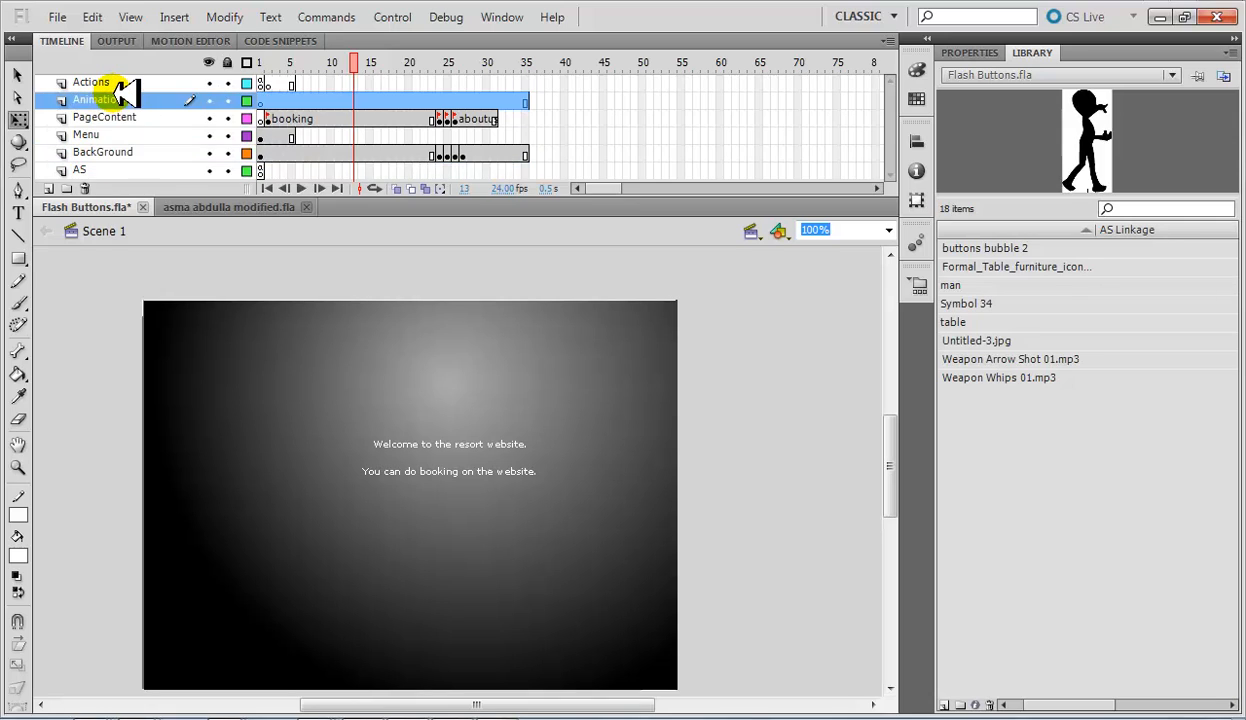
left_click(110, 117)
Step: Insert a blank keyframe at frame 2 and a keyframe at frame 23 of the Animation layer to span the booking section
left_click(298, 100)
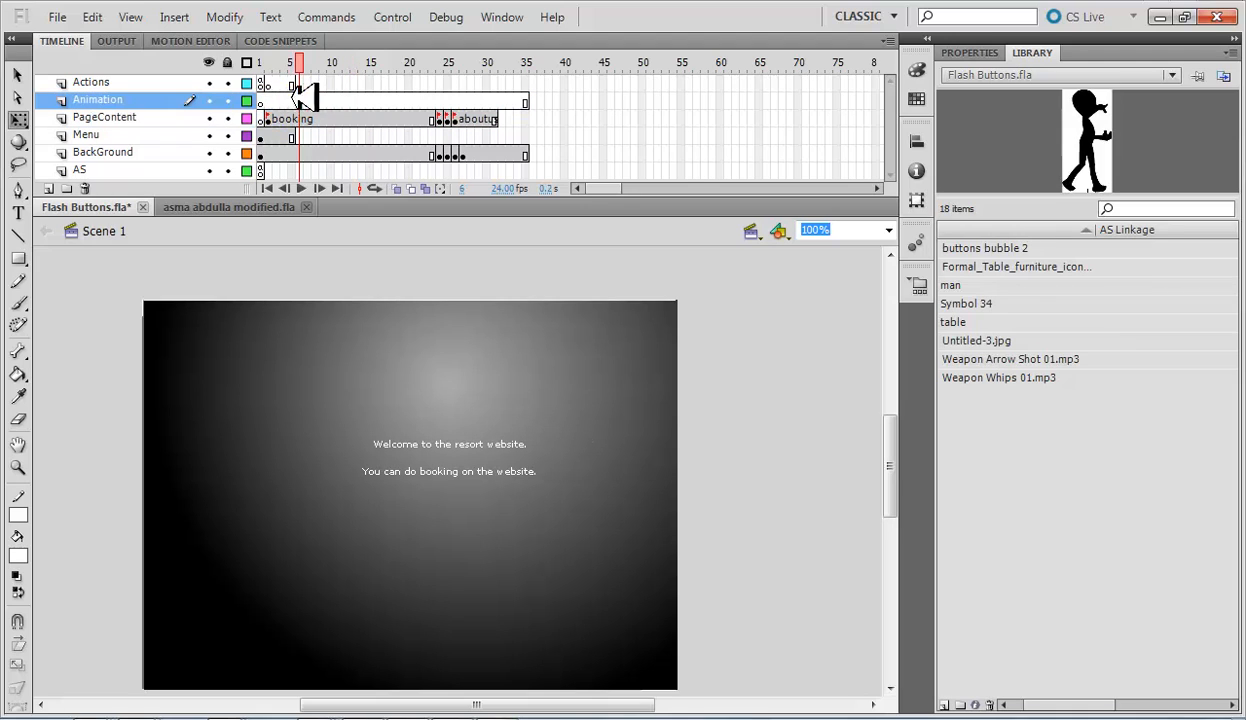
left_click(271, 100)
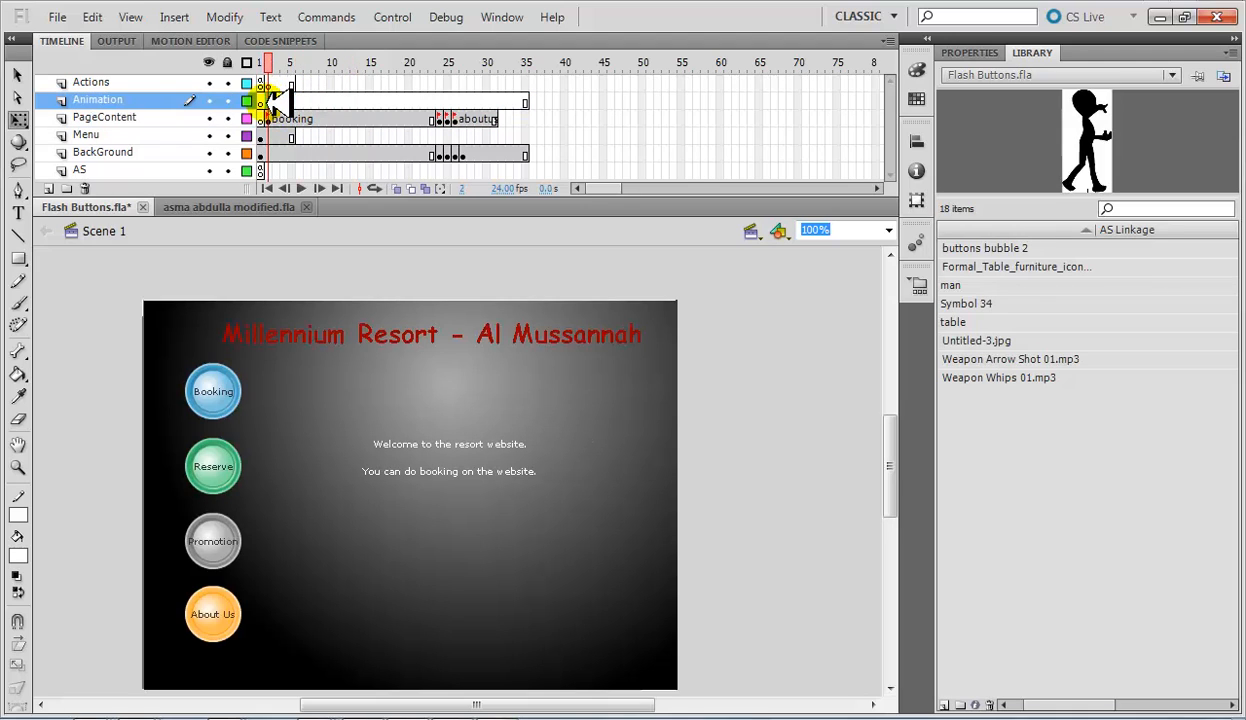
right_click(268, 101)
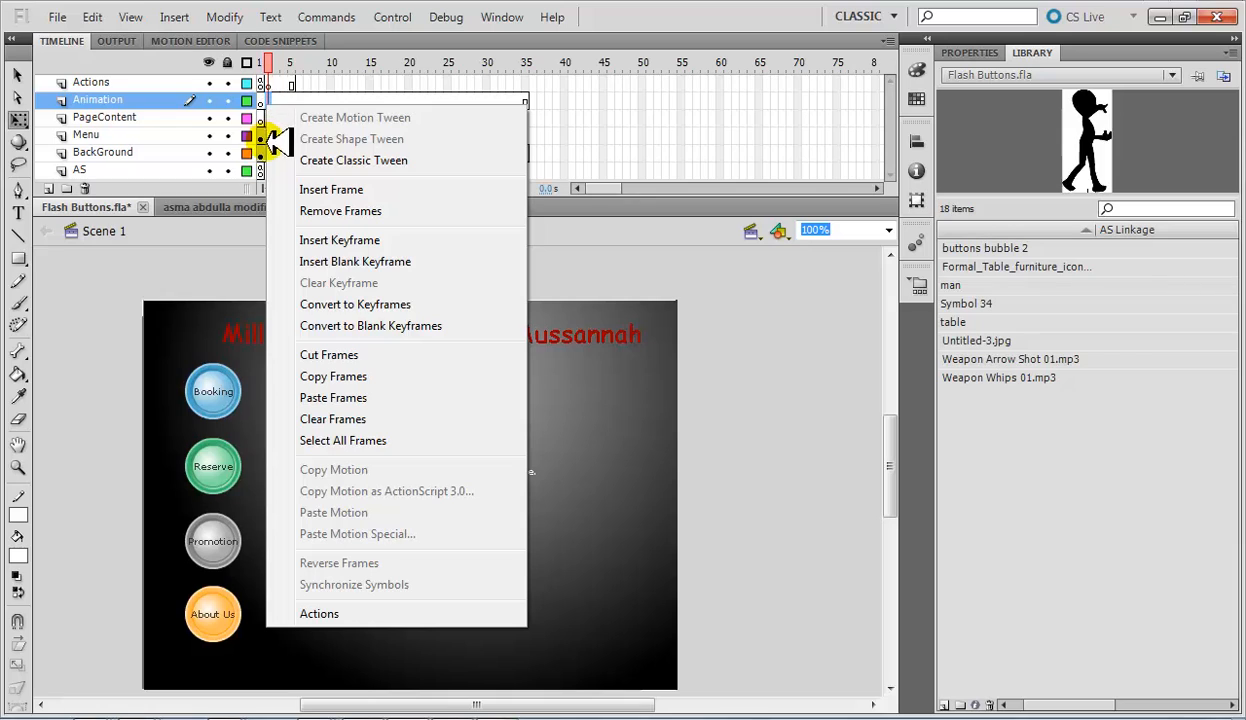
left_click(340, 261)
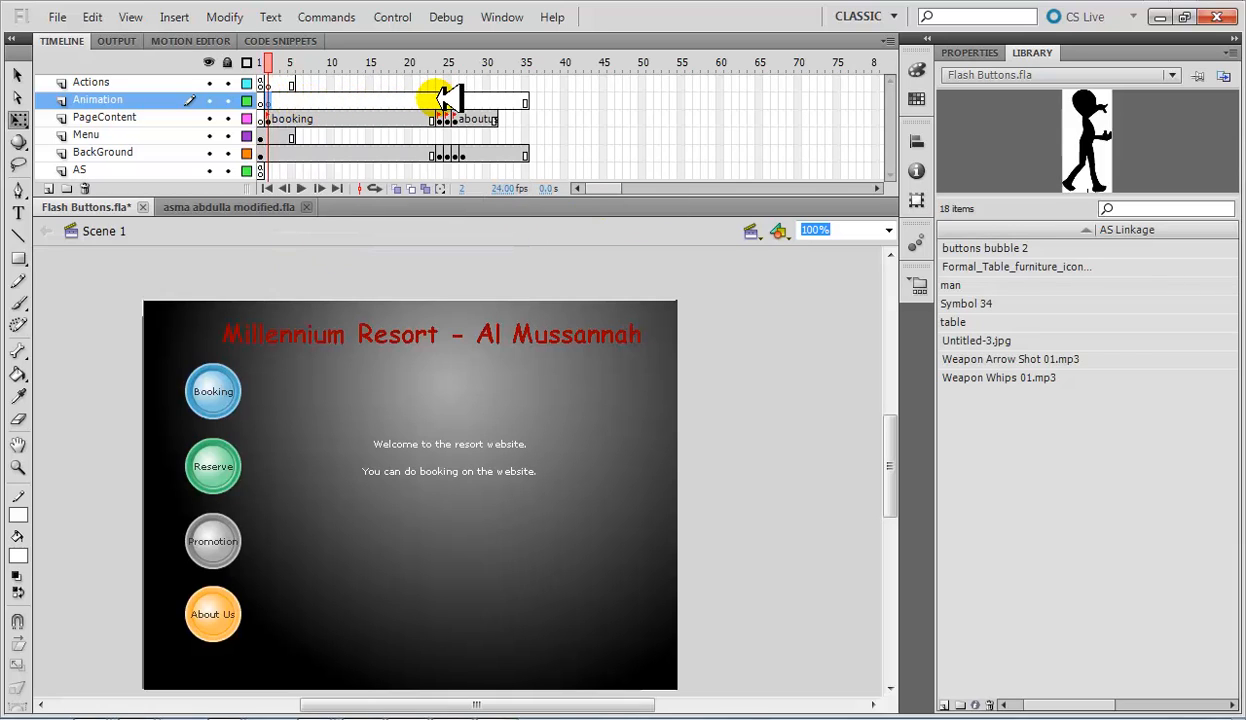
left_click(433, 100)
right_click(432, 99)
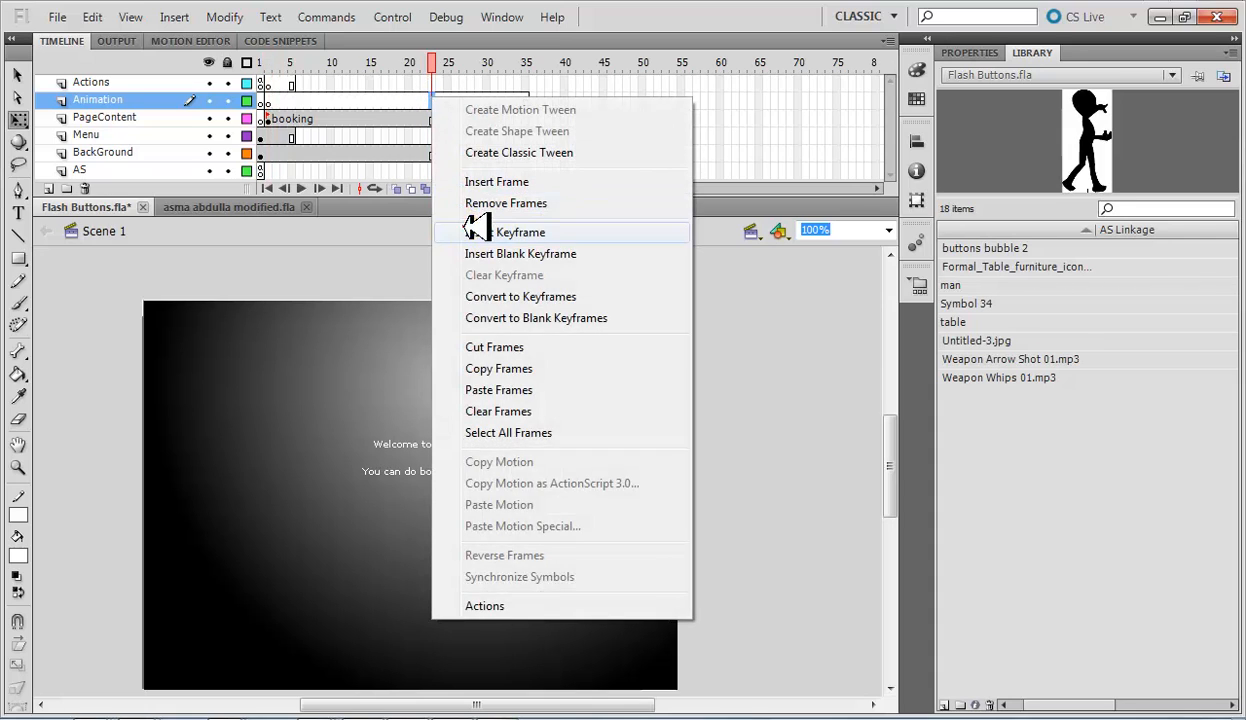
left_click(505, 232)
left_click(428, 117)
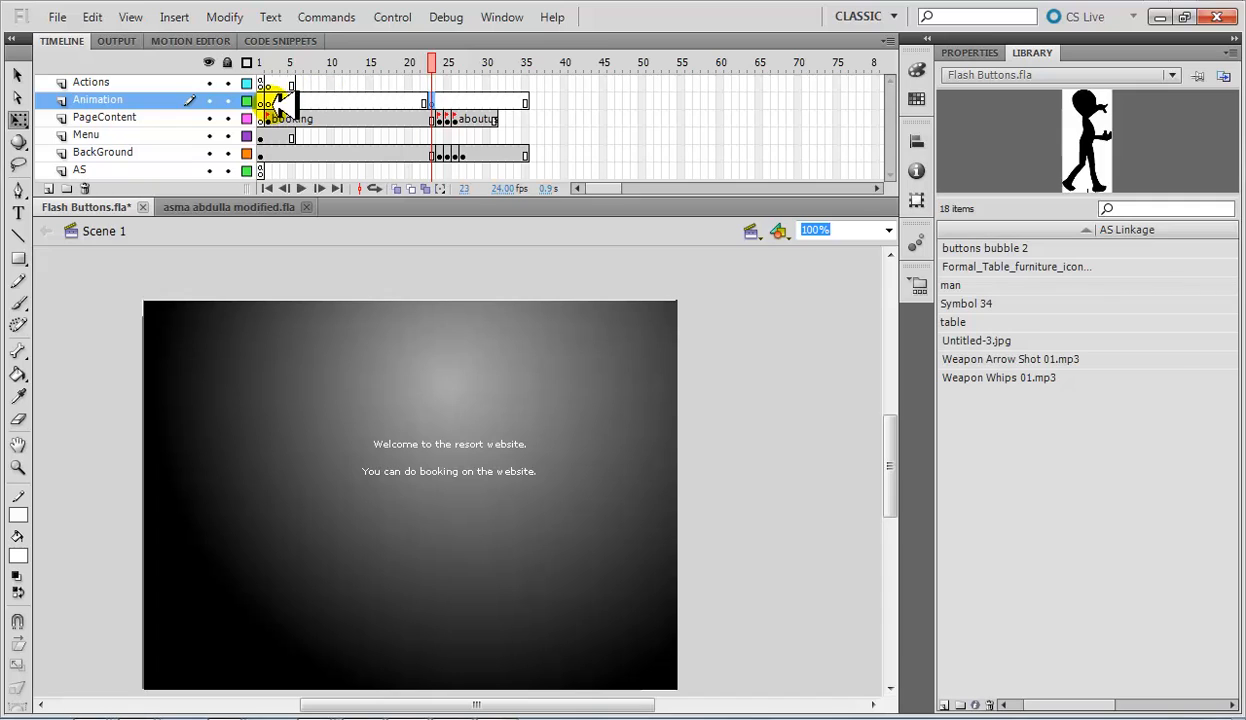
left_click_drag(433, 62, 278, 68)
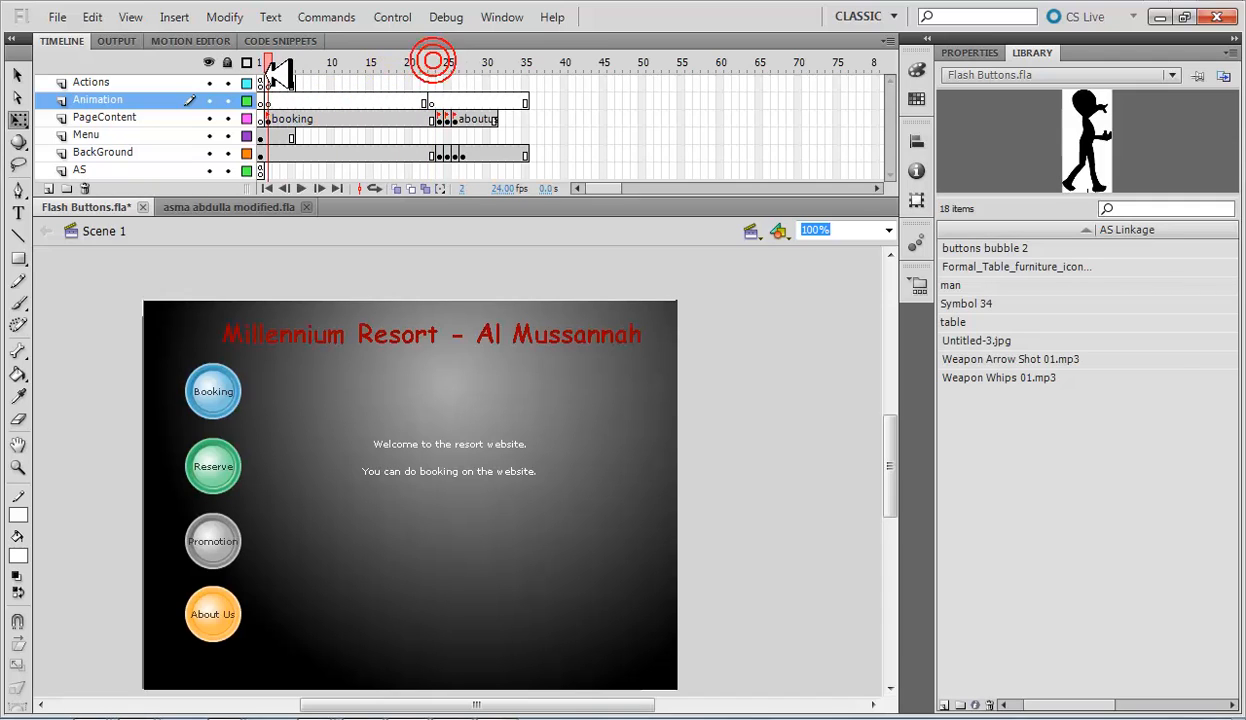
Step: Inspect the Booking button on frame 1, looking through the code snippets and the commands available for it
left_click(261, 171)
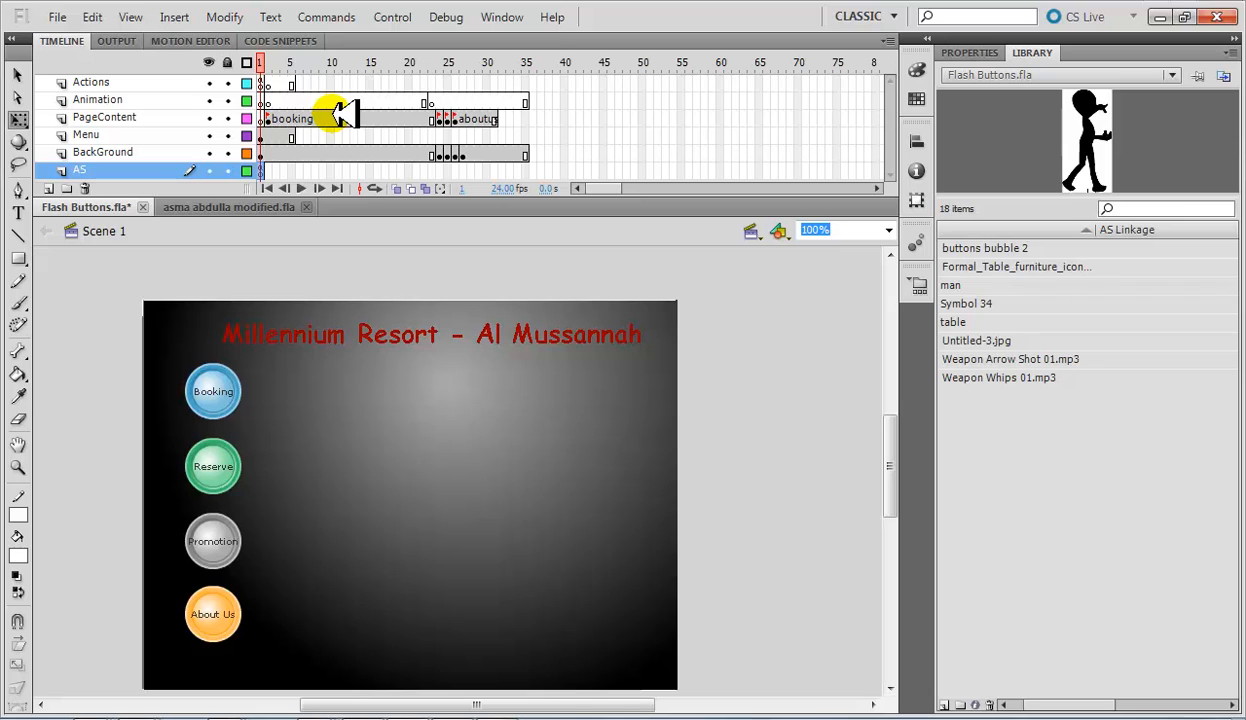
left_click(214, 388)
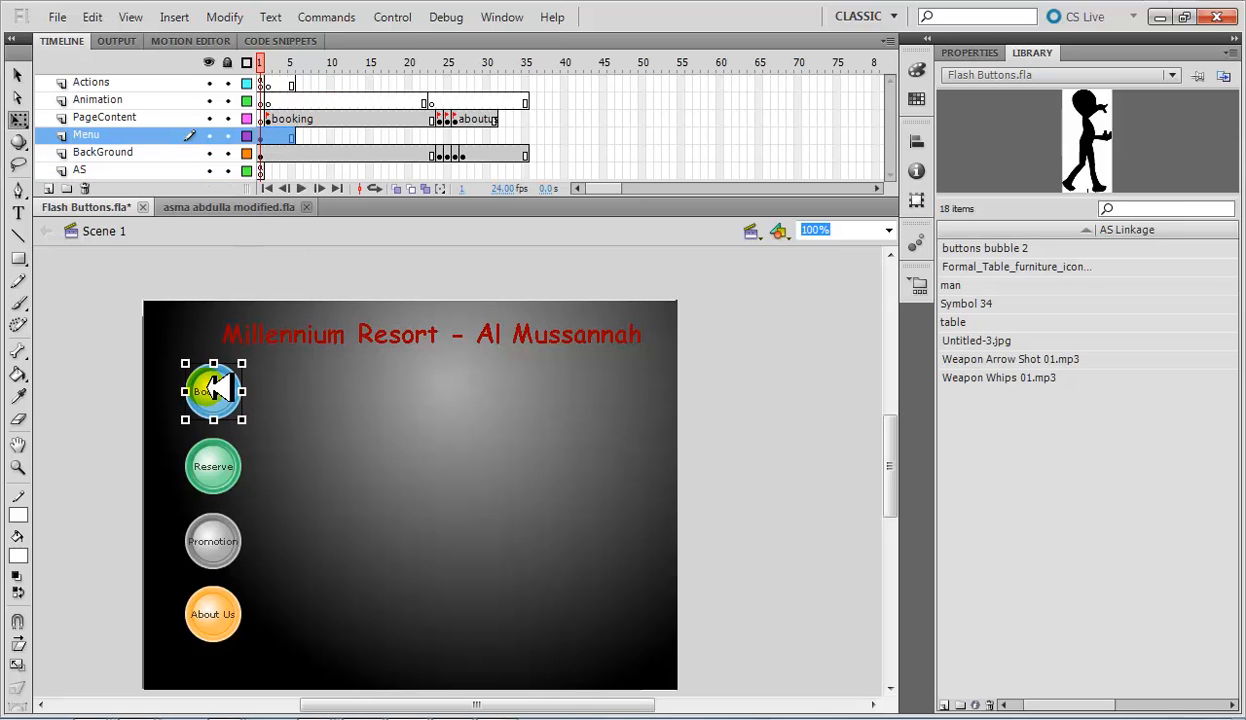
left_click(512, 16)
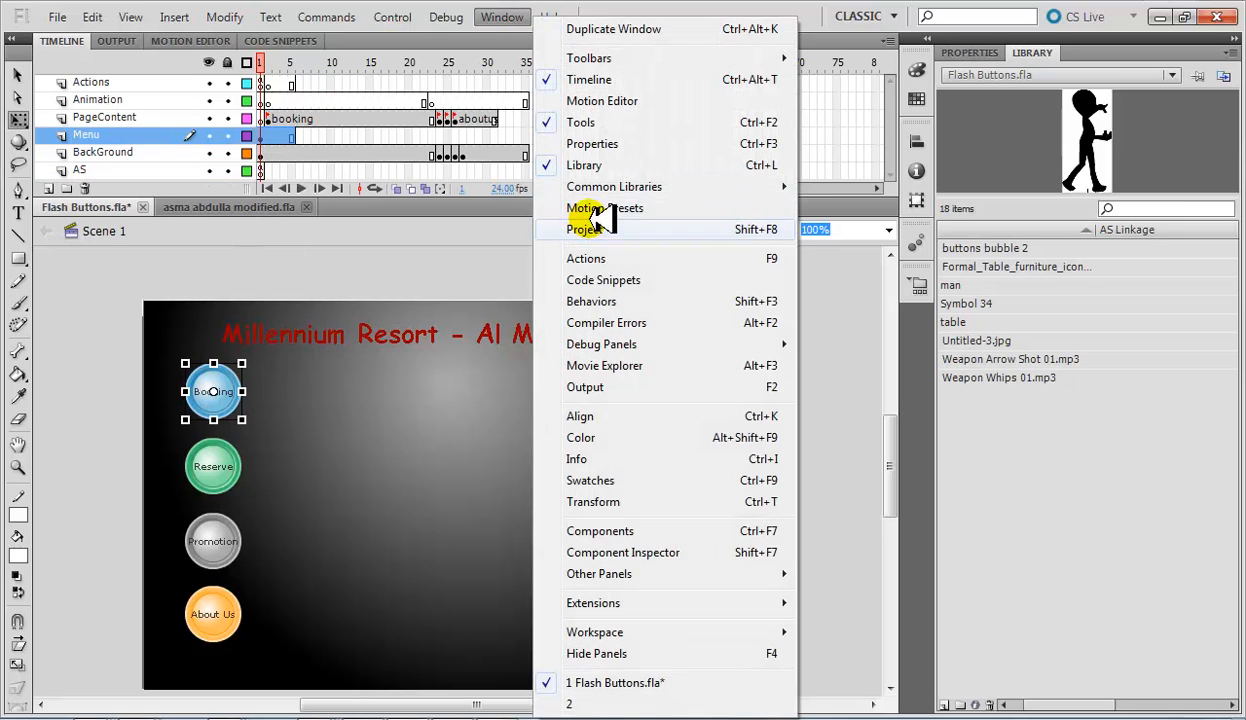
left_click(604, 279)
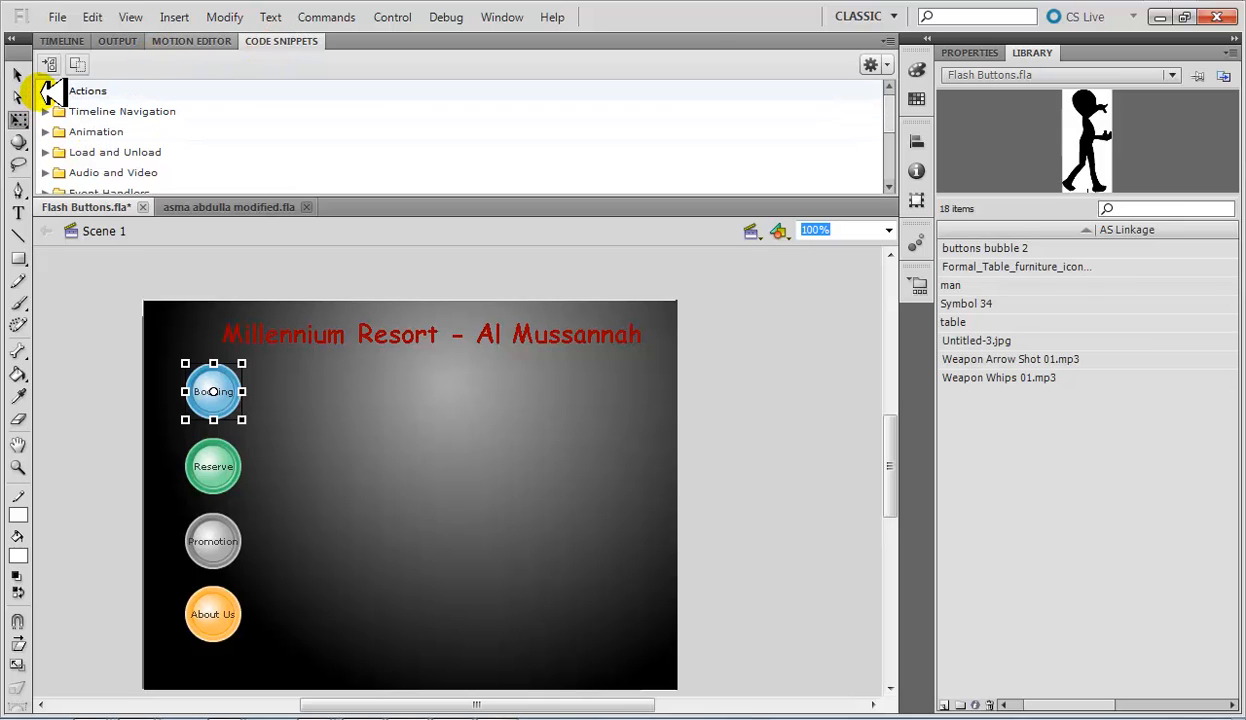
left_click(58, 41)
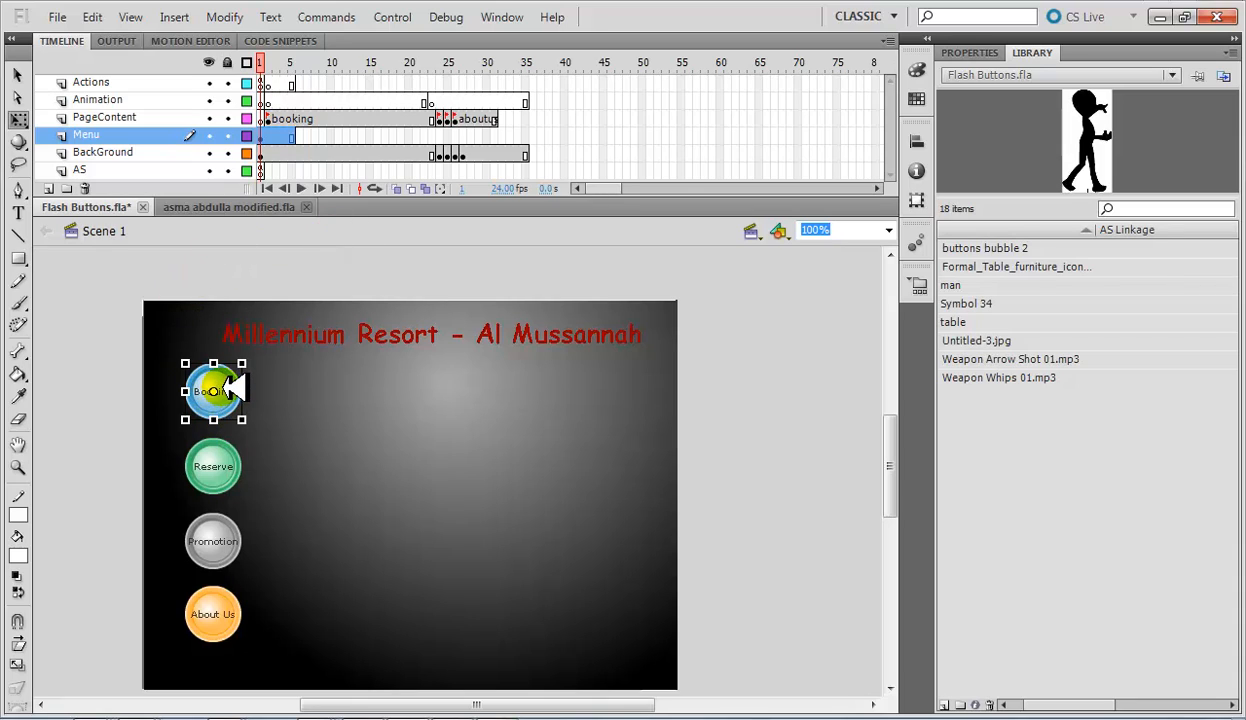
right_click(222, 390)
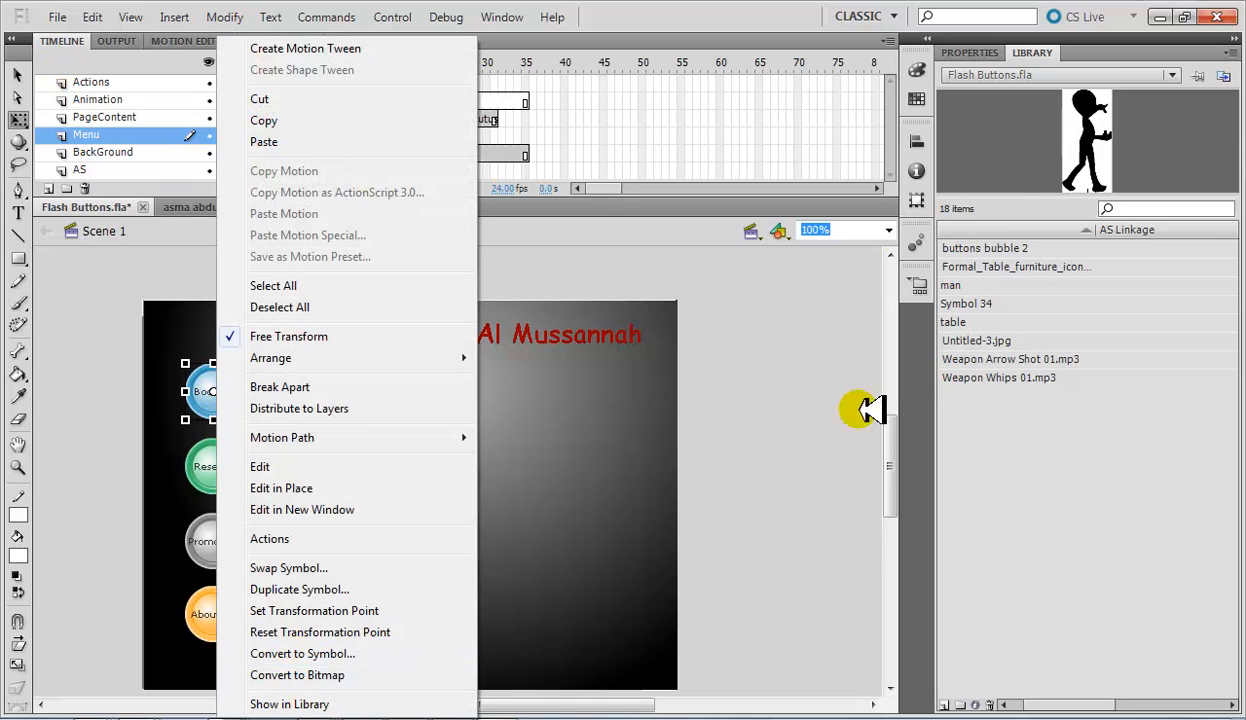
left_click(823, 409)
Step: Check the frame labels of the PageContent keyframes at frames 2 and 24
left_click(272, 118)
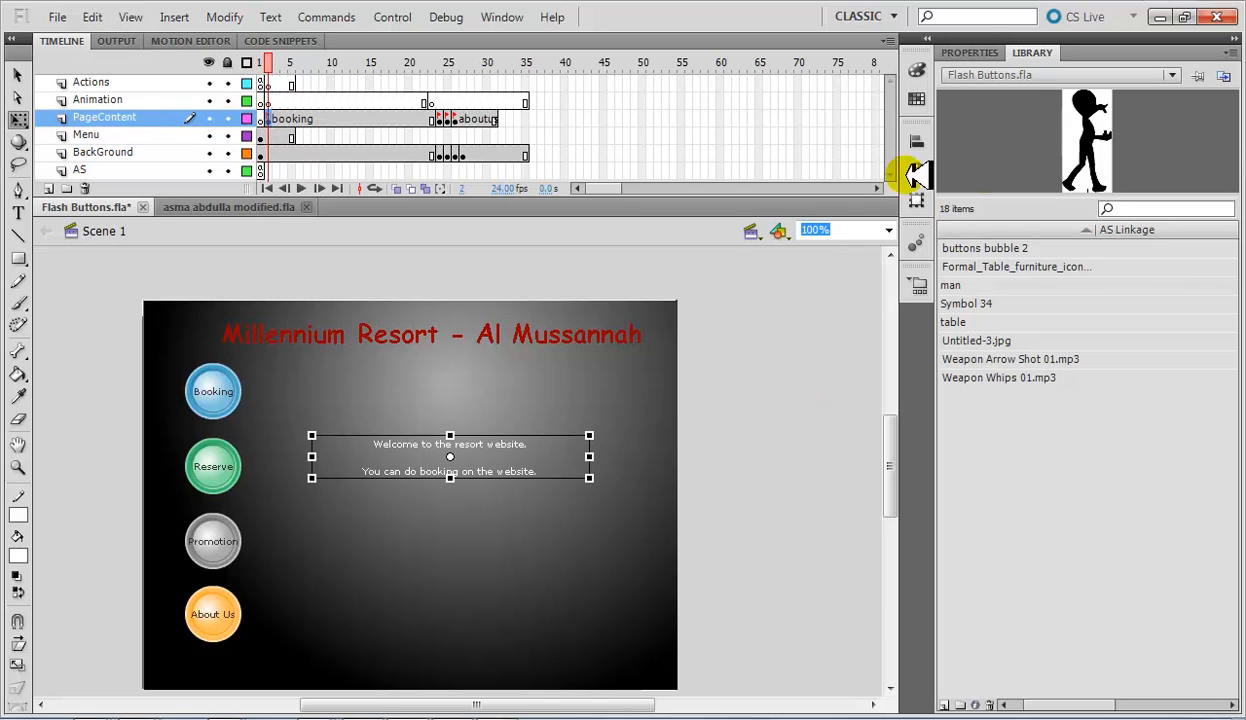
left_click(963, 52)
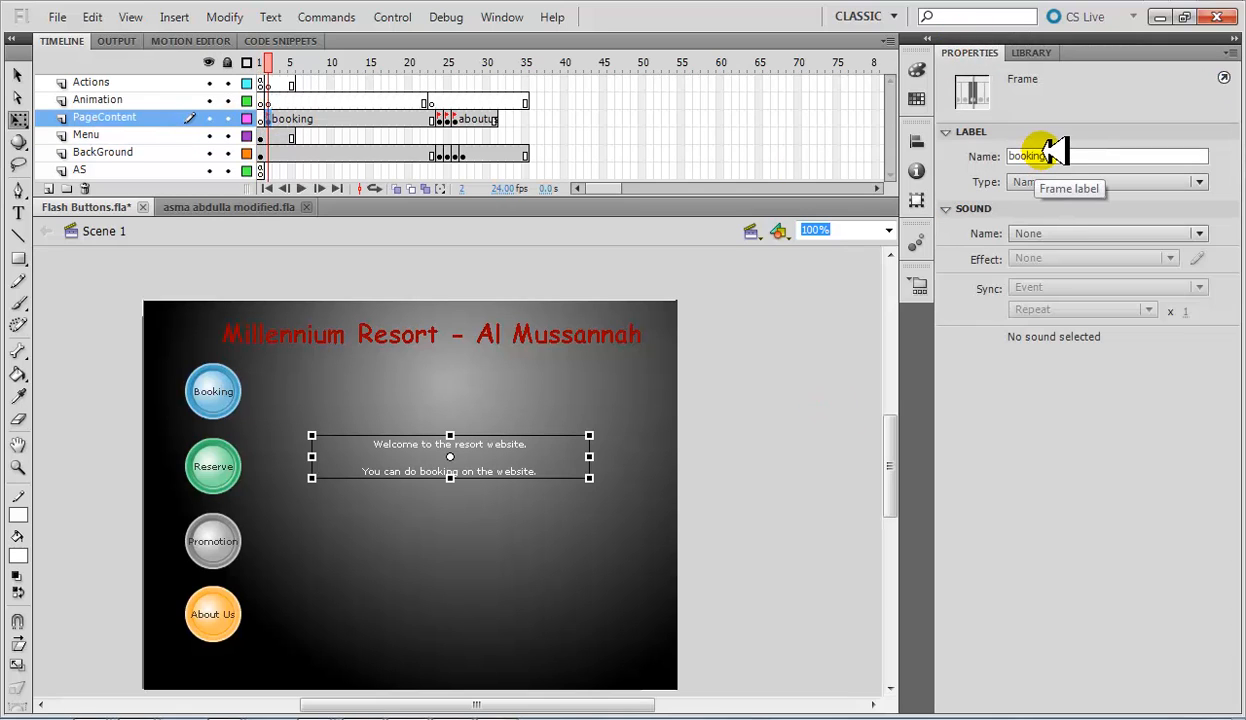
left_click(441, 119)
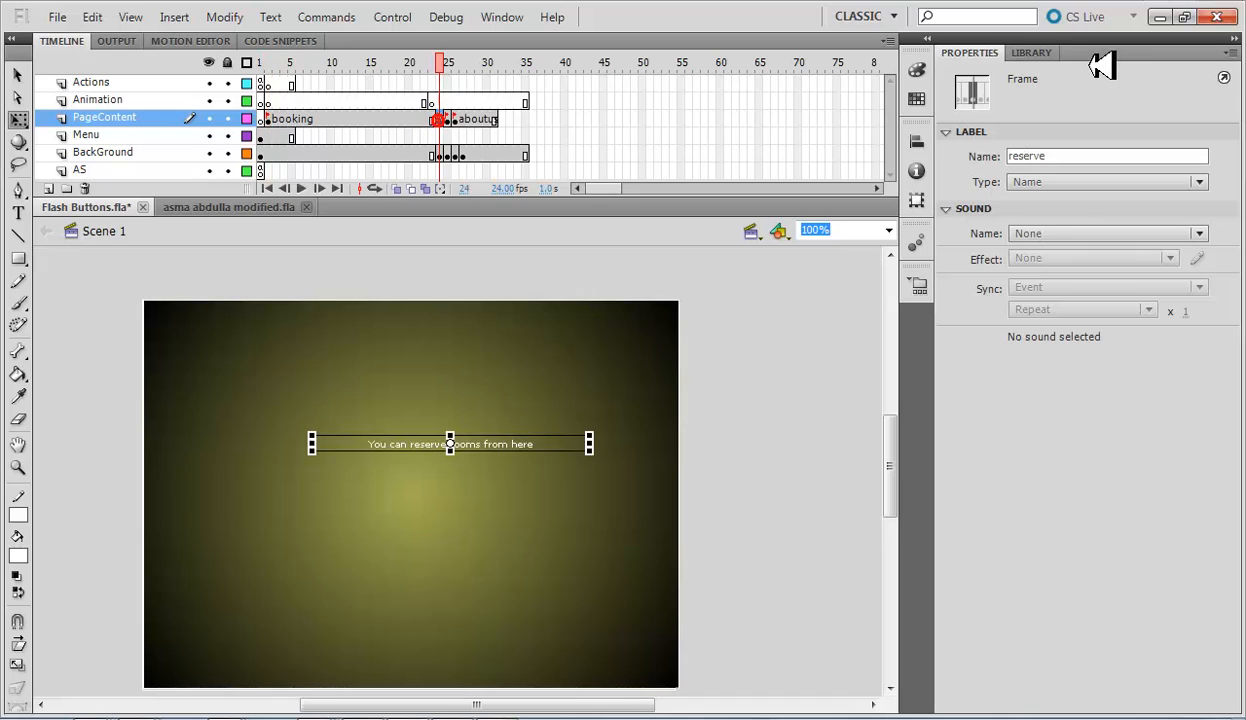
left_click(272, 118)
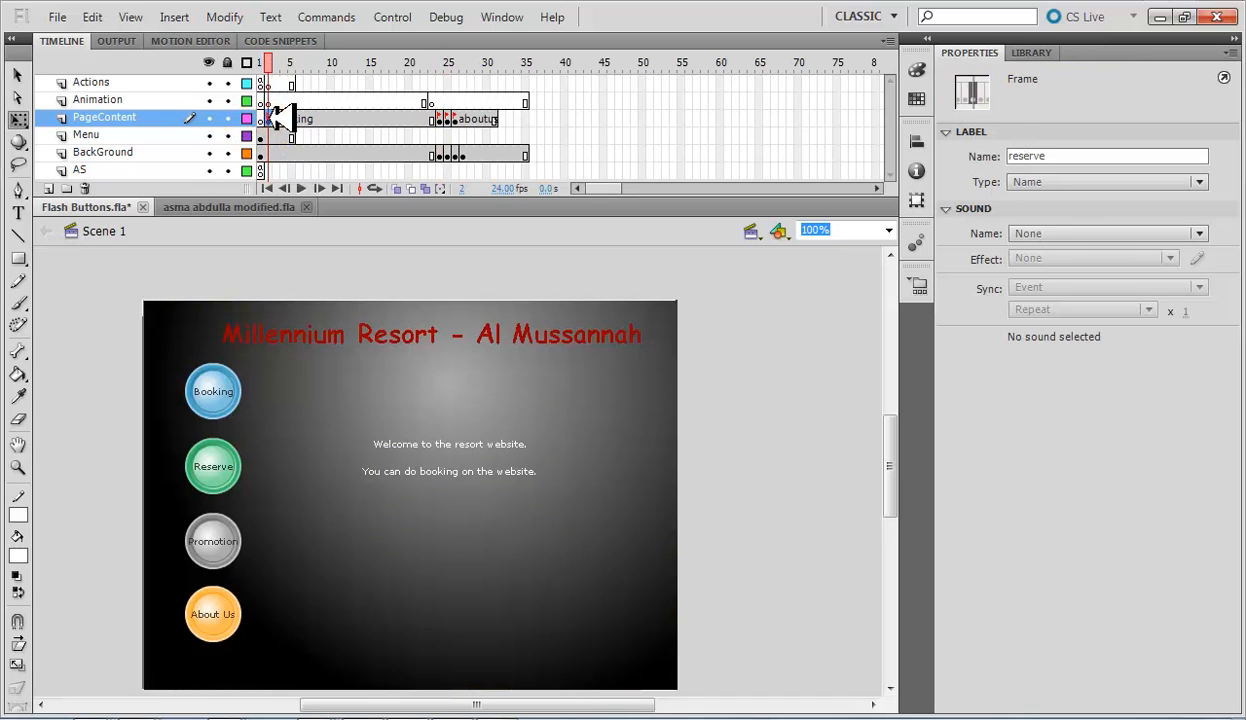
Step: Examine the script on frame 1 of the AS layer and close the script editor
left_click(262, 170)
right_click(264, 168)
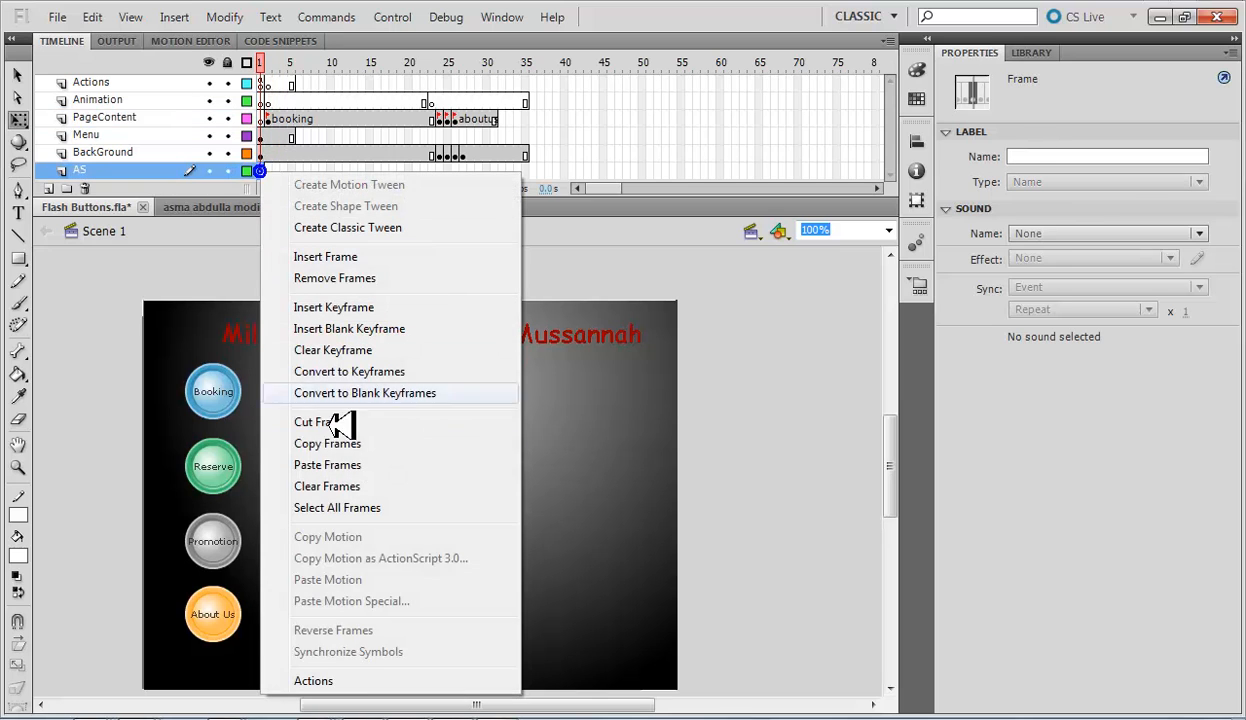
left_click(345, 682)
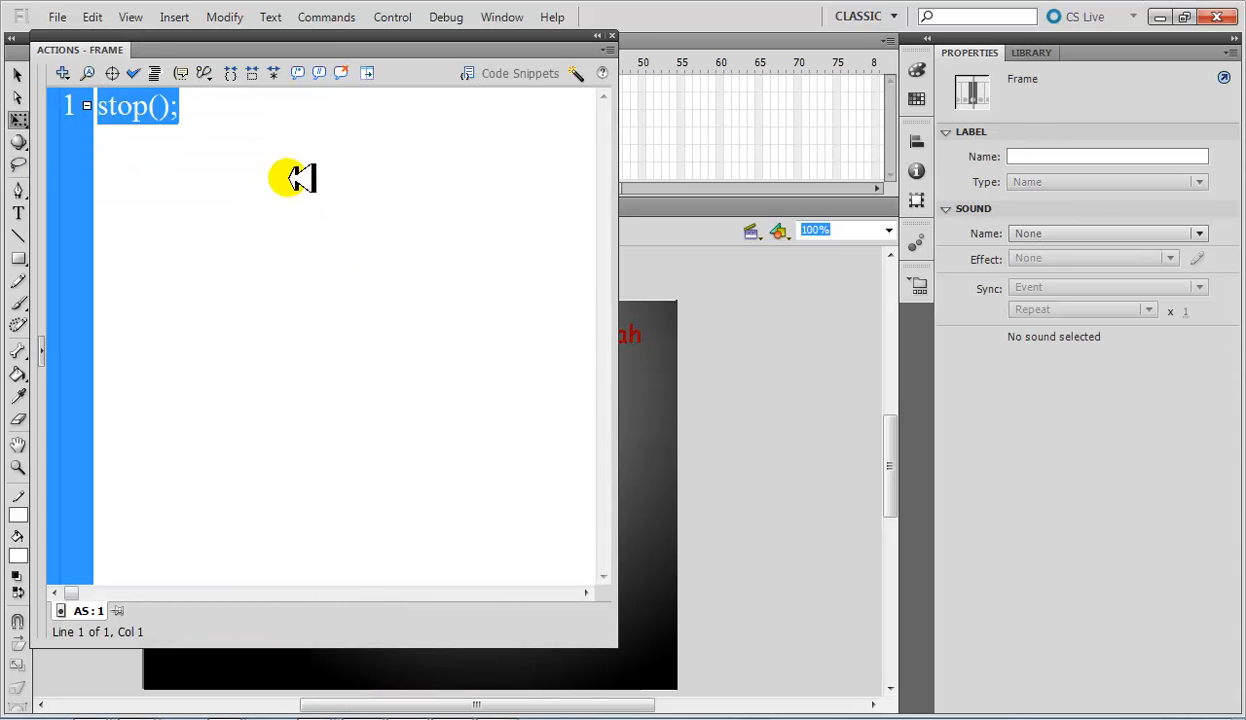
left_click(612, 35)
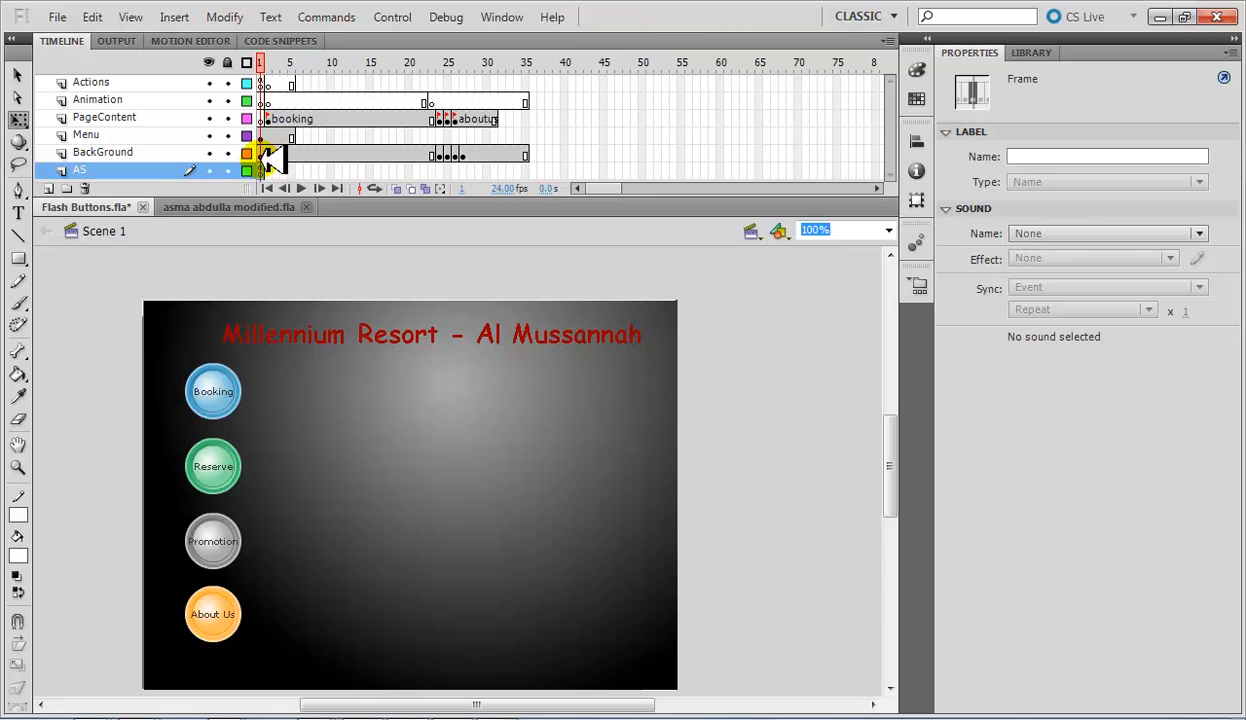
Step: Enlarge the timeline area so that all the layers fit with room to spare
left_click(652, 118)
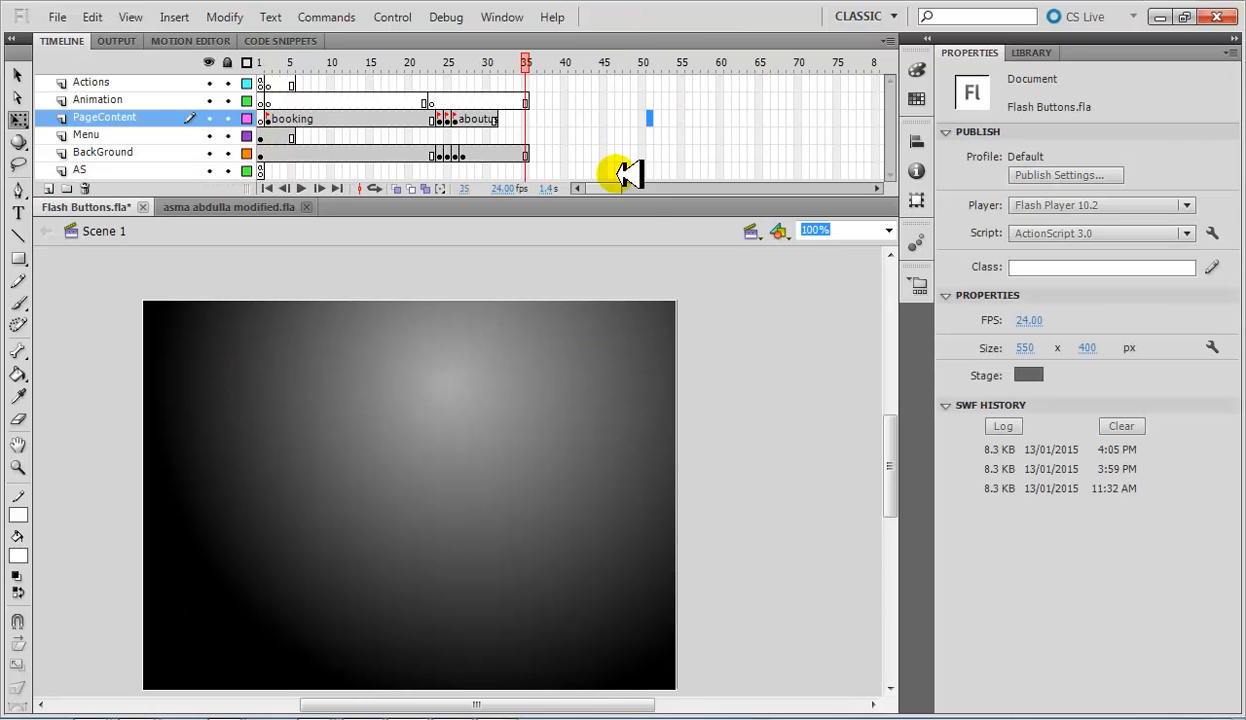
left_click_drag(648, 197, 634, 278)
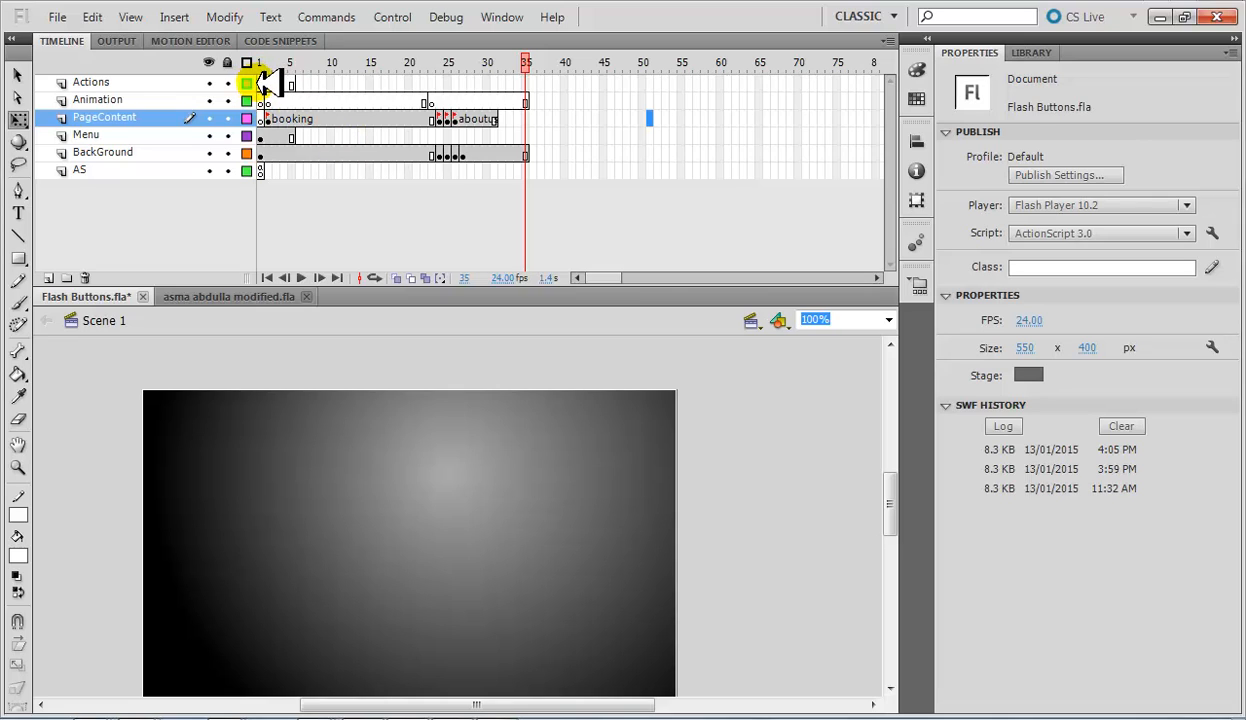
Step: Open the script on frame 1 of the Actions layer in a widened editor, at the booking button's click handler
right_click(262, 84)
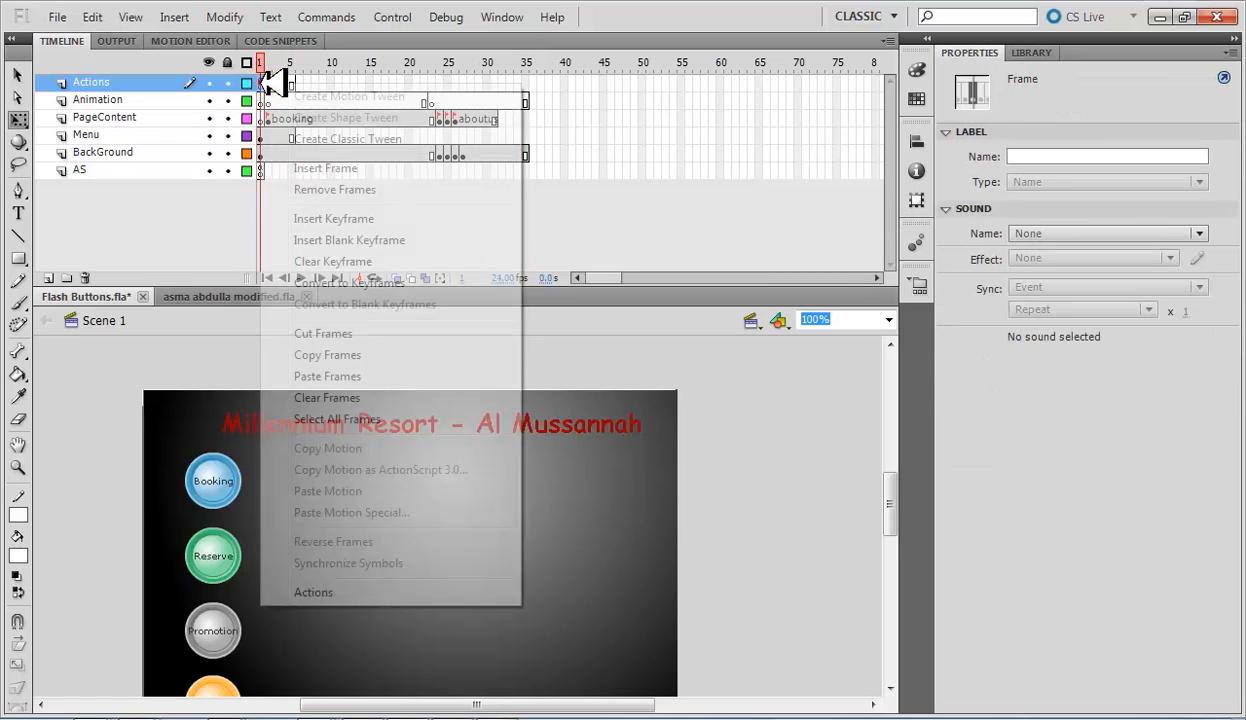
left_click(310, 591)
left_click(347, 327)
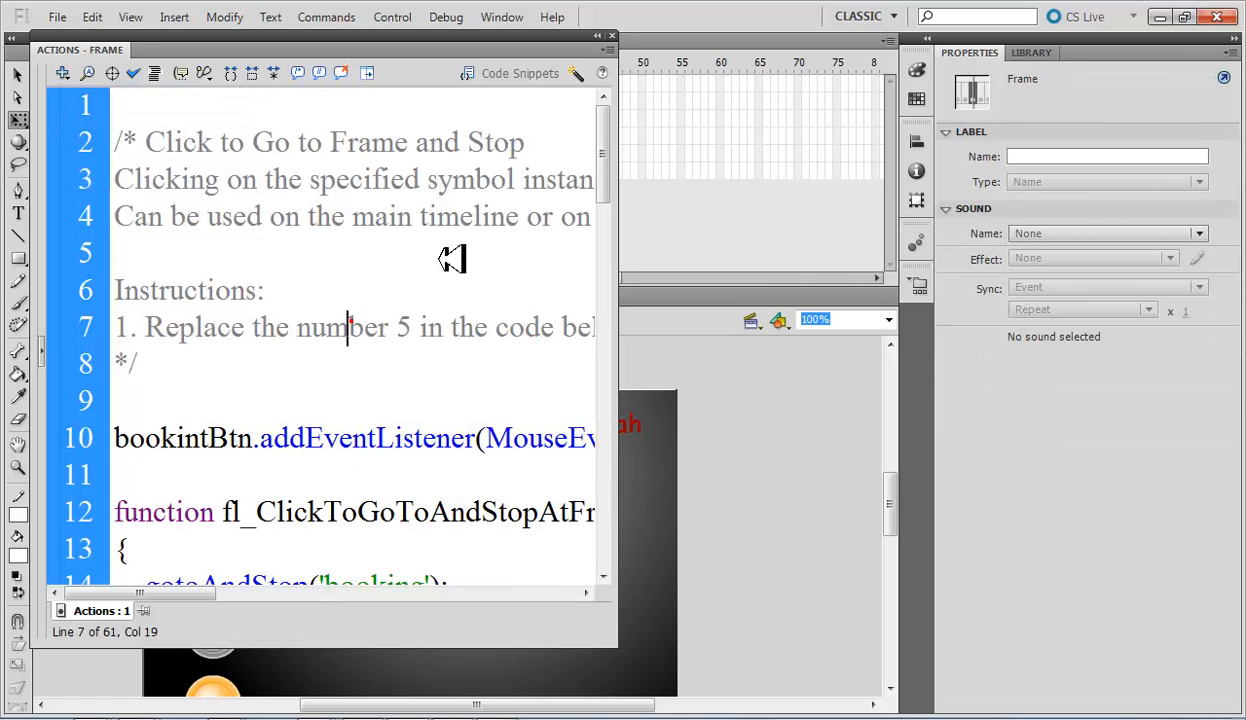
left_click_drag(625, 503, 843, 500)
left_click(440, 398)
scroll(470, 385, "down", 3)
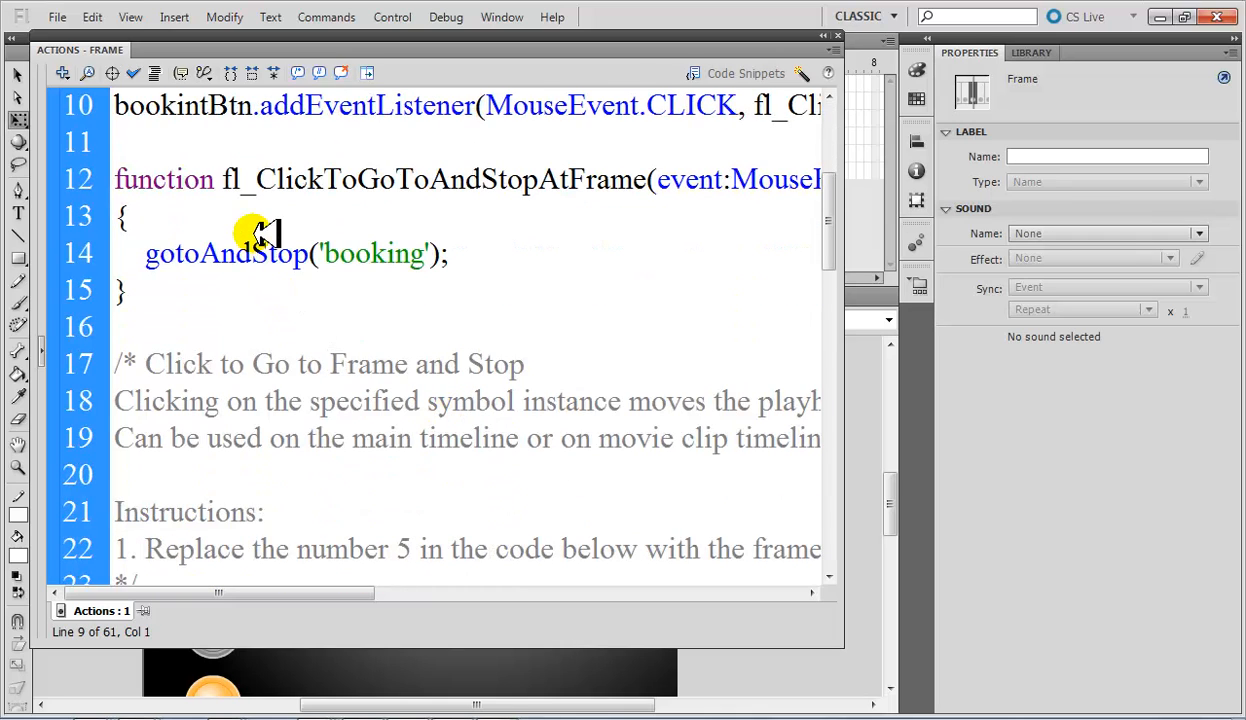
Step: Change gotoAndStop to gotoAndPlay in the booking button's handler and close the script editor
left_click_drag(252, 253, 297, 256)
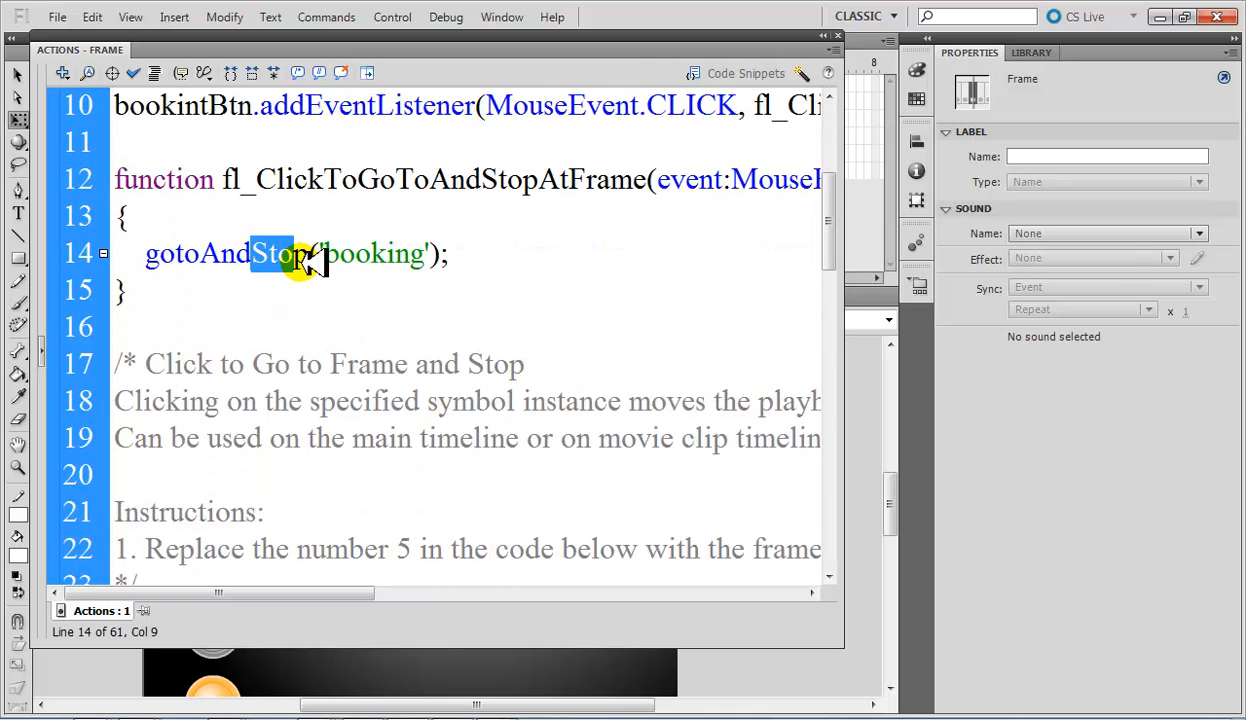
key("Caps_Lock")
type("P")
key("Caps_Lock")
type("lahy")
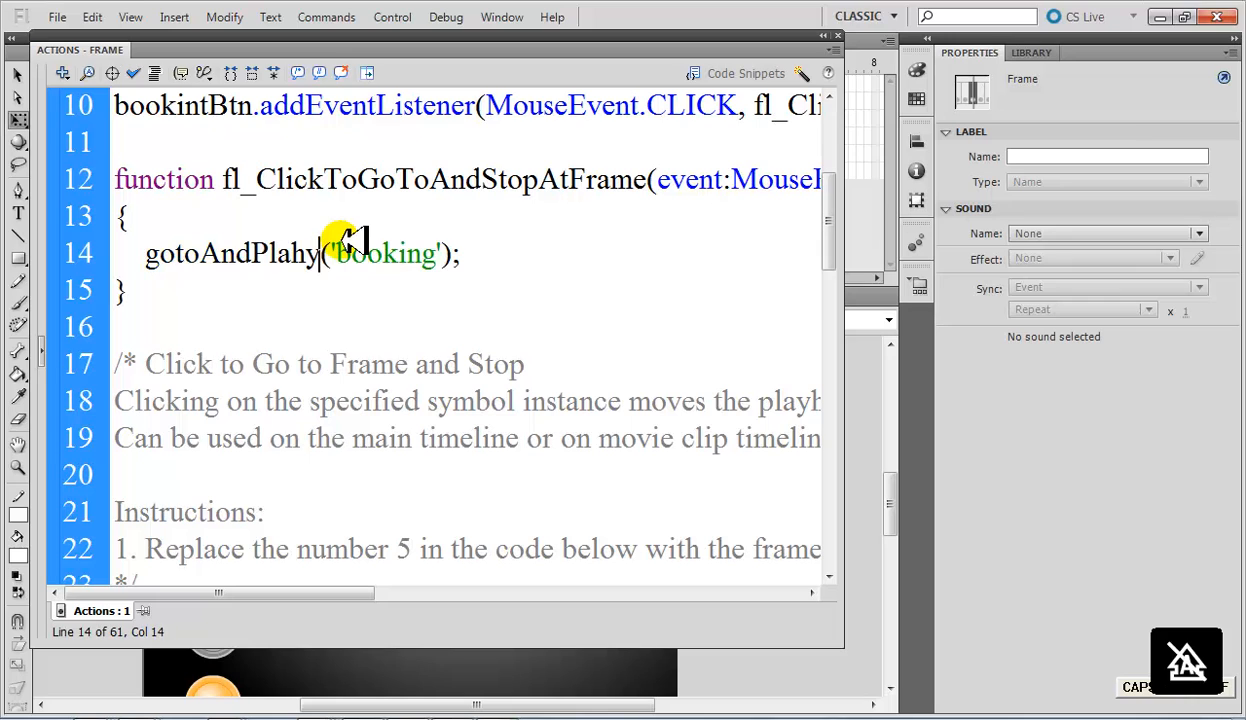
key("BackSpace")
key("BackSpace")
type("y")
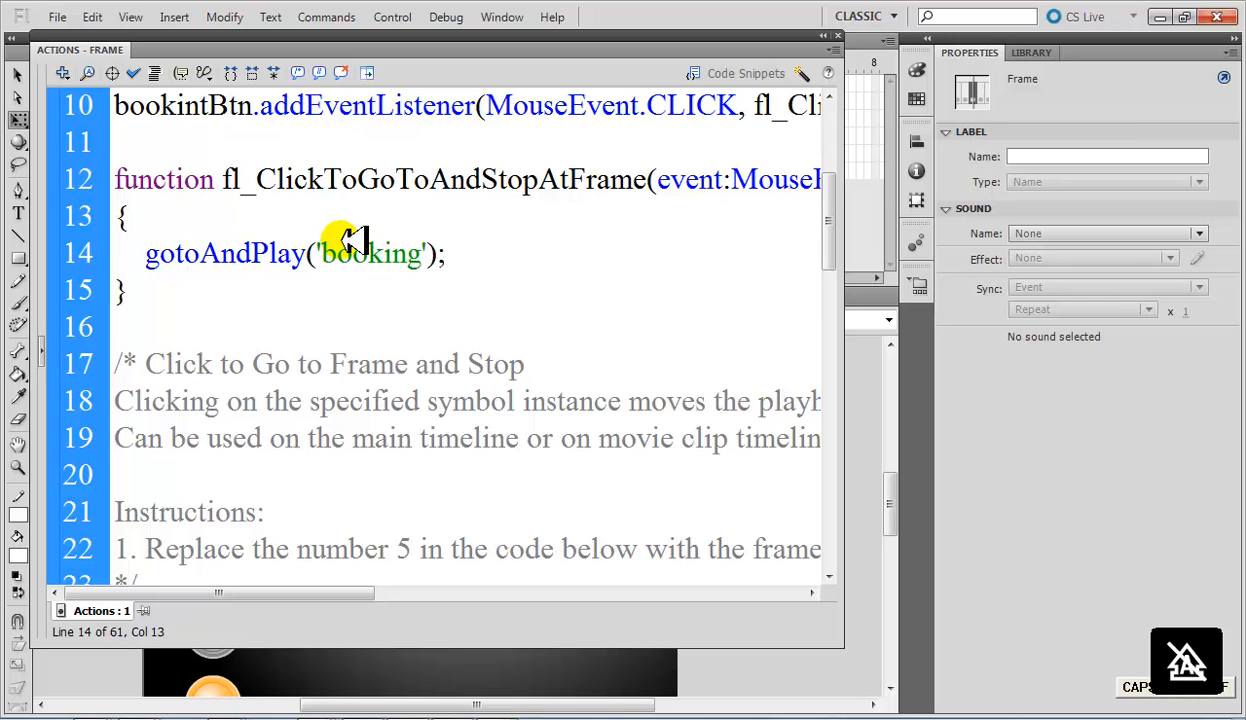
left_click(840, 34)
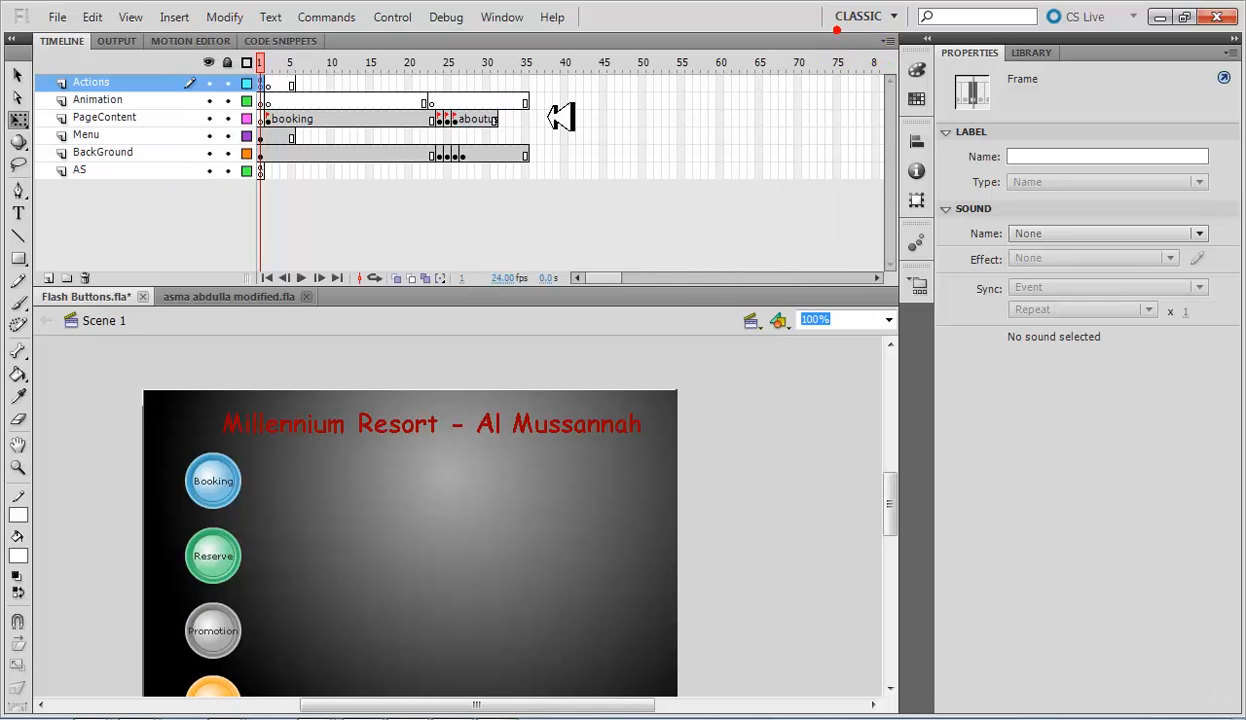
Step: Extend the Menu layer through frame 35 with an inserted frame and scrub the timeline to check the booking section
left_click(272, 114)
left_click_drag(274, 106, 431, 112)
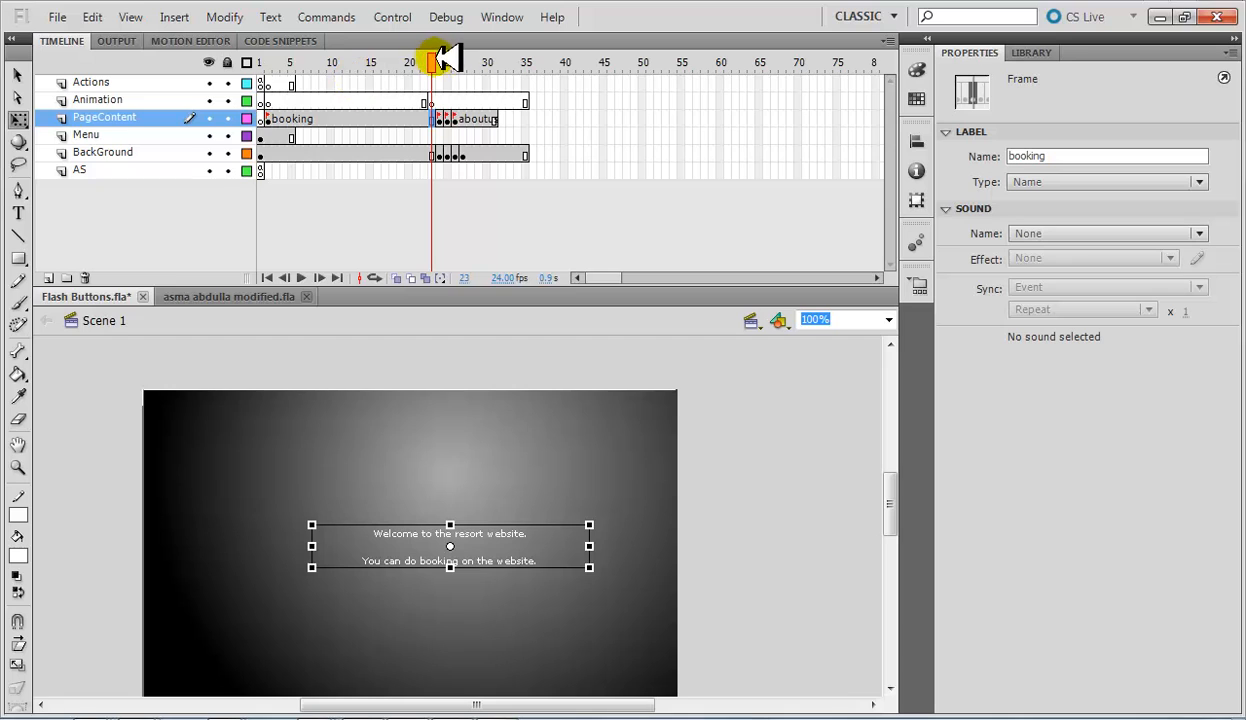
left_click_drag(435, 60, 300, 78)
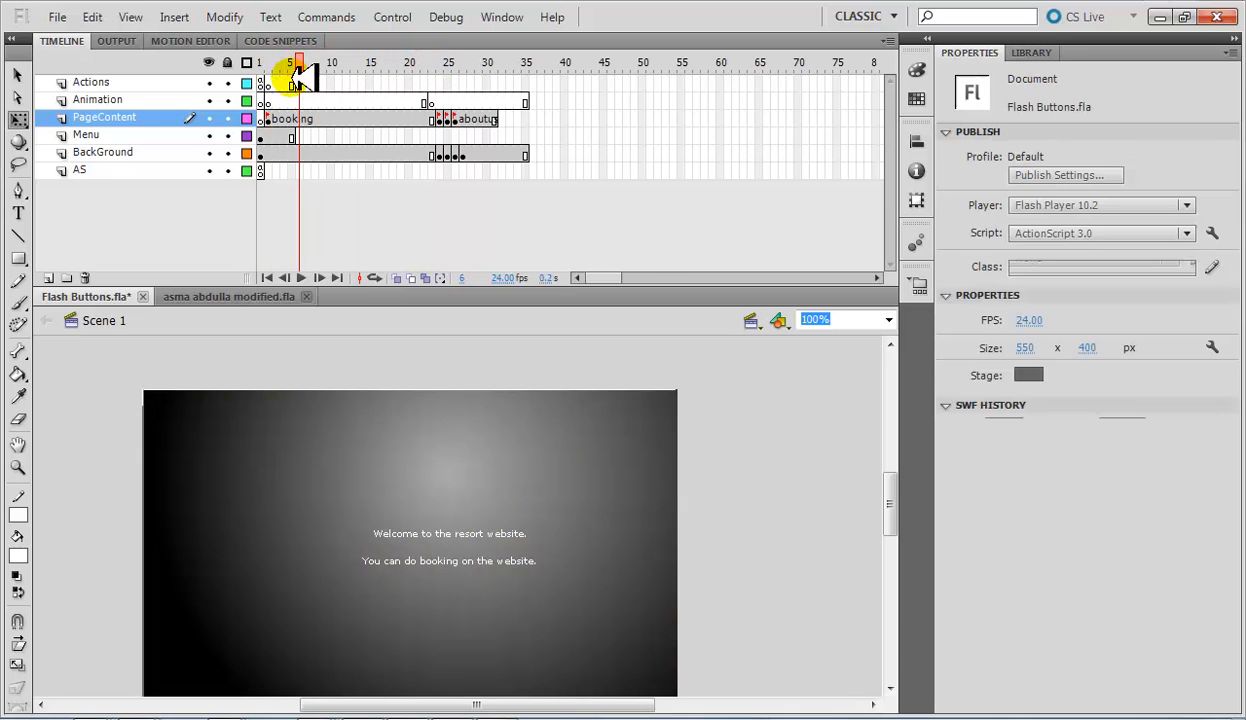
left_click(525, 135)
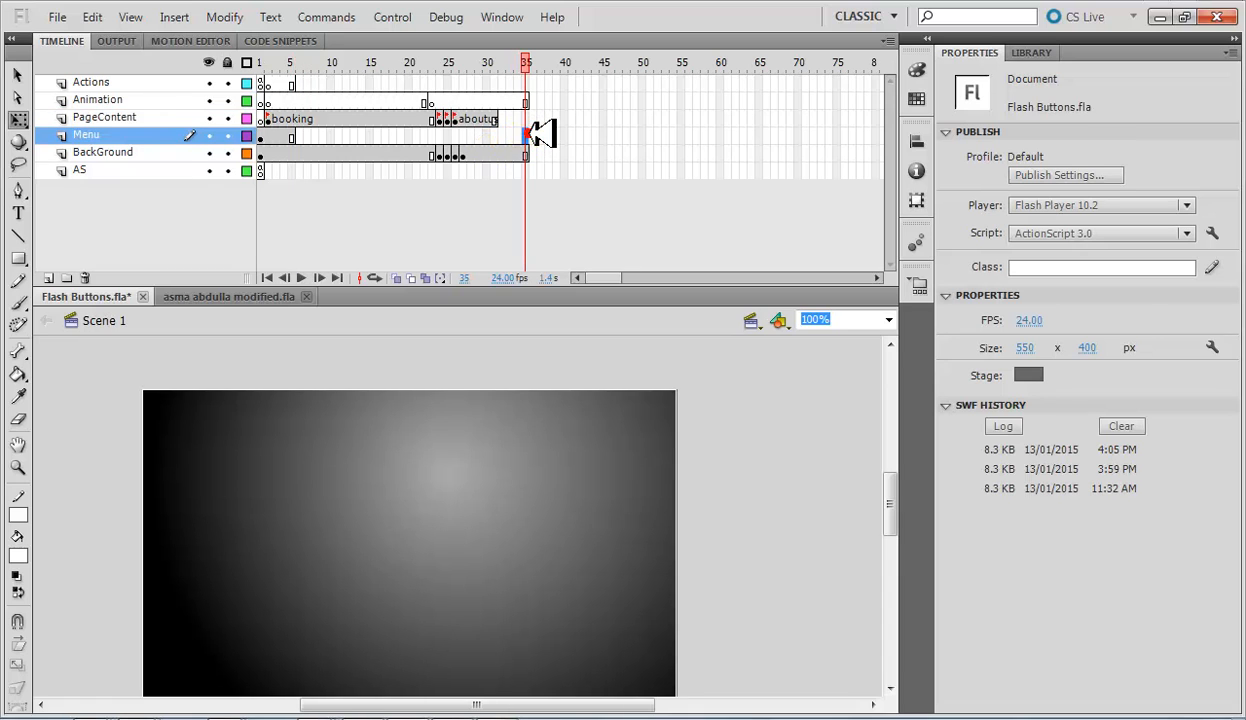
right_click(528, 135)
left_click(593, 218)
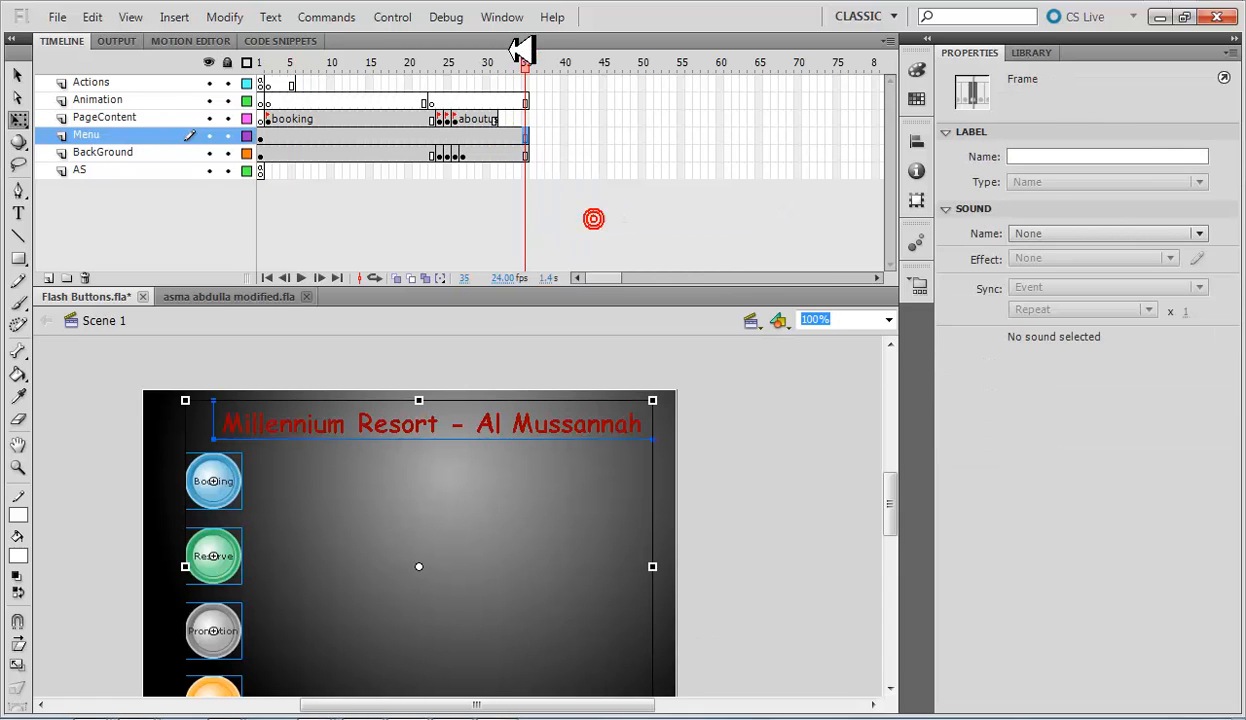
left_click_drag(520, 50, 314, 63)
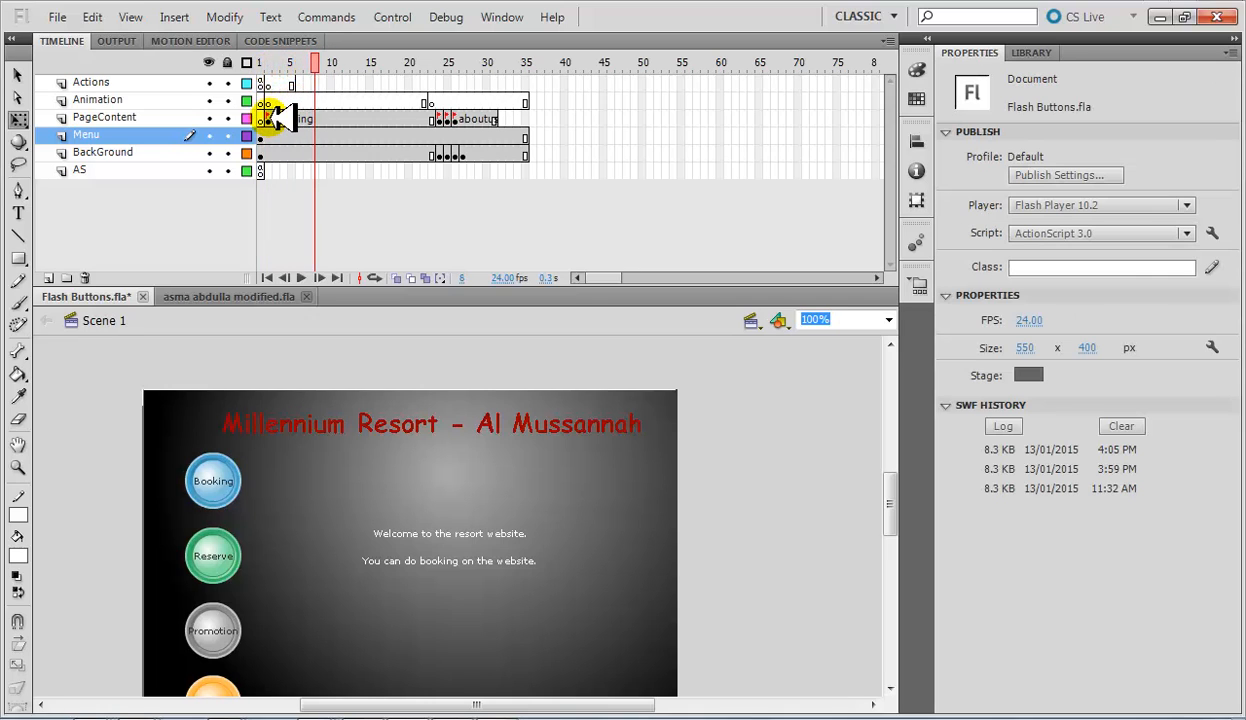
Step: Review the booking frame span on the Animation layer, select its frame 2 and bring up the symbol library
left_click(270, 118)
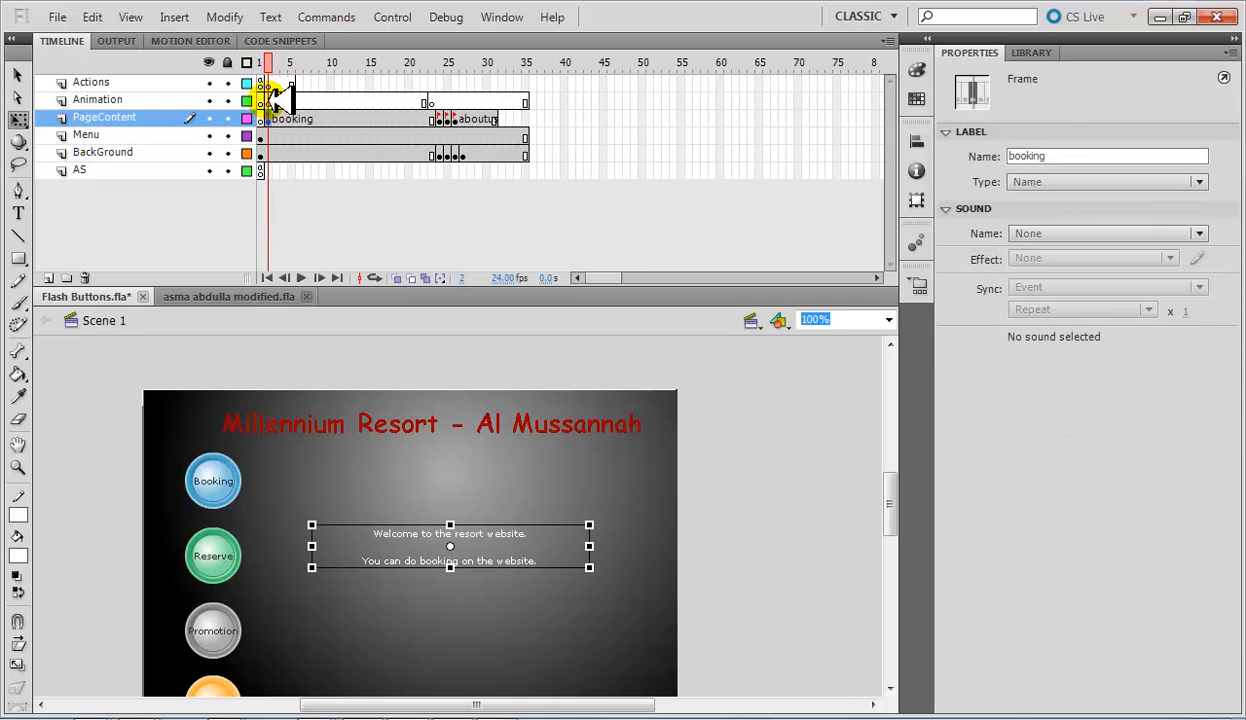
left_click(272, 100)
left_click_drag(272, 100, 432, 100)
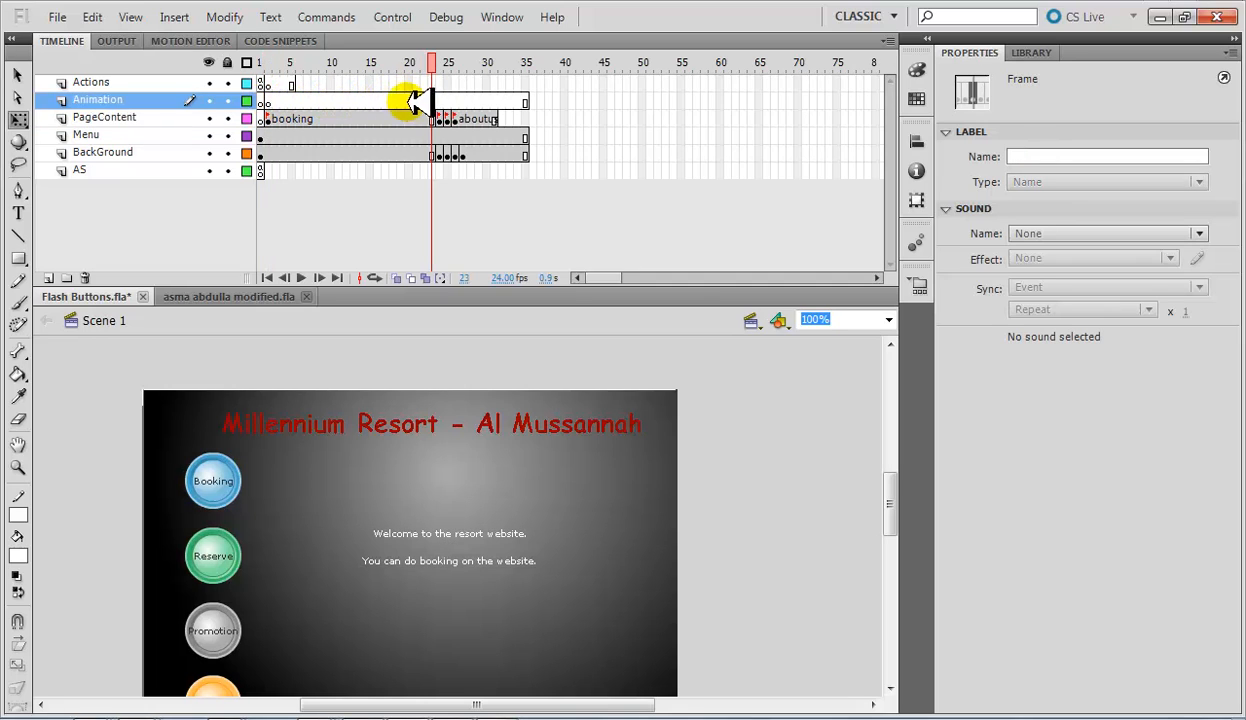
left_click(268, 100)
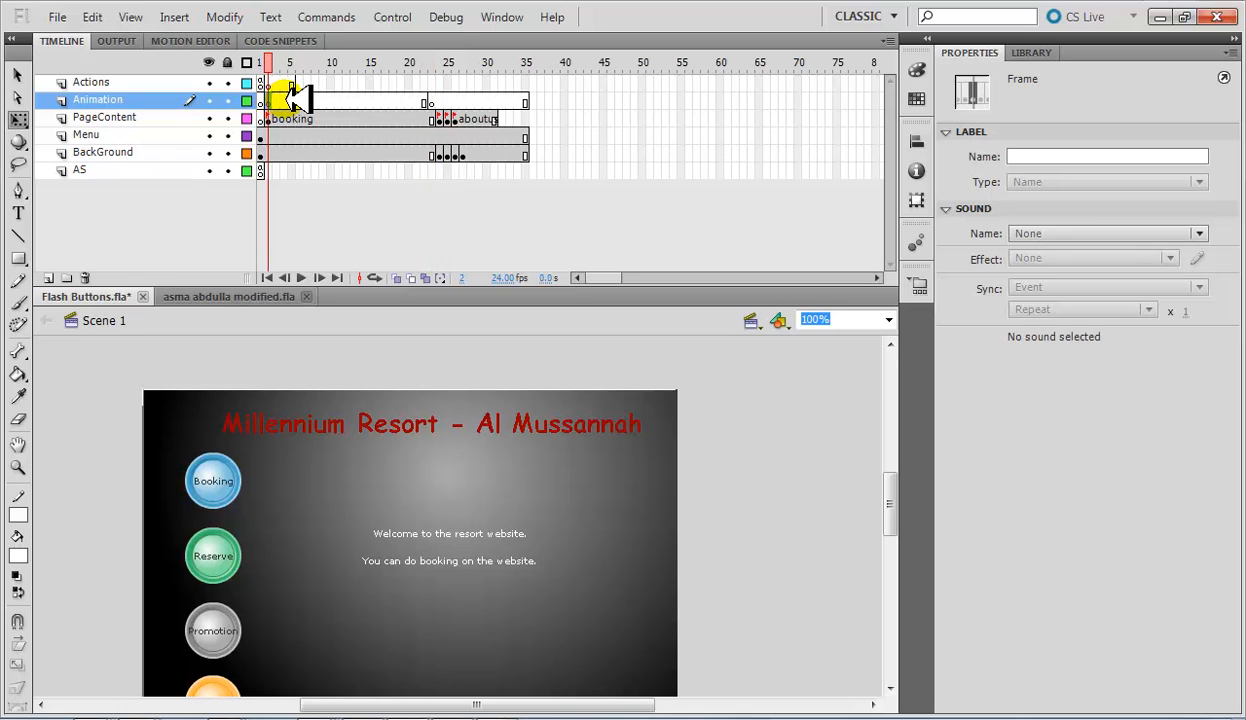
left_click(1031, 54)
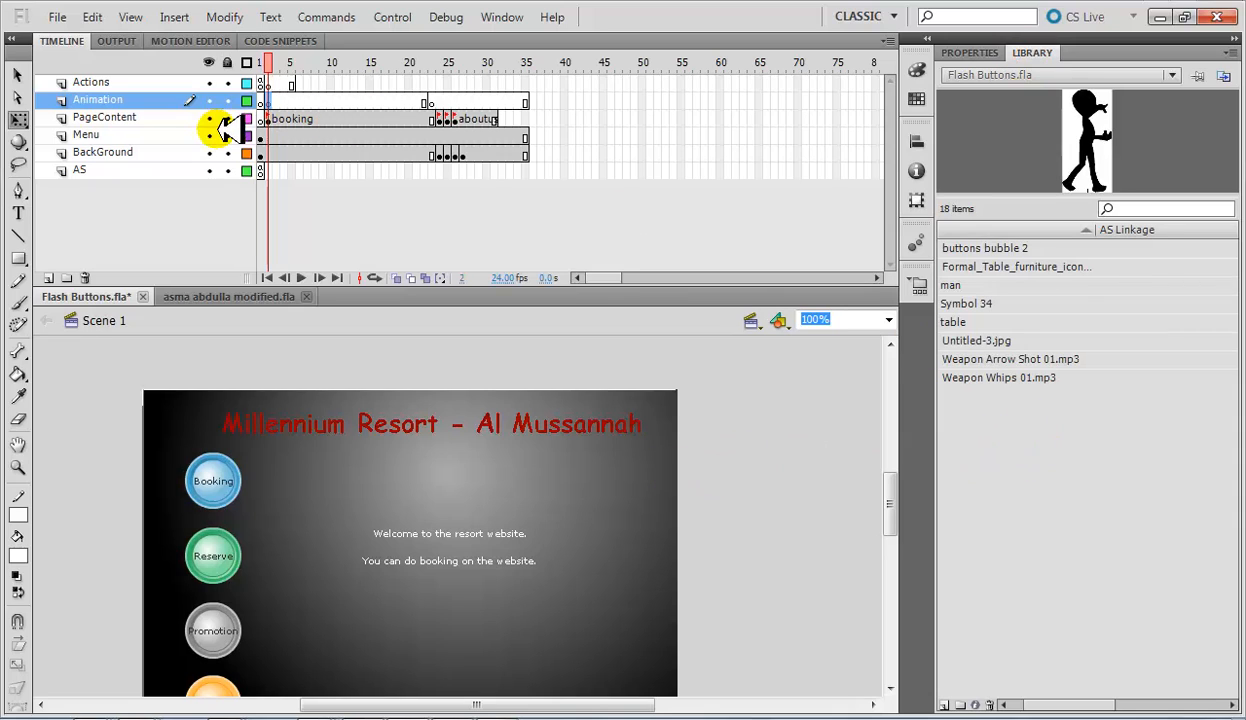
Step: Try placing the table symbol beside the stage on the PageContent layer's booking keyframe, and delete it from there
left_click(268, 118)
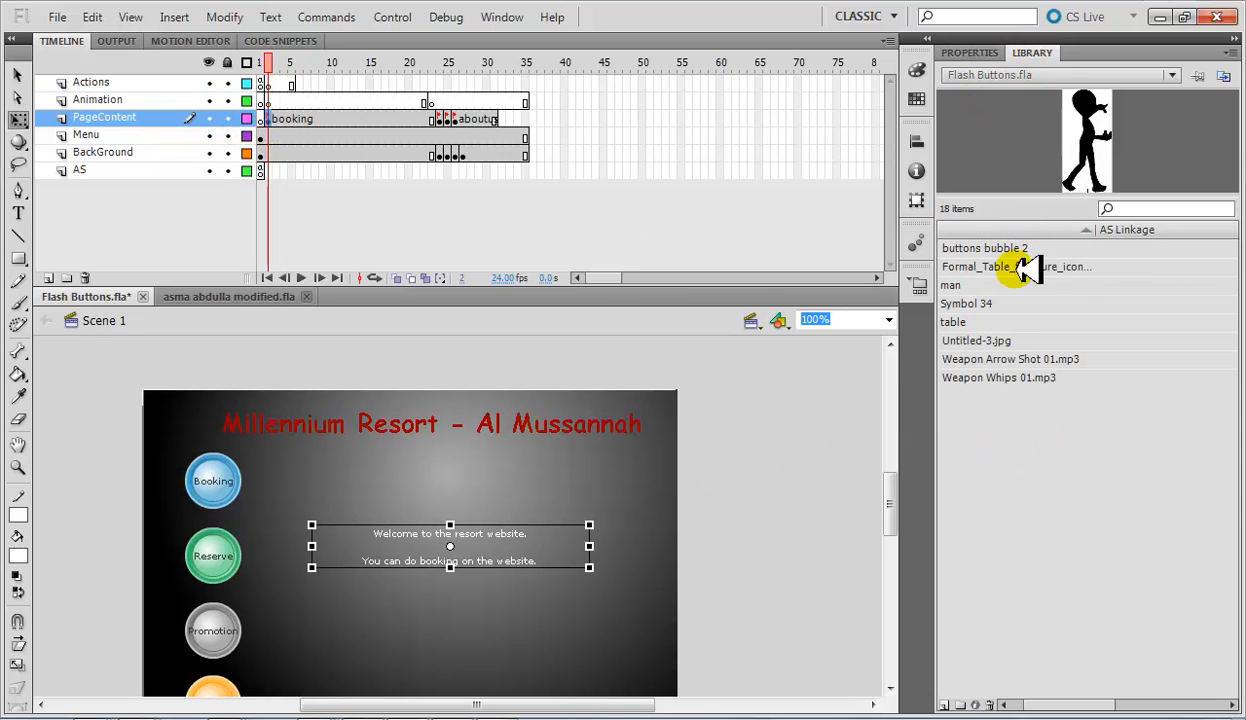
left_click(988, 321)
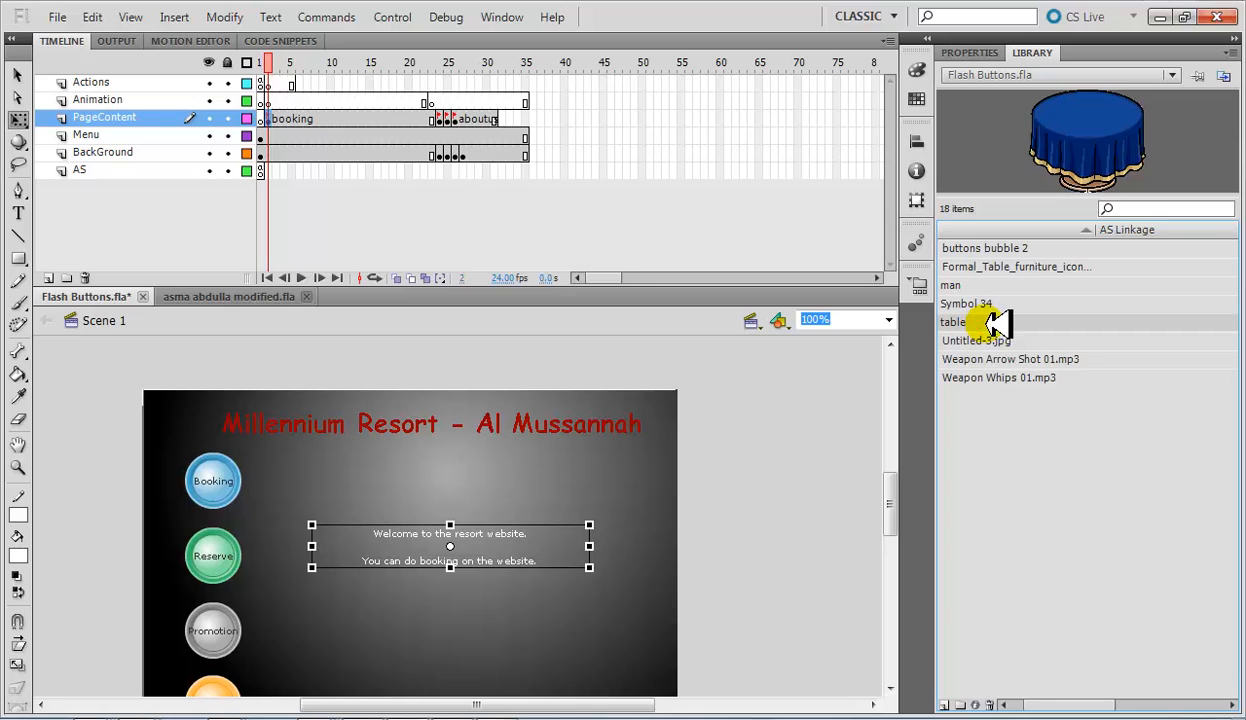
left_click_drag(995, 323, 790, 614)
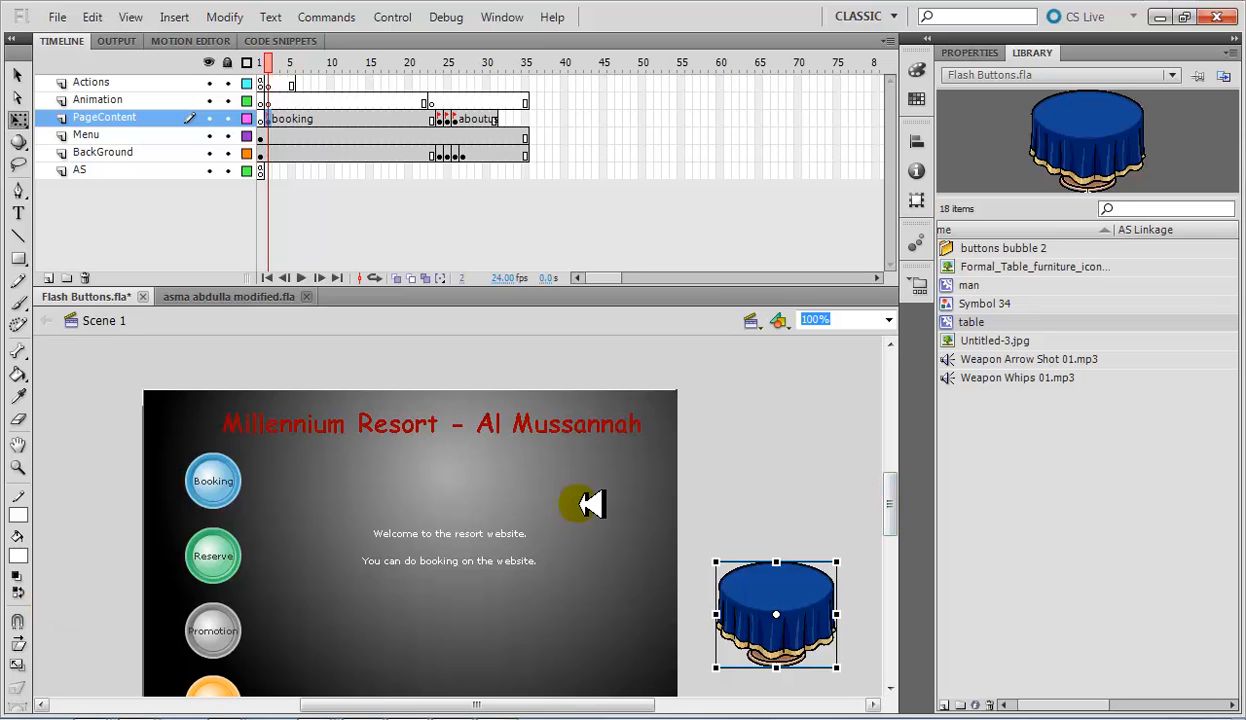
left_click(752, 425)
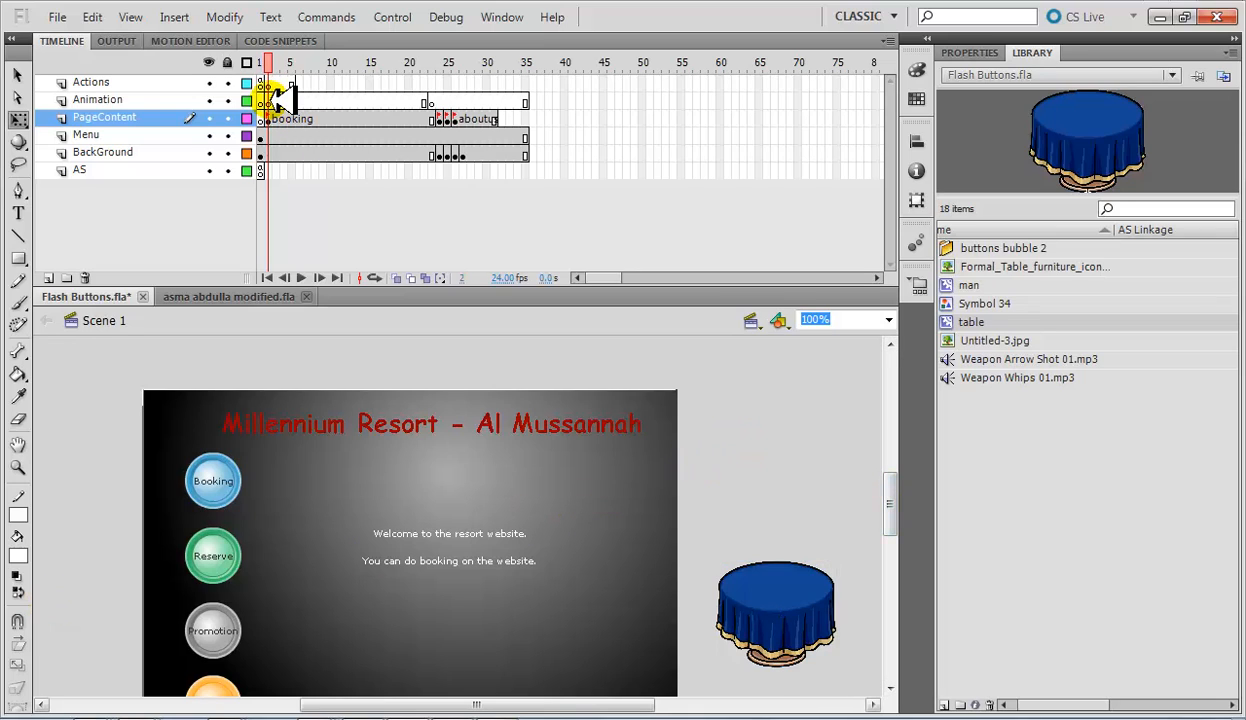
left_click(784, 586)
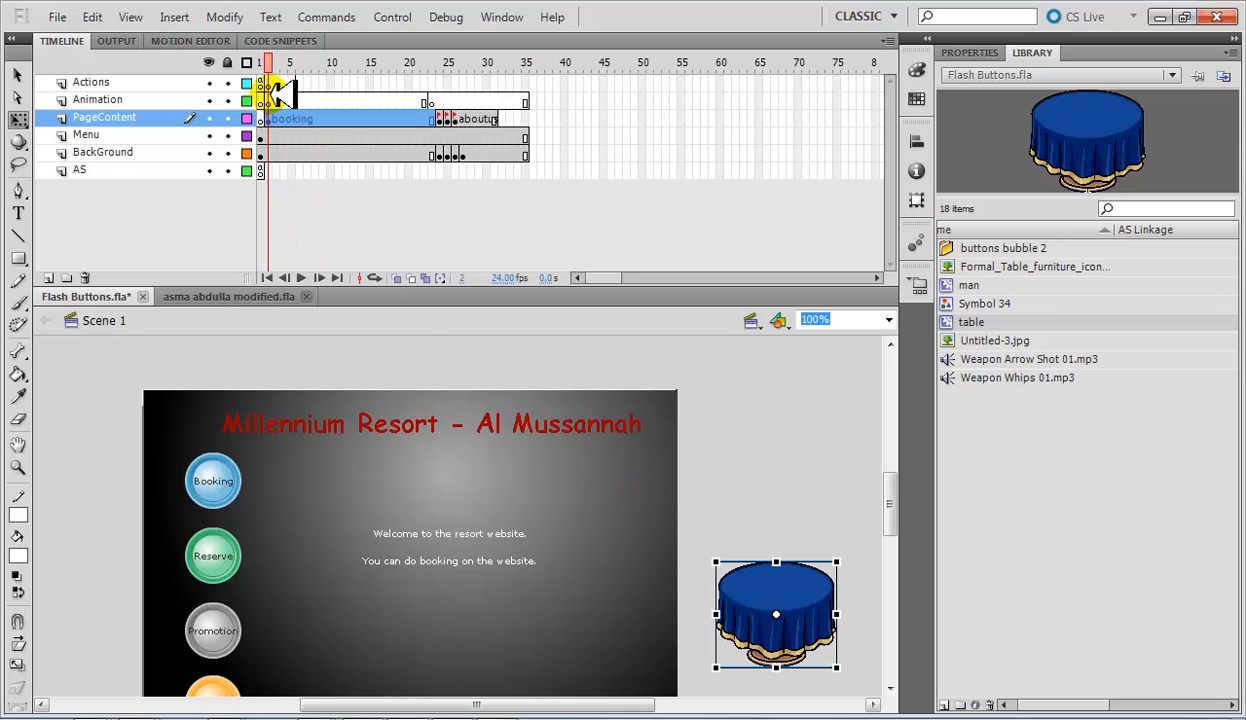
left_click(281, 99)
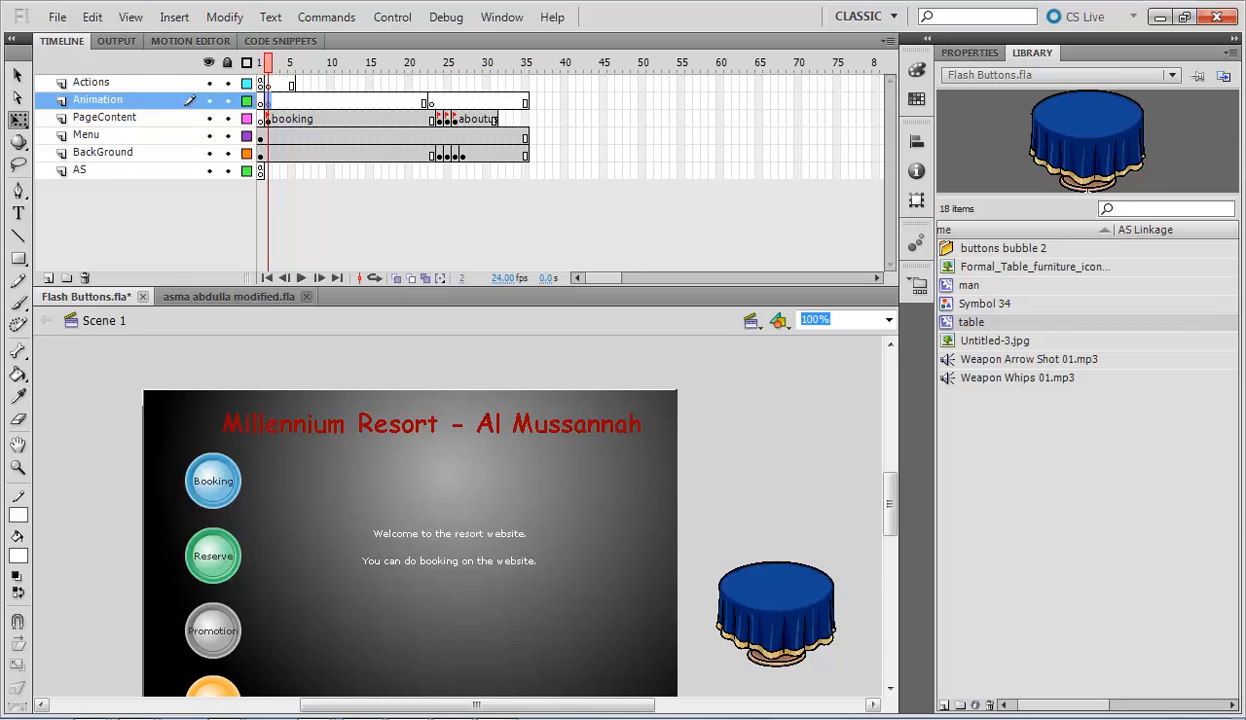
left_click(752, 577)
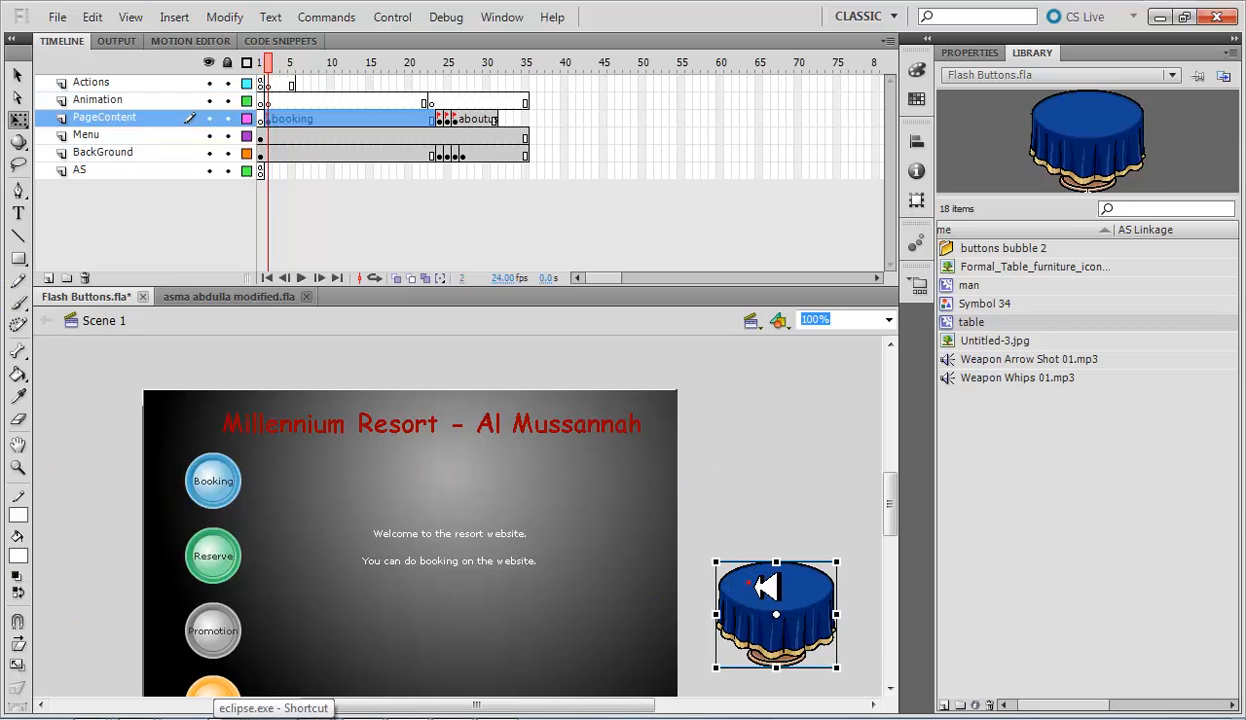
key("Delete")
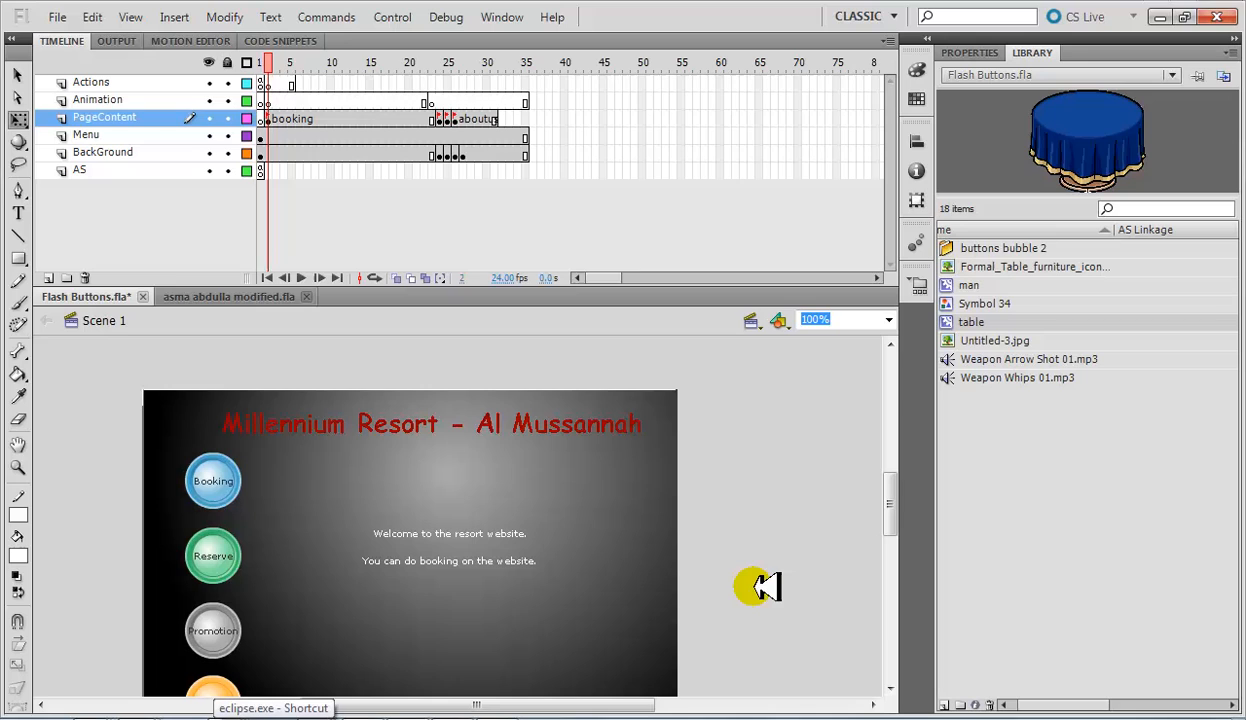
Step: Place the table symbol just outside the stage's right edge on frame 2 of the Animation layer and give it a motion tween
left_click(266, 101)
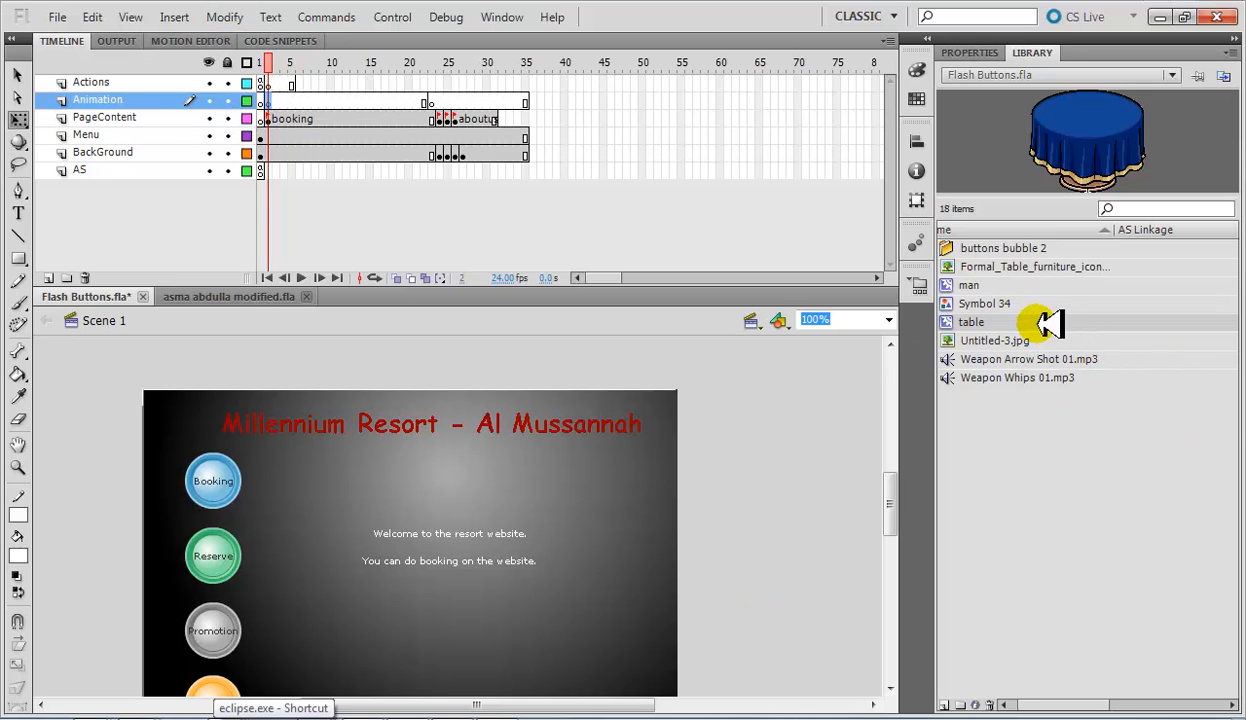
left_click_drag(1040, 322, 756, 601)
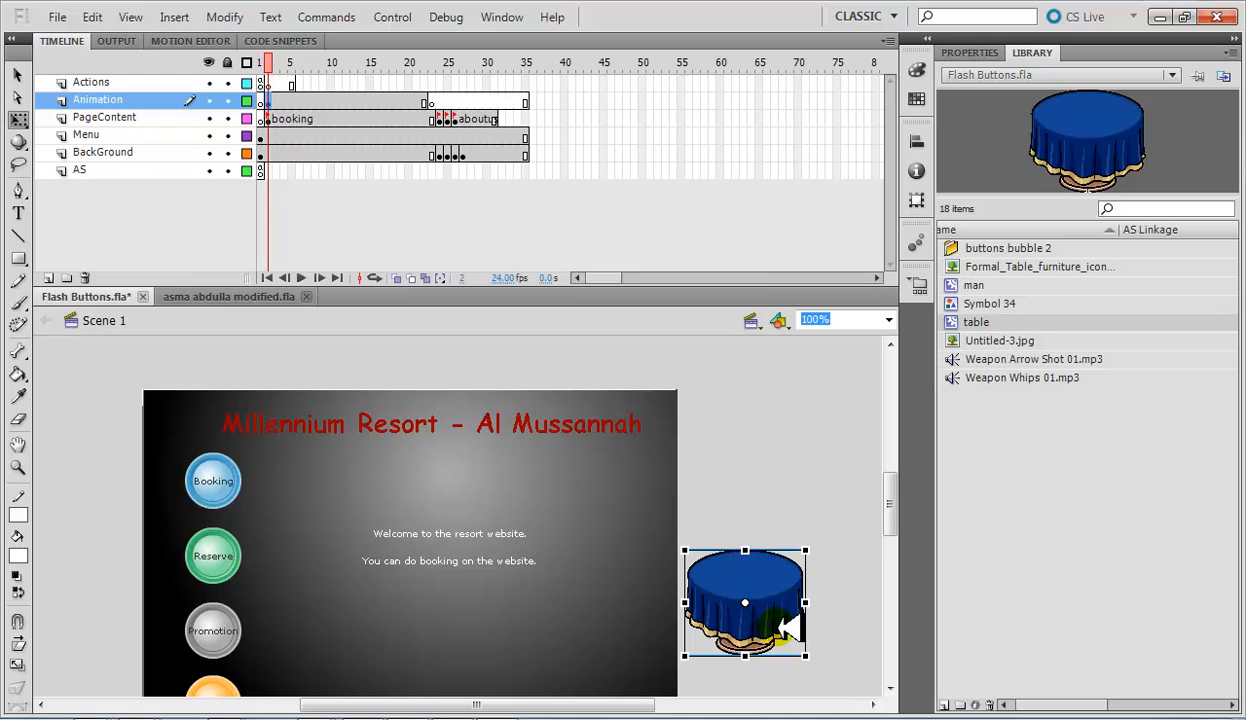
right_click(770, 601)
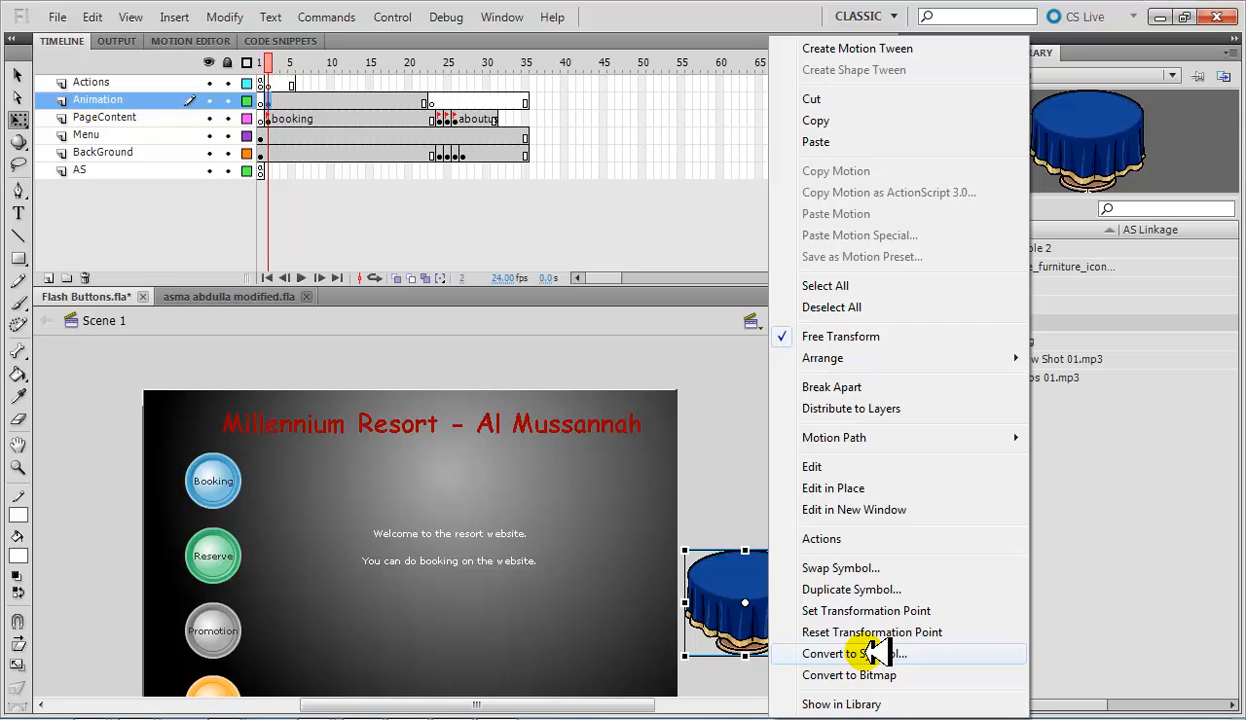
left_click(868, 48)
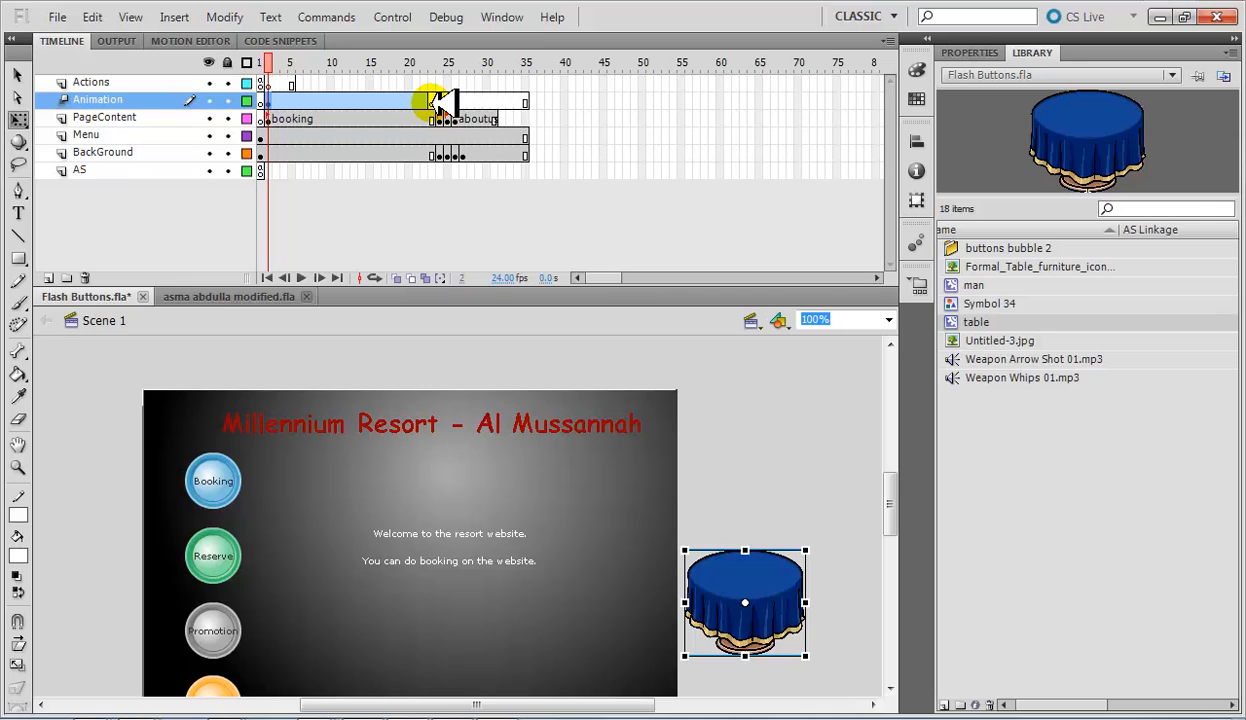
Step: Insert a Position keyframe at frame 22 of the table tween and move the table horizontally across to beyond the stage's left edge
left_click(430, 102)
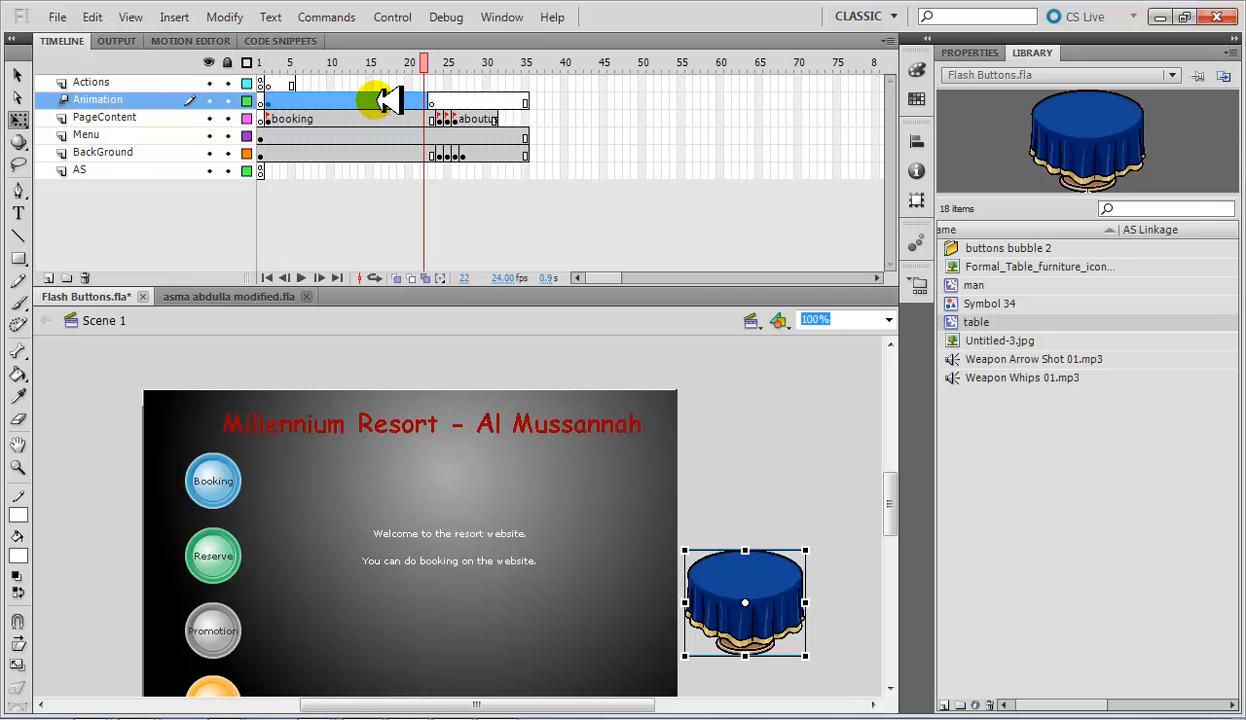
left_click(380, 102)
left_click(428, 102)
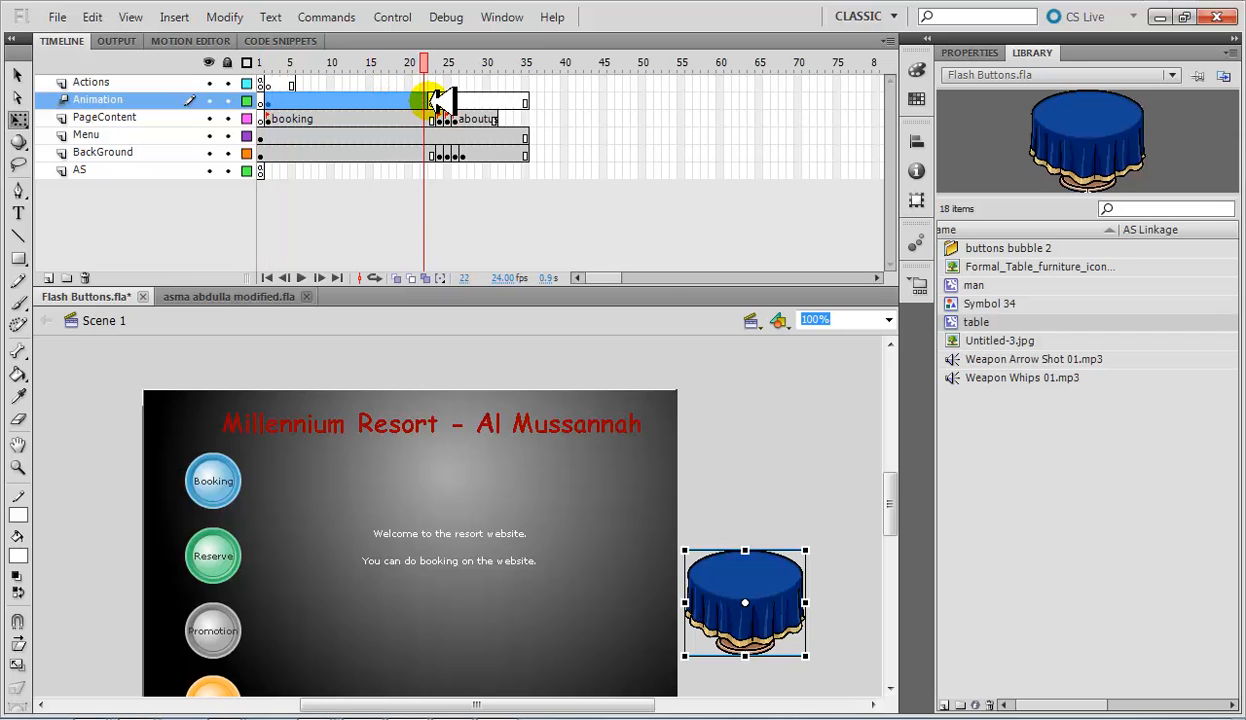
right_click(430, 102)
mouse_move(705, 258)
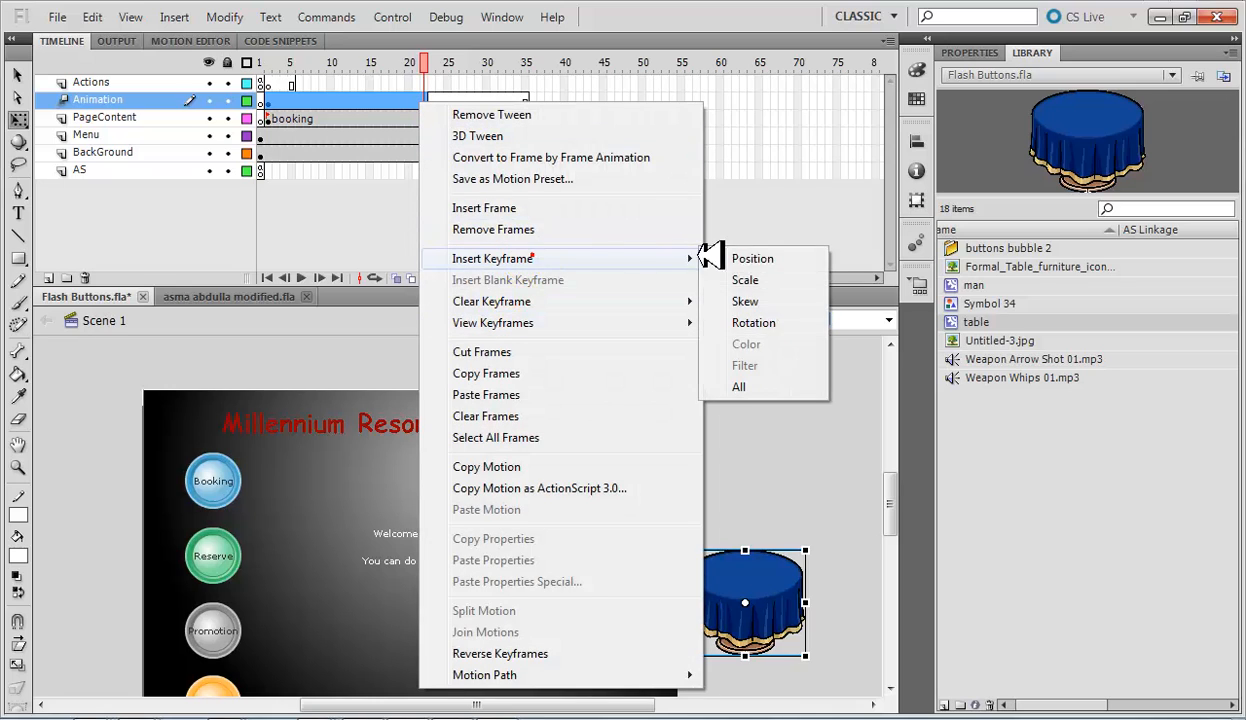
left_click(751, 258)
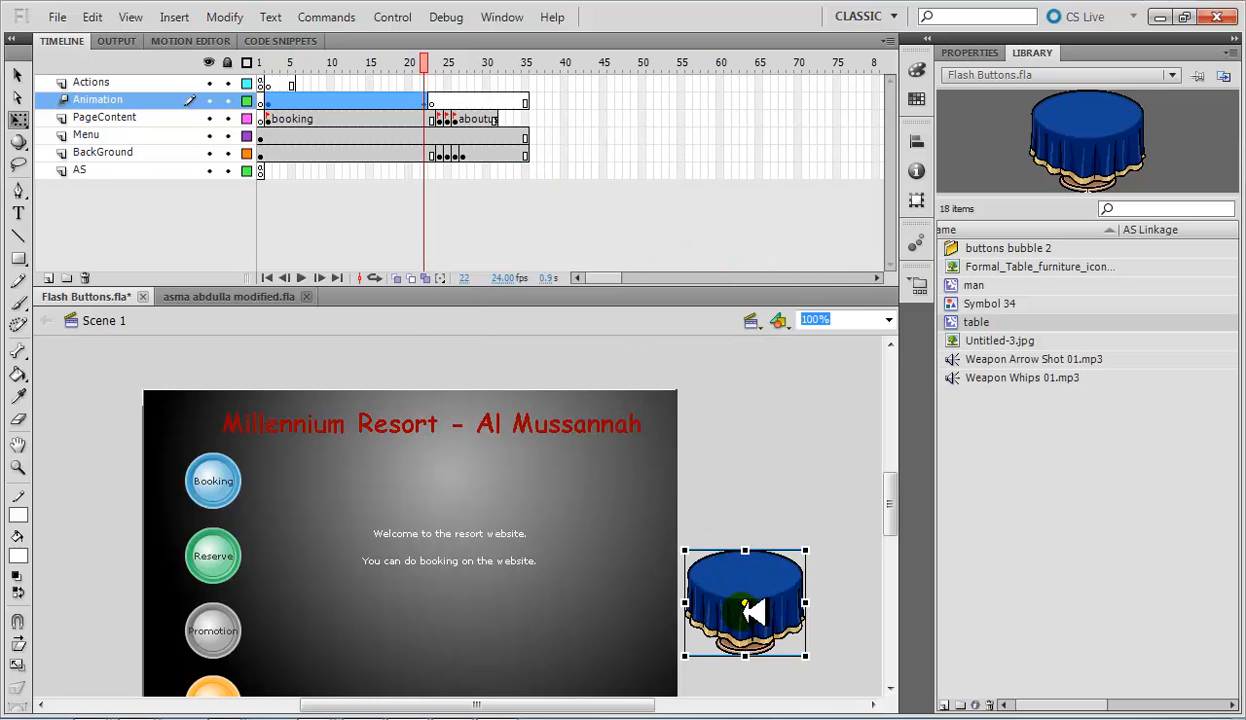
left_click(428, 102)
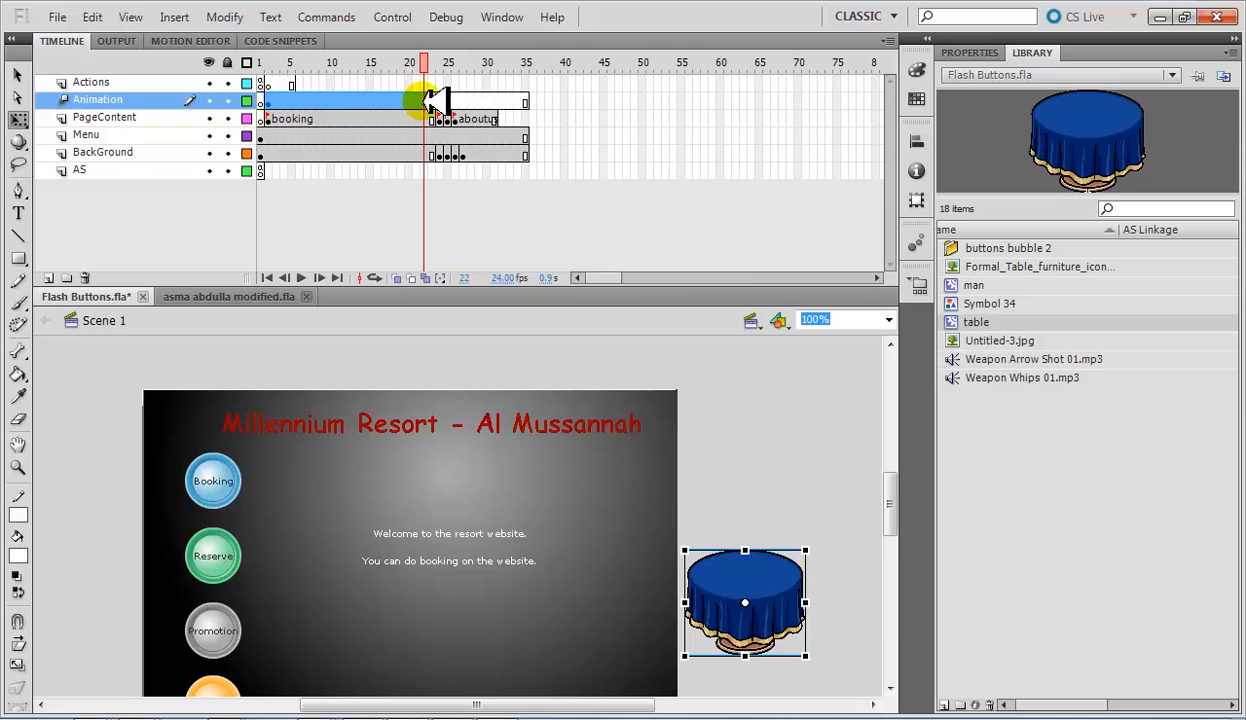
left_click_drag(729, 592, 77, 615)
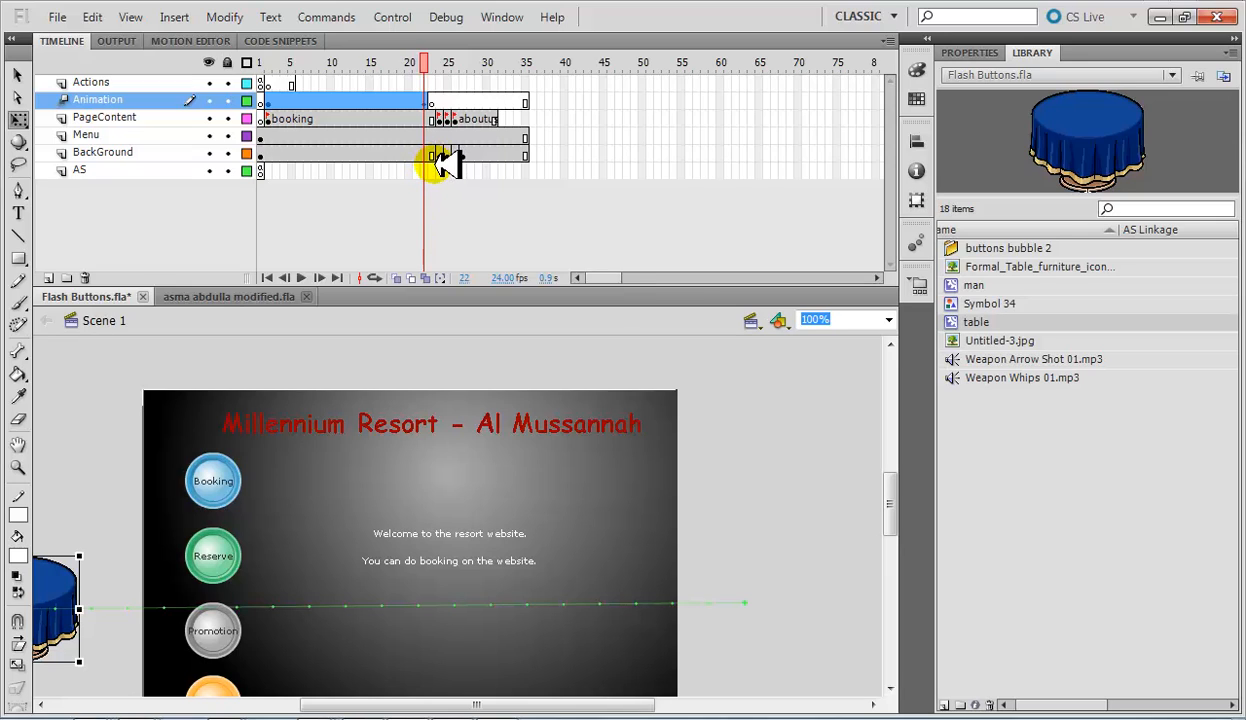
left_click(432, 62)
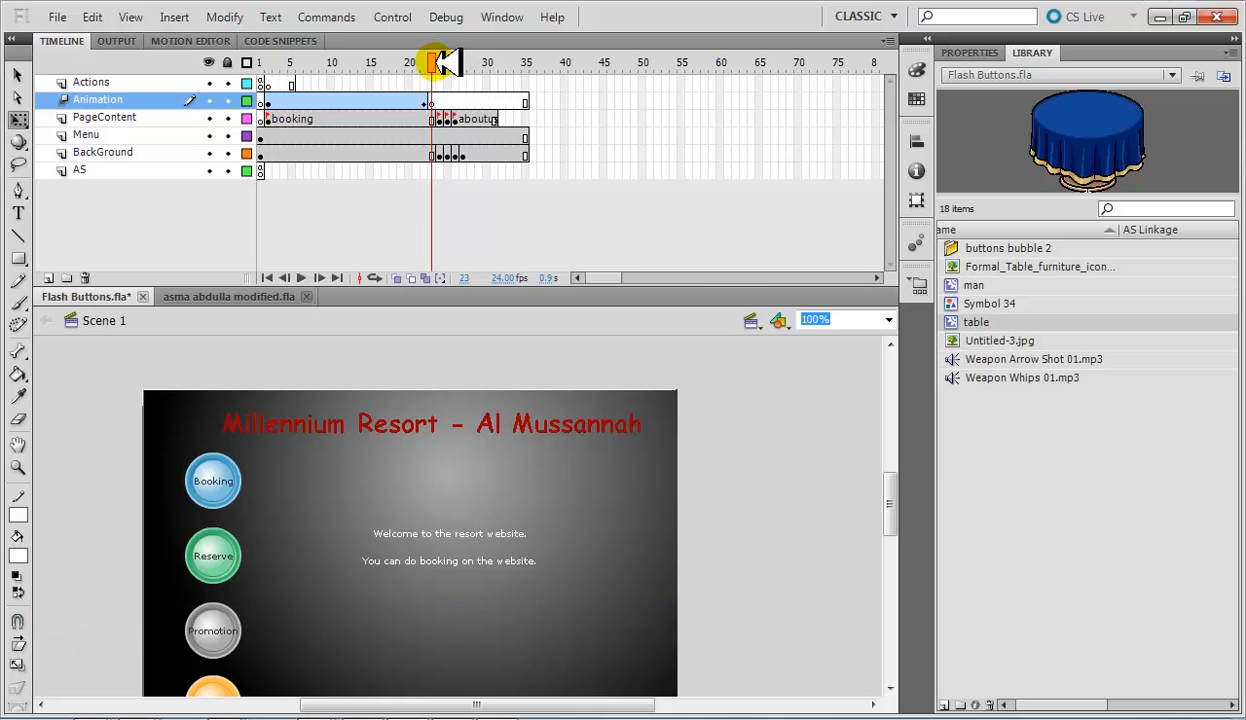
Step: Insert a keyframe at frame 22 of the AS layer and give it the frame action stop();
left_click_drag(440, 62, 485, 70)
left_click(425, 170)
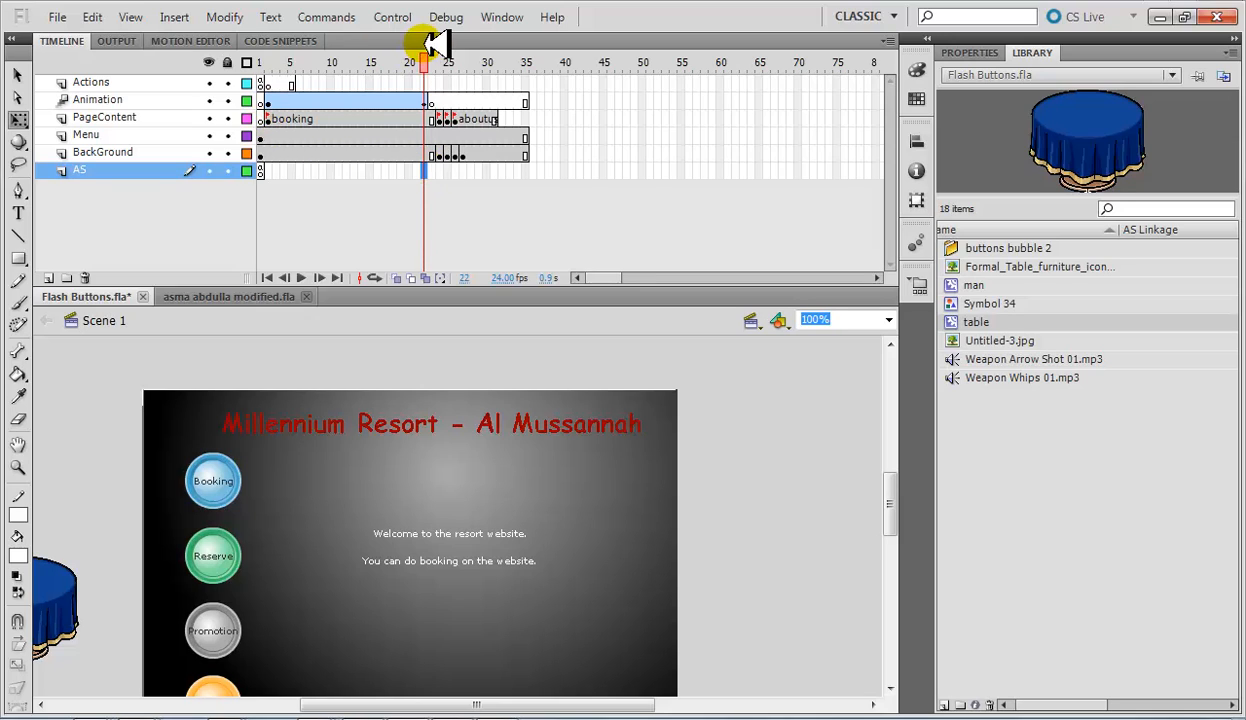
left_click_drag(428, 60, 193, 72)
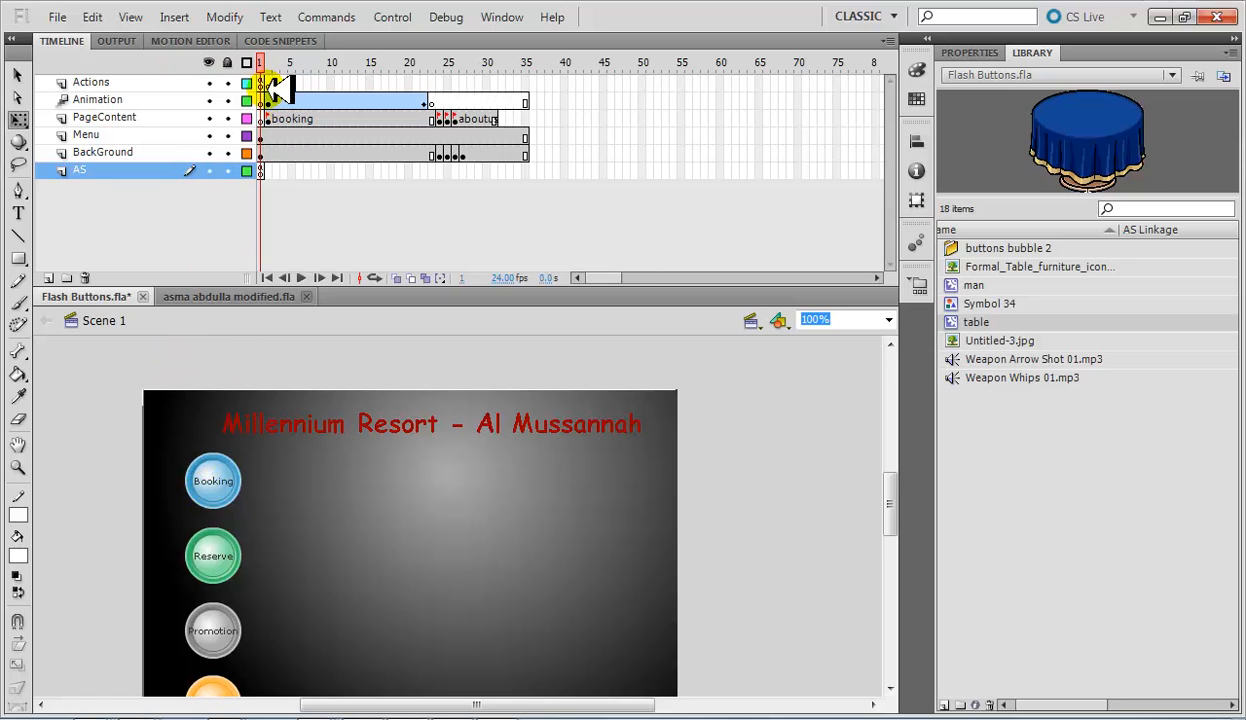
left_click(268, 63)
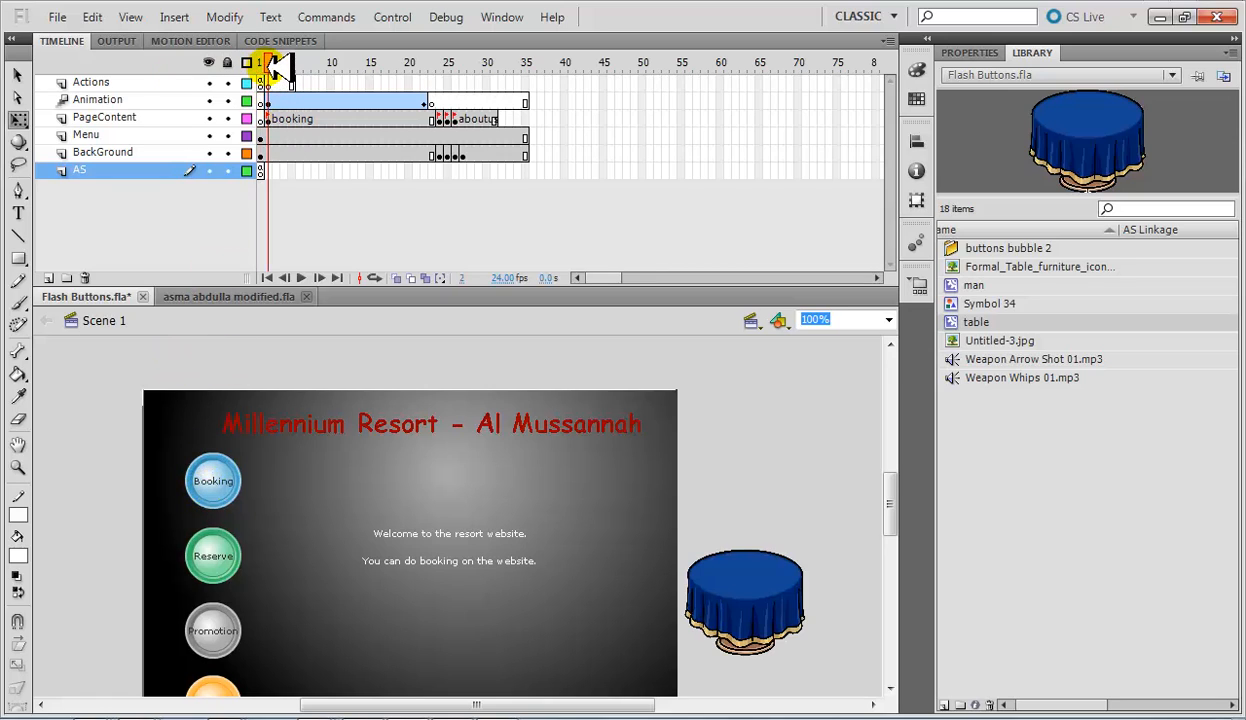
left_click_drag(272, 66, 432, 72)
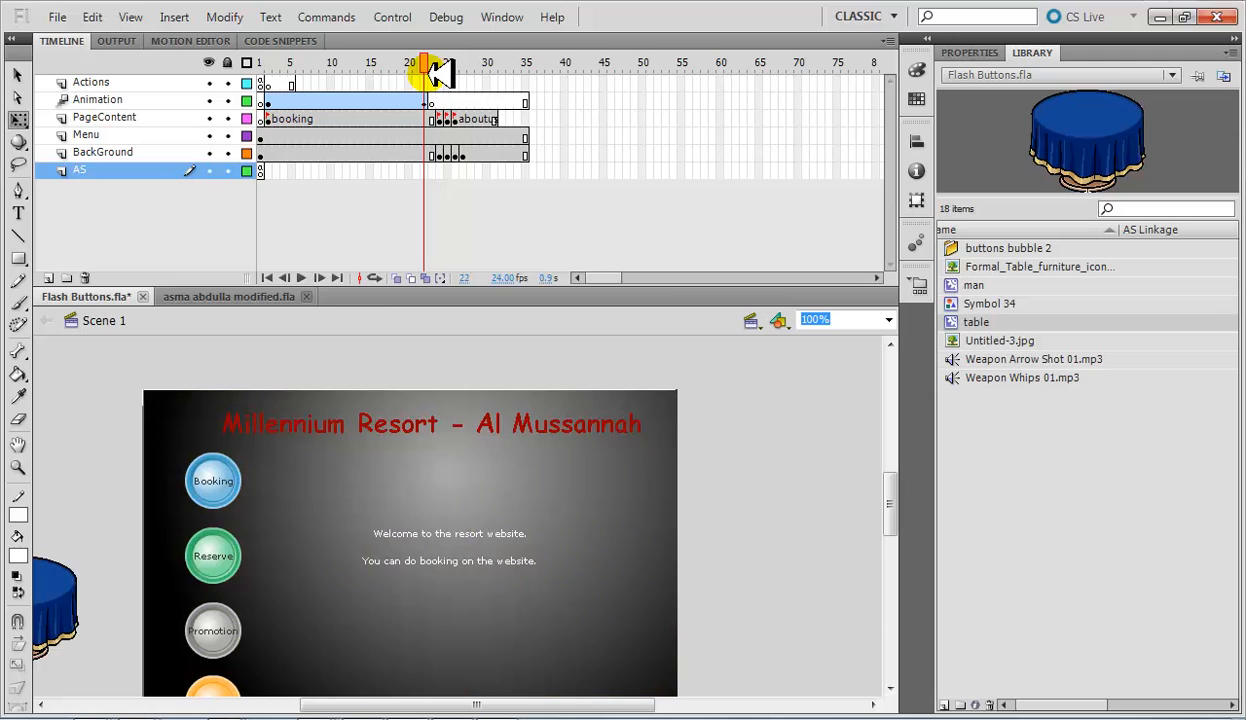
right_click(425, 171)
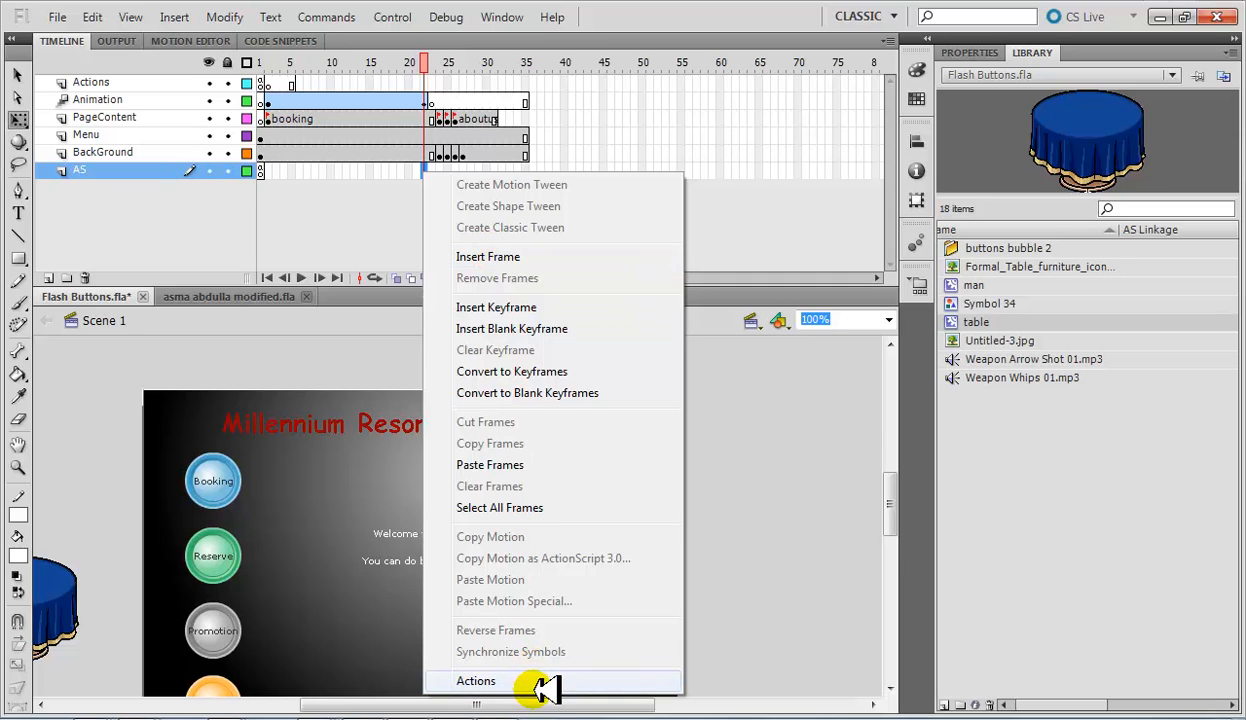
left_click(512, 307)
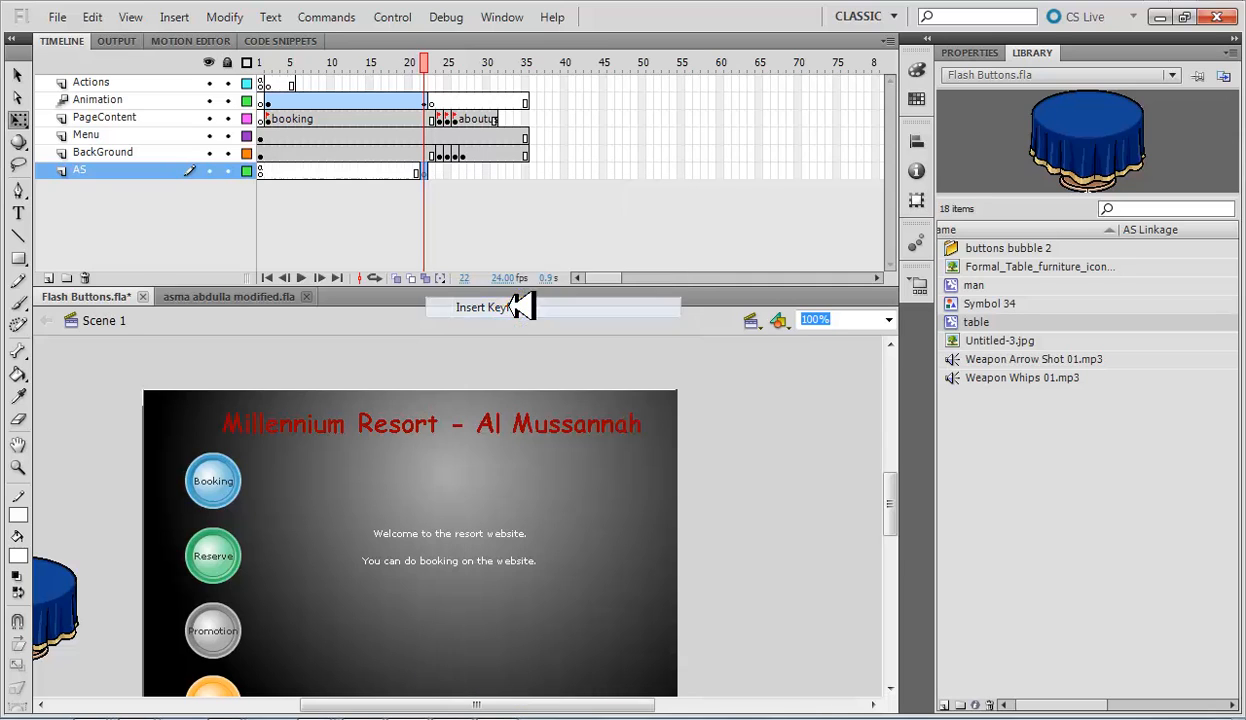
right_click(420, 172)
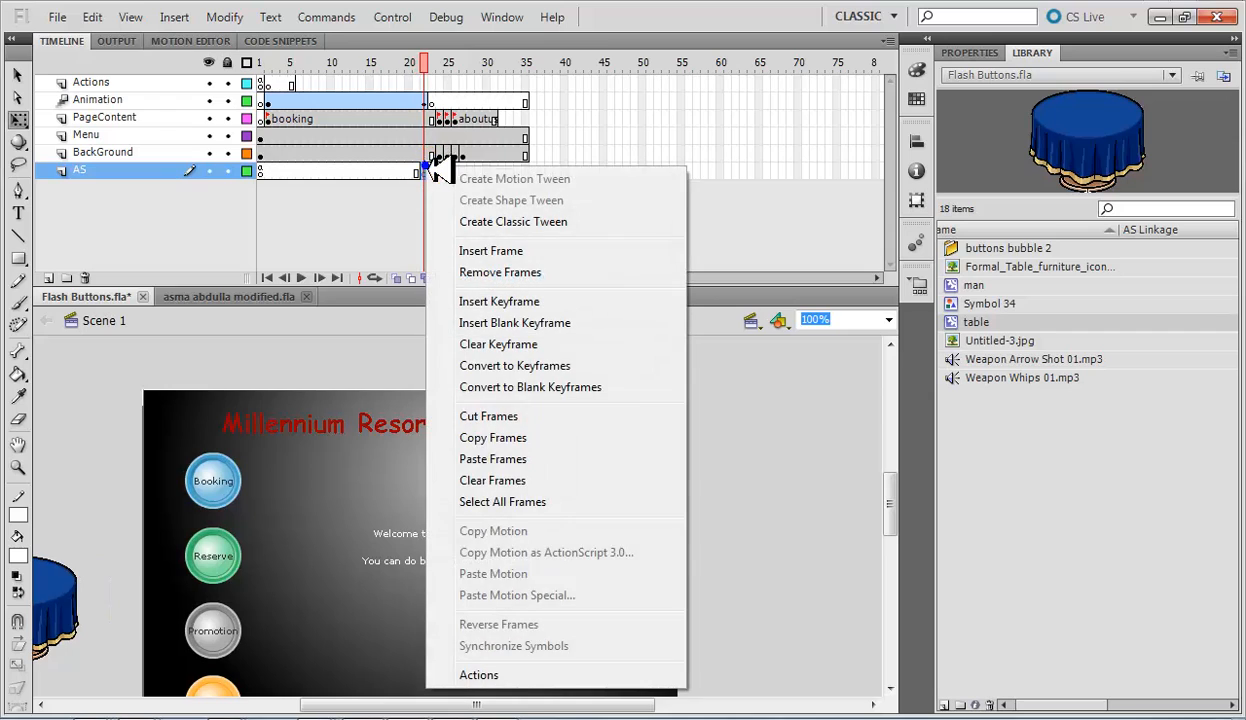
left_click(508, 679)
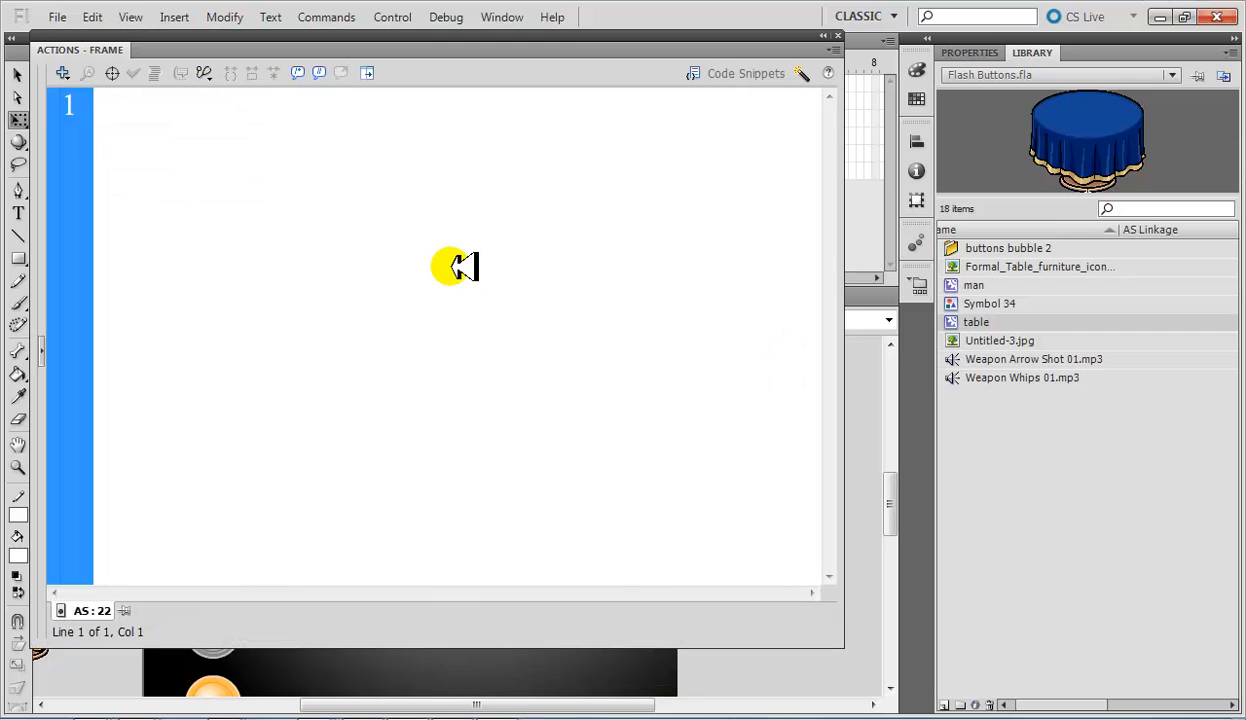
type("stop")
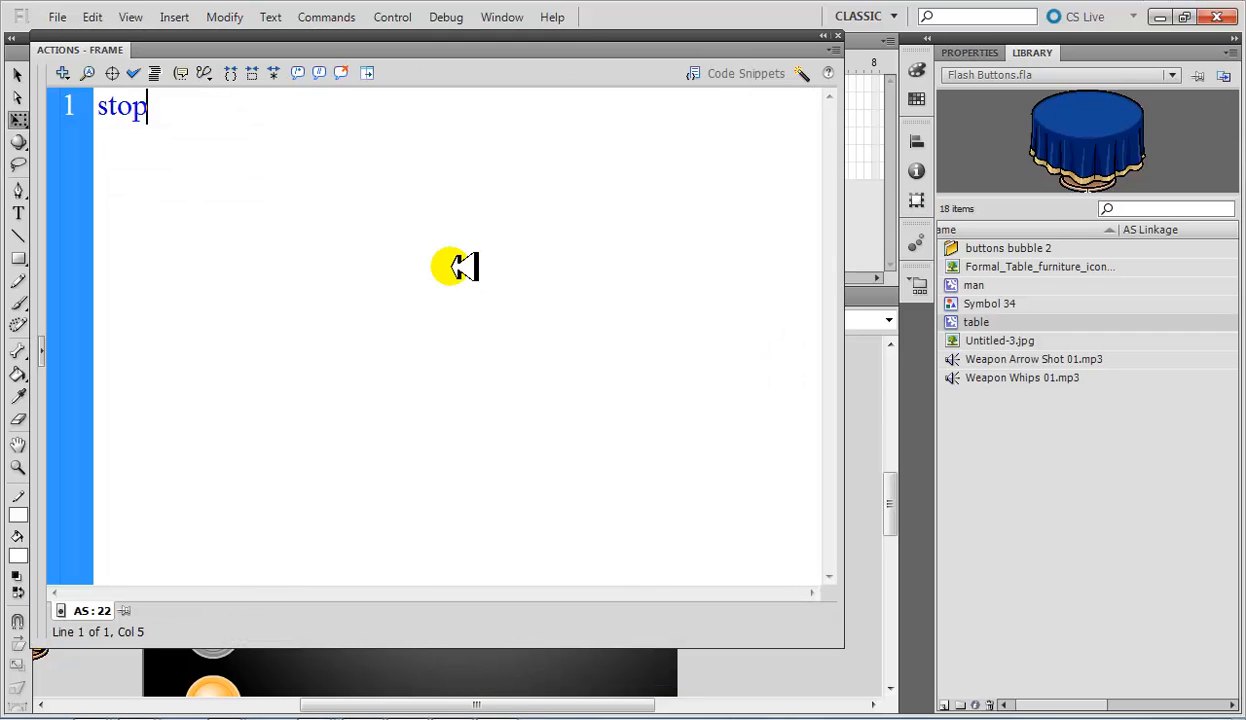
type("();")
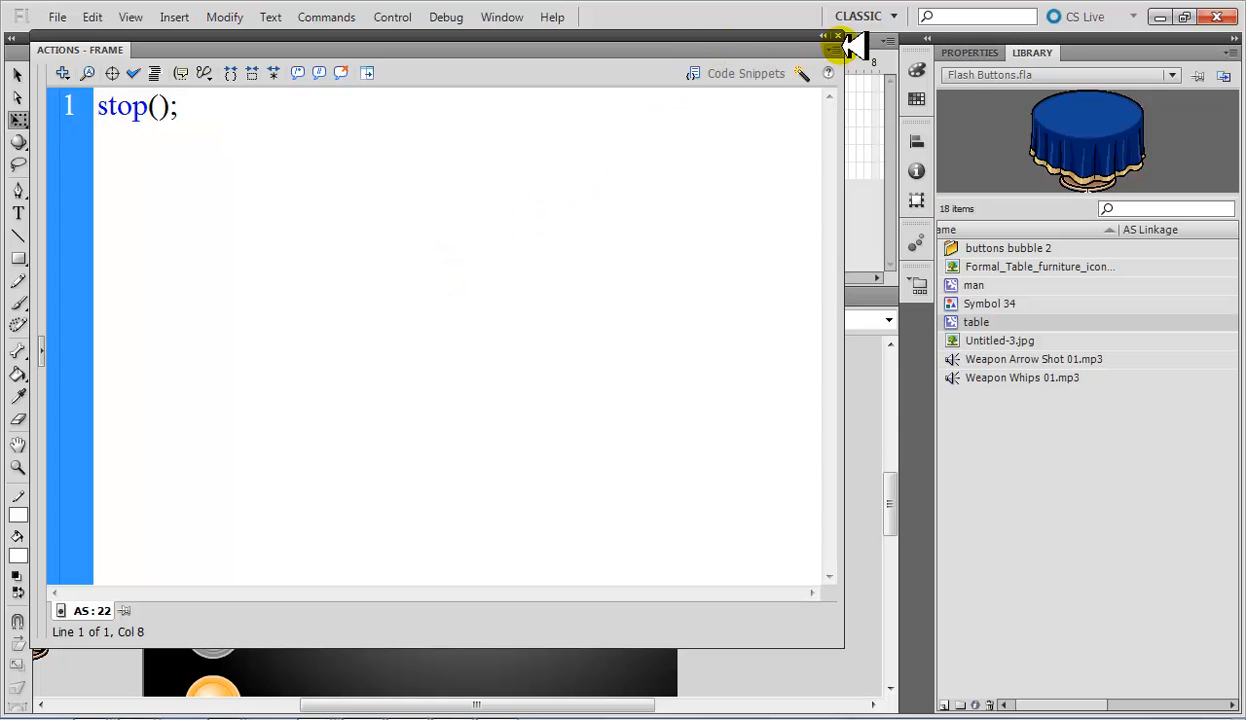
left_click(838, 37)
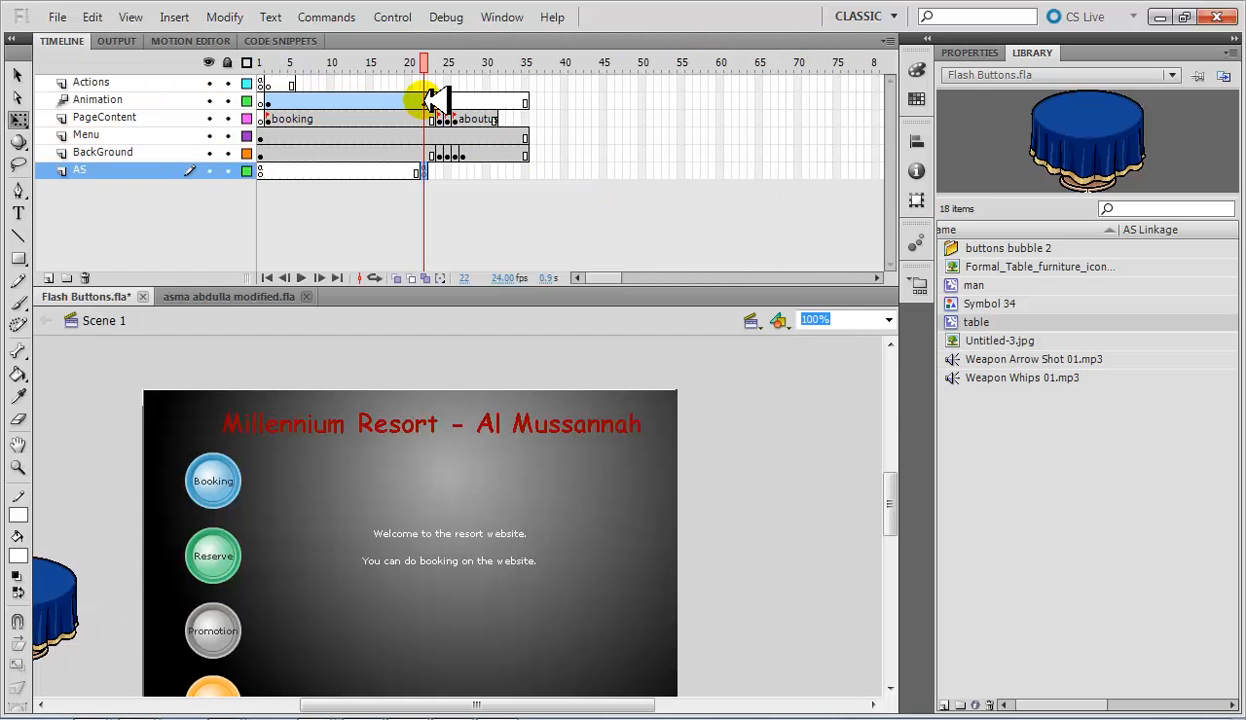
Step: Test the movie from frame 1, play the booking section with the Booking button and close the preview
left_click_drag(431, 58, 224, 52)
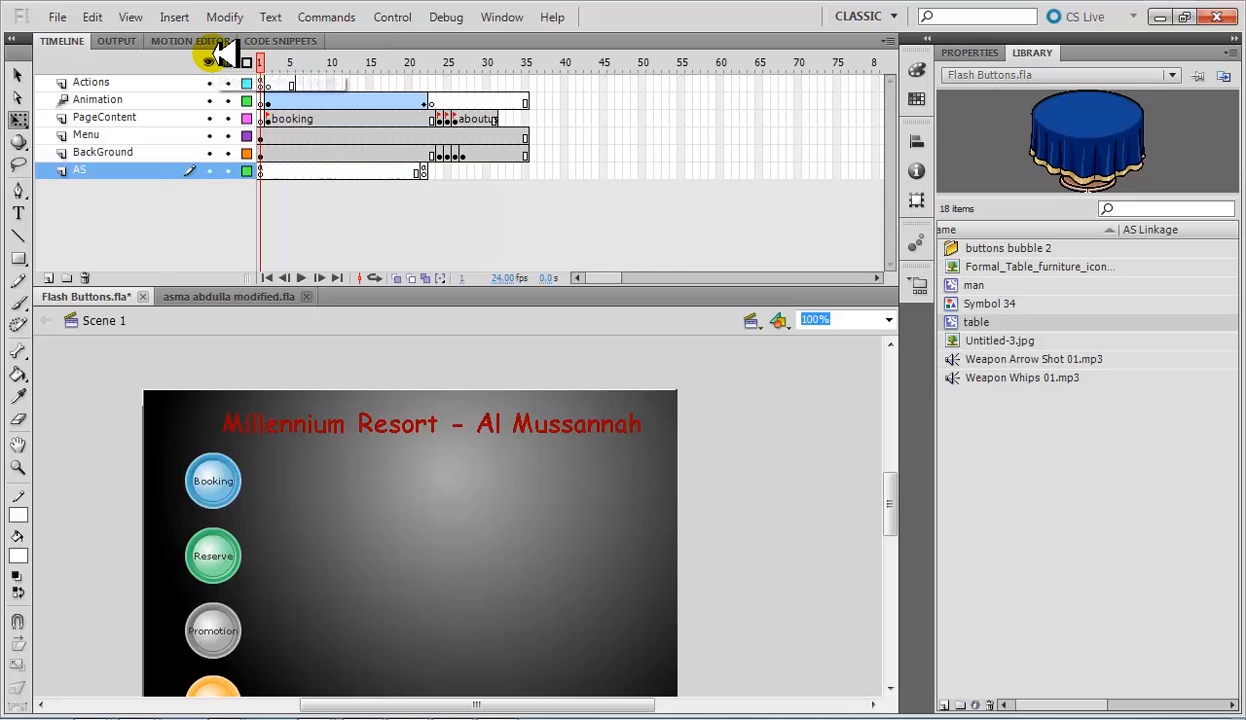
key("ctrl+Return")
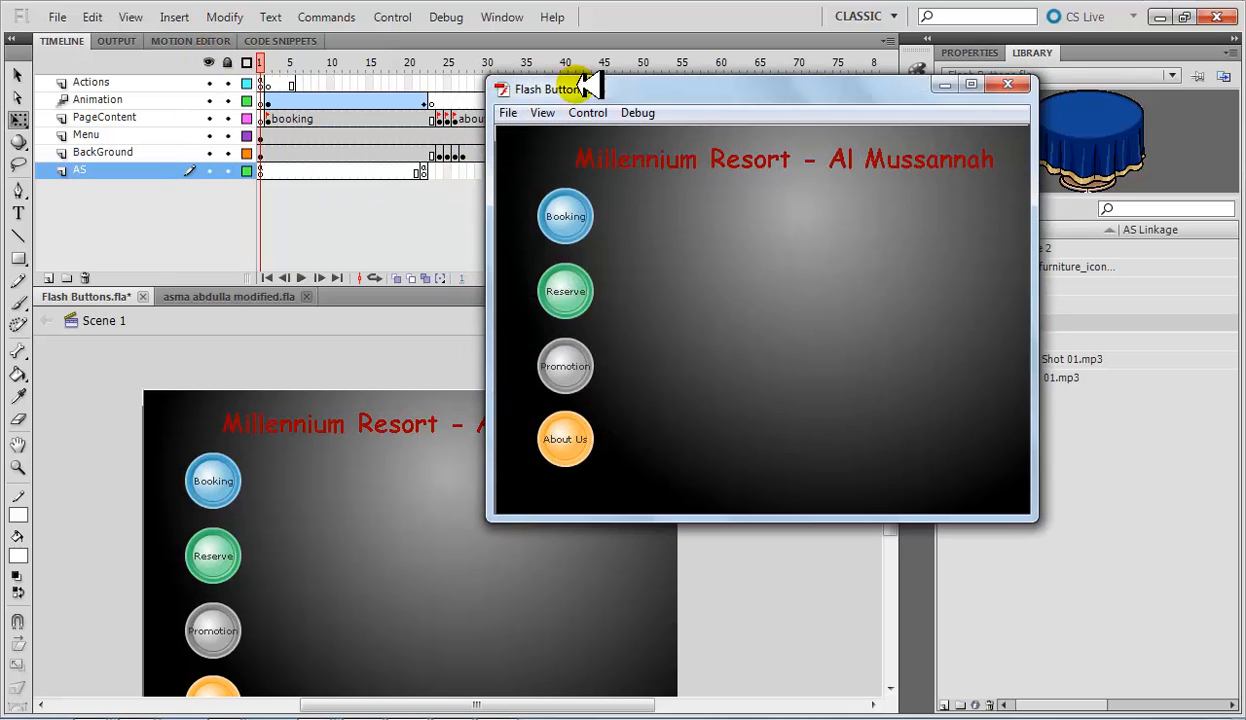
left_click_drag(598, 86, 325, 54)
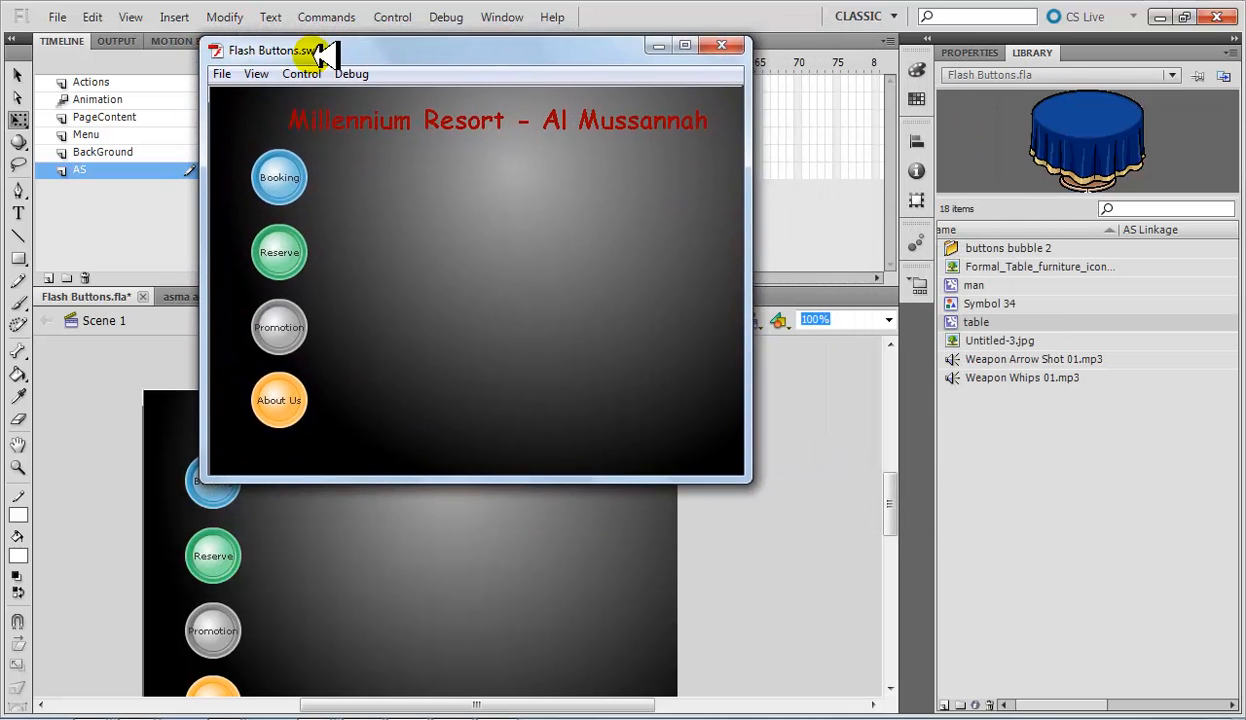
left_click(290, 168)
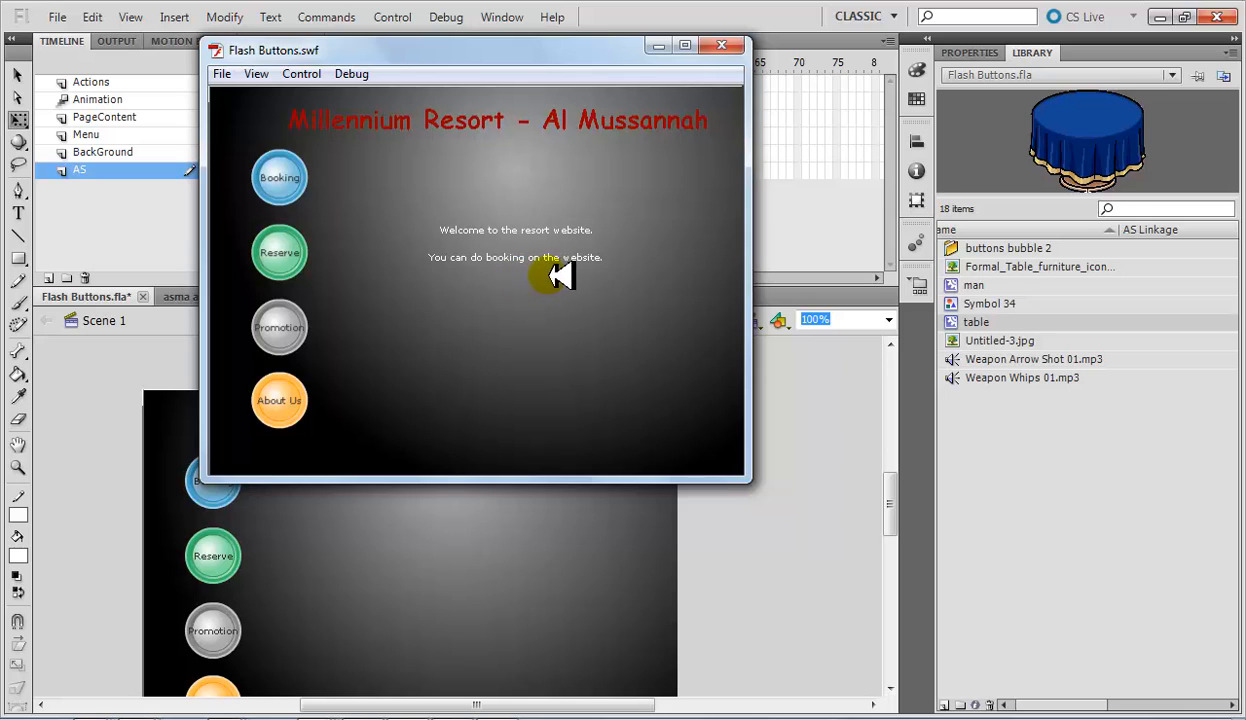
left_click(272, 170)
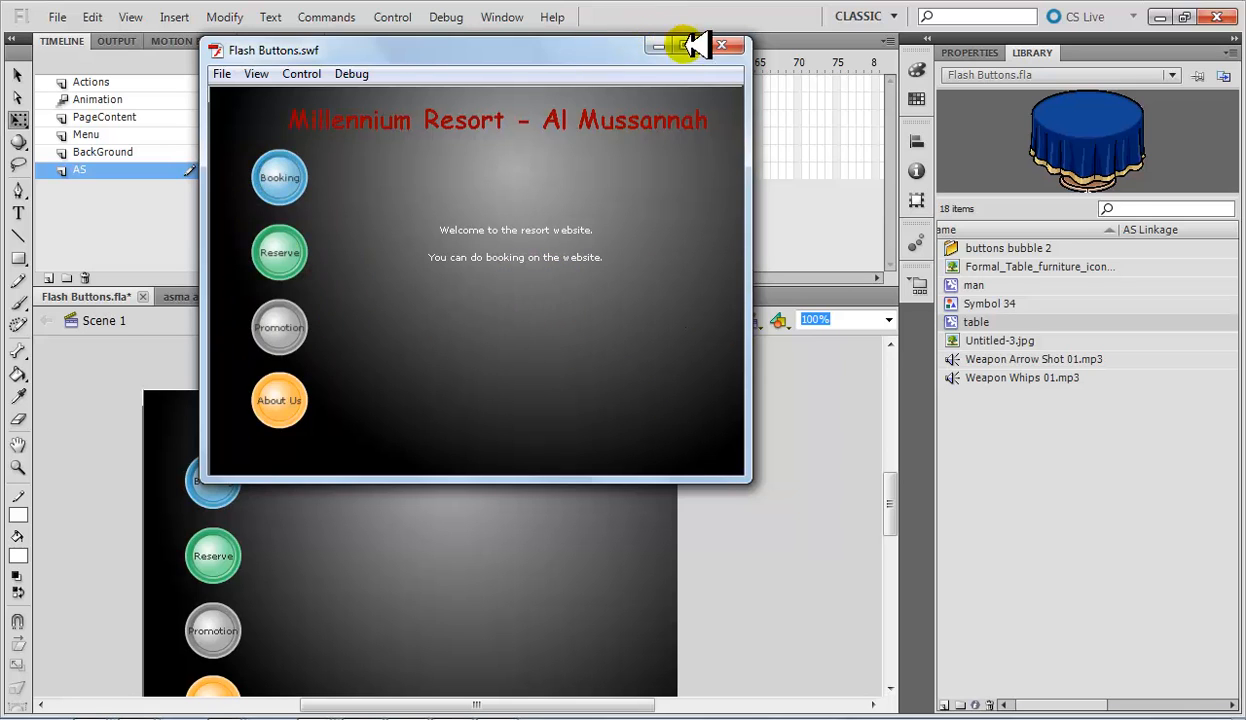
left_click(721, 45)
Step: Set the movie's frame rate to 10 fps and test the booking animation in the preview
left_click(495, 280)
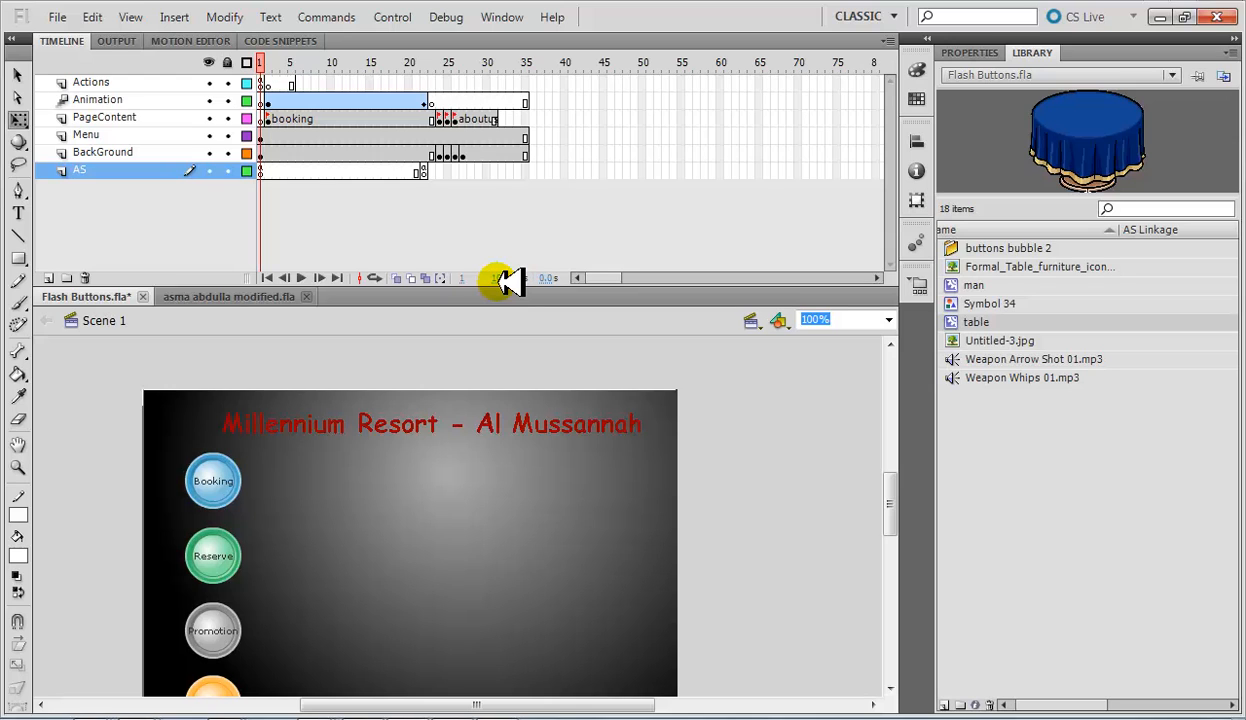
key("ctrl+Return")
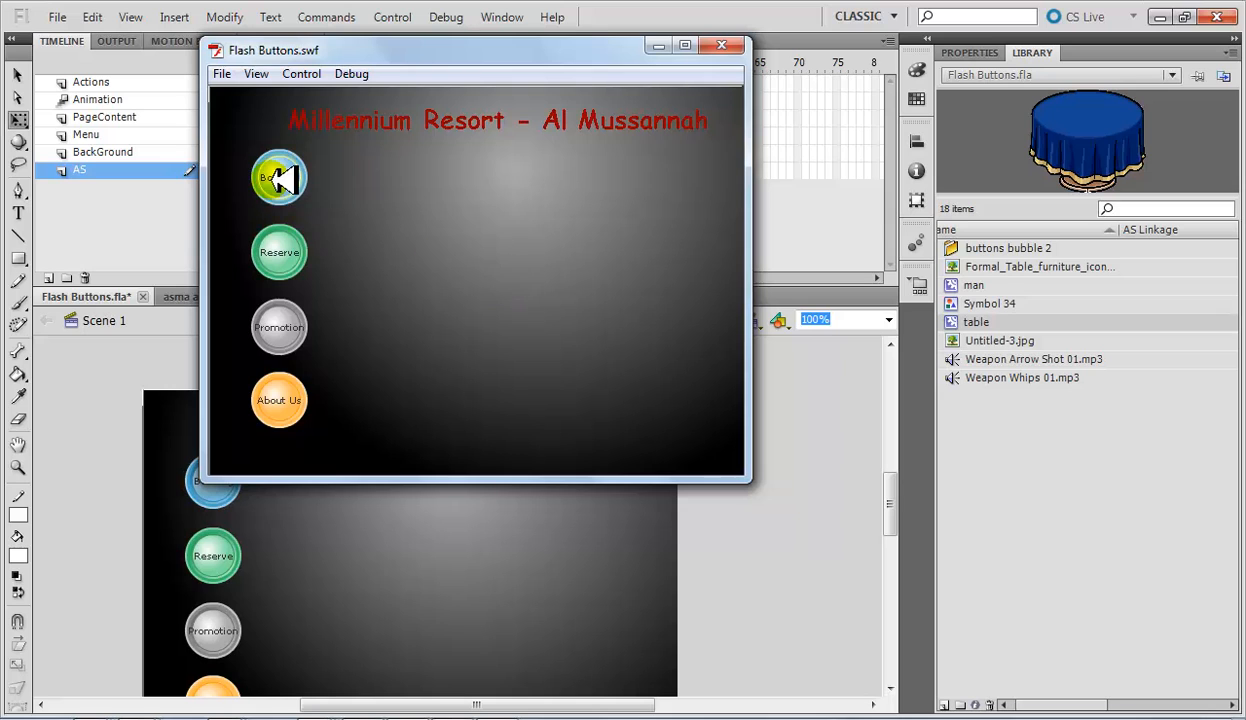
left_click(280, 178)
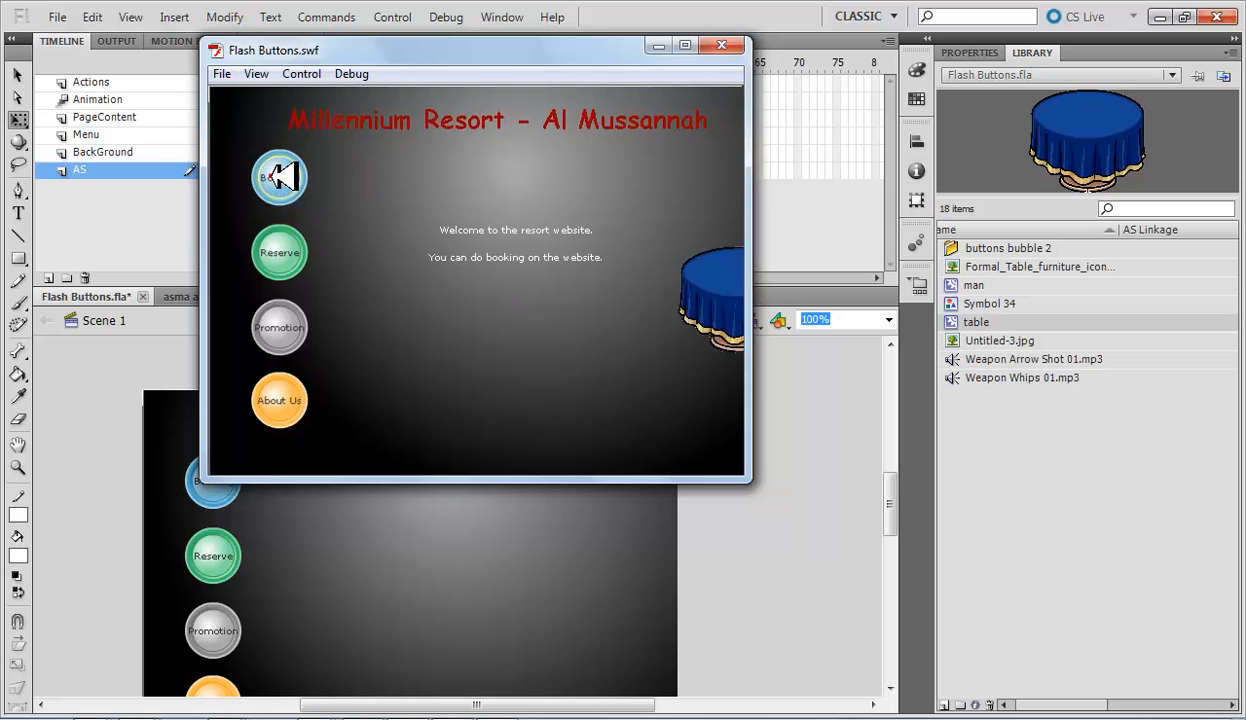
left_click(728, 46)
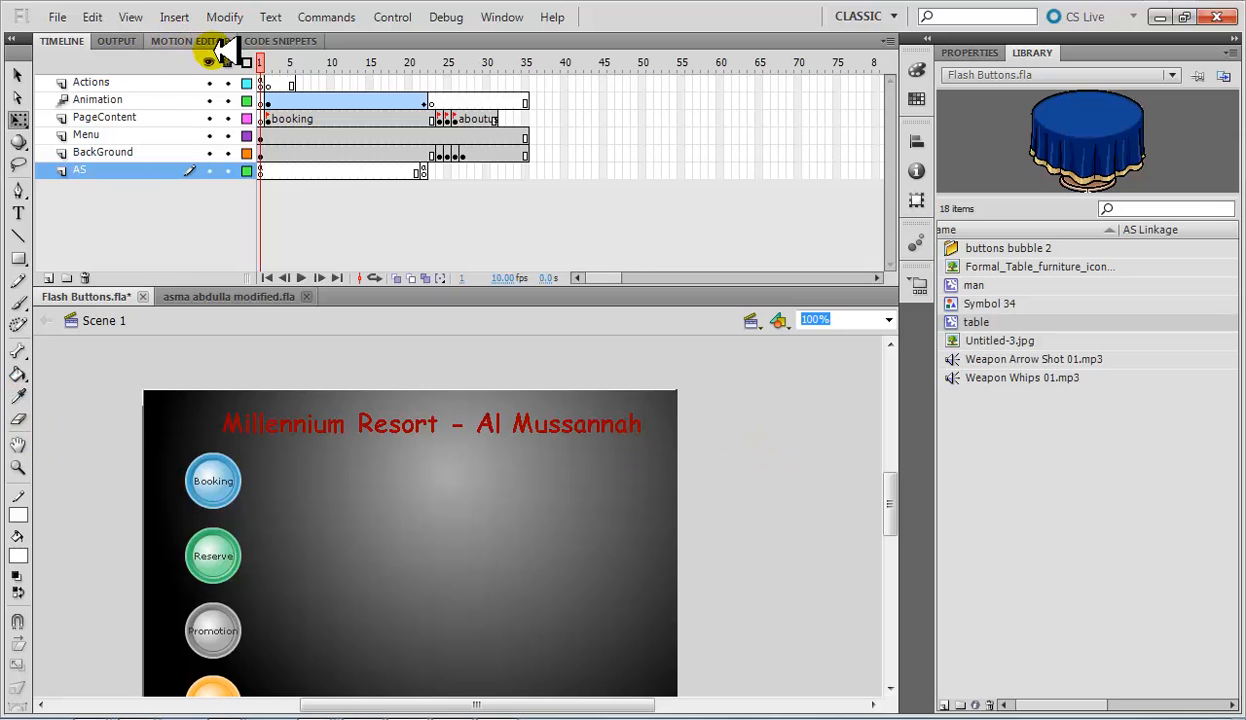
Step: Examine frame 2's booking text and the section keyframes on the PageContent layer
left_click(270, 62)
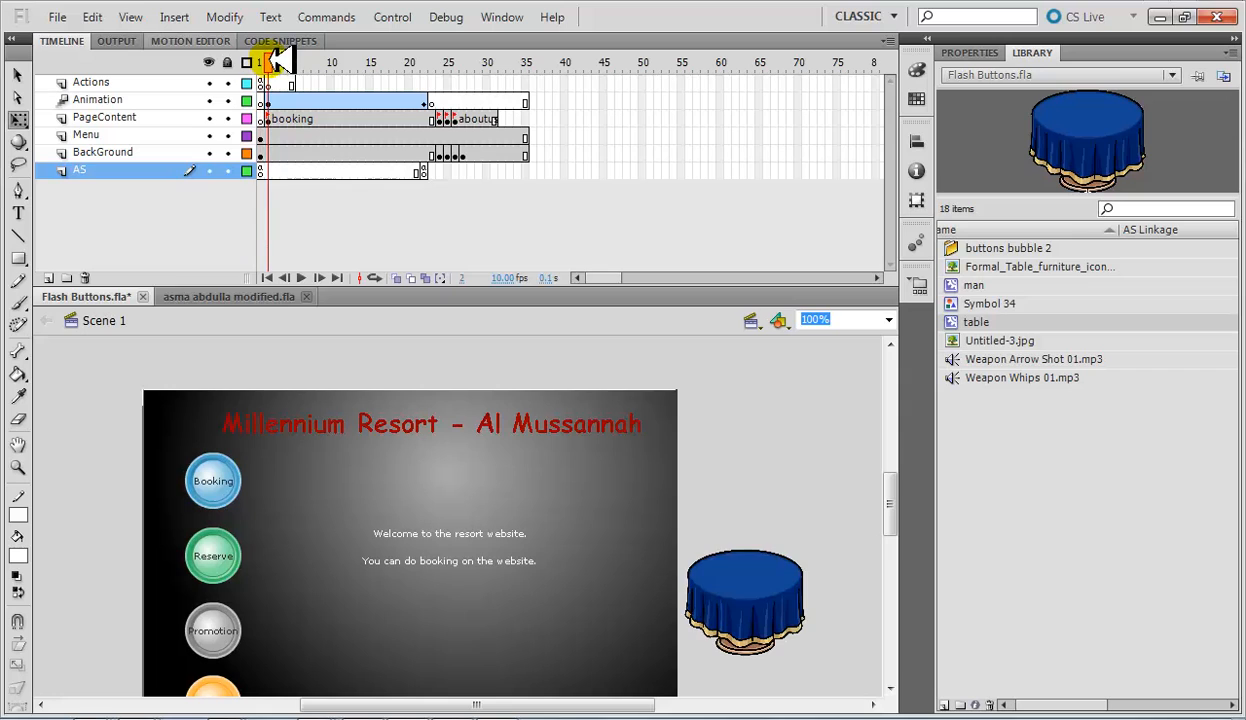
left_click(415, 545)
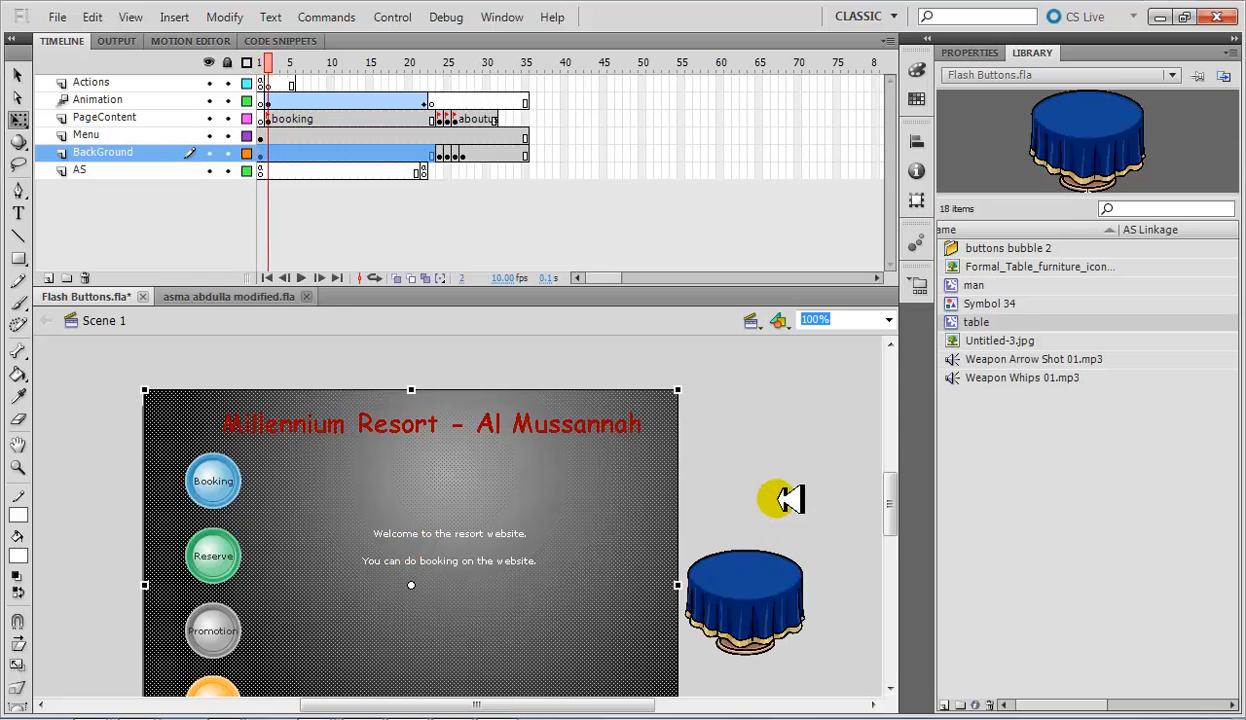
left_click(448, 562)
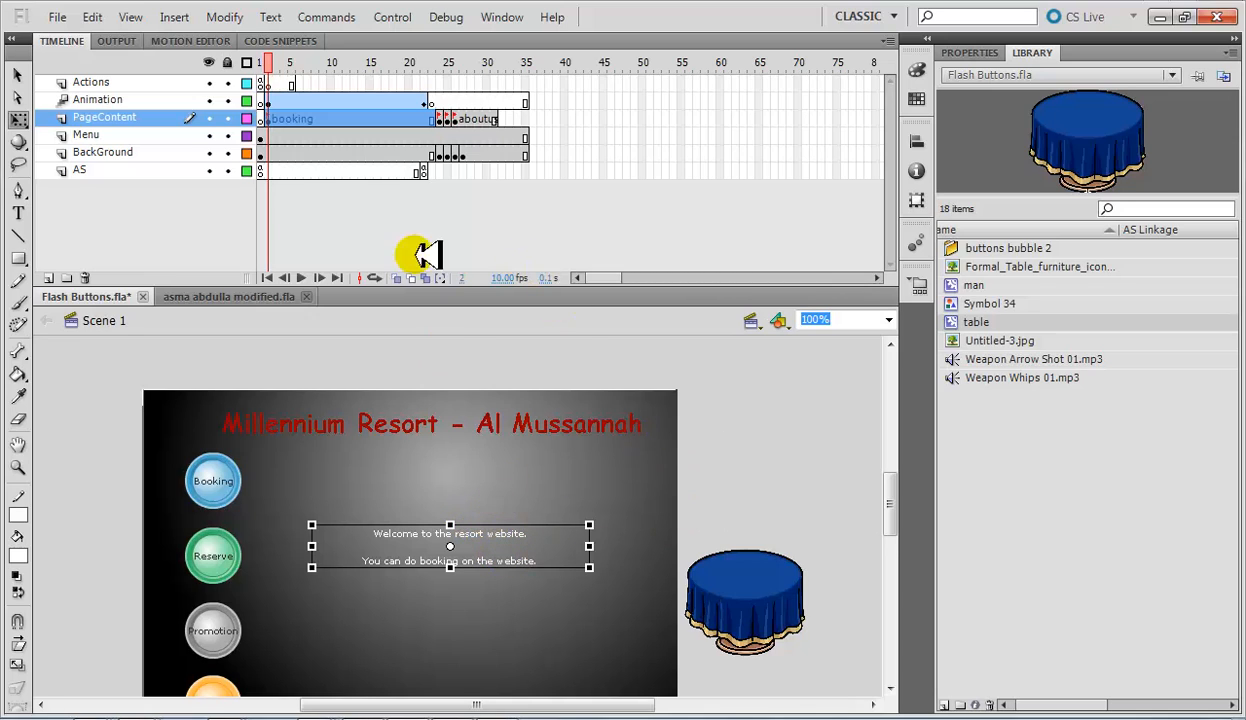
left_click(735, 511)
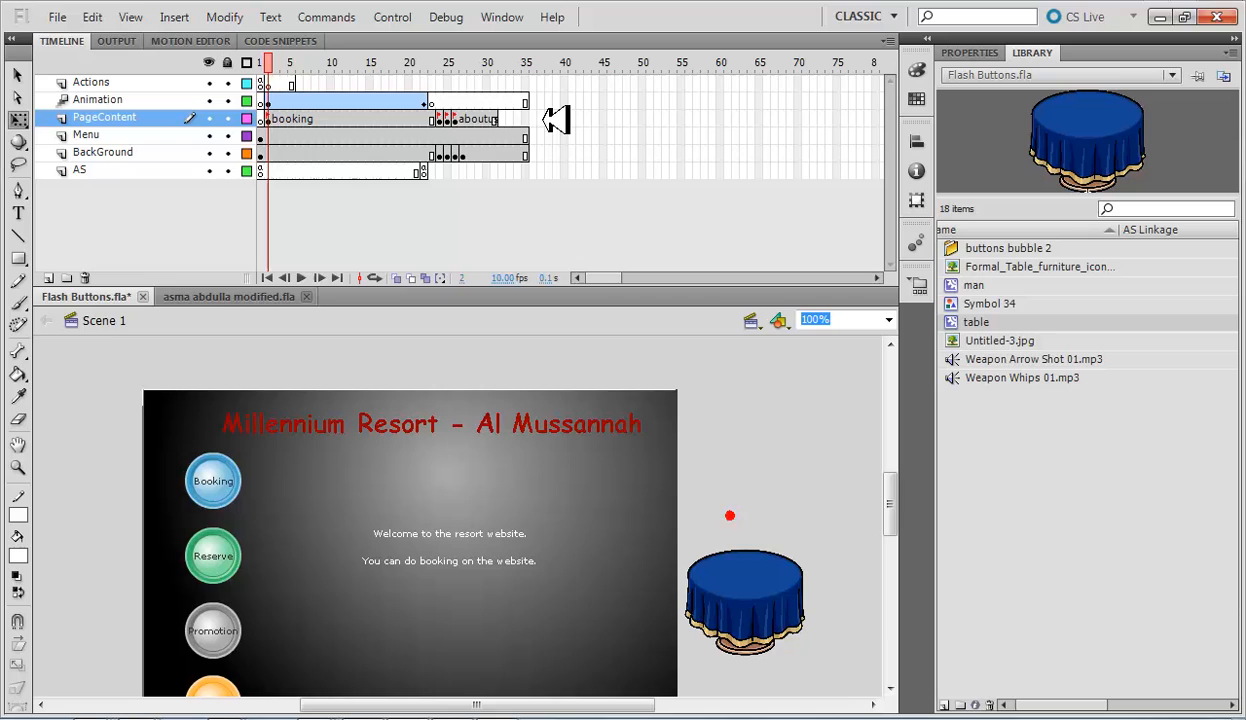
left_click(441, 118)
left_click_drag(448, 117, 270, 120)
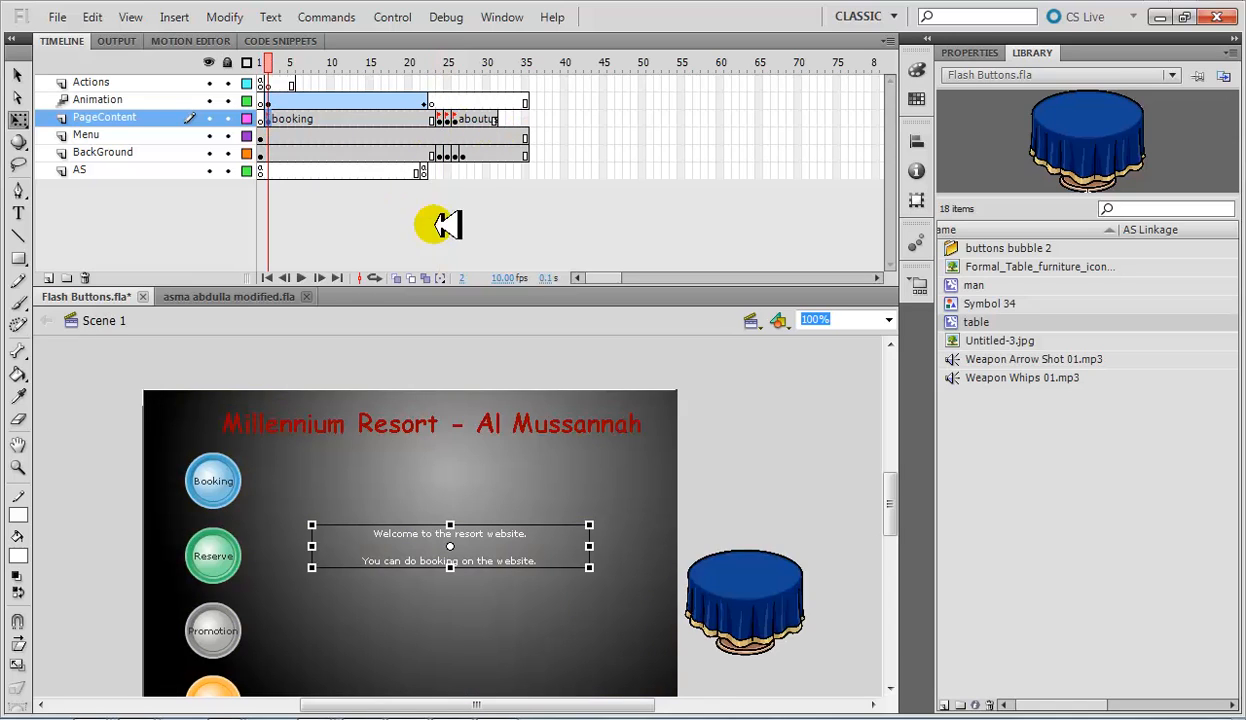
Step: Move the table lower at both frame 2 and frame 22 of its tween, keeping its path across the stage roughly horizontal
left_click(758, 591)
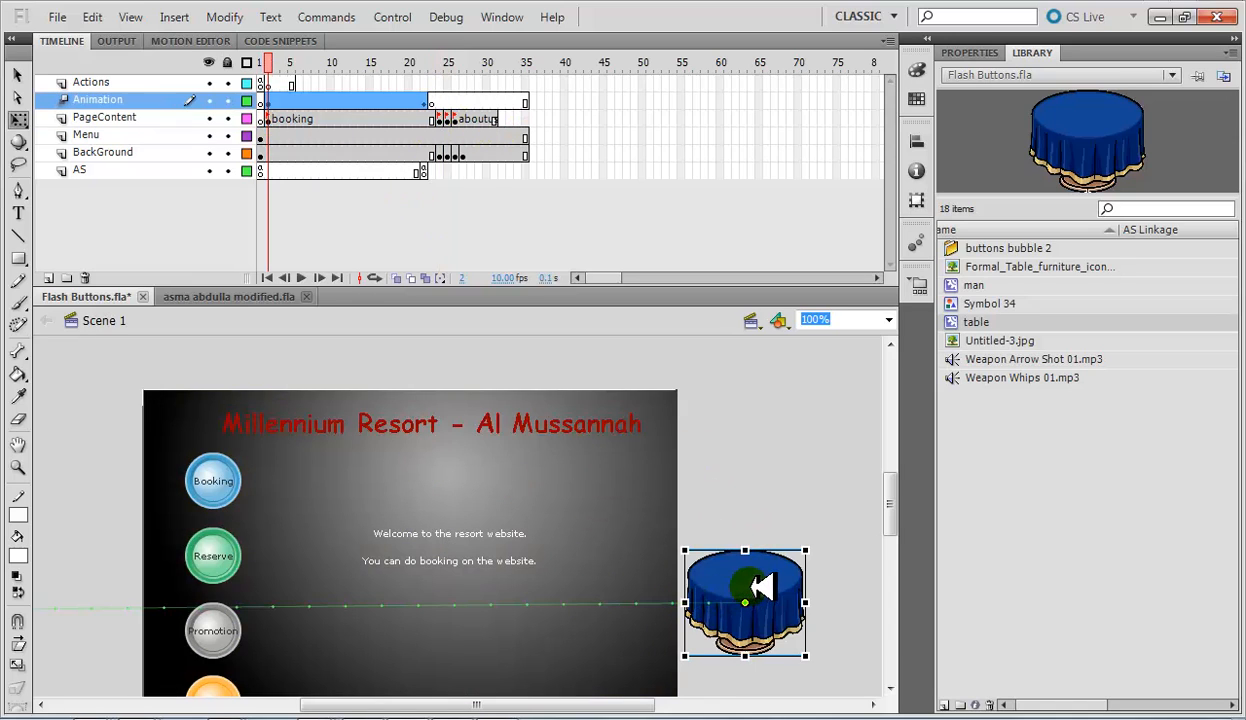
left_click_drag(760, 588, 763, 637)
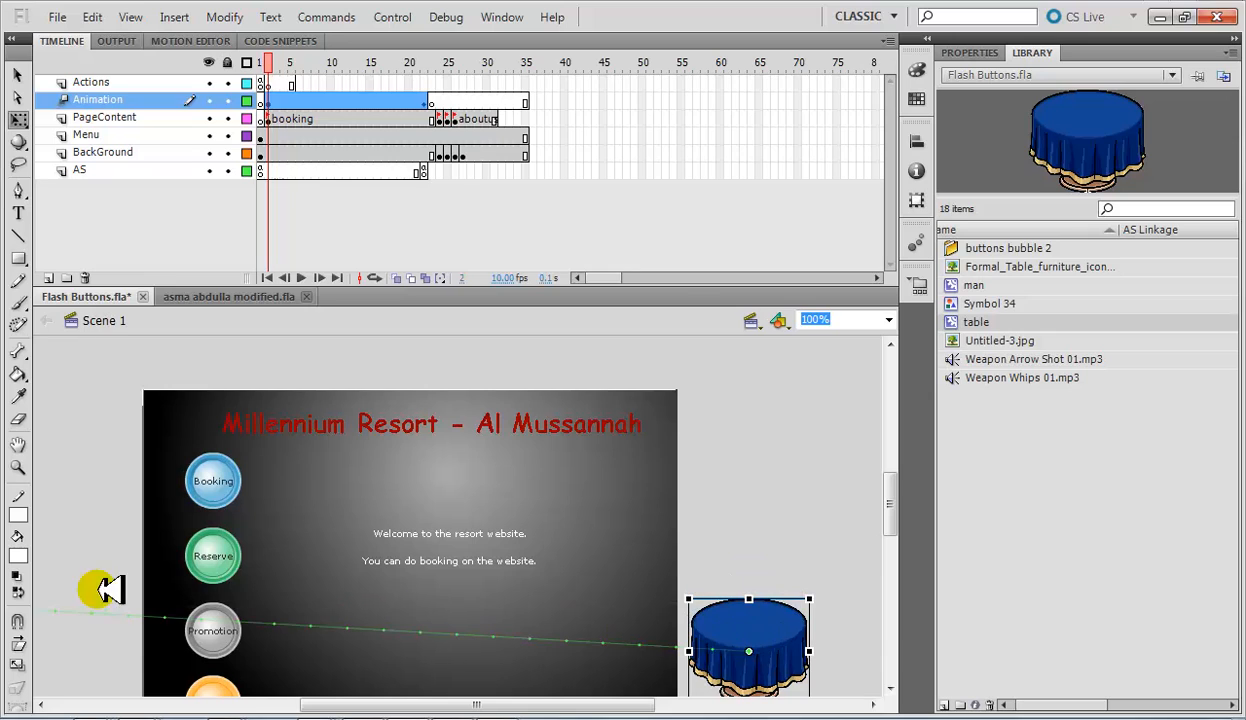
left_click(69, 610)
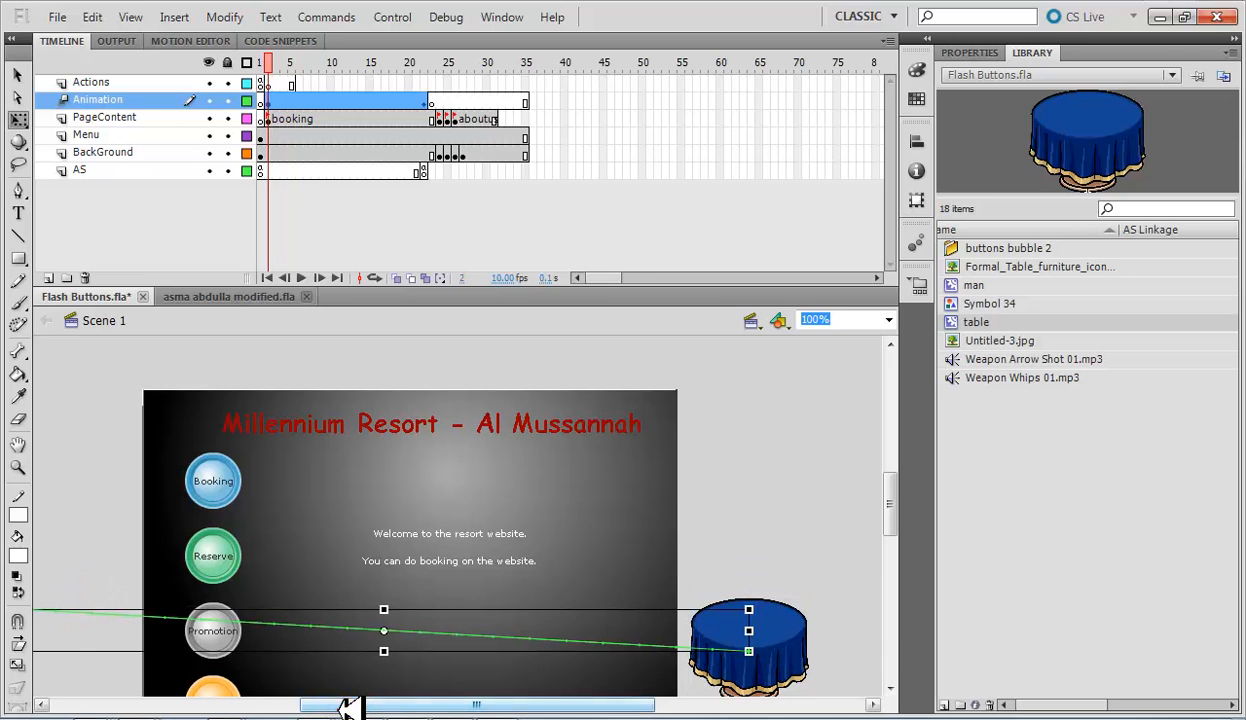
left_click_drag(348, 703, 245, 690)
left_click(270, 630)
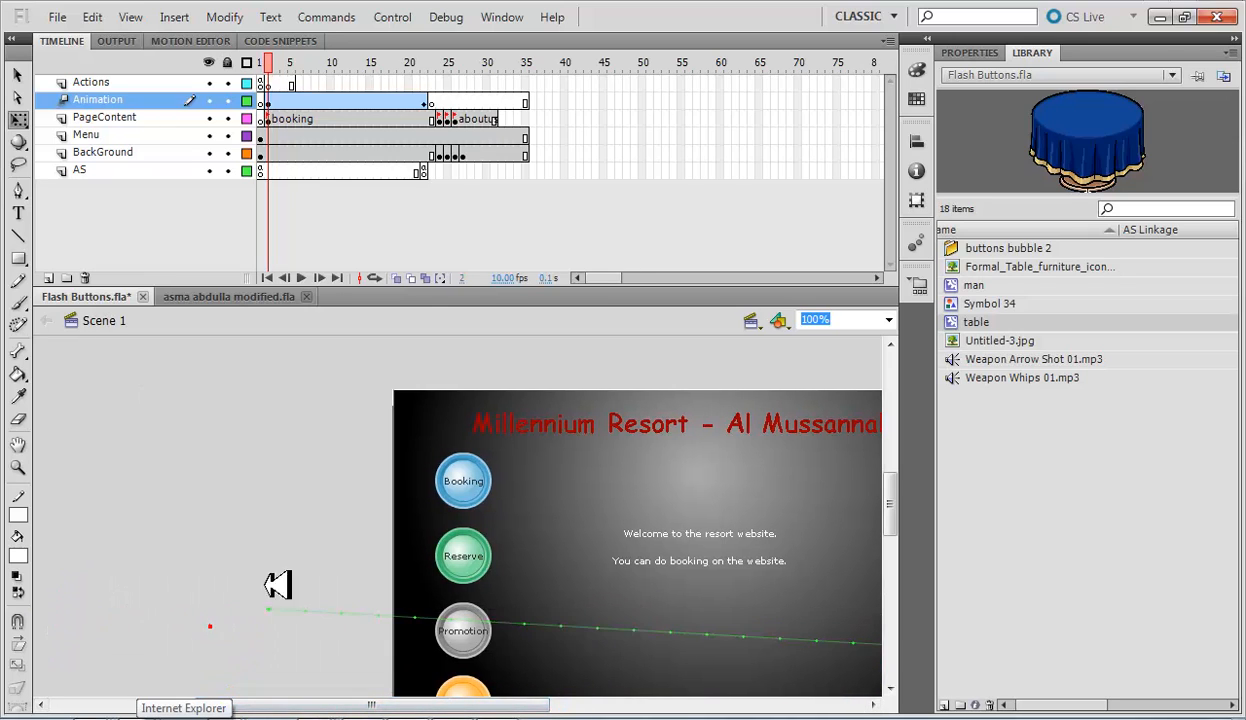
left_click(440, 128)
left_click(425, 103)
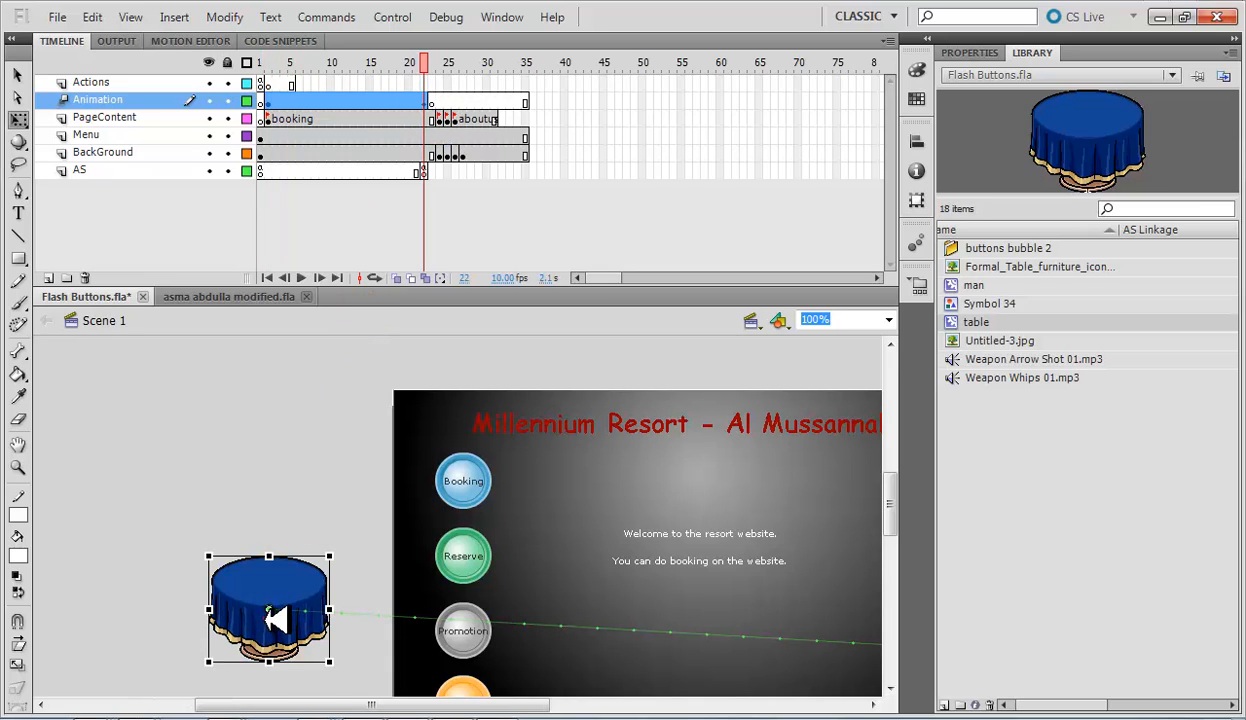
left_click_drag(267, 602, 275, 655)
left_click_drag(365, 695, 478, 703)
left_click(510, 540)
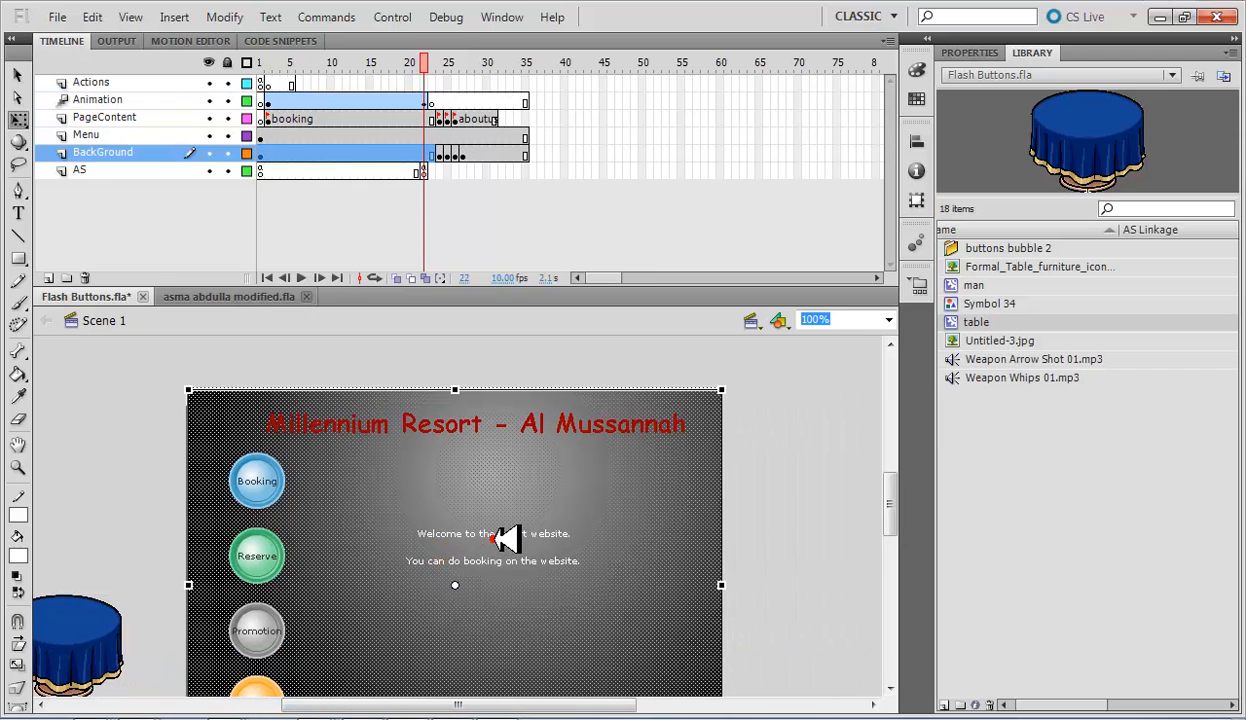
left_click(812, 465)
left_click(527, 537)
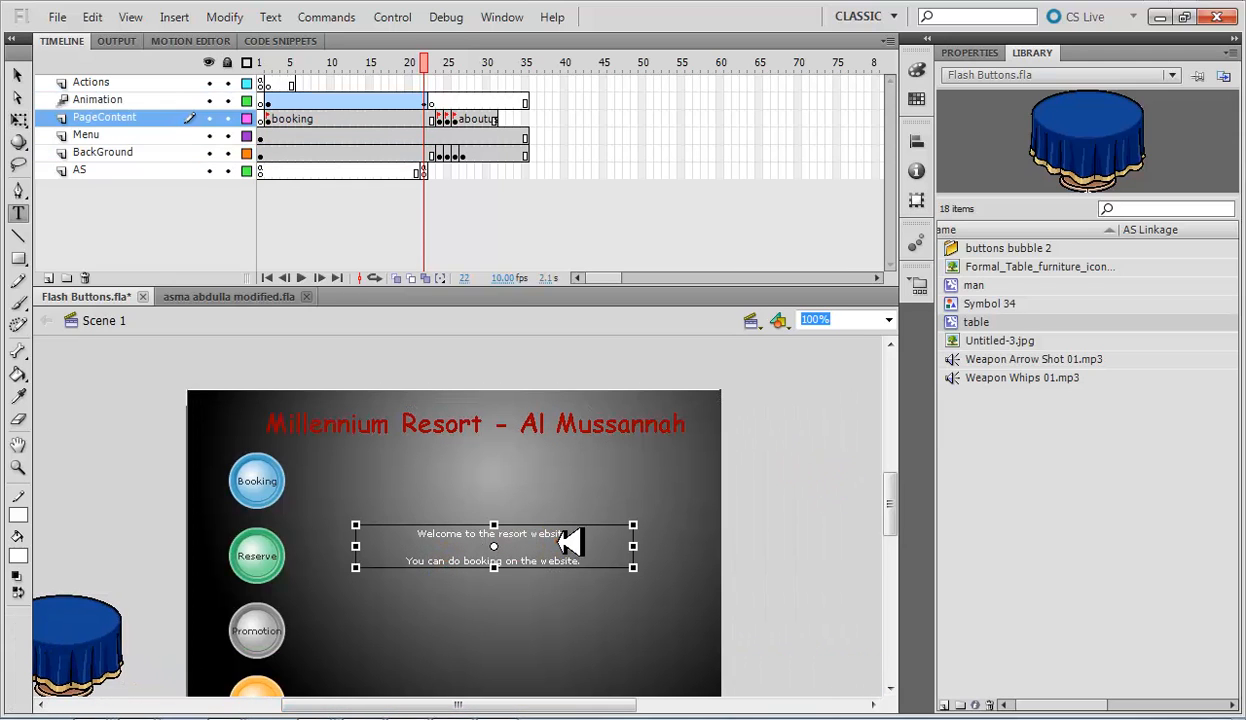
double_click(560, 543)
left_click_drag(579, 558, 395, 515)
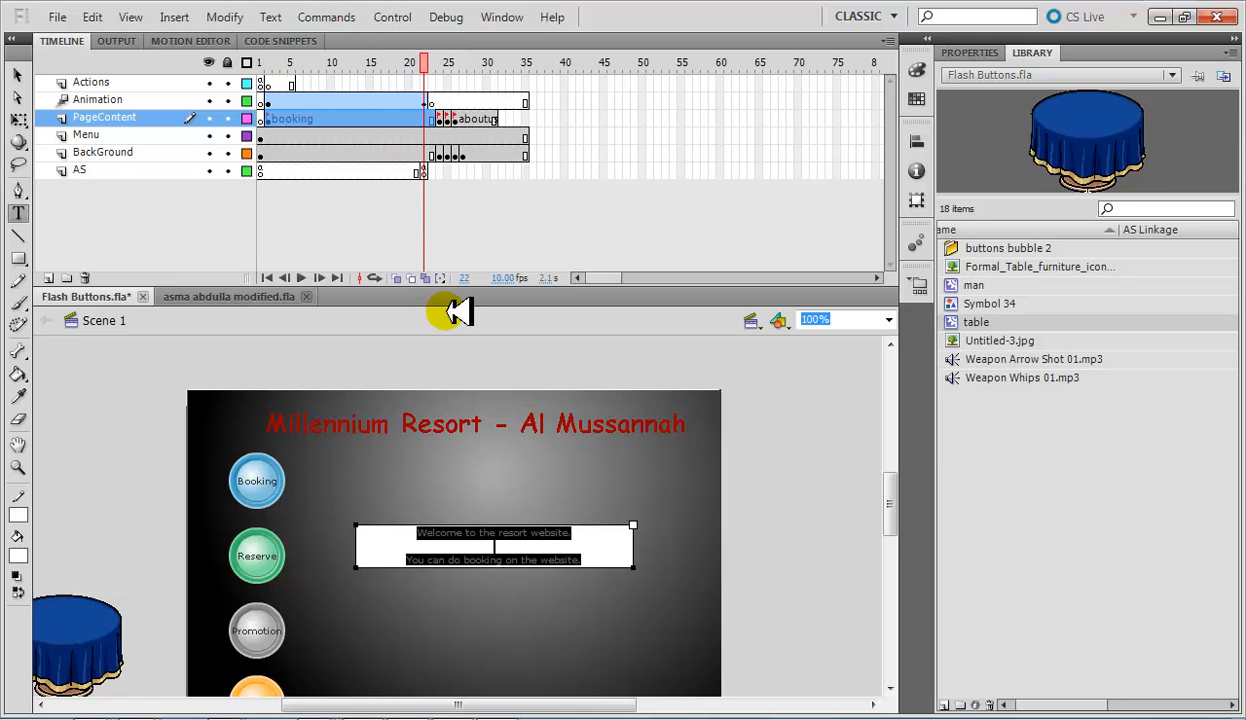
key("Escape")
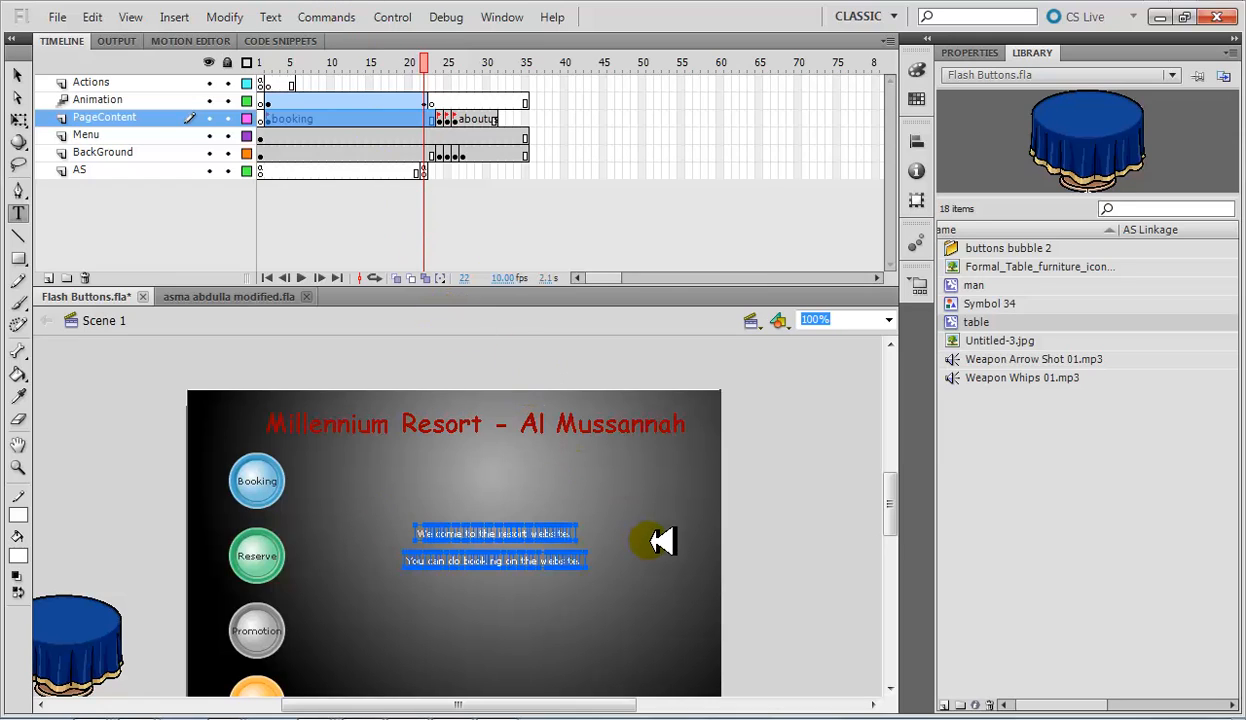
left_click(793, 529)
left_click(538, 539)
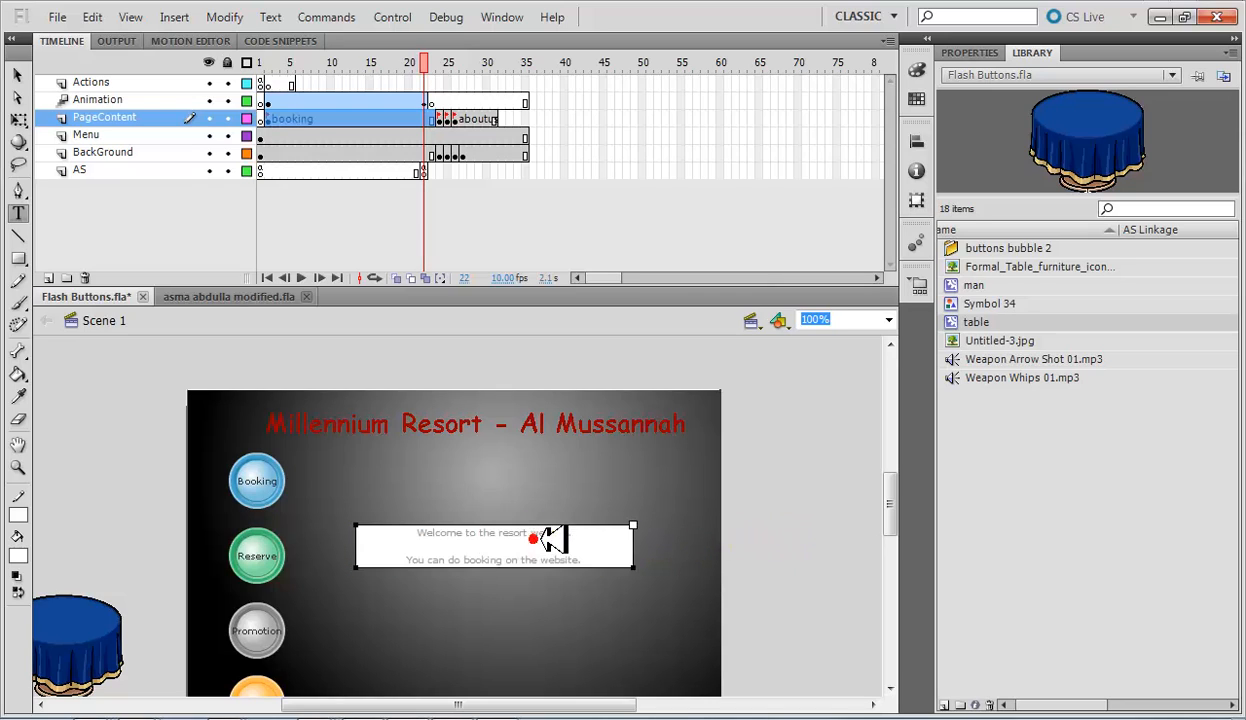
key("Escape")
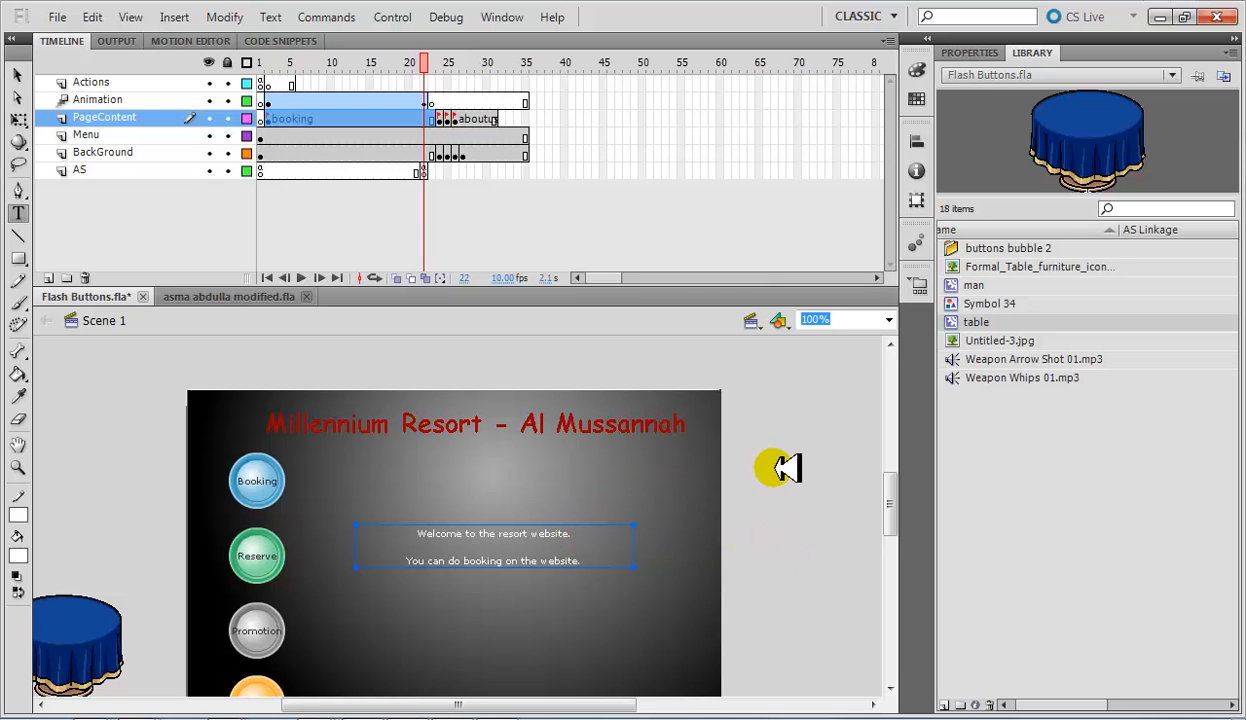
Step: Convert the booking section's welcome text block on the PageContent layer into a movie clip symbol named bookingText
left_click(18, 73)
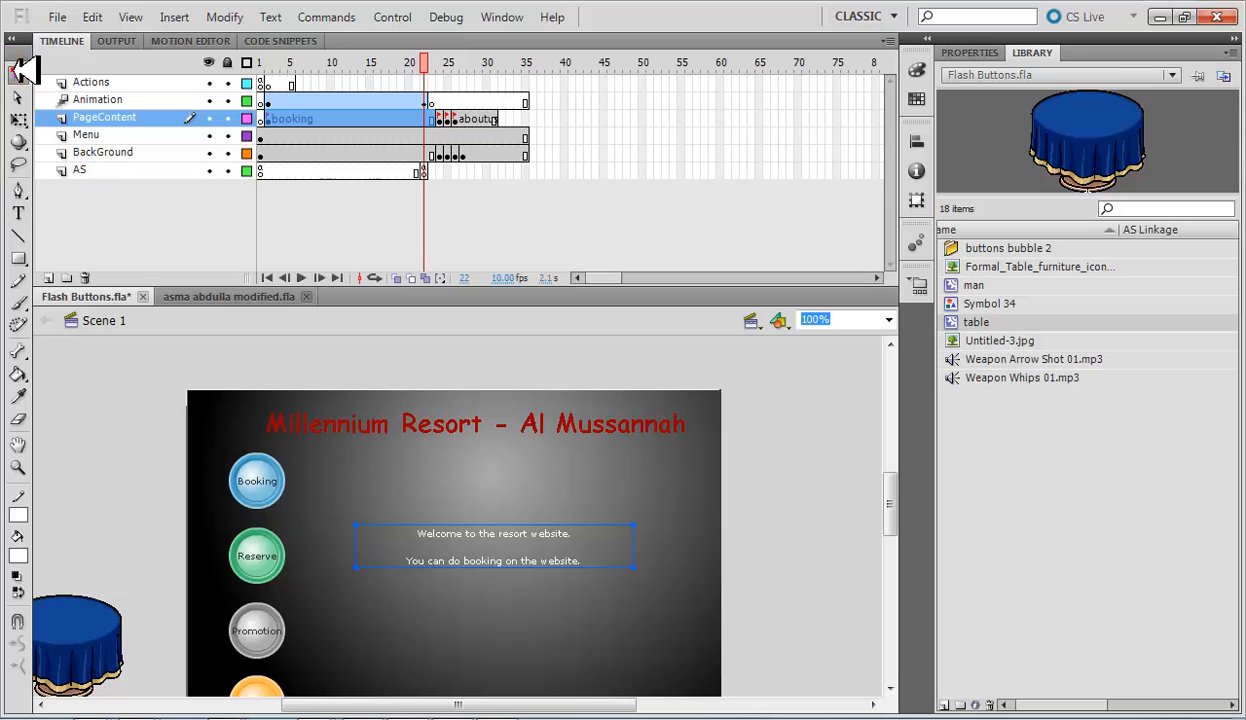
left_click_drag(306, 98, 372, 100)
left_click(470, 530)
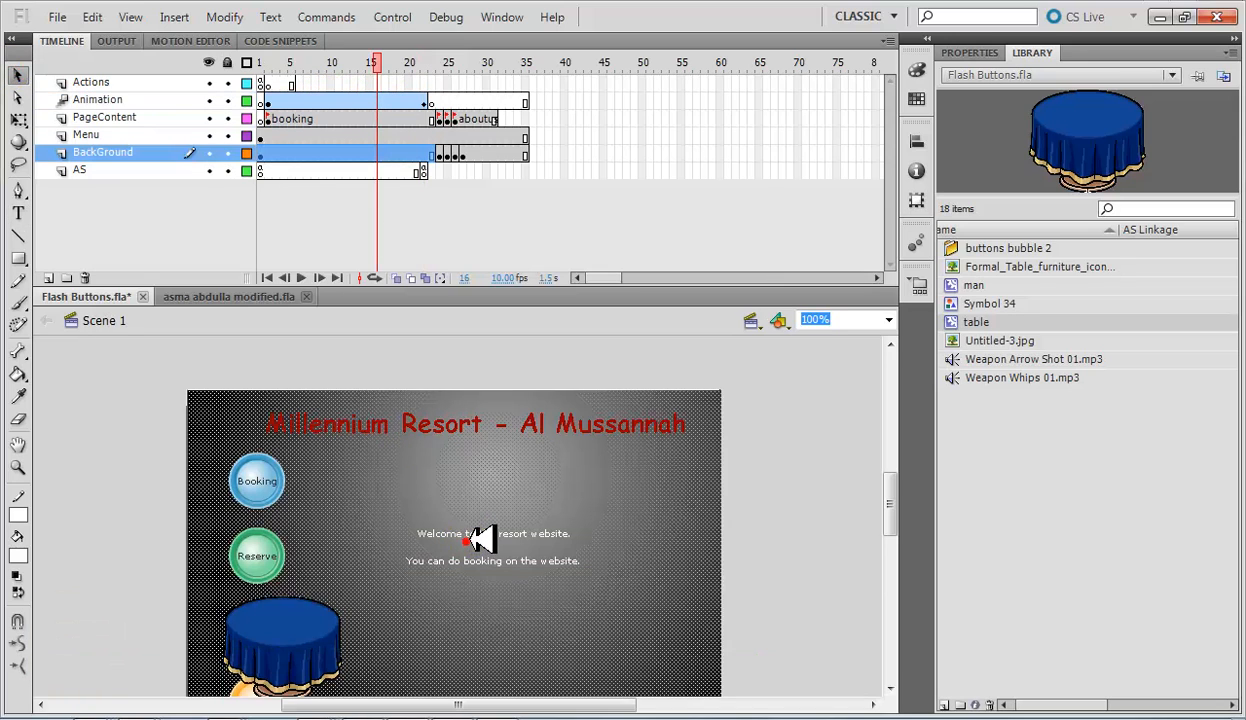
left_click(484, 542)
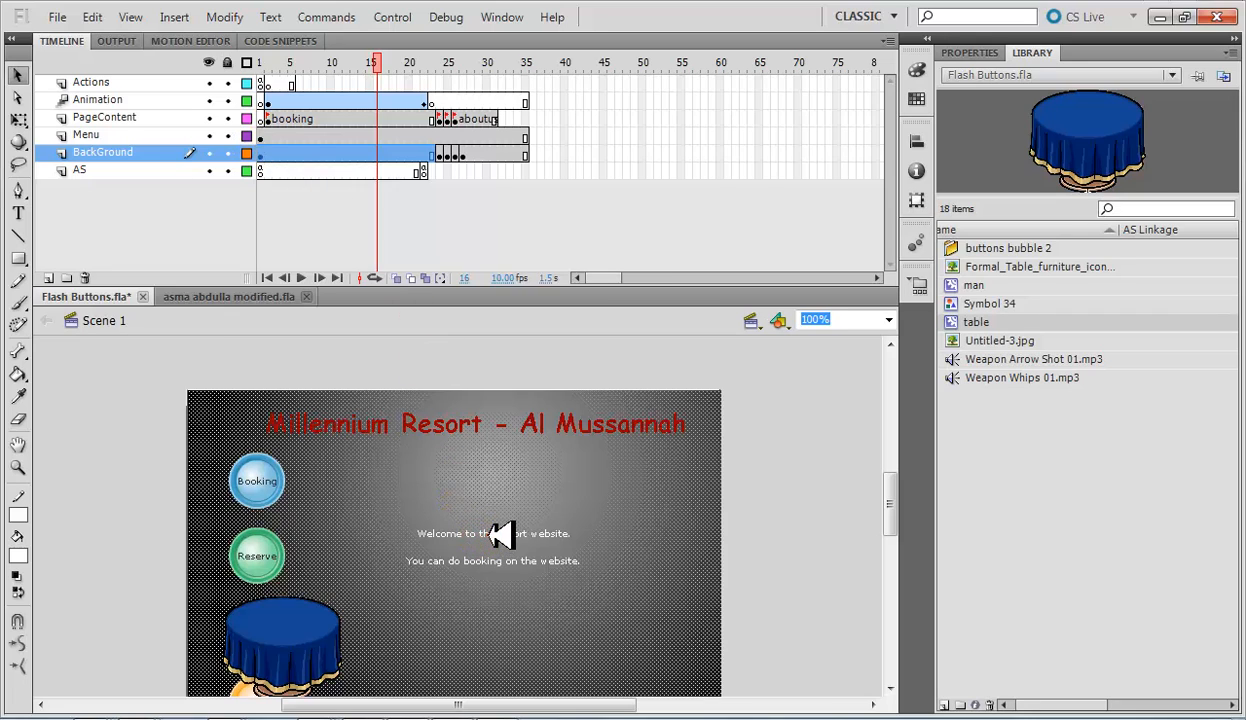
left_click(500, 535)
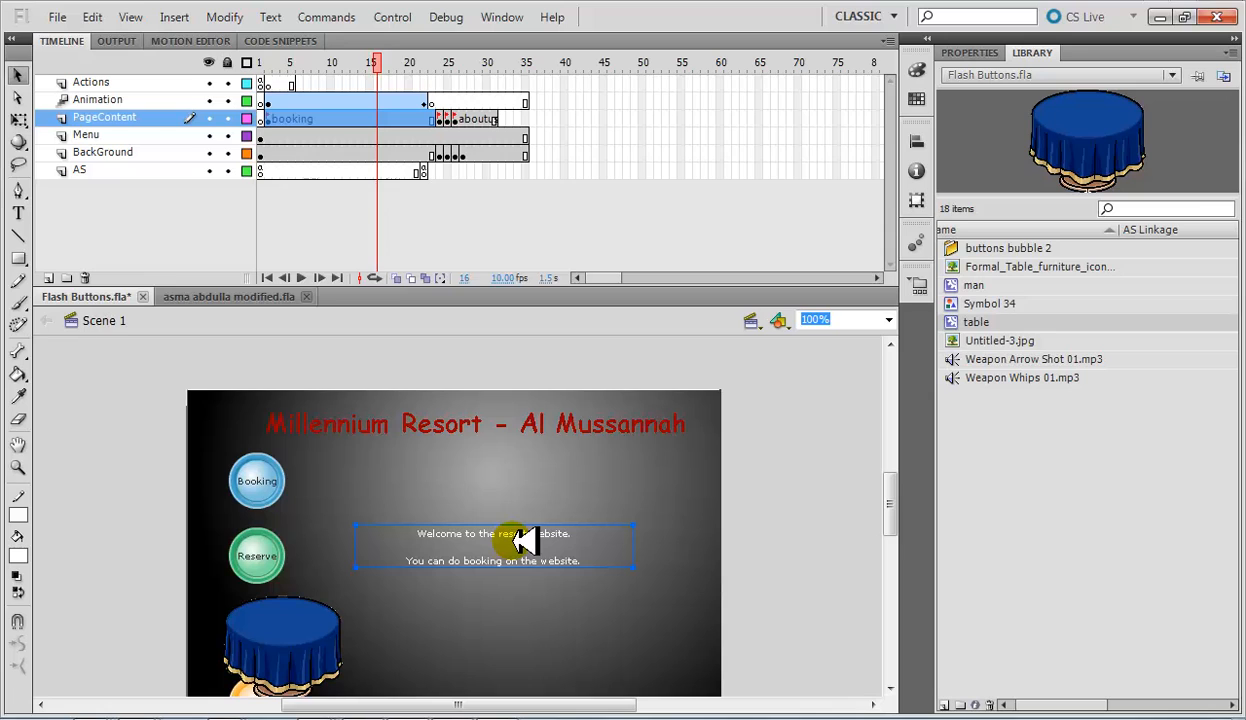
left_click(985, 53)
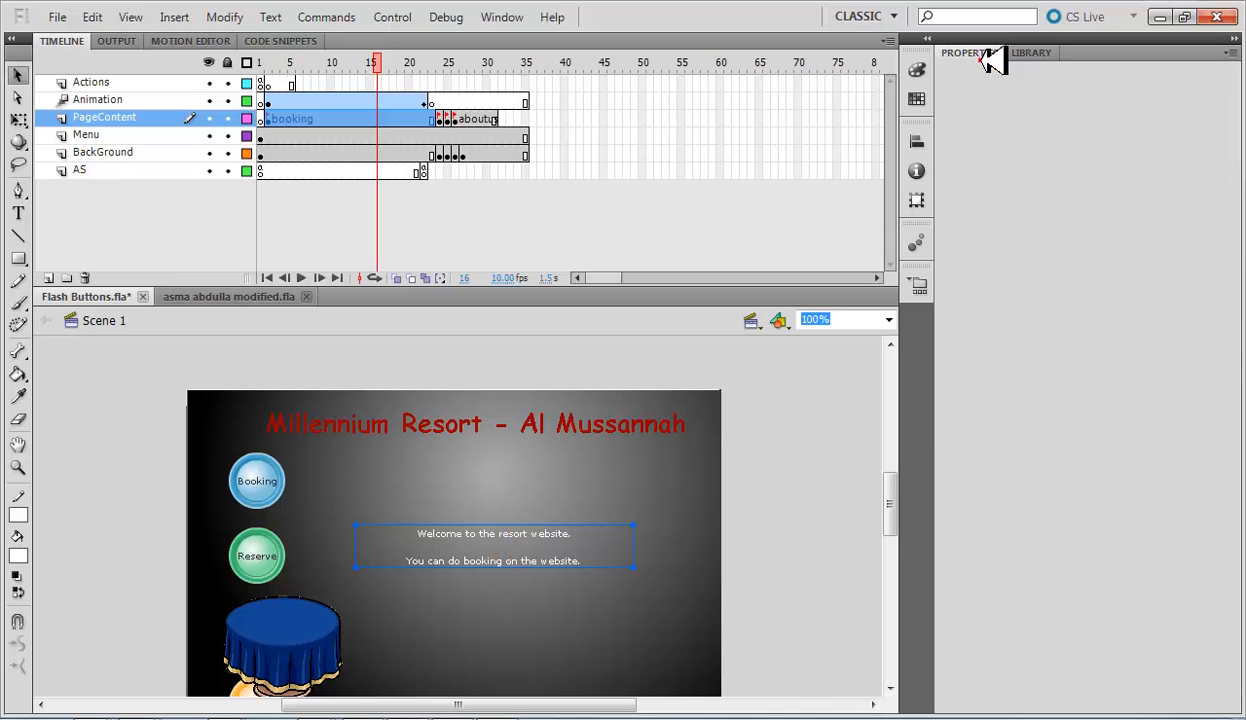
right_click(527, 545)
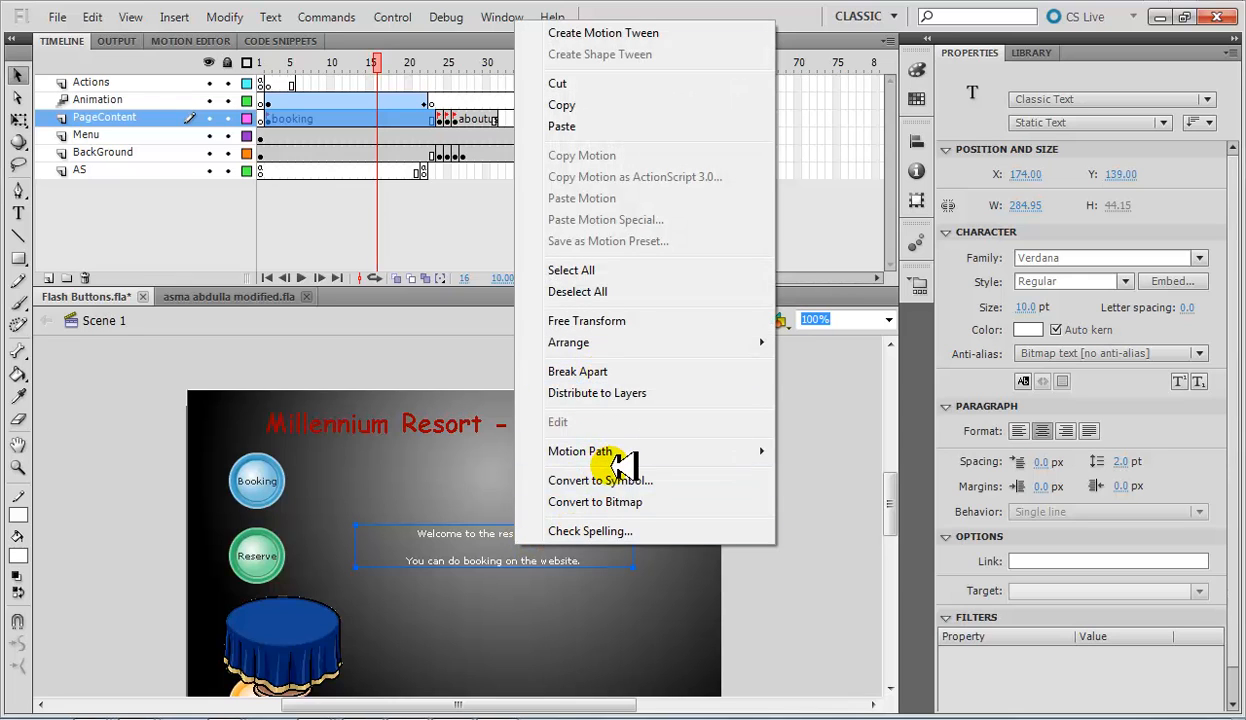
left_click(620, 480)
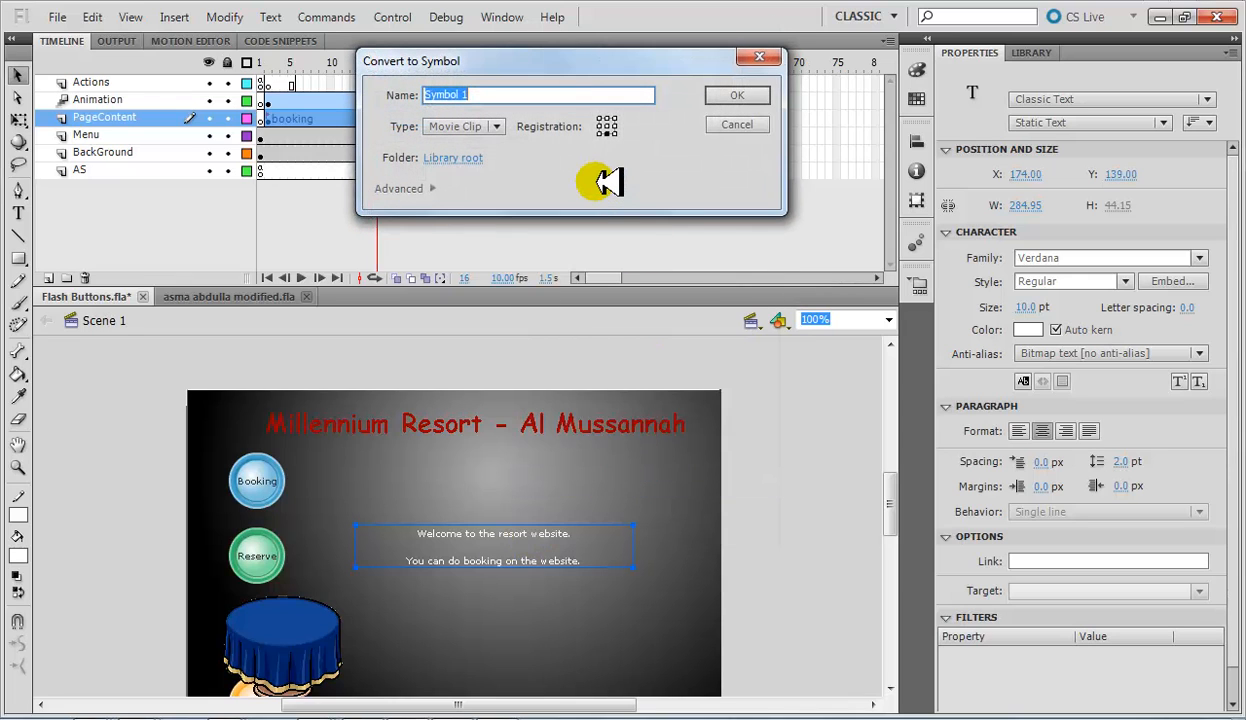
type("booking")
key("Caps_Lock")
type("T")
key("Caps_Lock")
type("e")
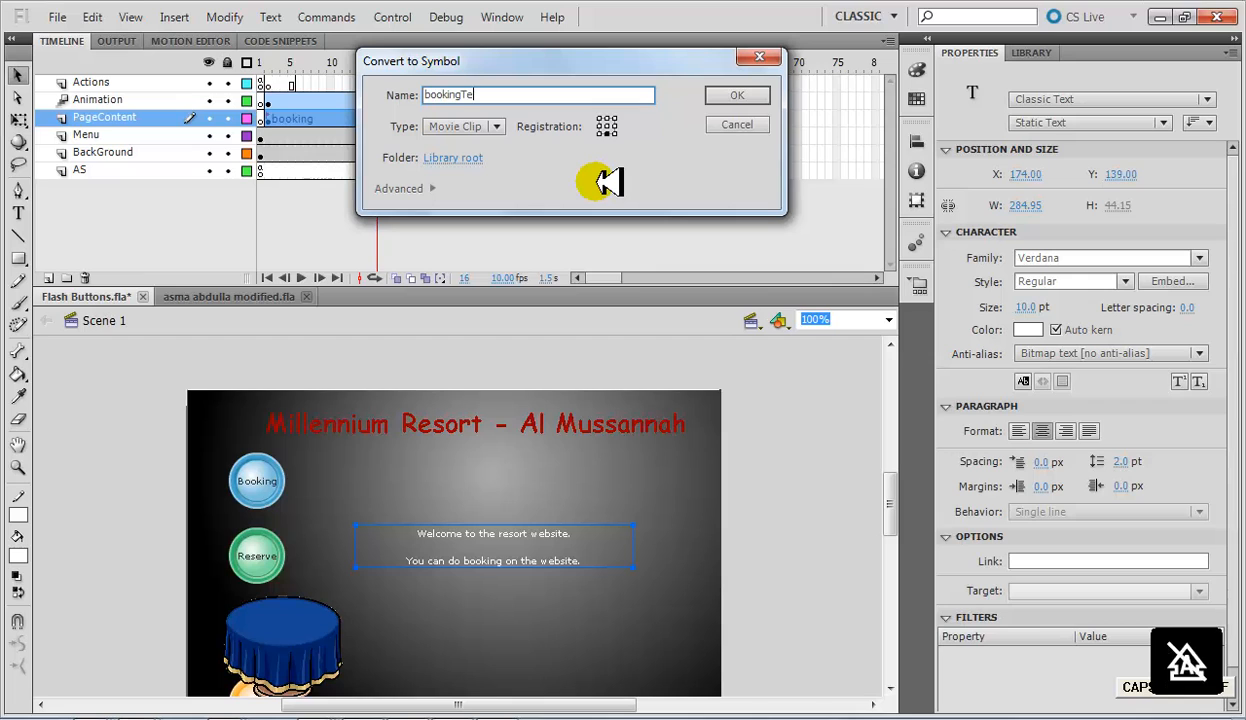
type("xt")
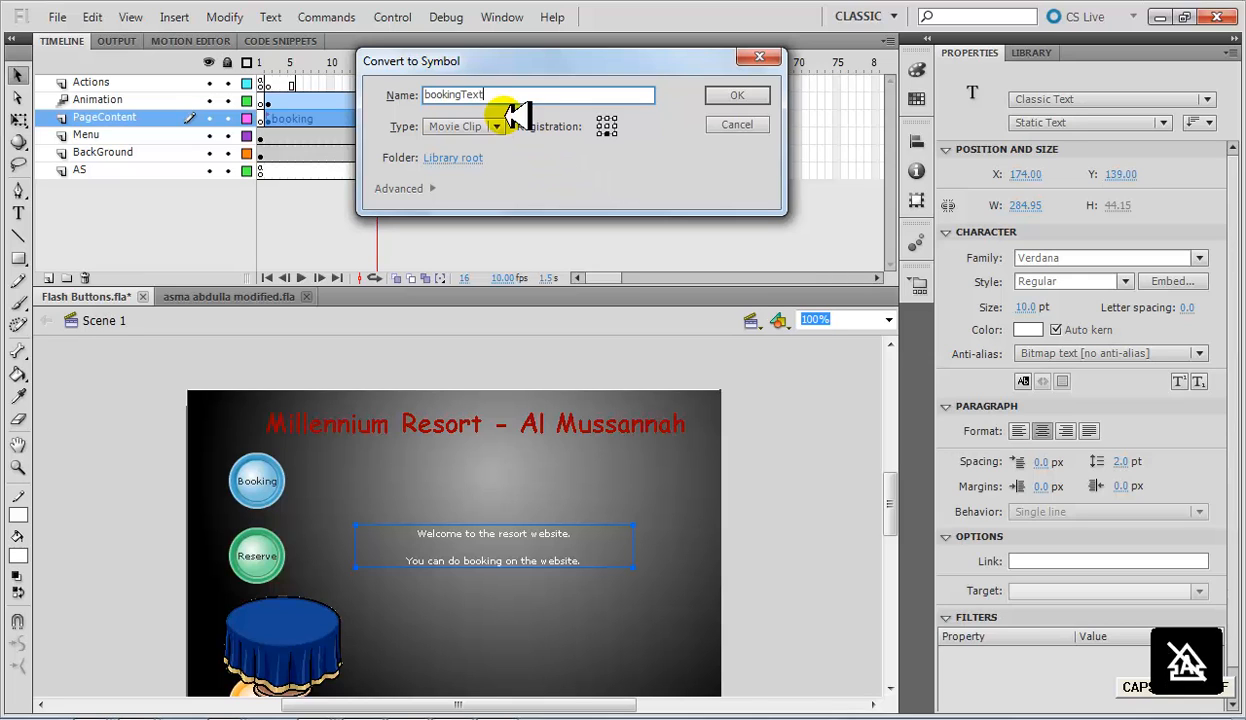
left_click(760, 96)
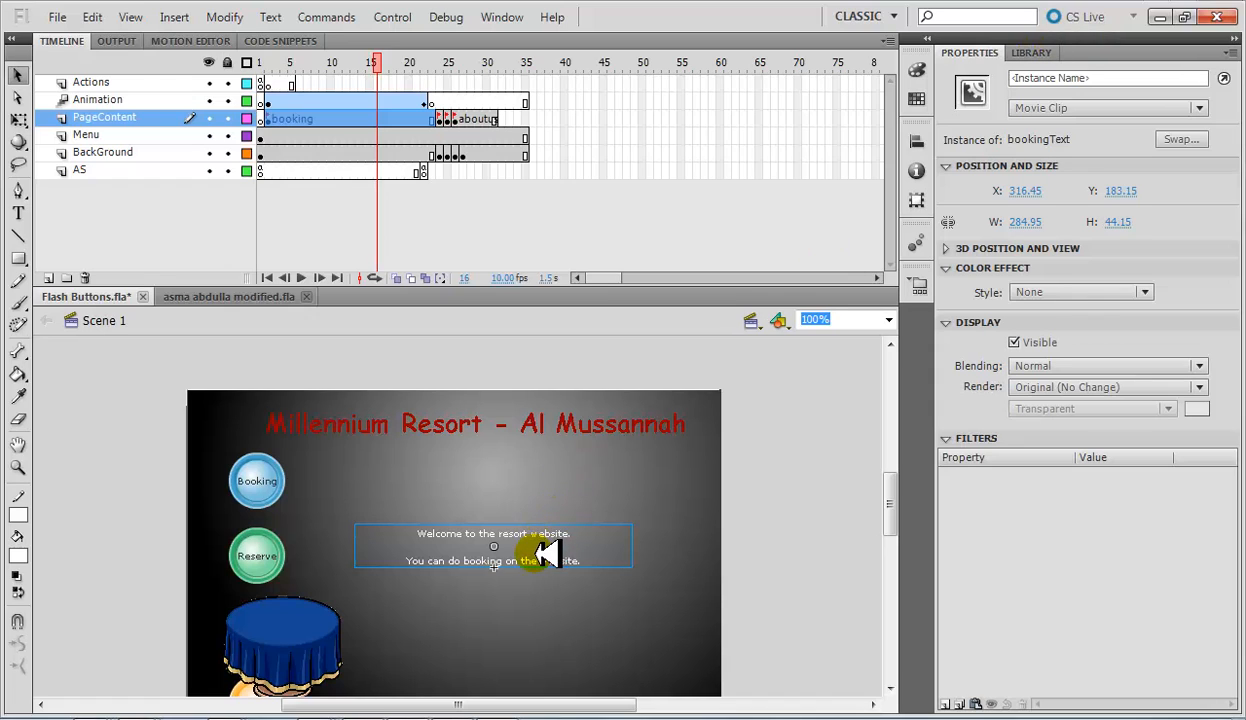
Step: Try the Alpha color effect at 8% on the bookingText clip and reset its style to None
left_click(1150, 292)
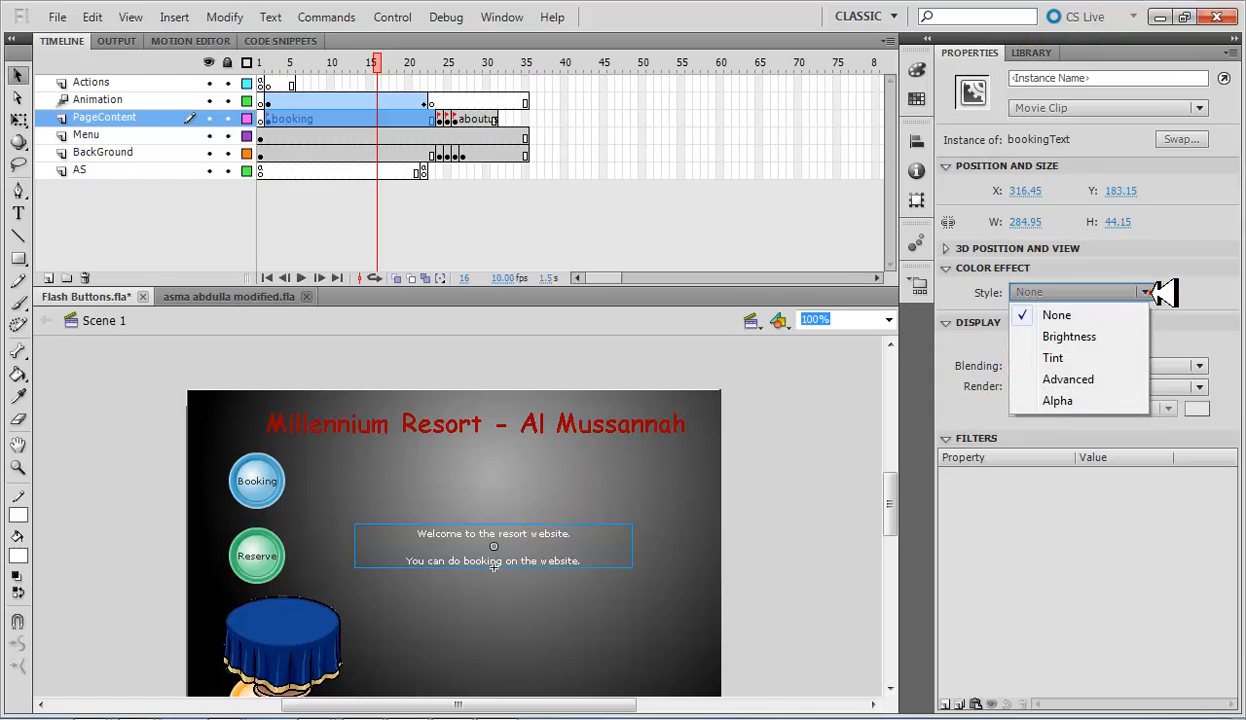
left_click(1088, 400)
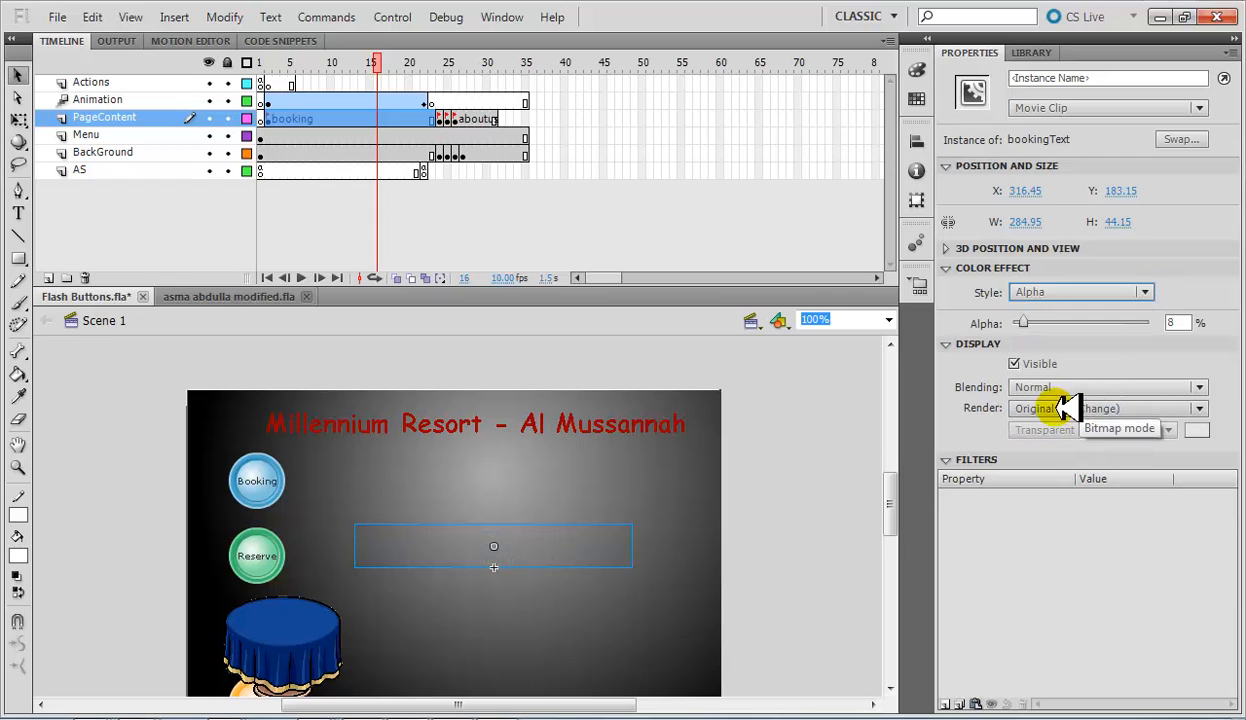
left_click(1152, 291)
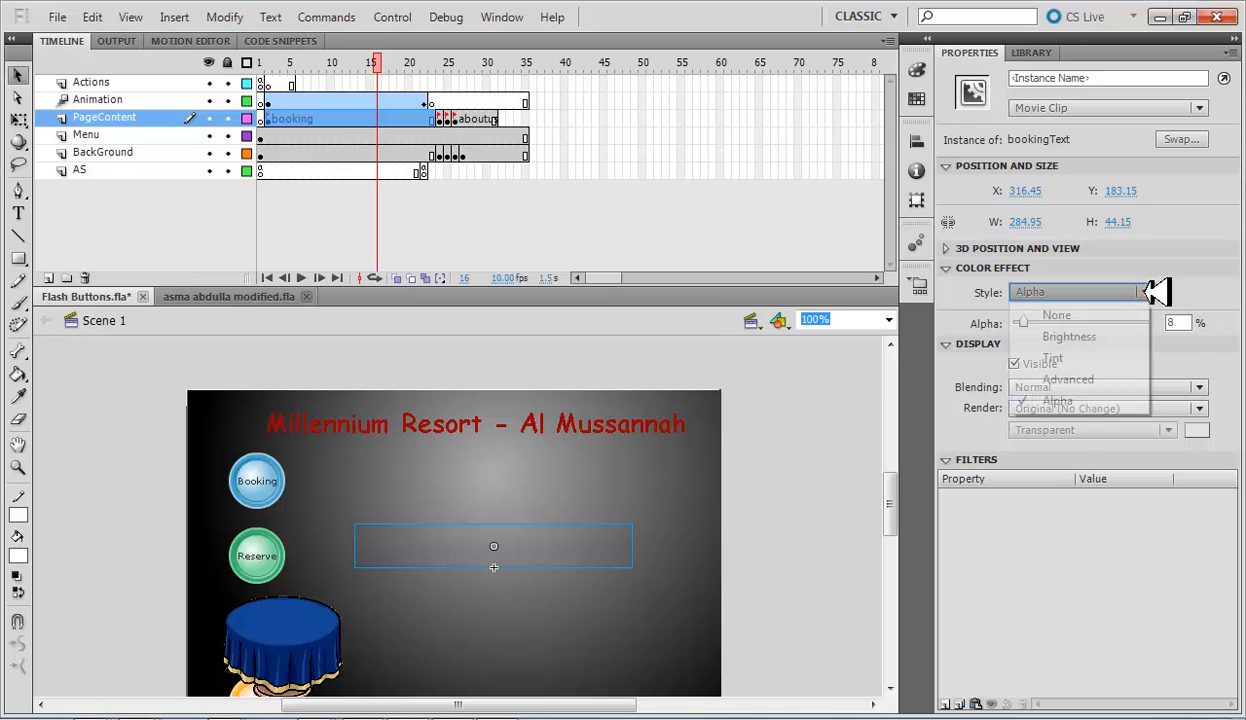
left_click(1126, 308)
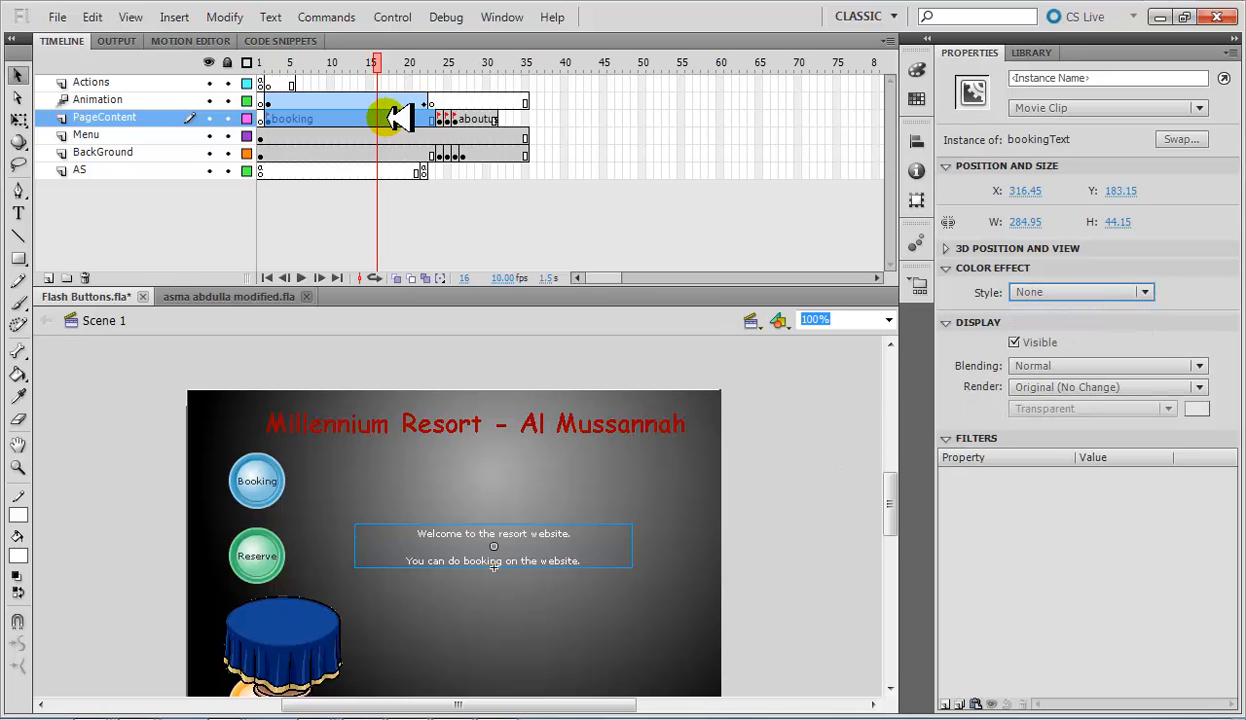
Step: Insert a keyframe at frame 15 of the PageContent layer, within the booking section
left_click(268, 118)
mouse_move(280, 118)
left_mouse_down()
mouse_move(447, 118)
mouse_move(334, 117)
mouse_move(360, 118)
left_mouse_up()
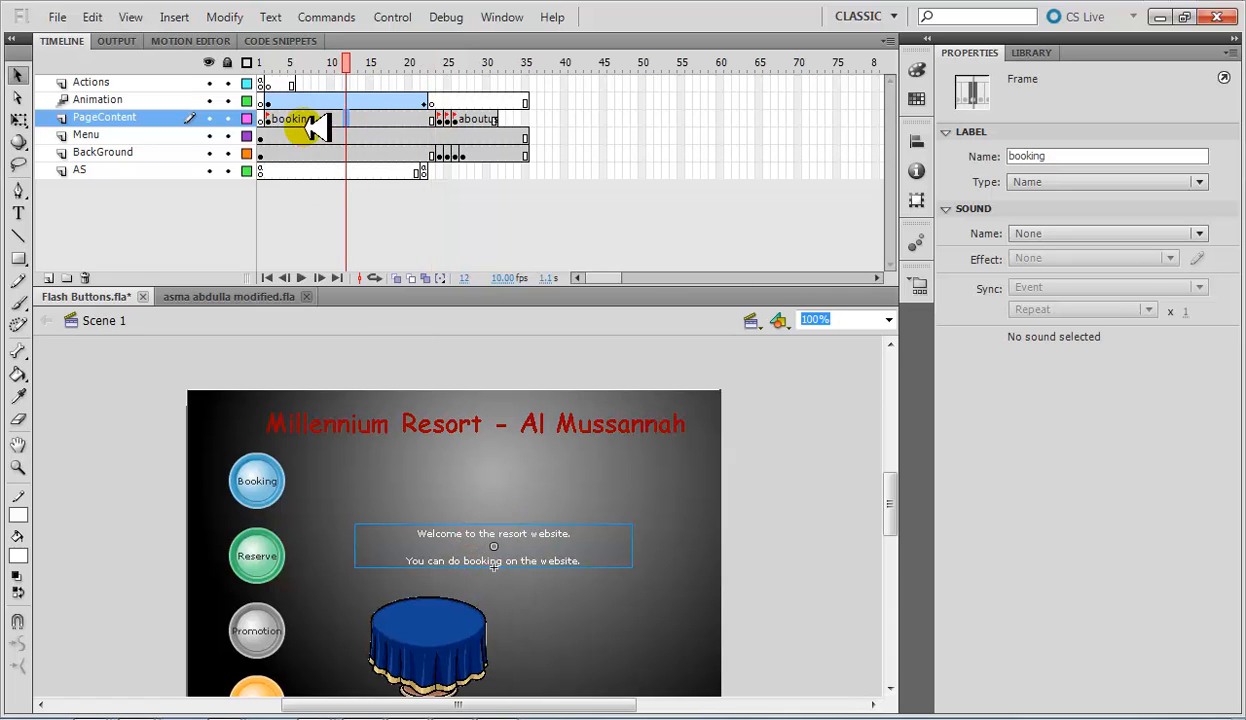
left_click(270, 118)
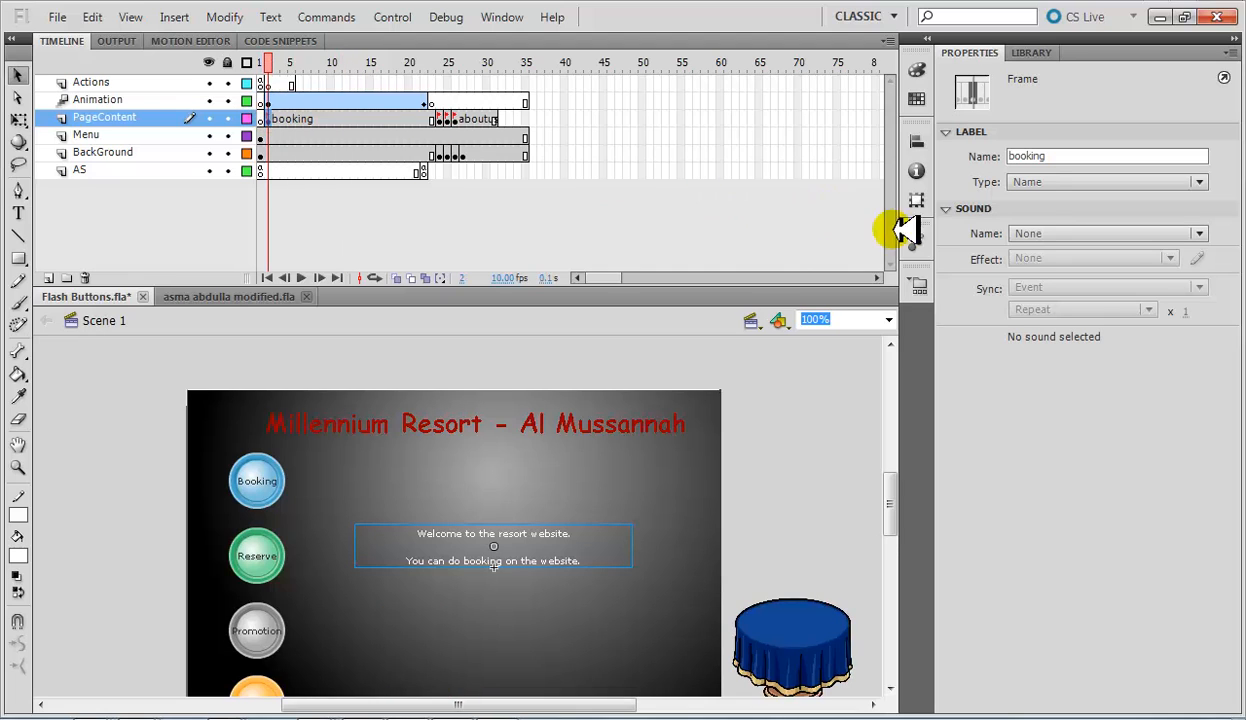
left_click(371, 119)
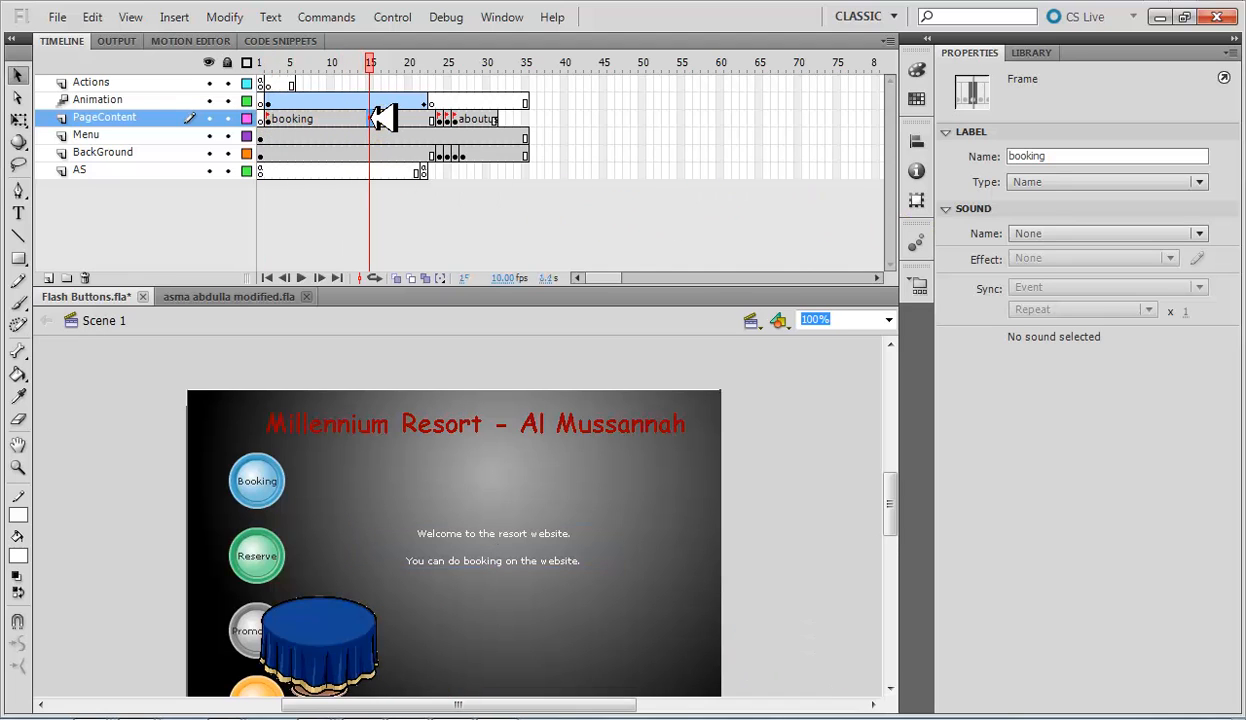
right_click(372, 118)
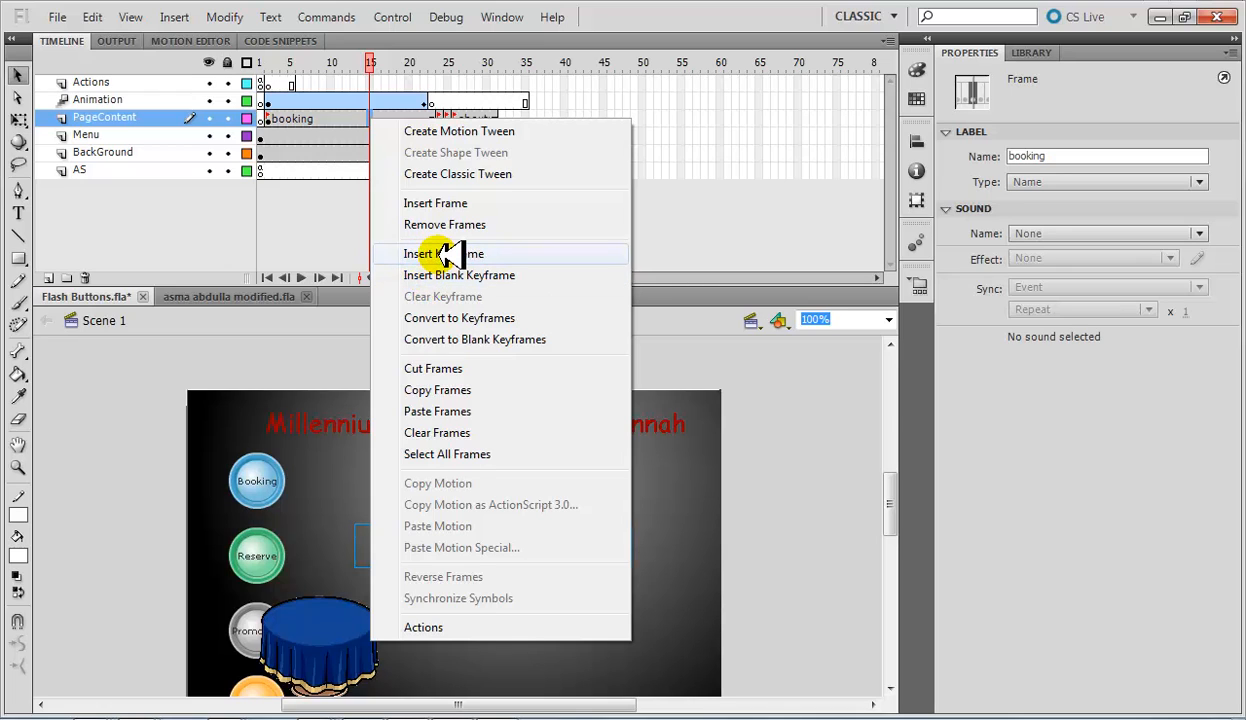
left_click(445, 254)
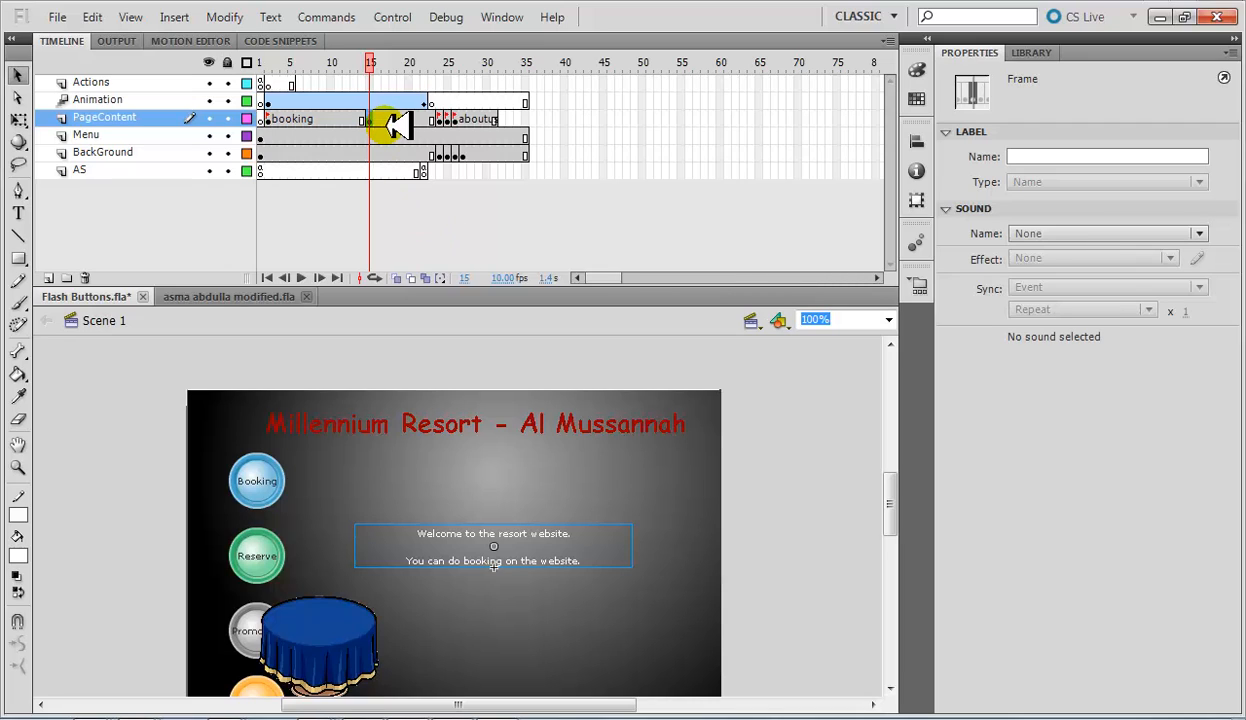
Step: Apply an Alpha color effect of 0% to the bookingText clip at frame 2 of the PageContent layer
left_click(268, 119)
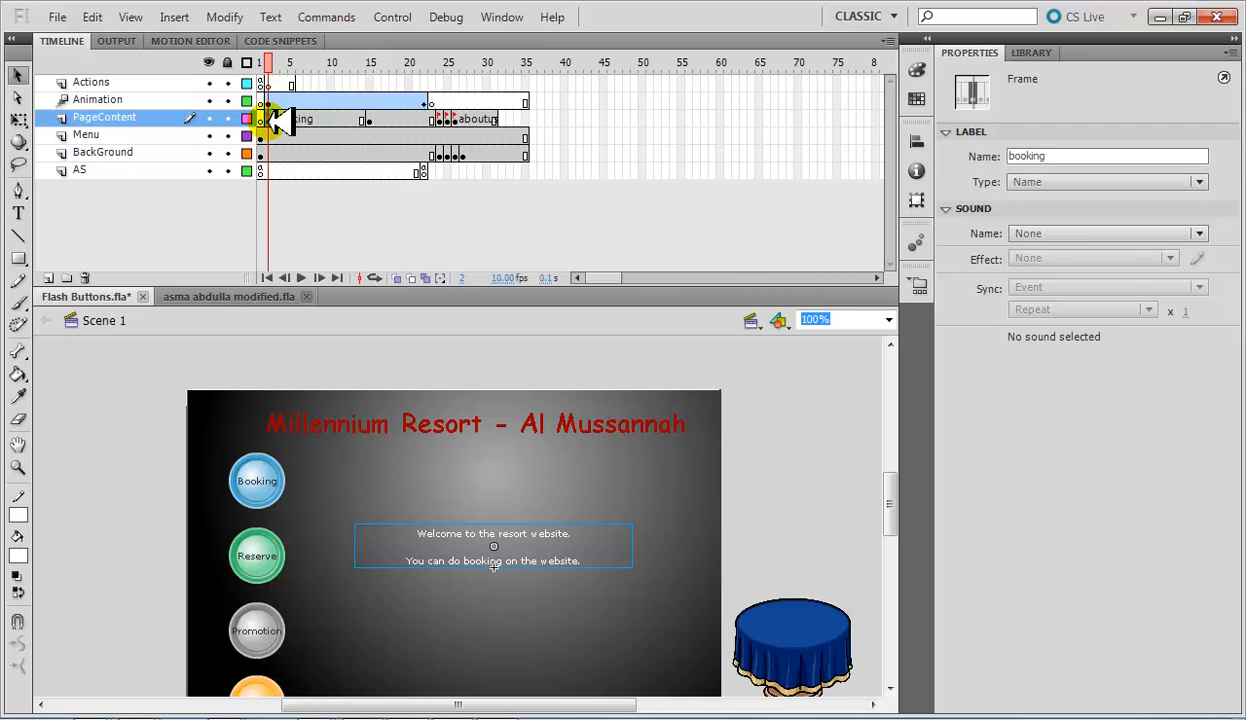
left_click(510, 535)
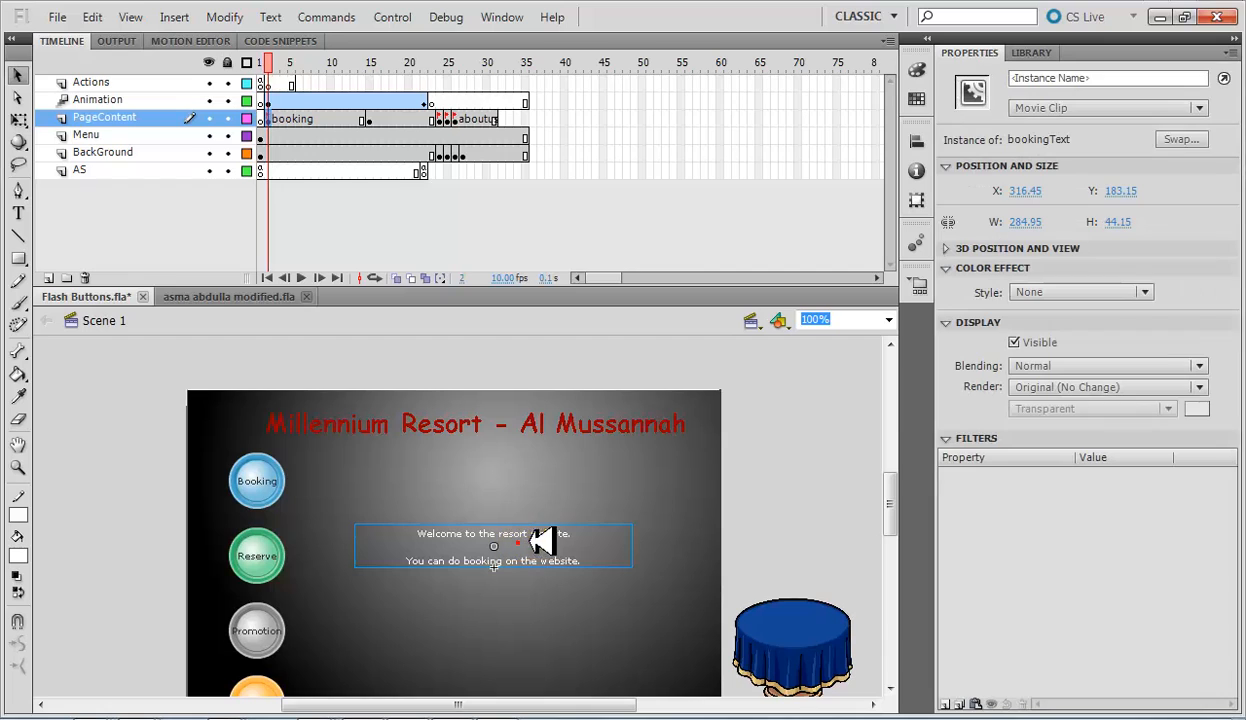
left_click(1118, 294)
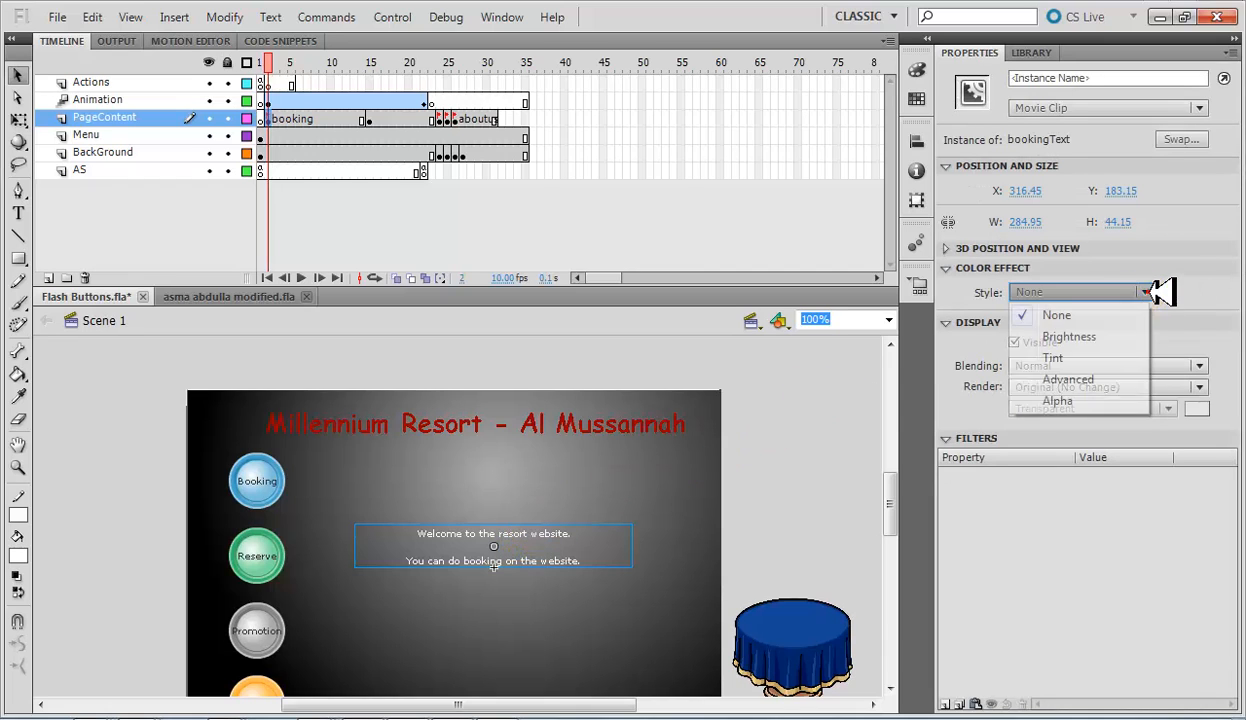
left_click(1057, 400)
left_click_drag(1145, 322, 1013, 322)
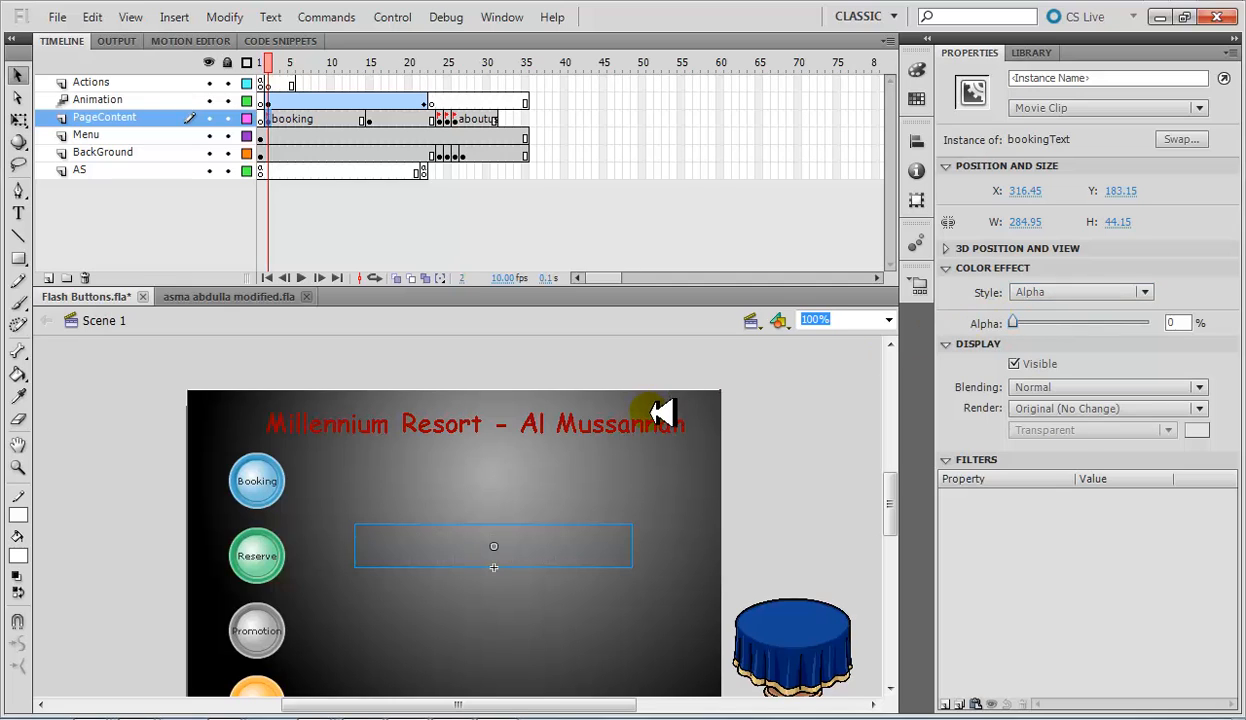
left_click(264, 62)
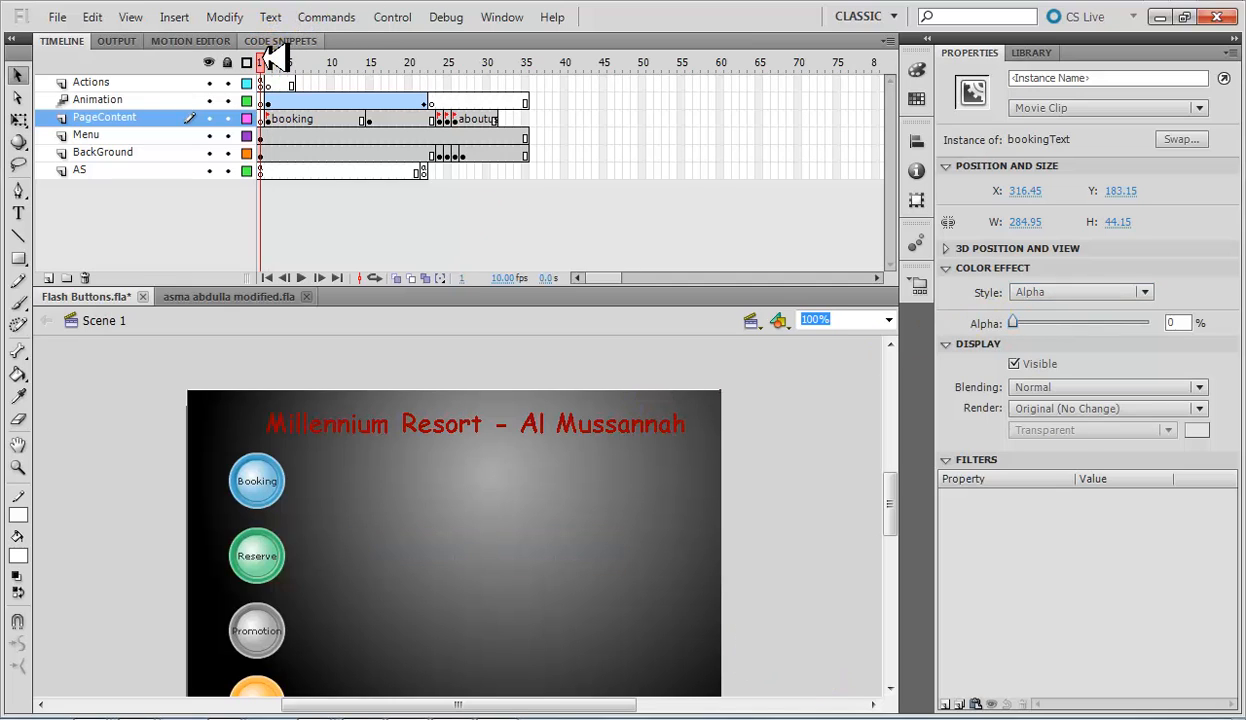
left_click(272, 61)
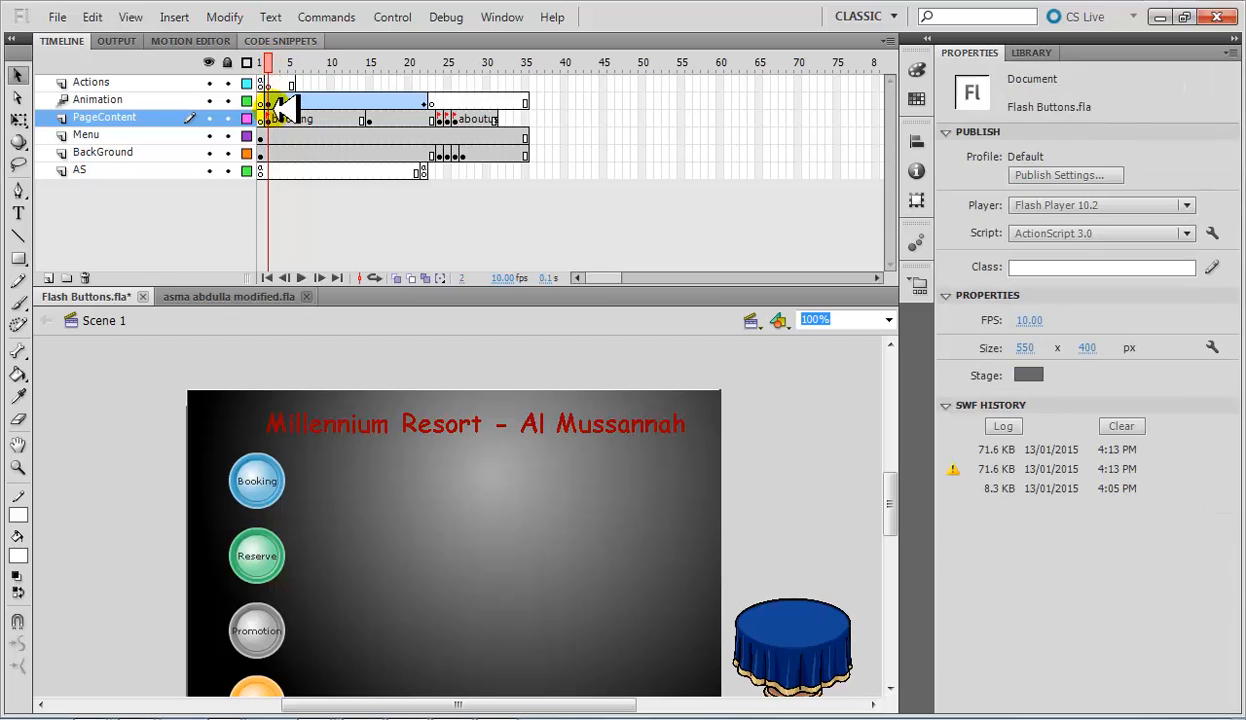
left_click(276, 117)
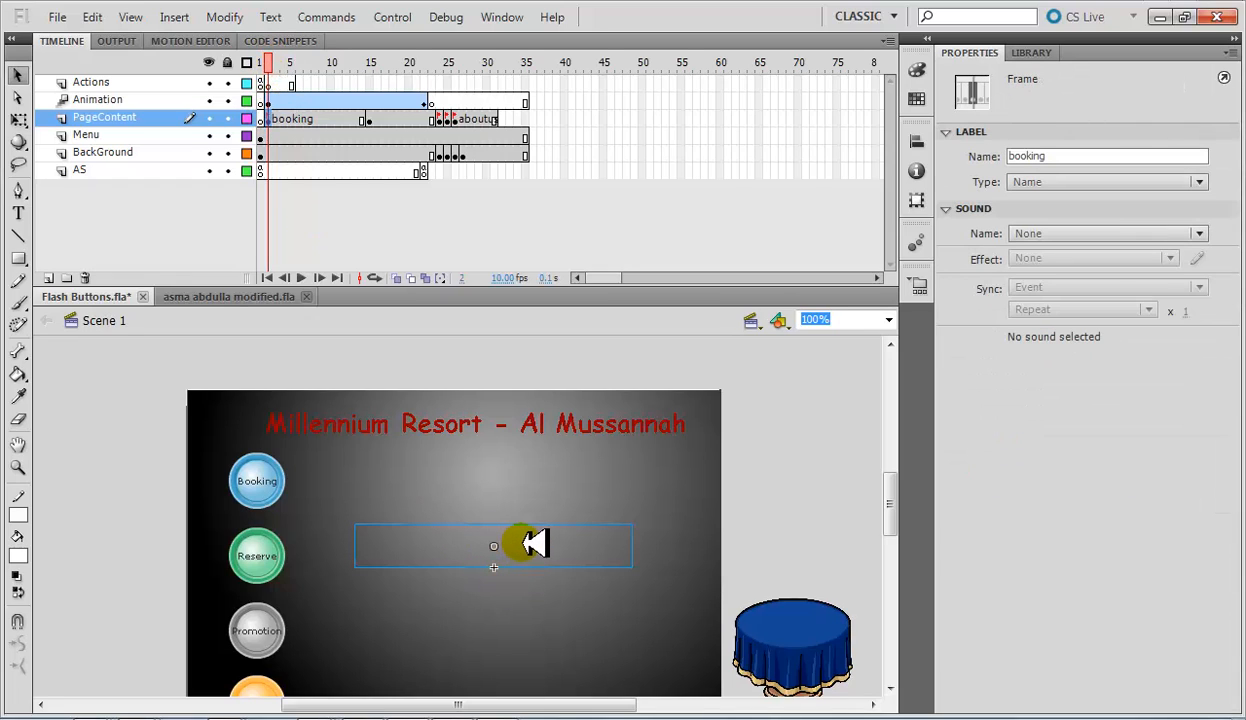
left_click(533, 543)
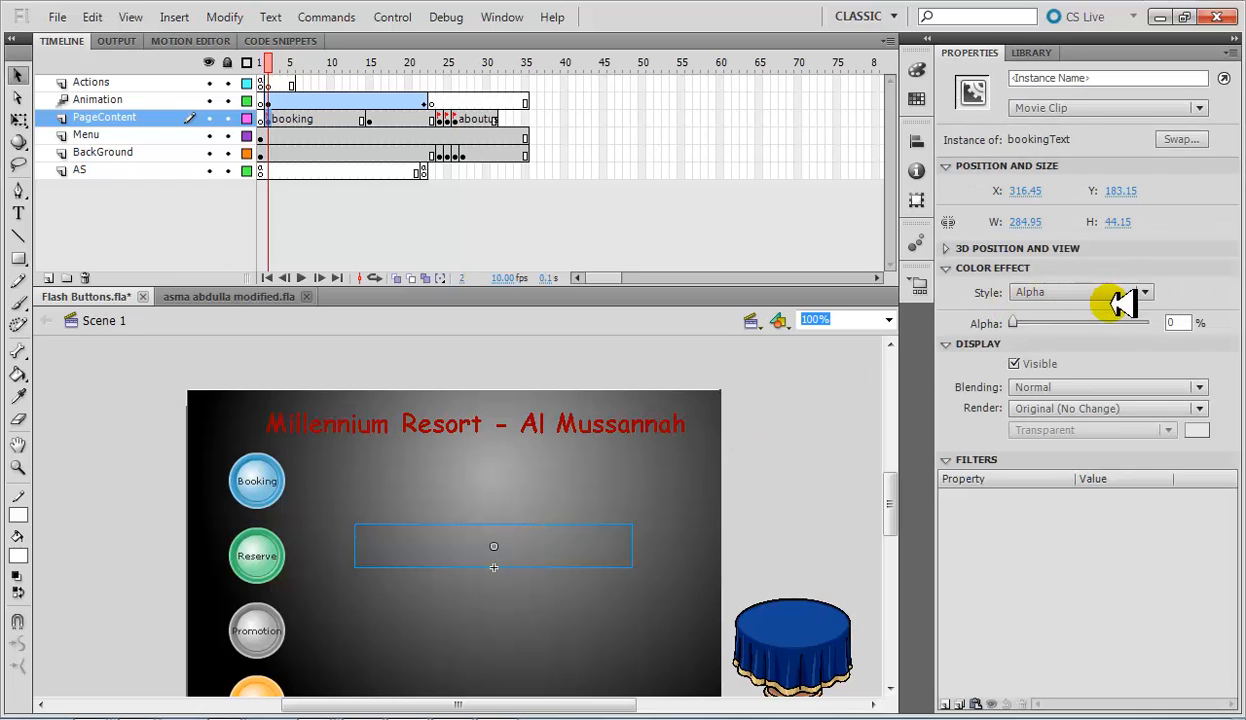
Step: Create a classic tween on the PageContent layer between frames 2 and 15 and preview the booking text's fade-in
mouse_move(281, 60)
left_mouse_down()
mouse_move(375, 62)
mouse_move(264, 61)
left_mouse_up()
left_click(320, 118)
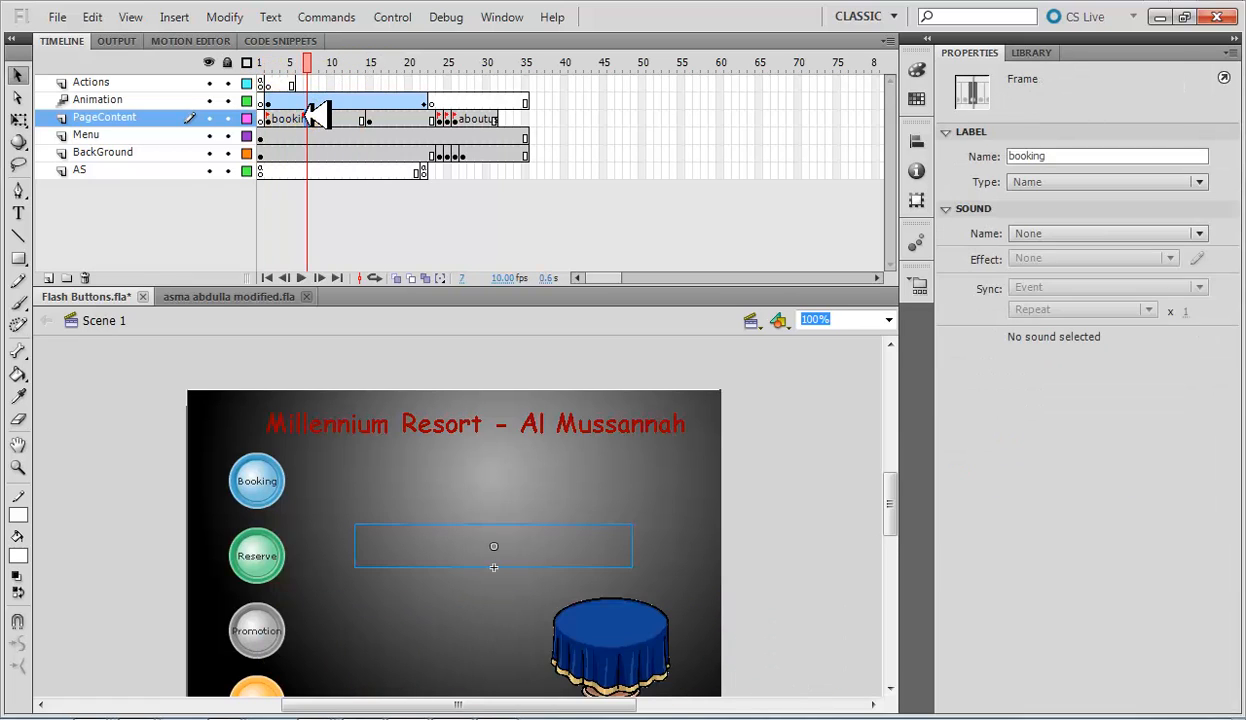
right_click(320, 118)
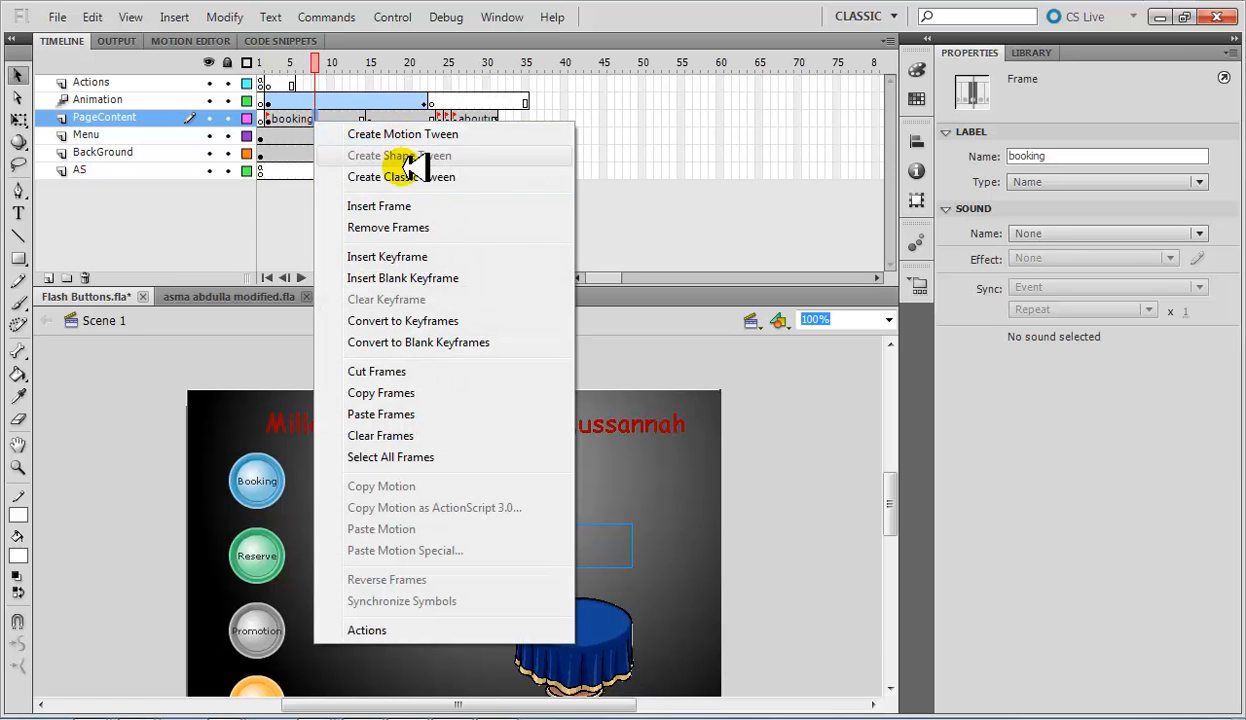
left_click(408, 177)
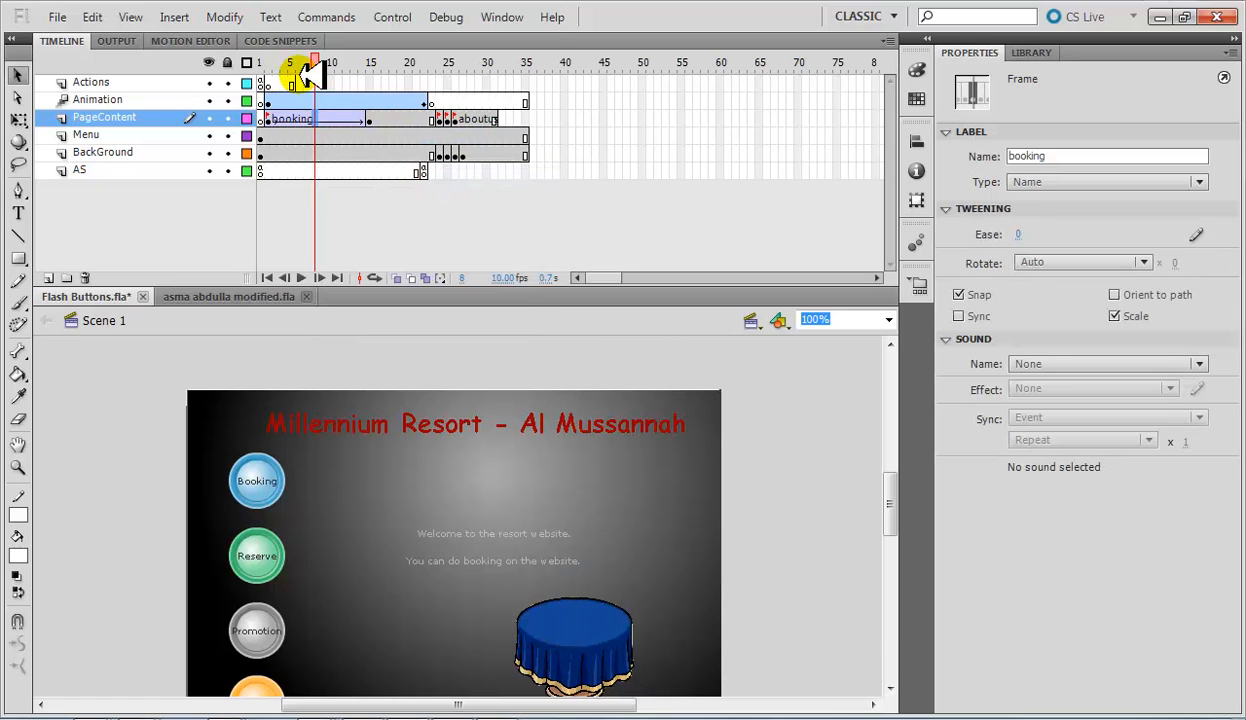
left_click_drag(306, 61, 276, 80)
left_click(277, 119)
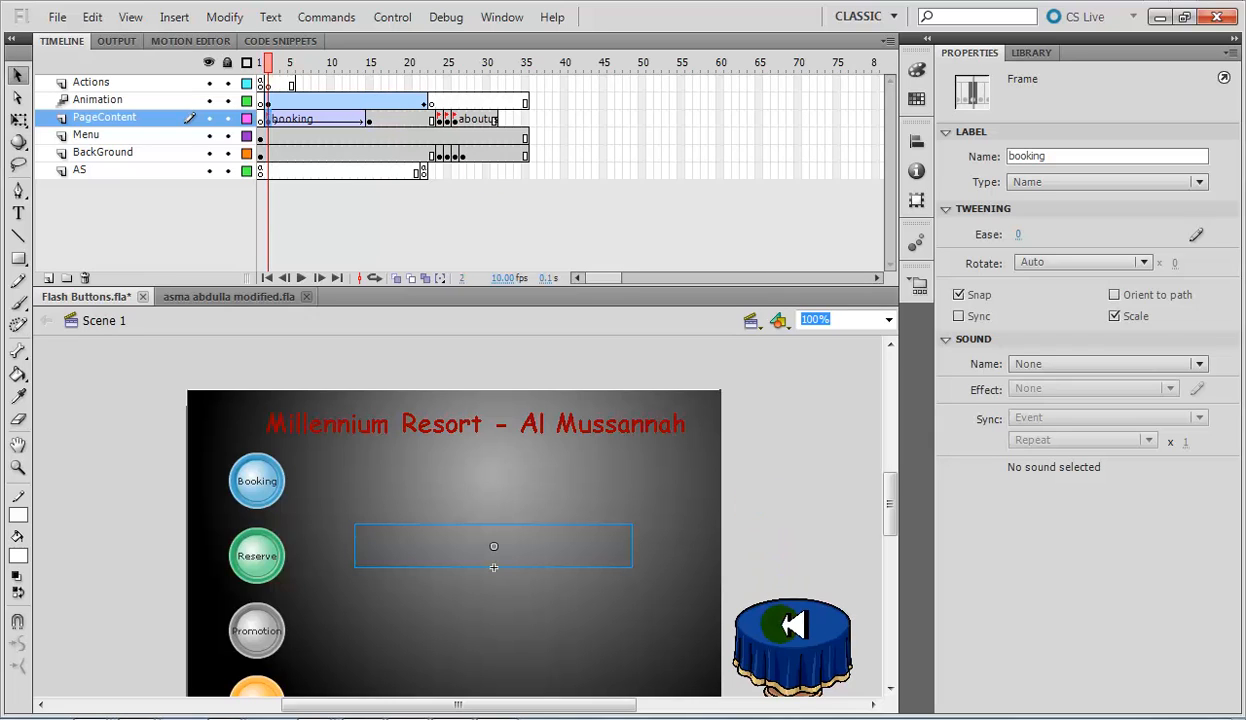
left_click(792, 630)
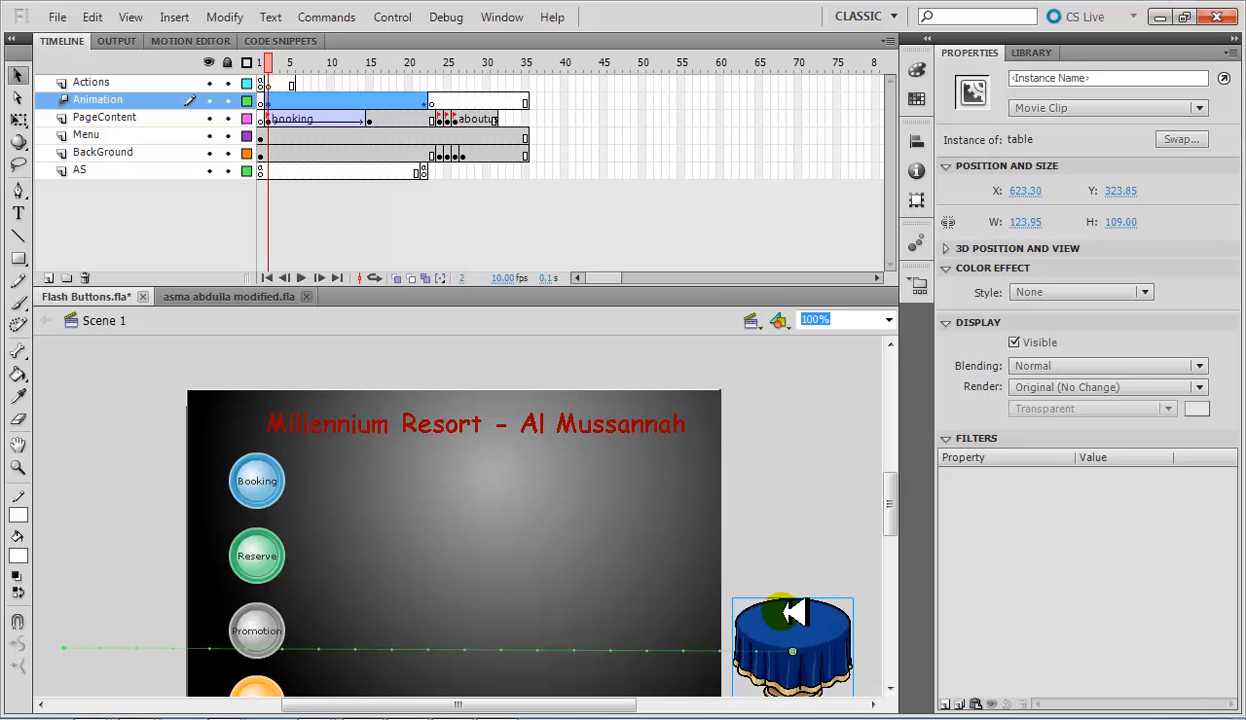
left_click(1146, 291)
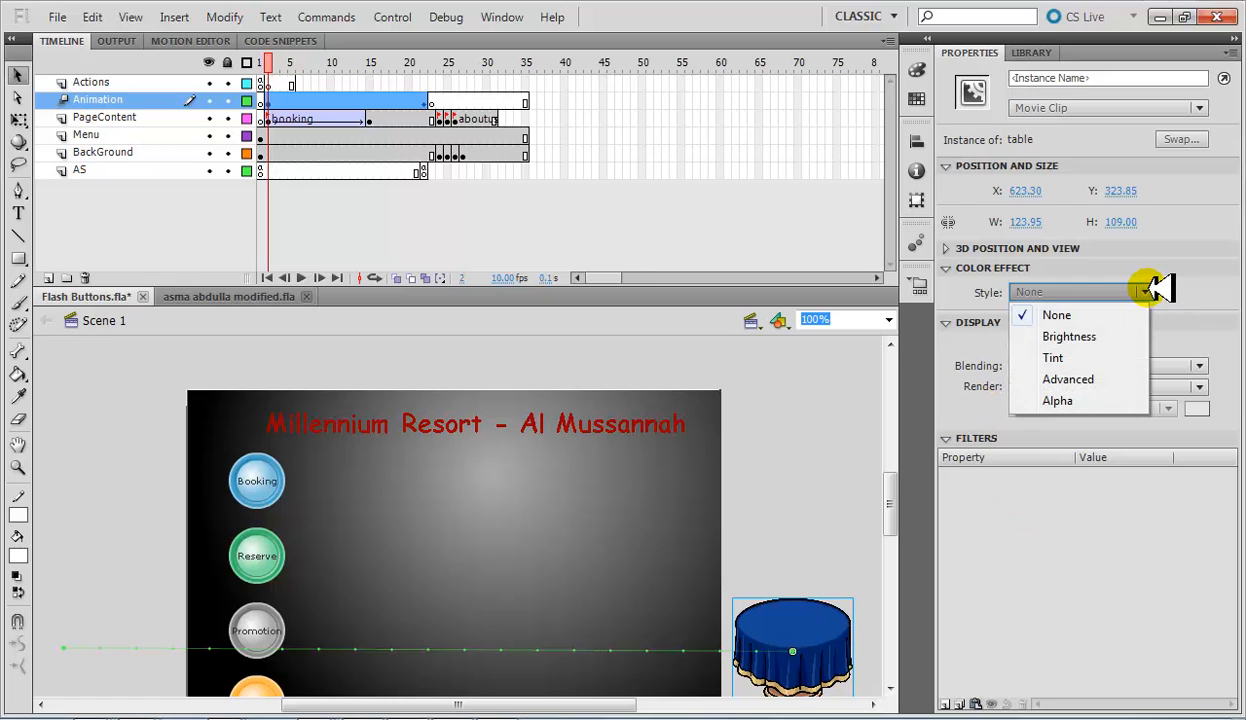
left_click(1146, 291)
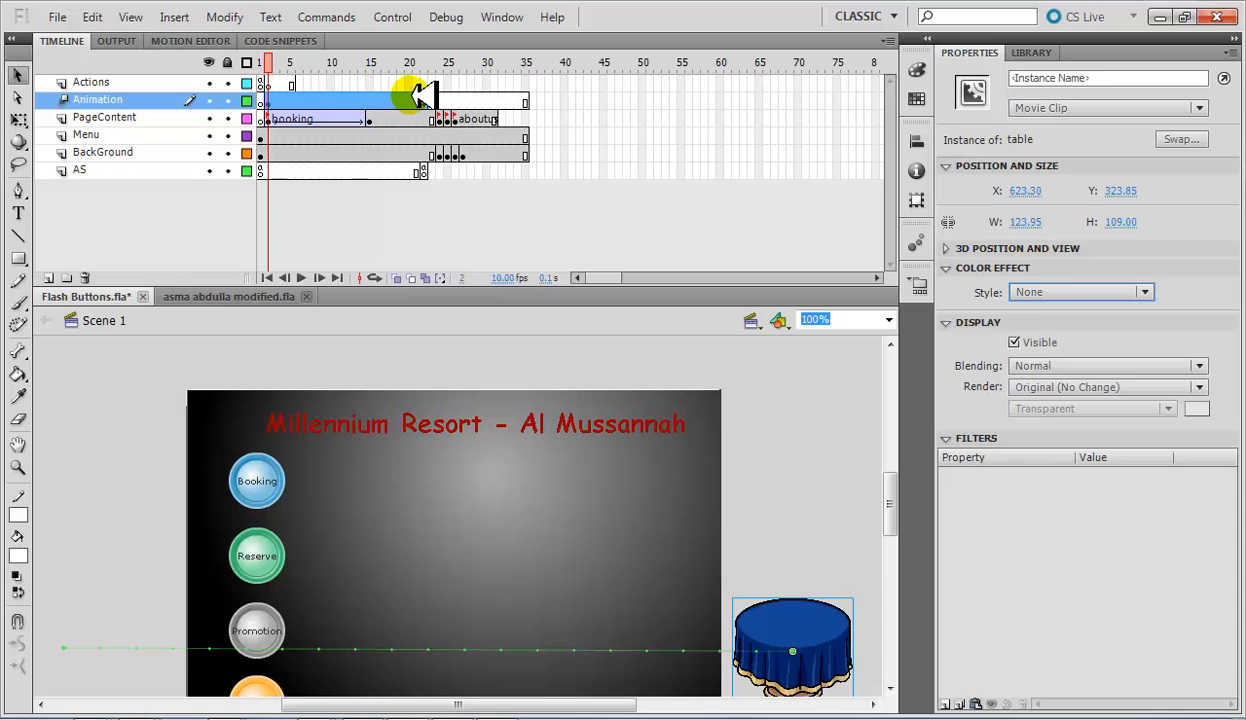
Step: Insert a keyframe at frame 13 of the table's motion tween on the Animation layer
left_click(350, 100)
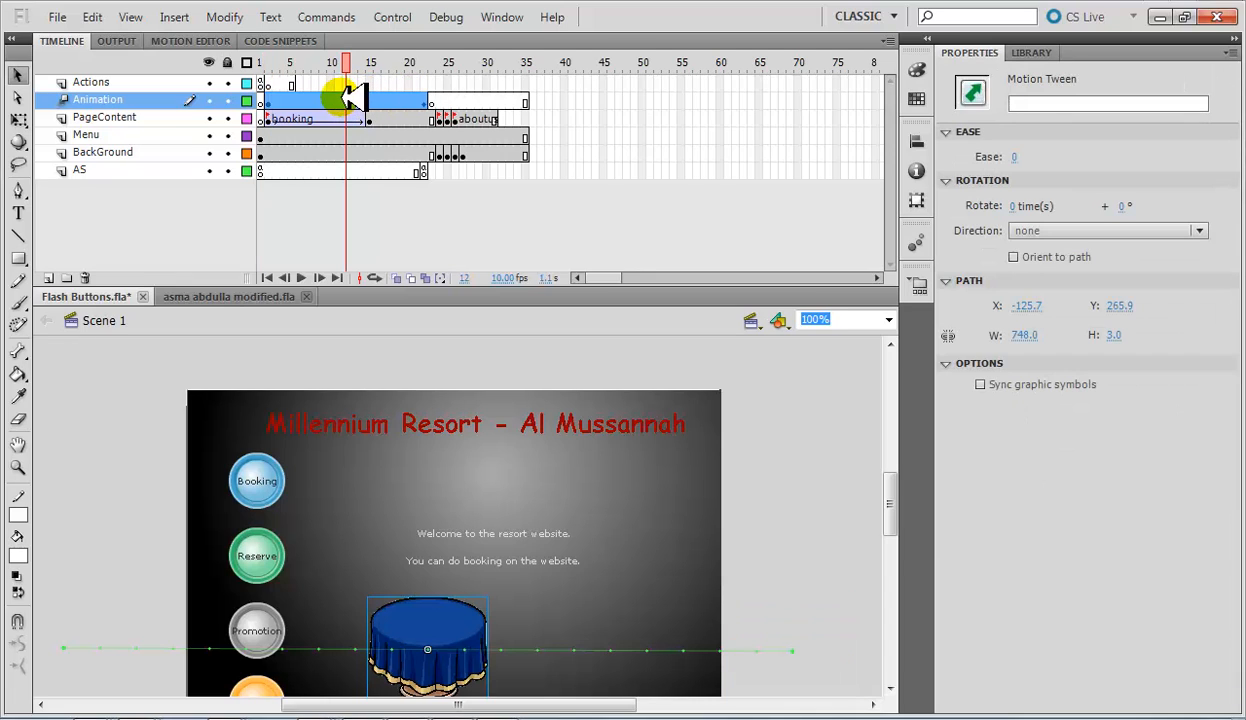
left_click(356, 100)
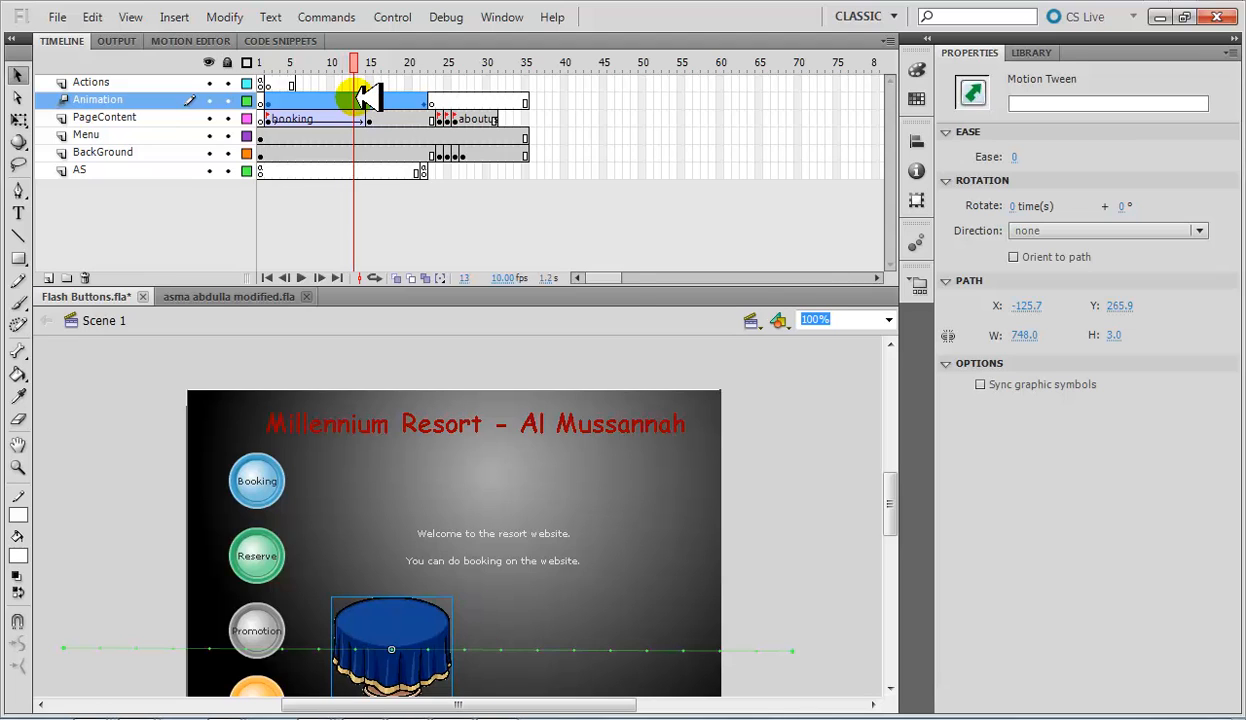
right_click(366, 98)
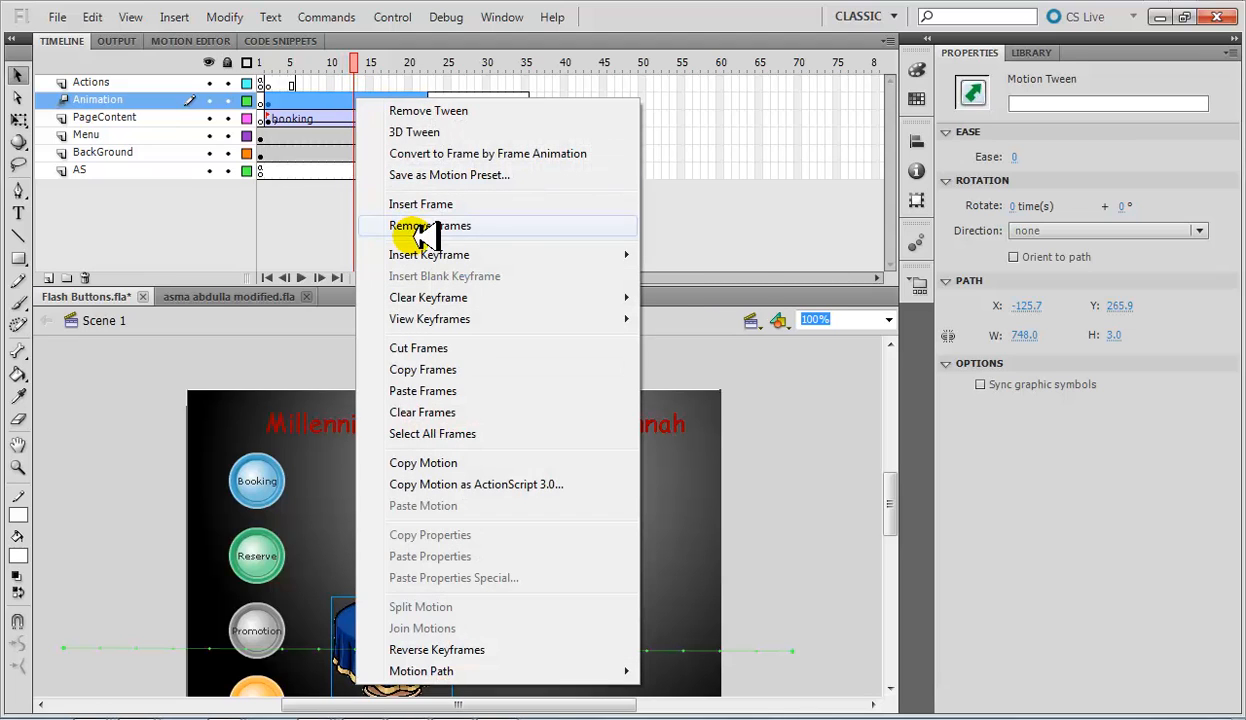
mouse_move(450, 254)
left_click(700, 251)
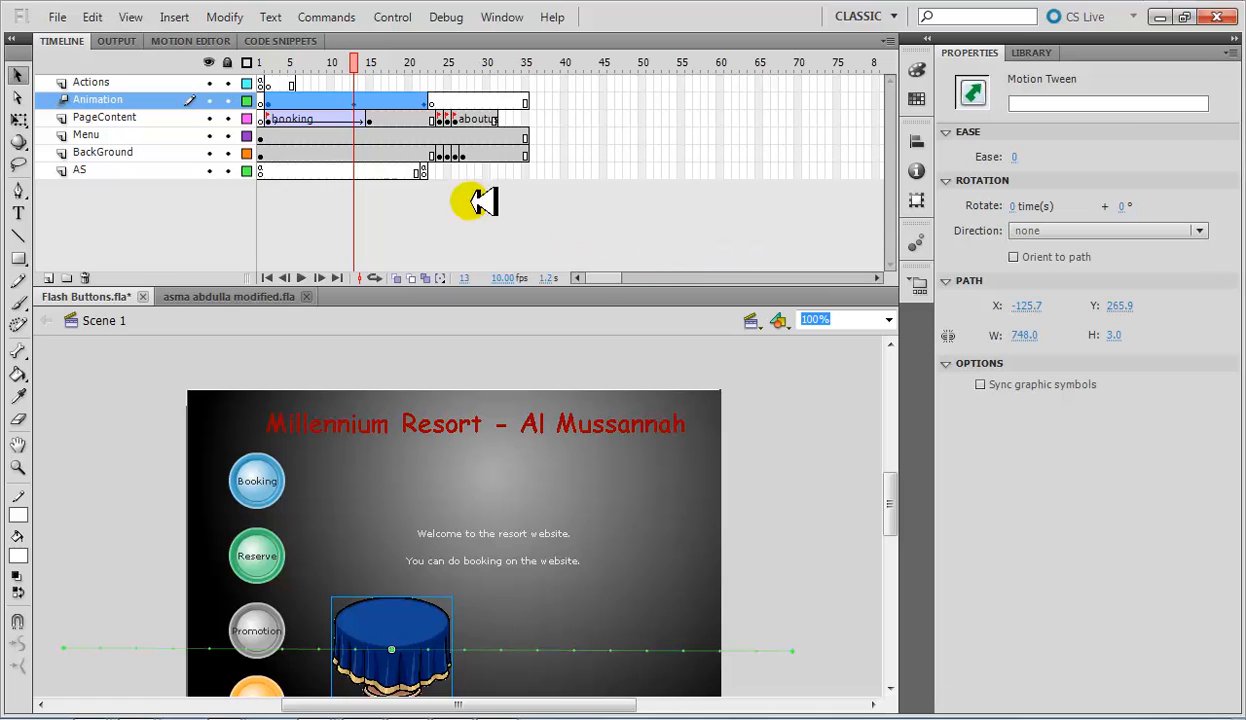
Step: Apply an Alpha color effect of 100% to the table clip at frame 2 of the Animation layer
left_click(268, 101)
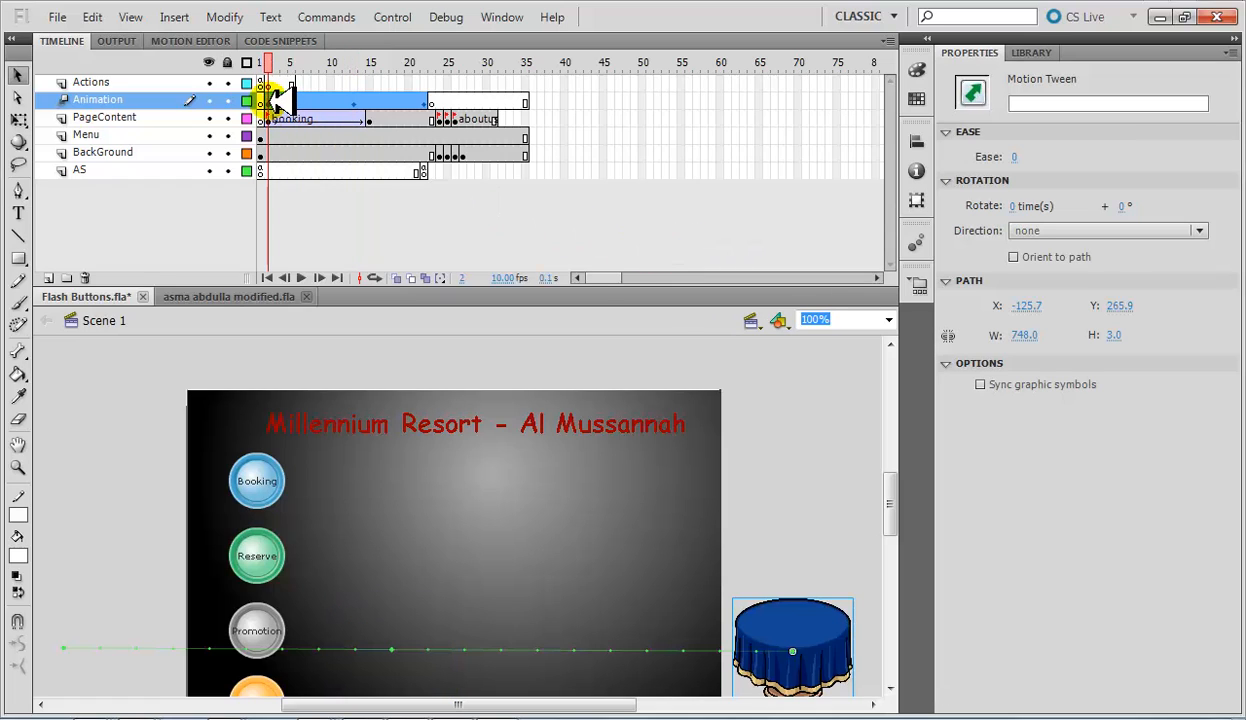
left_click_drag(280, 100, 355, 102)
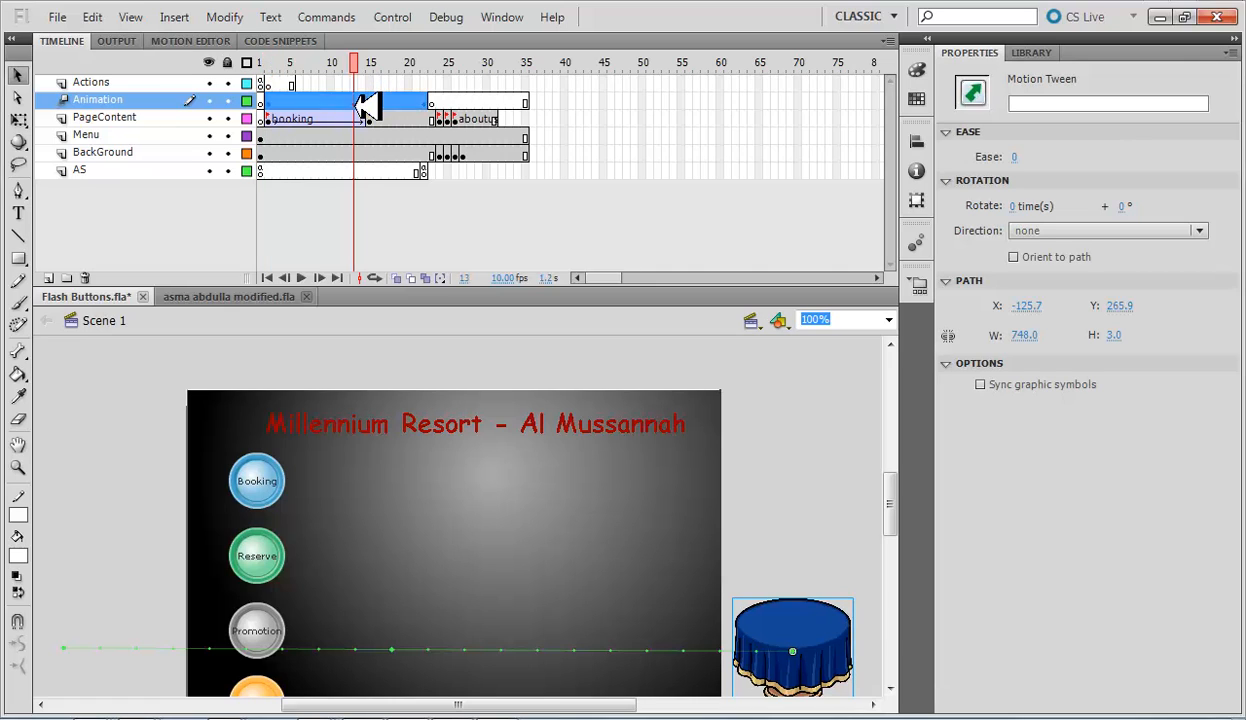
left_click(268, 101)
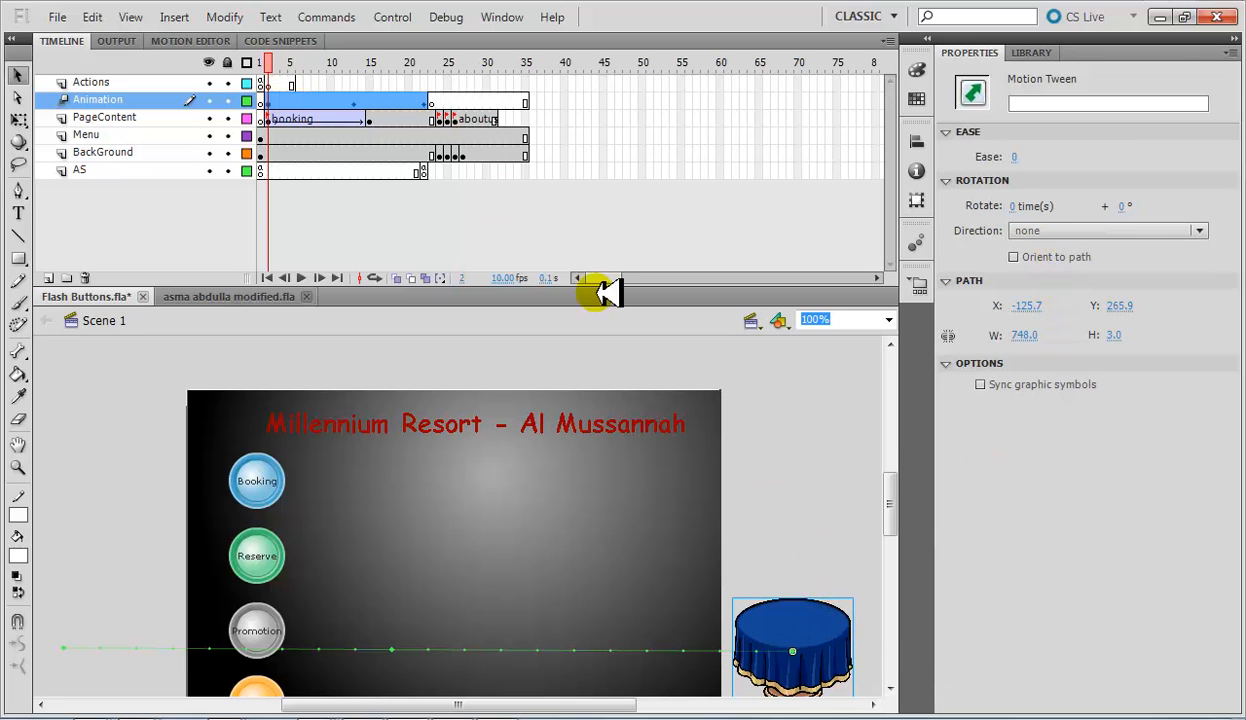
left_click(815, 648)
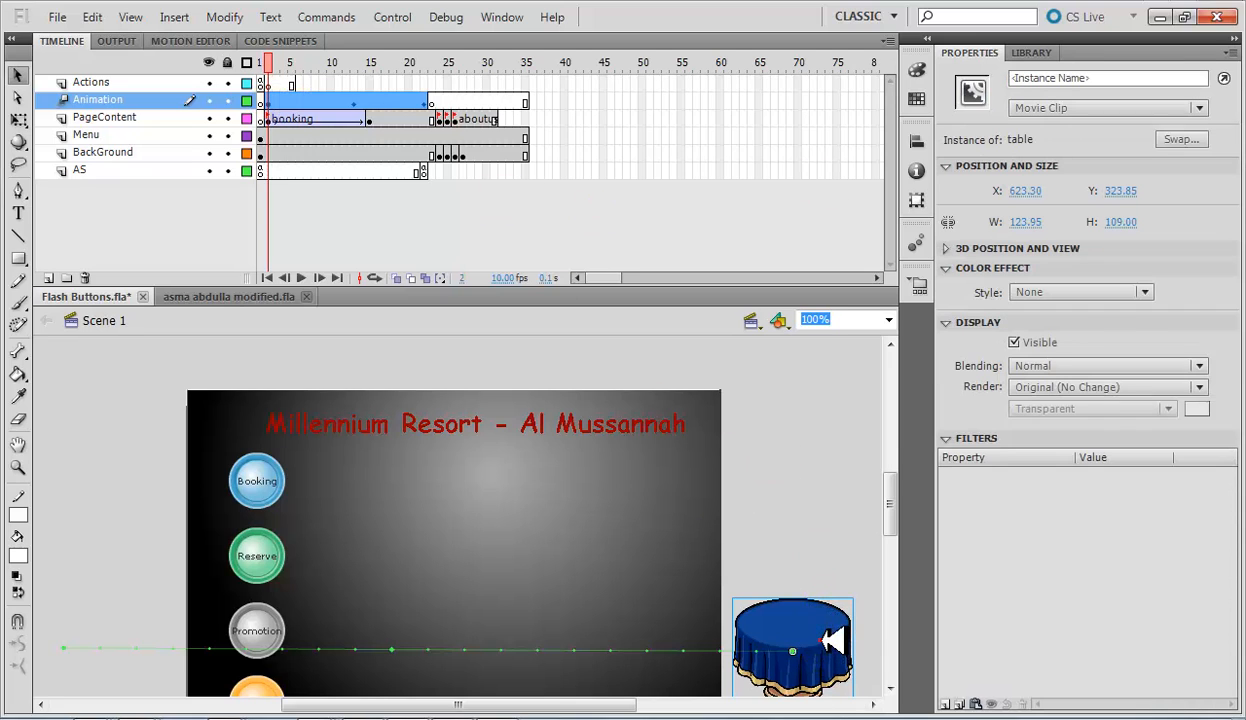
left_click(1145, 292)
left_click(1060, 400)
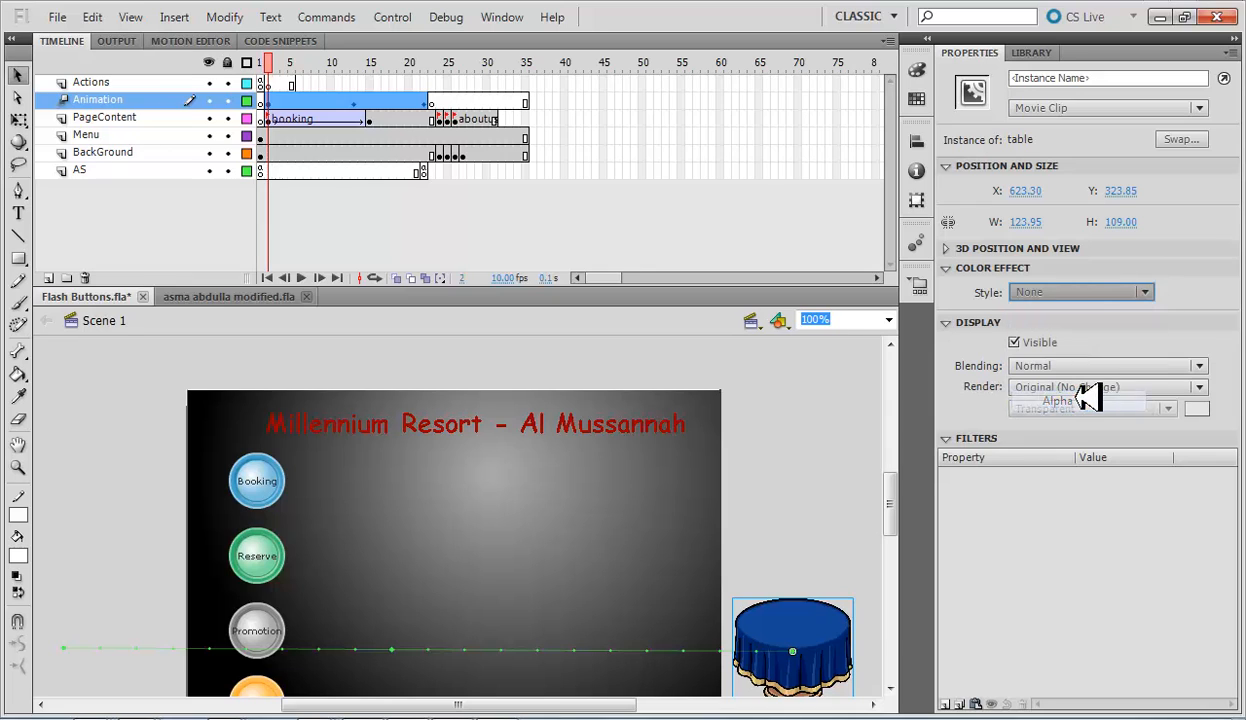
left_click_drag(1020, 323, 1185, 323)
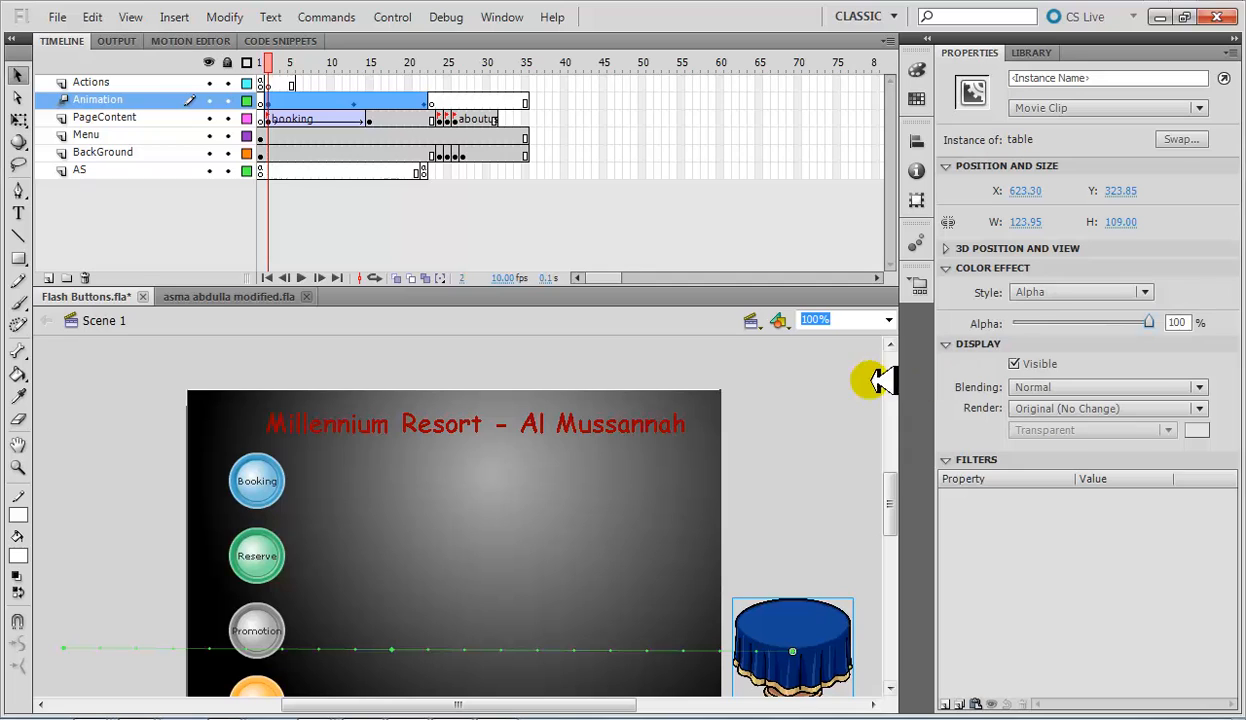
left_click(812, 396)
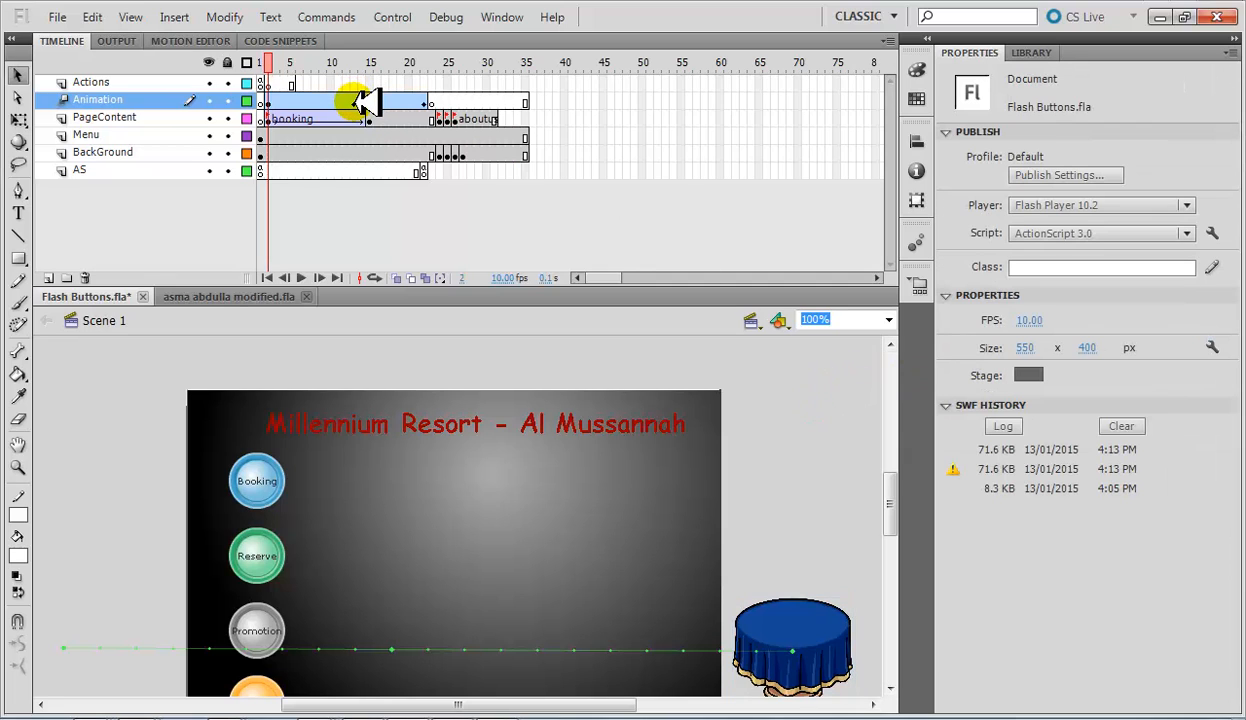
Step: Set the table clip's Alpha to 6% at frame 13 of the Animation layer
left_click(353, 102)
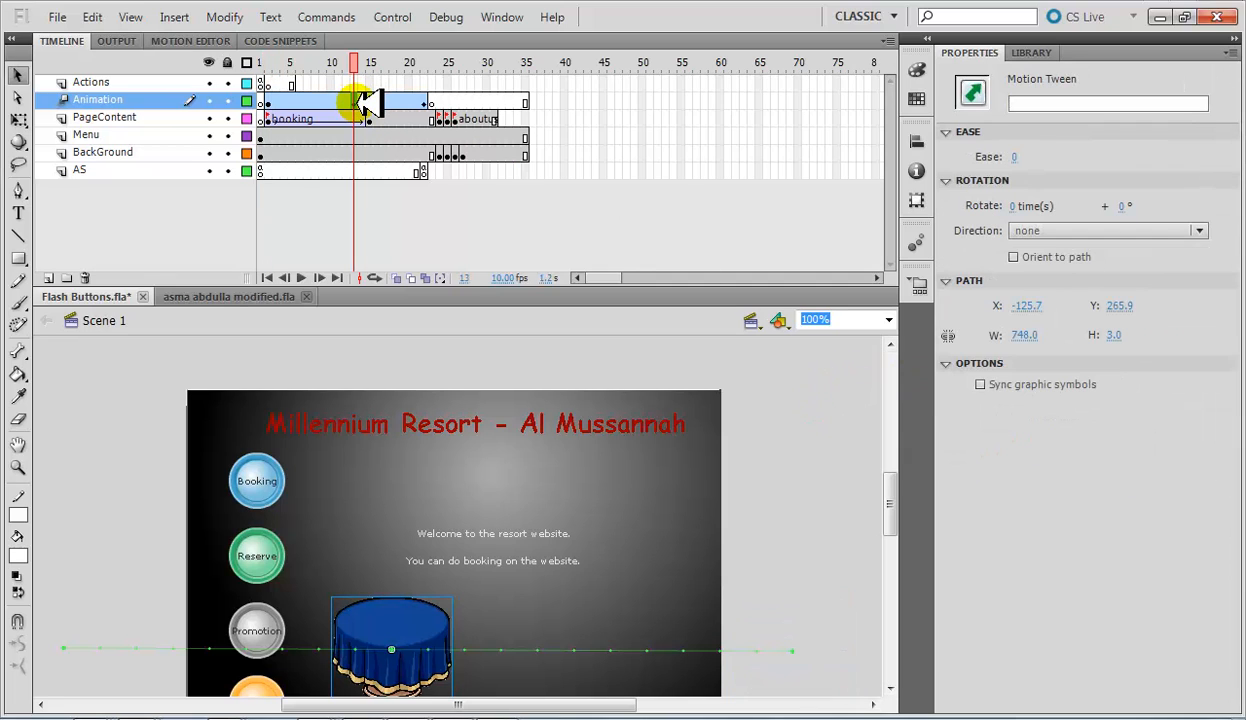
left_click(400, 627)
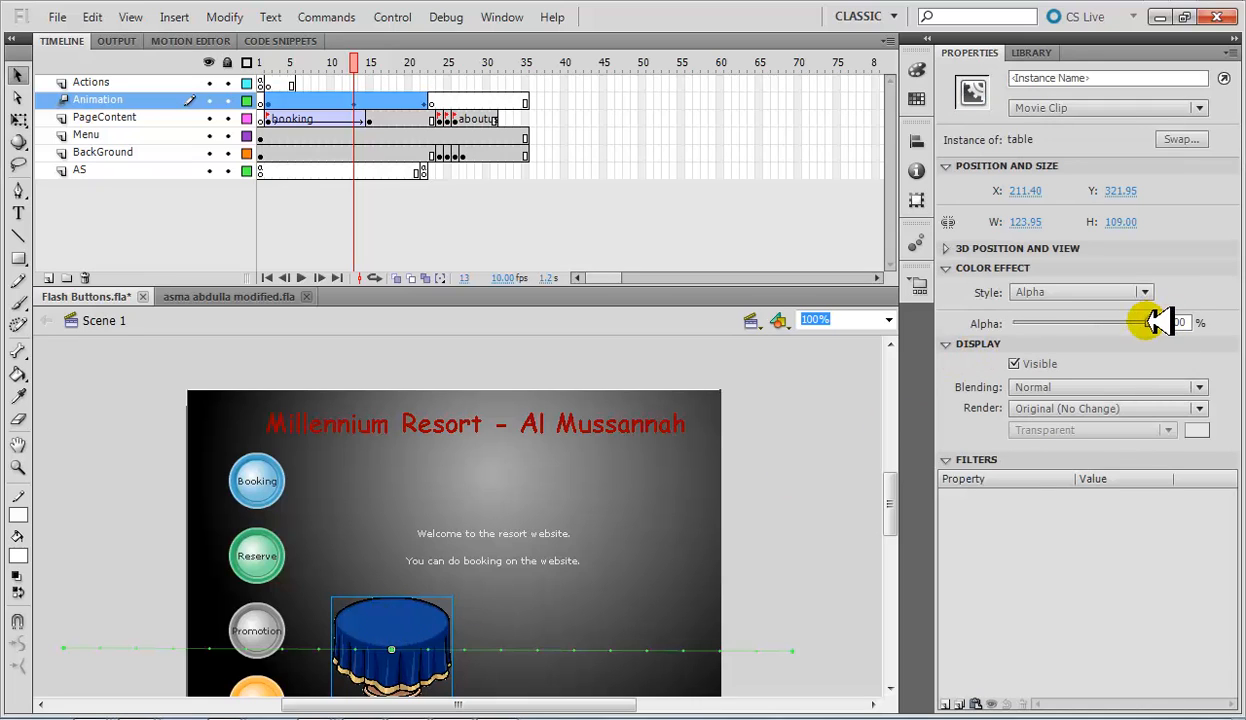
left_click_drag(1148, 323, 1072, 322)
left_click_drag(1053, 321, 1043, 321)
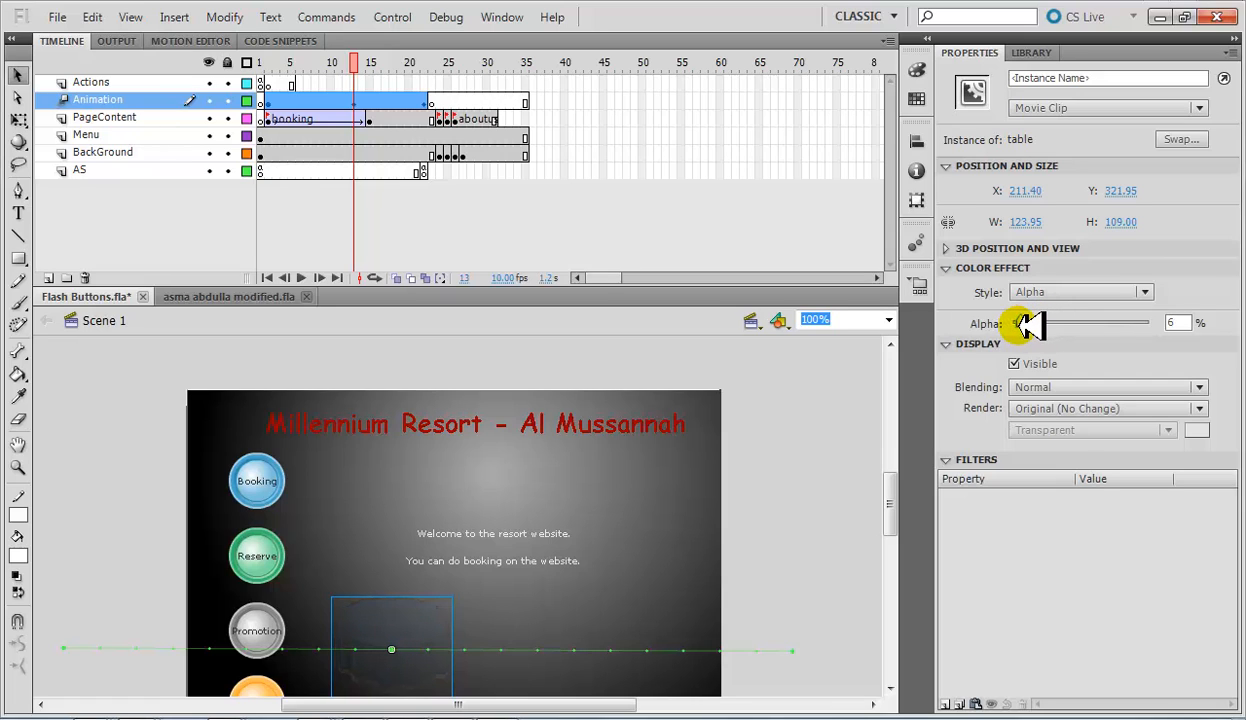
left_click(826, 440)
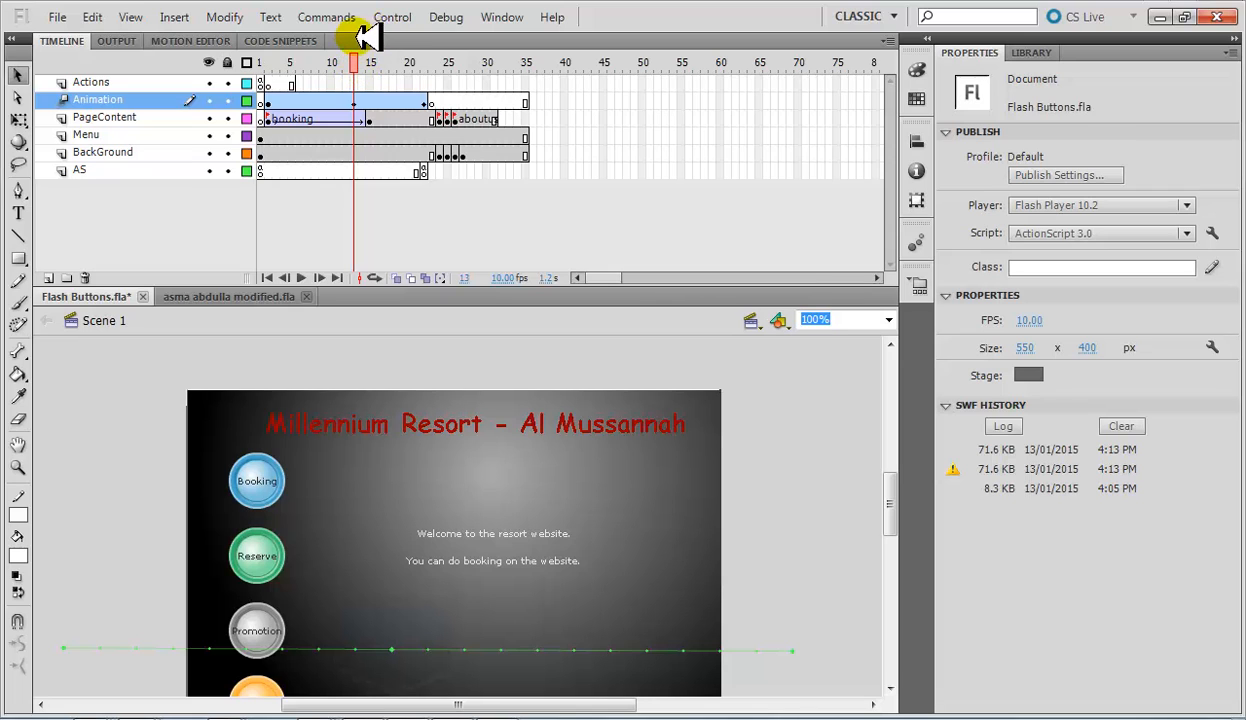
Step: Test the movie from frame 1, play the booking section twice with the Booking button, and close the preview
left_click_drag(356, 60, 237, 83)
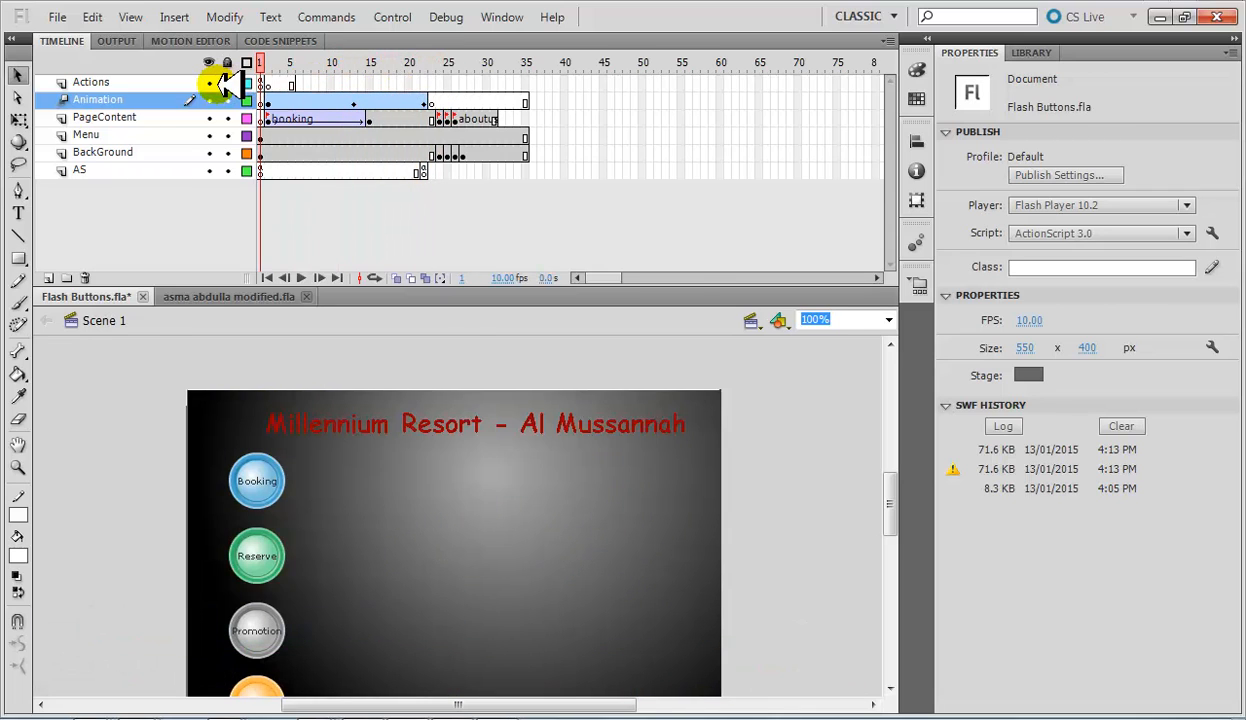
key("ctrl+Return")
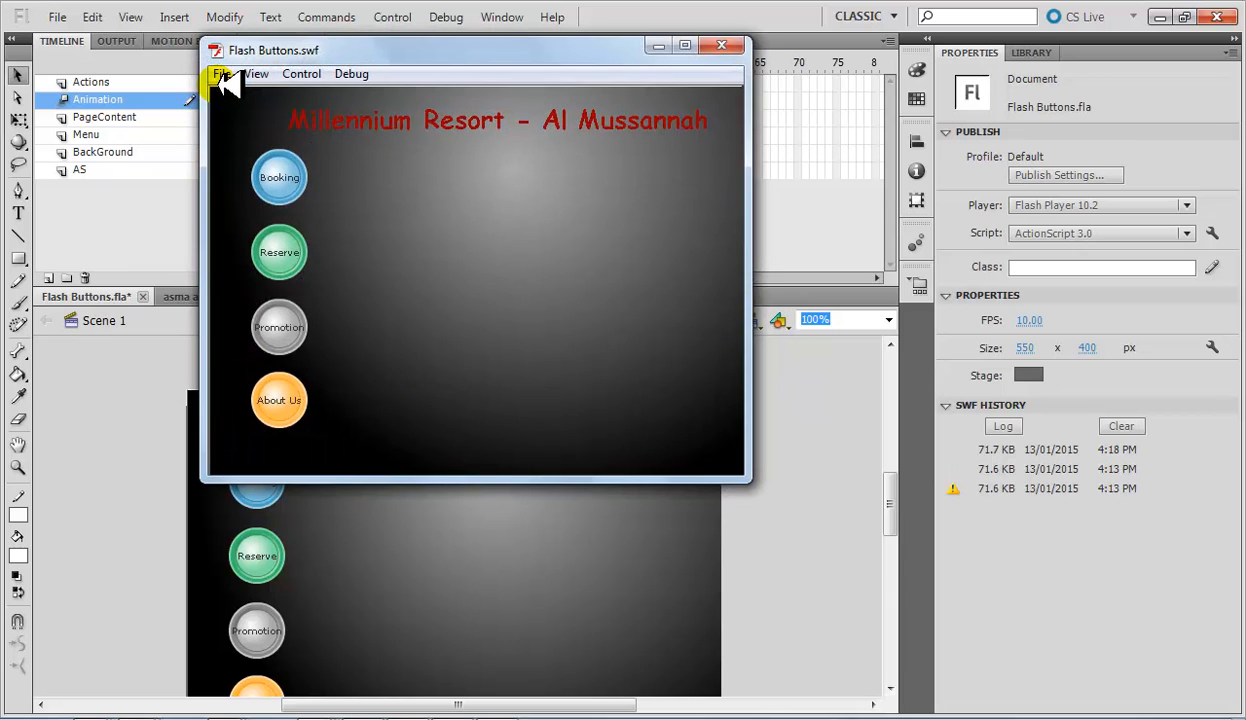
left_click(288, 178)
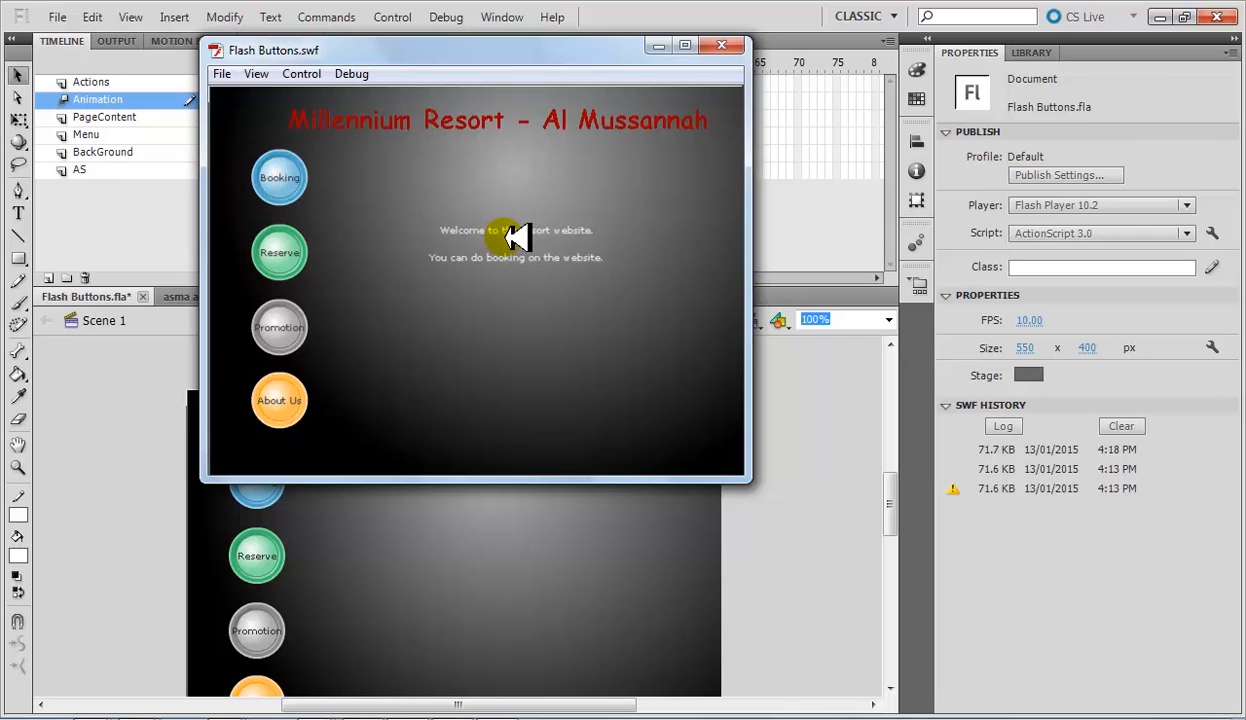
left_click(270, 176)
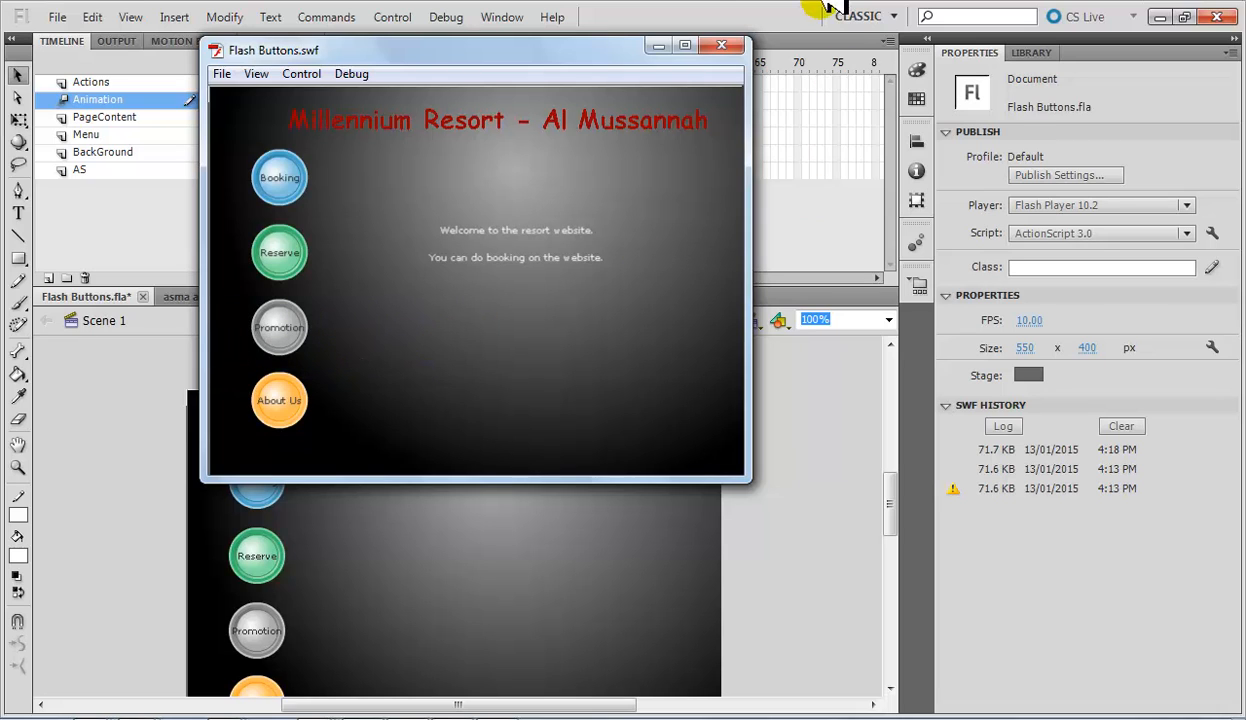
left_click(720, 42)
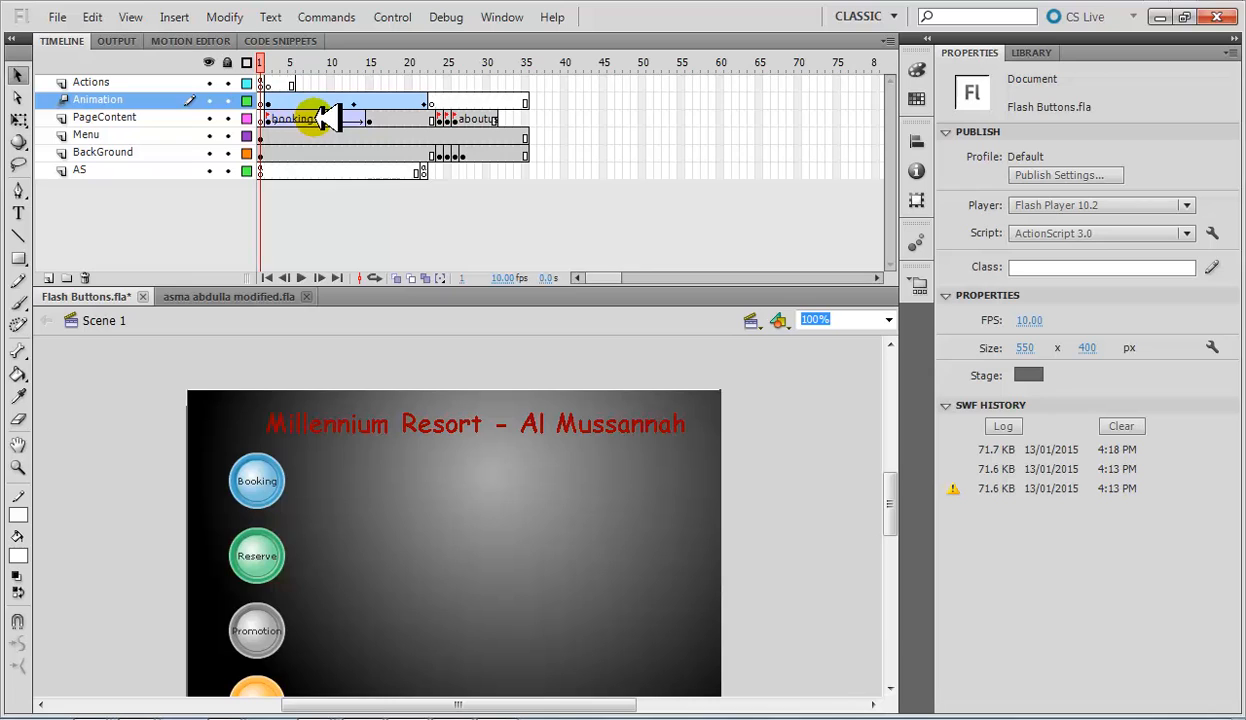
left_click_drag(330, 105, 358, 105)
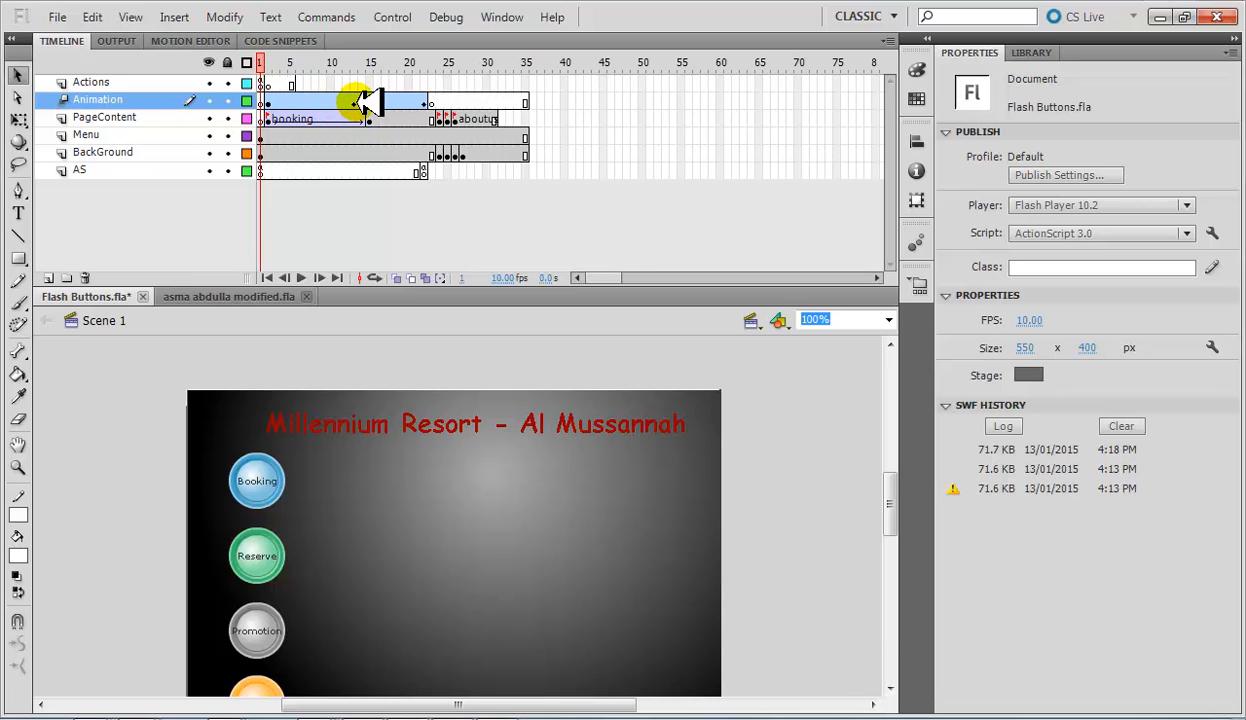
left_click(270, 119)
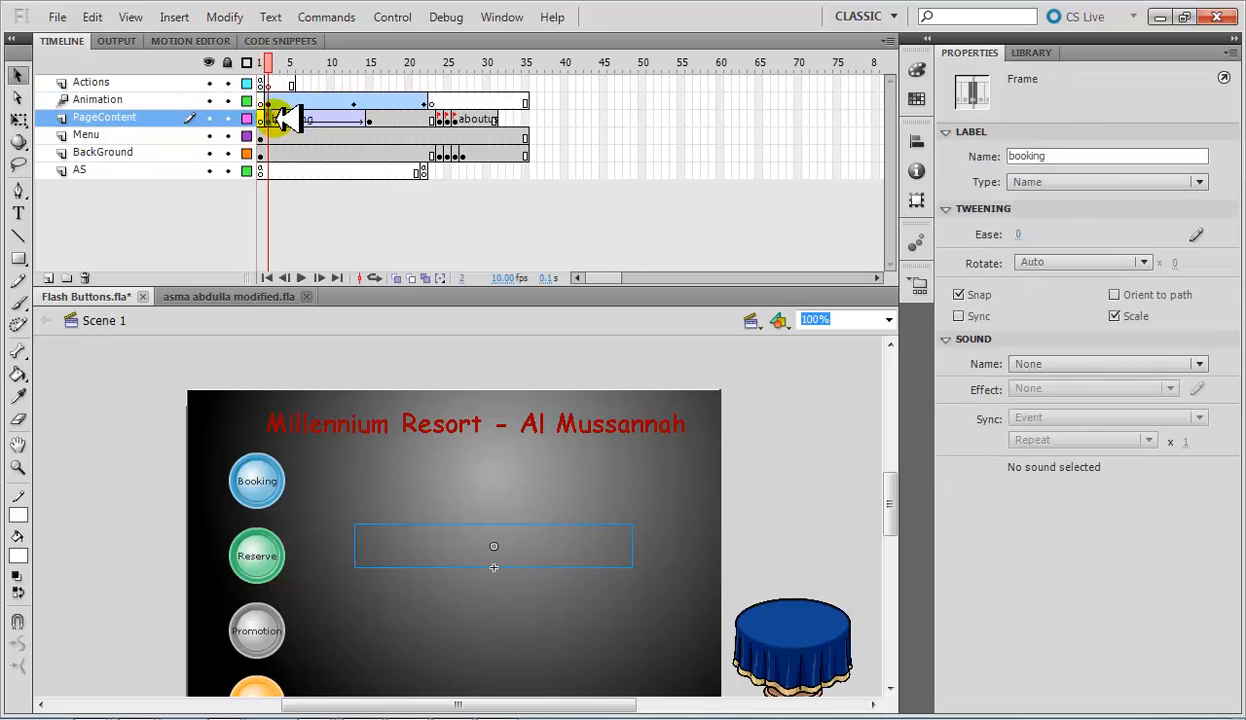
left_click(270, 102)
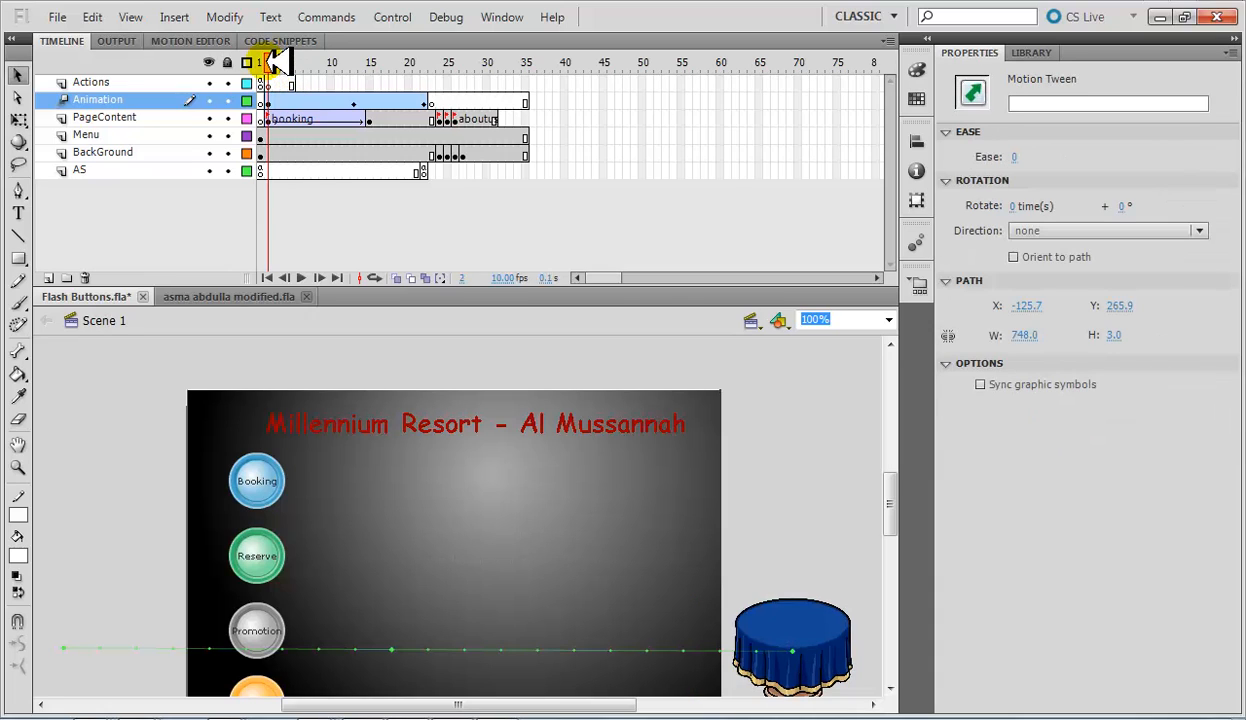
left_click(270, 62)
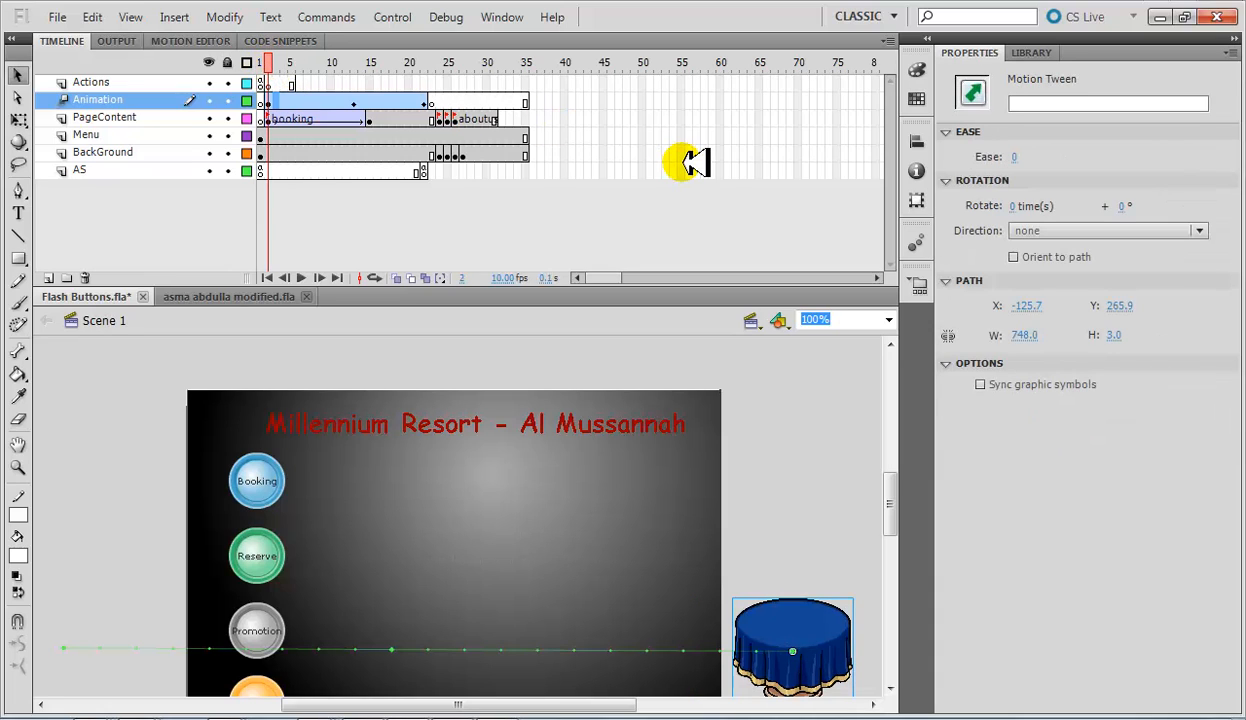